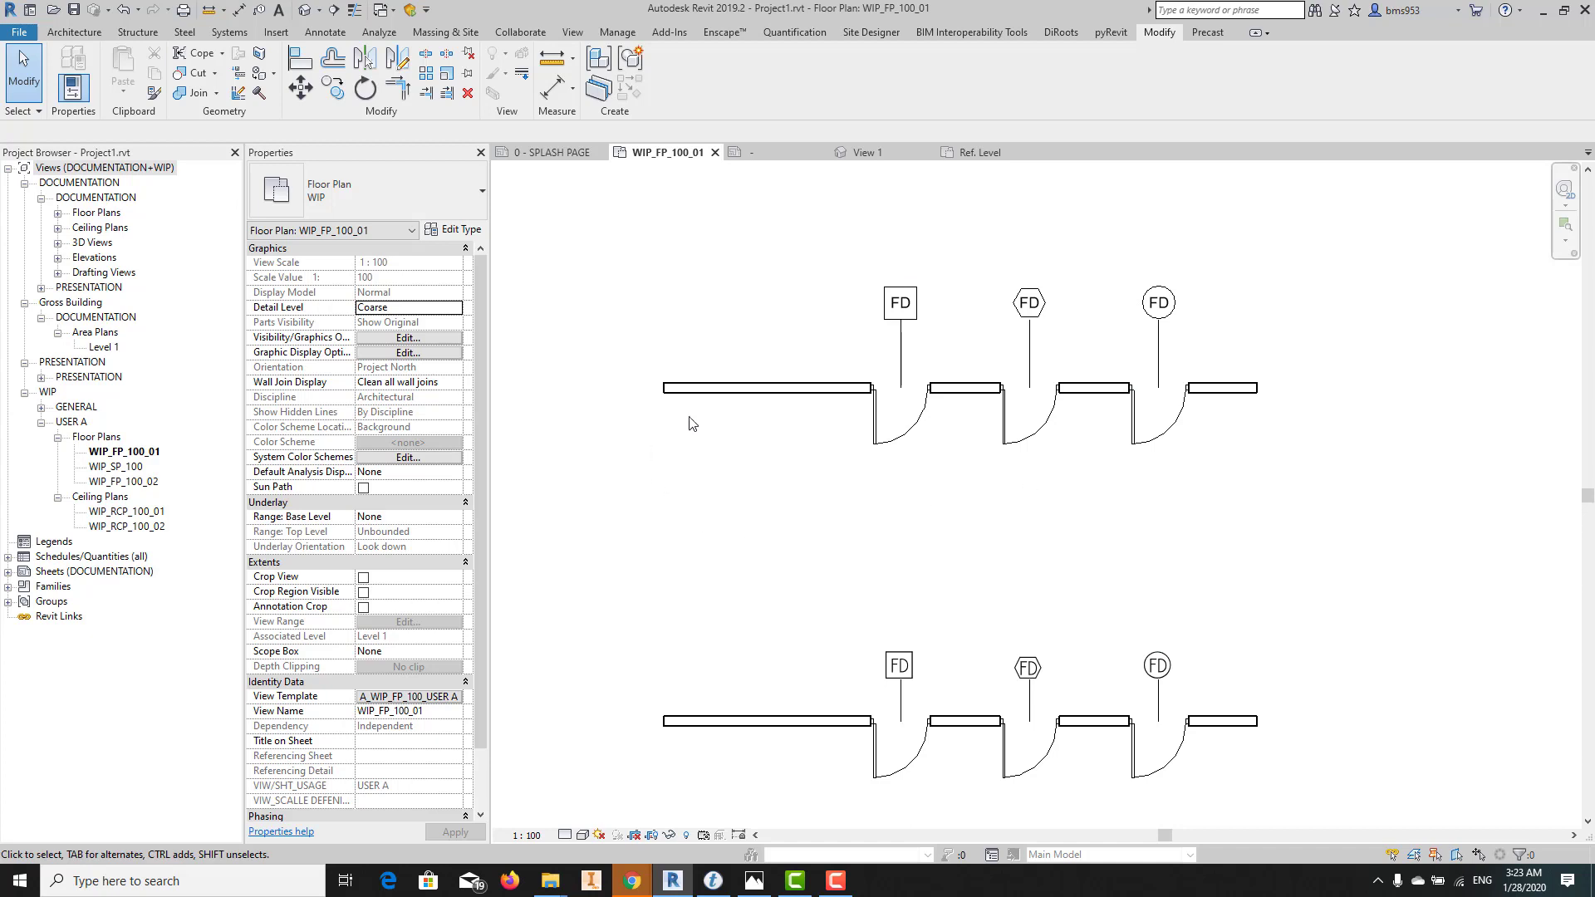
# Switch to the Photos window and review the fire-rated door symbol chart in Capture.JPG, then return to the Revit floor plan
pyautogui.moveTo(759, 505); pyautogui.dragTo(740, 437, button='middle')
pyautogui.moveTo(834, 506); pyautogui.dragTo(858, 554, button='middle')
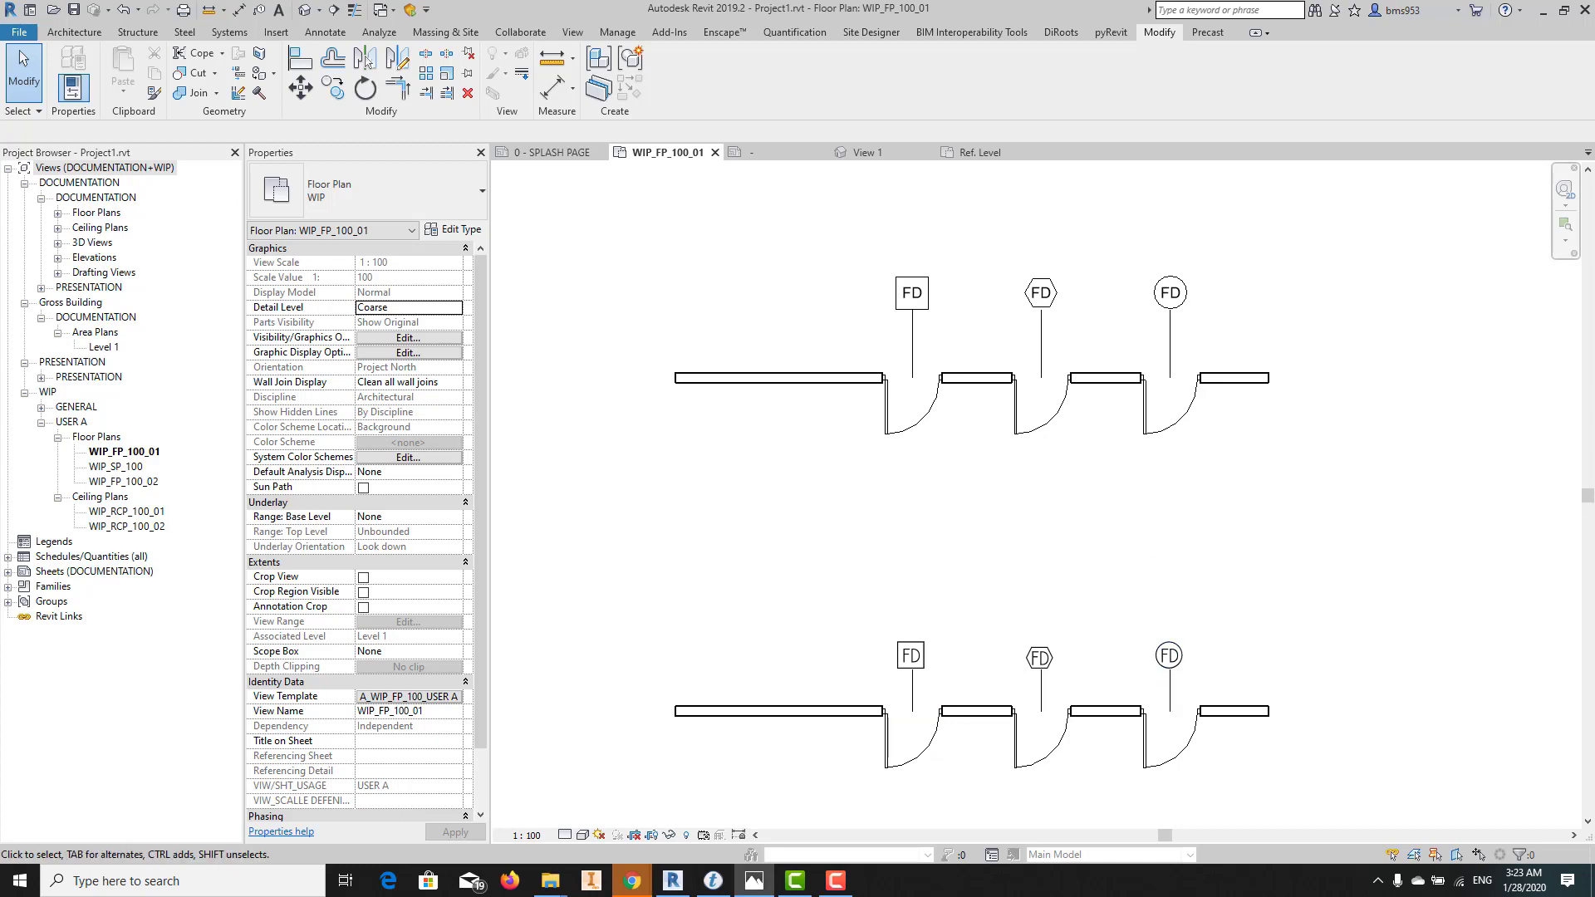
pyautogui.moveTo(1594, 331); pyautogui.dragTo(740, 94)
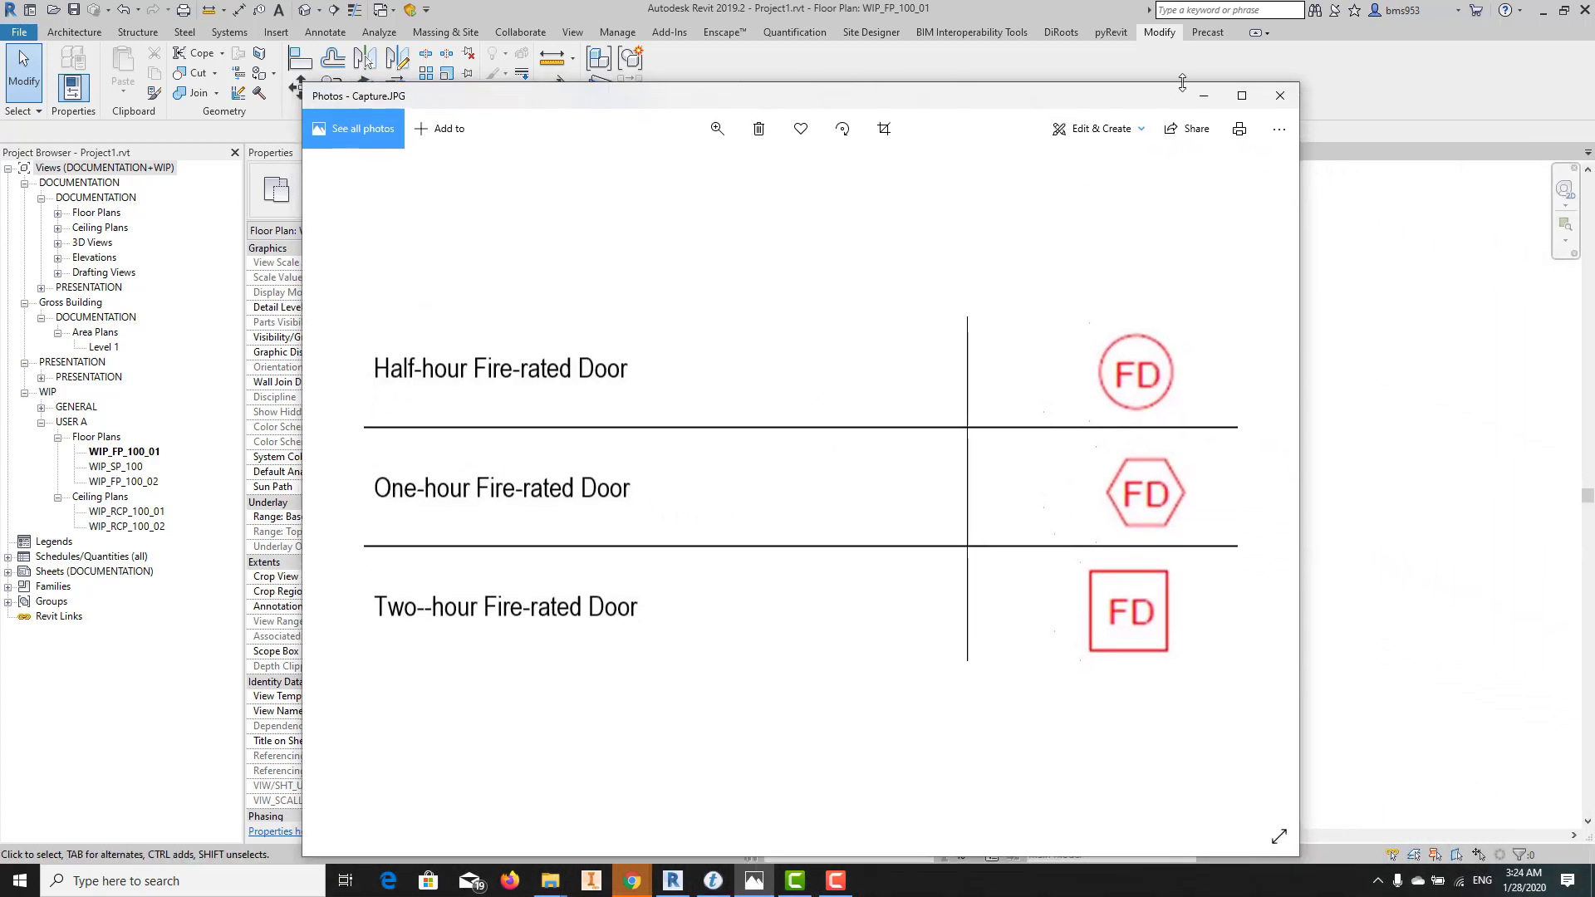
pyautogui.click(1242, 94)
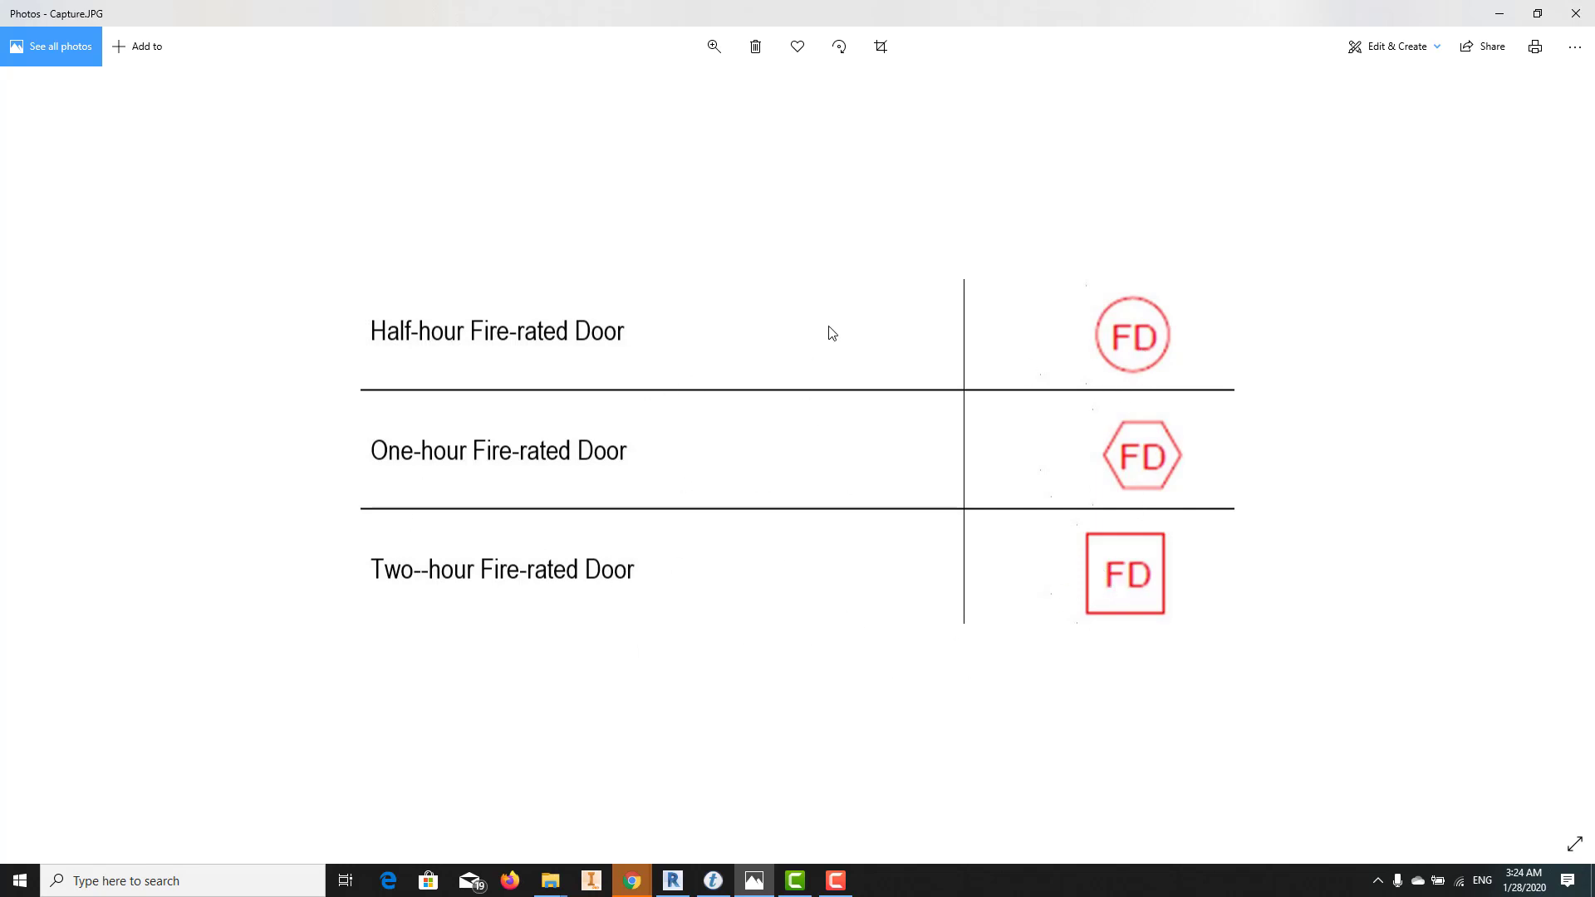
pyautogui.moveTo(1420, 12); pyautogui.dragTo(1594, 220)
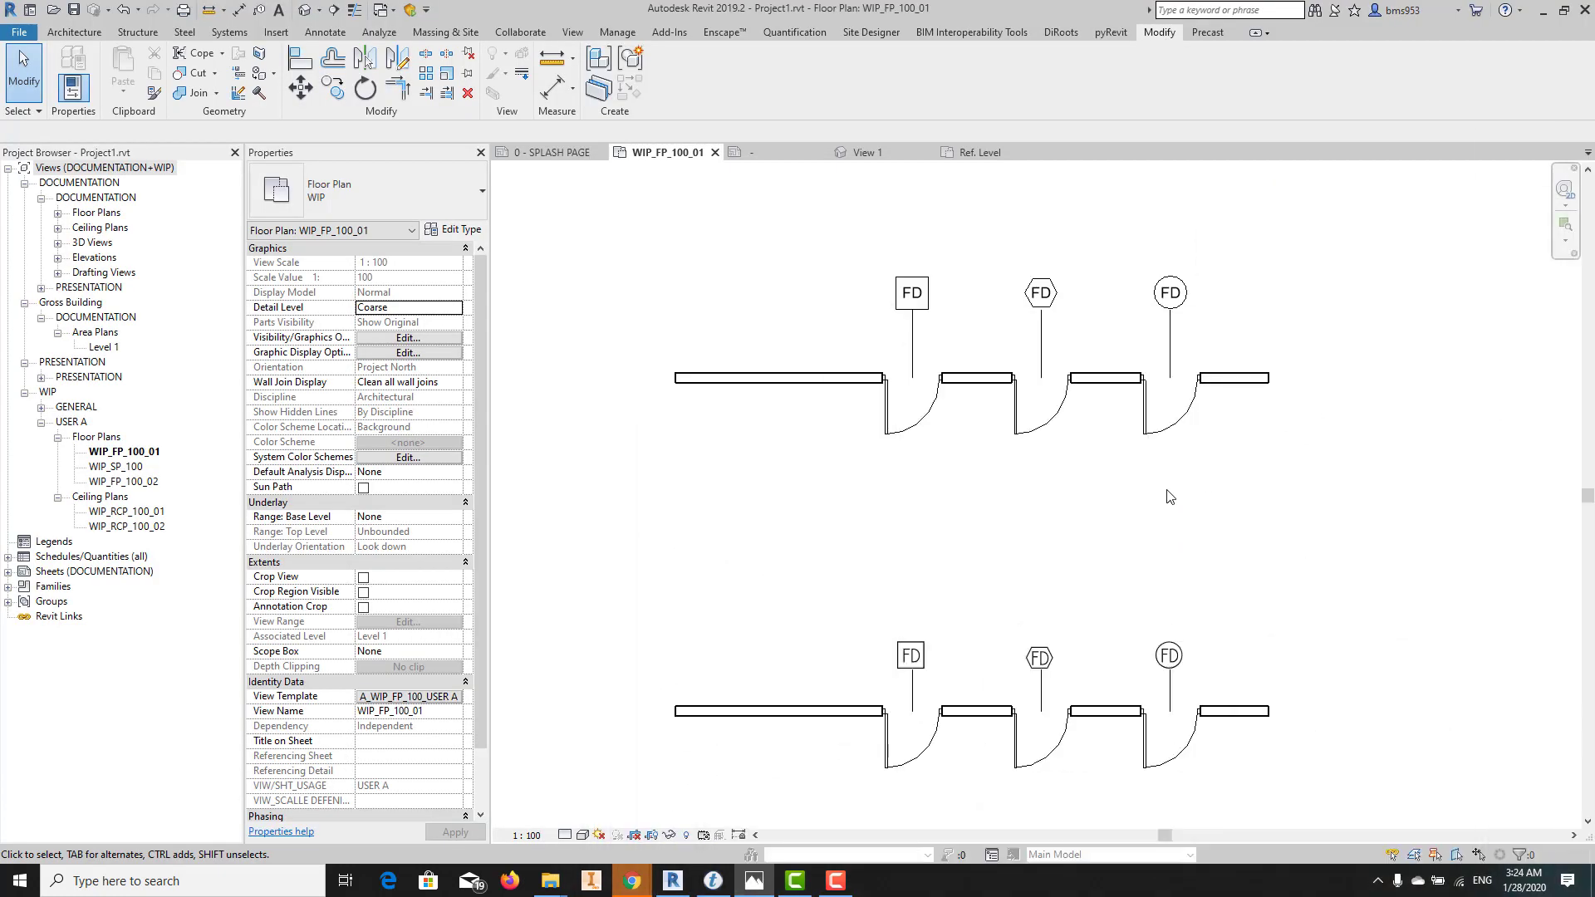
# Inspect the upper wall's tagged doors and select the square FD tag to check its type
pyautogui.click(942, 587)
pyautogui.scroll(1, 944, 585)
pyautogui.moveTo(1178, 434); pyautogui.dragTo(1070, 719, button='middle')
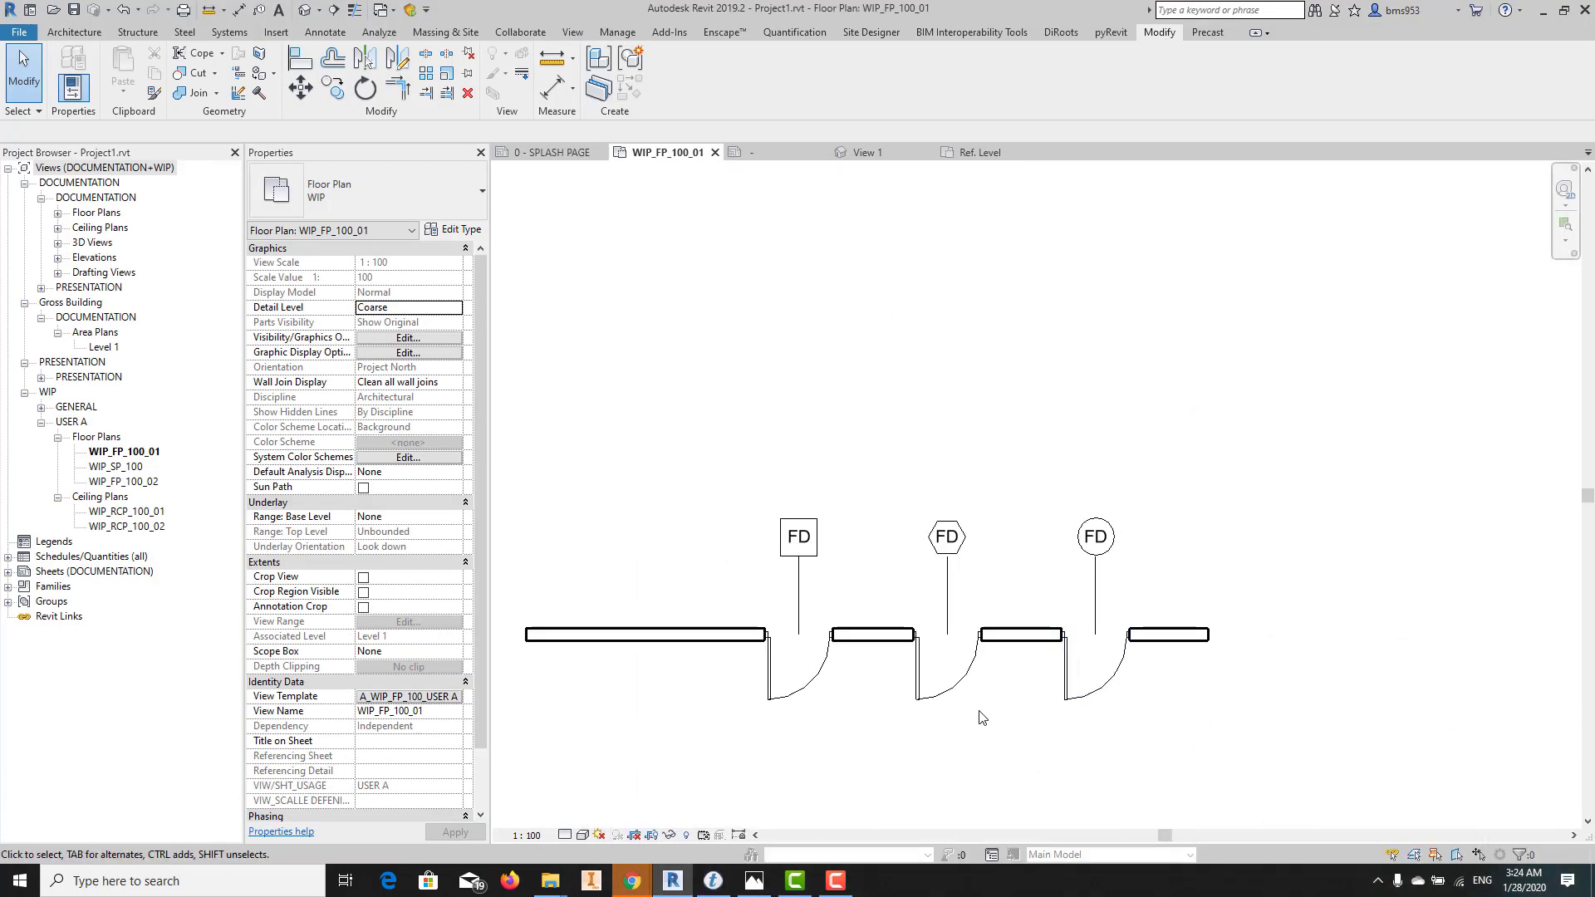
pyautogui.scroll(1, 981, 717)
pyautogui.click(740, 548)
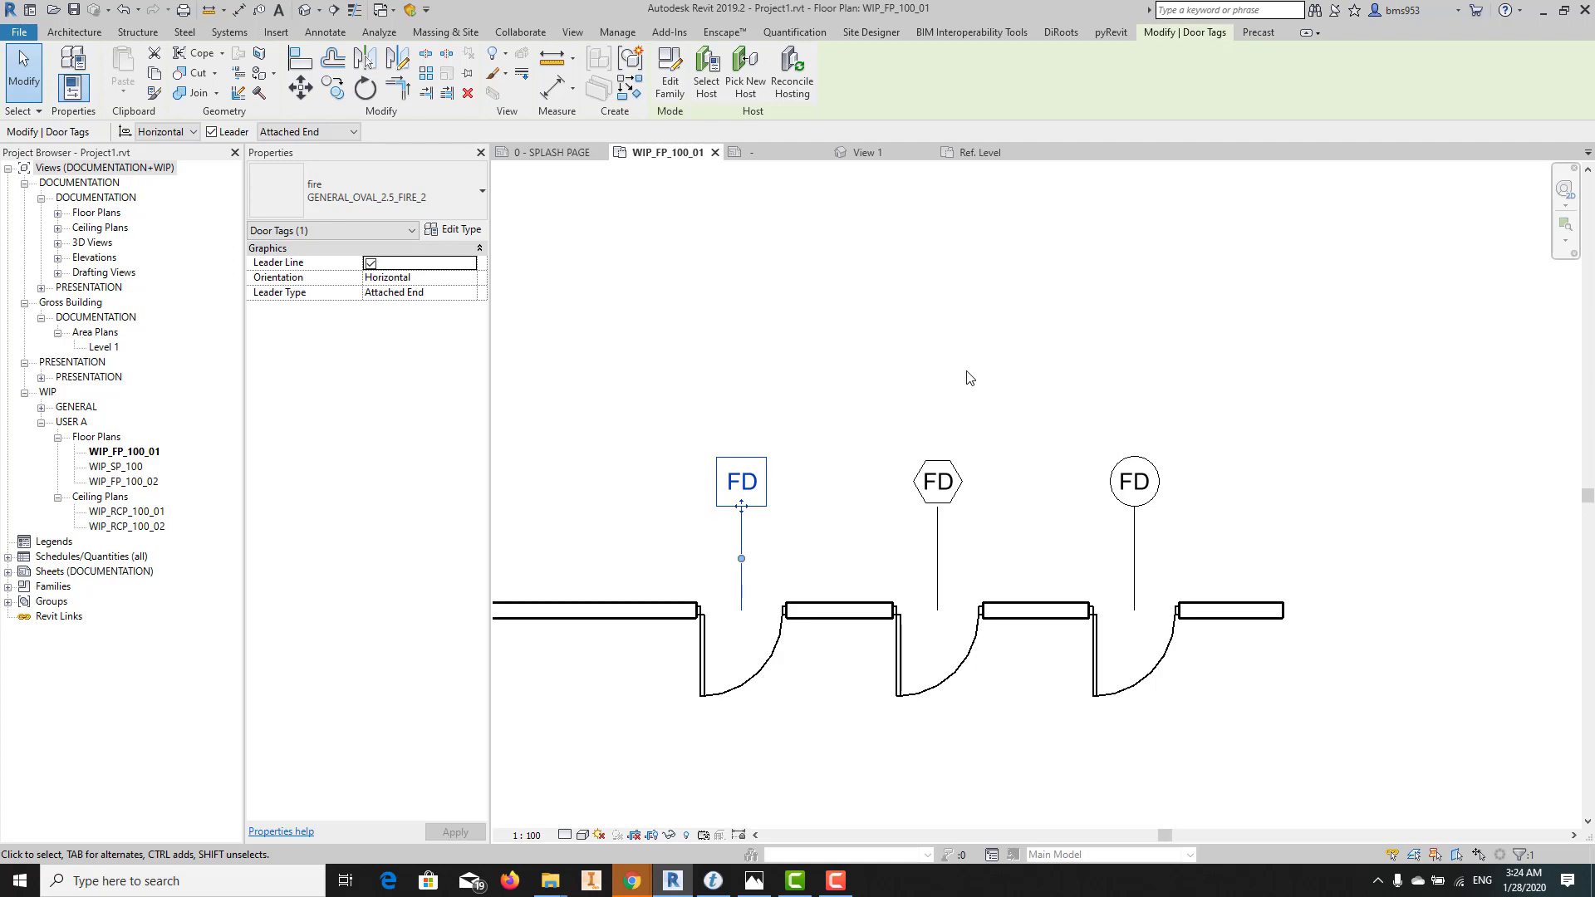
pyautogui.moveTo(1007, 633); pyautogui.dragTo(1149, 620, button='middle')
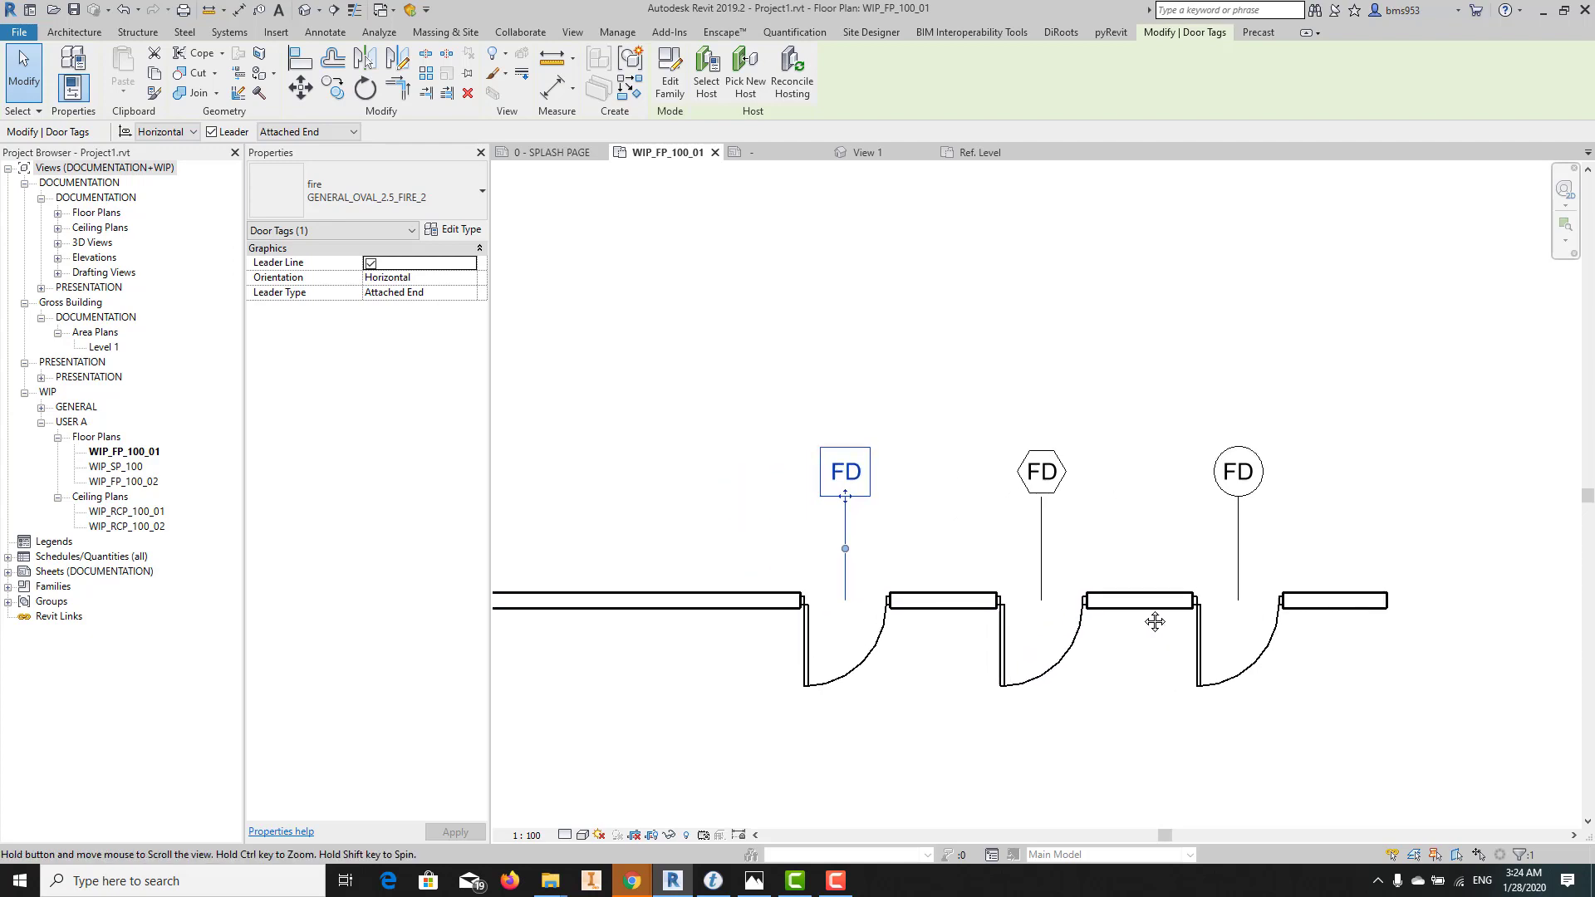
pyautogui.scroll(-1, 1080, 624)
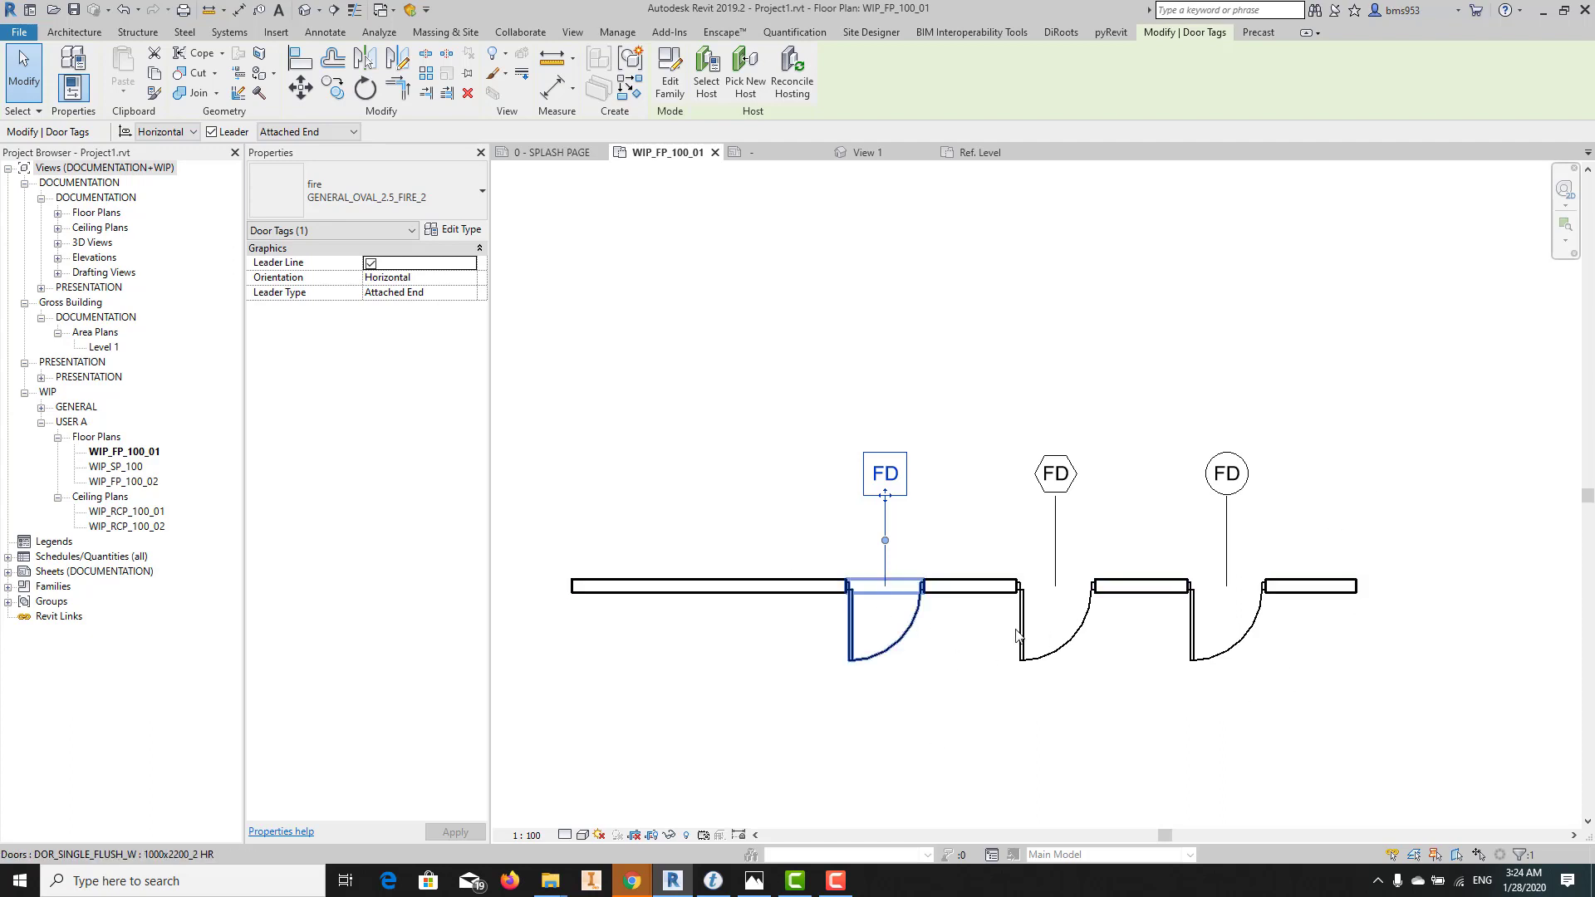
# Draw two connected WAL_IN_LC_20,150,20 walls from the upper wall's right end, one going up and one about 2.1 m to the right
pyautogui.click(1325, 589)
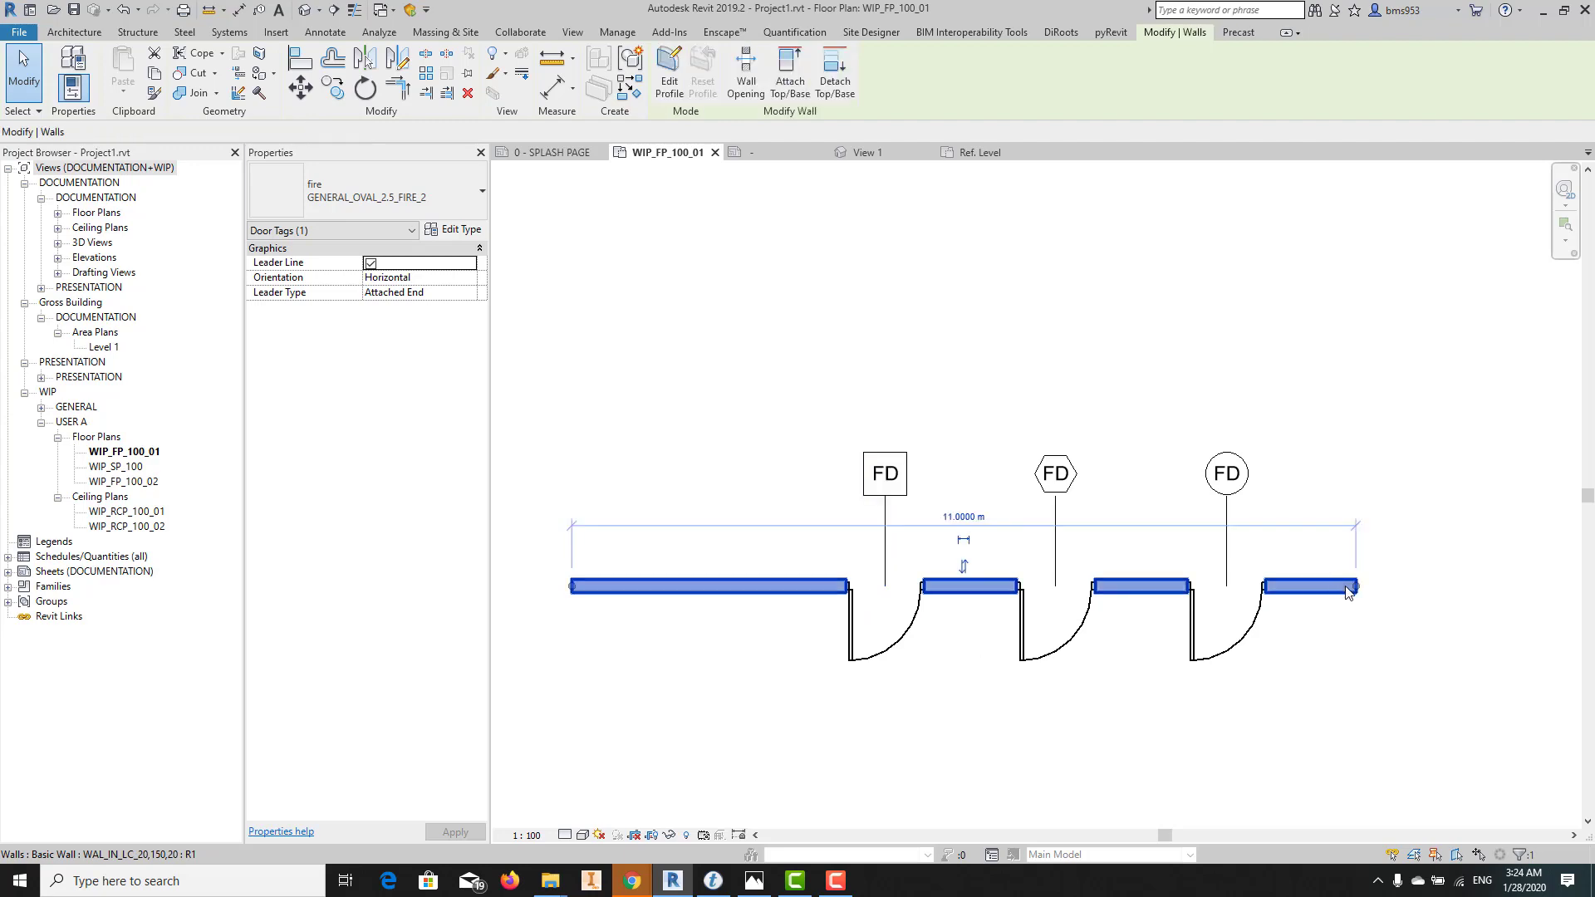
pyautogui.press('c')
pyautogui.press('s')
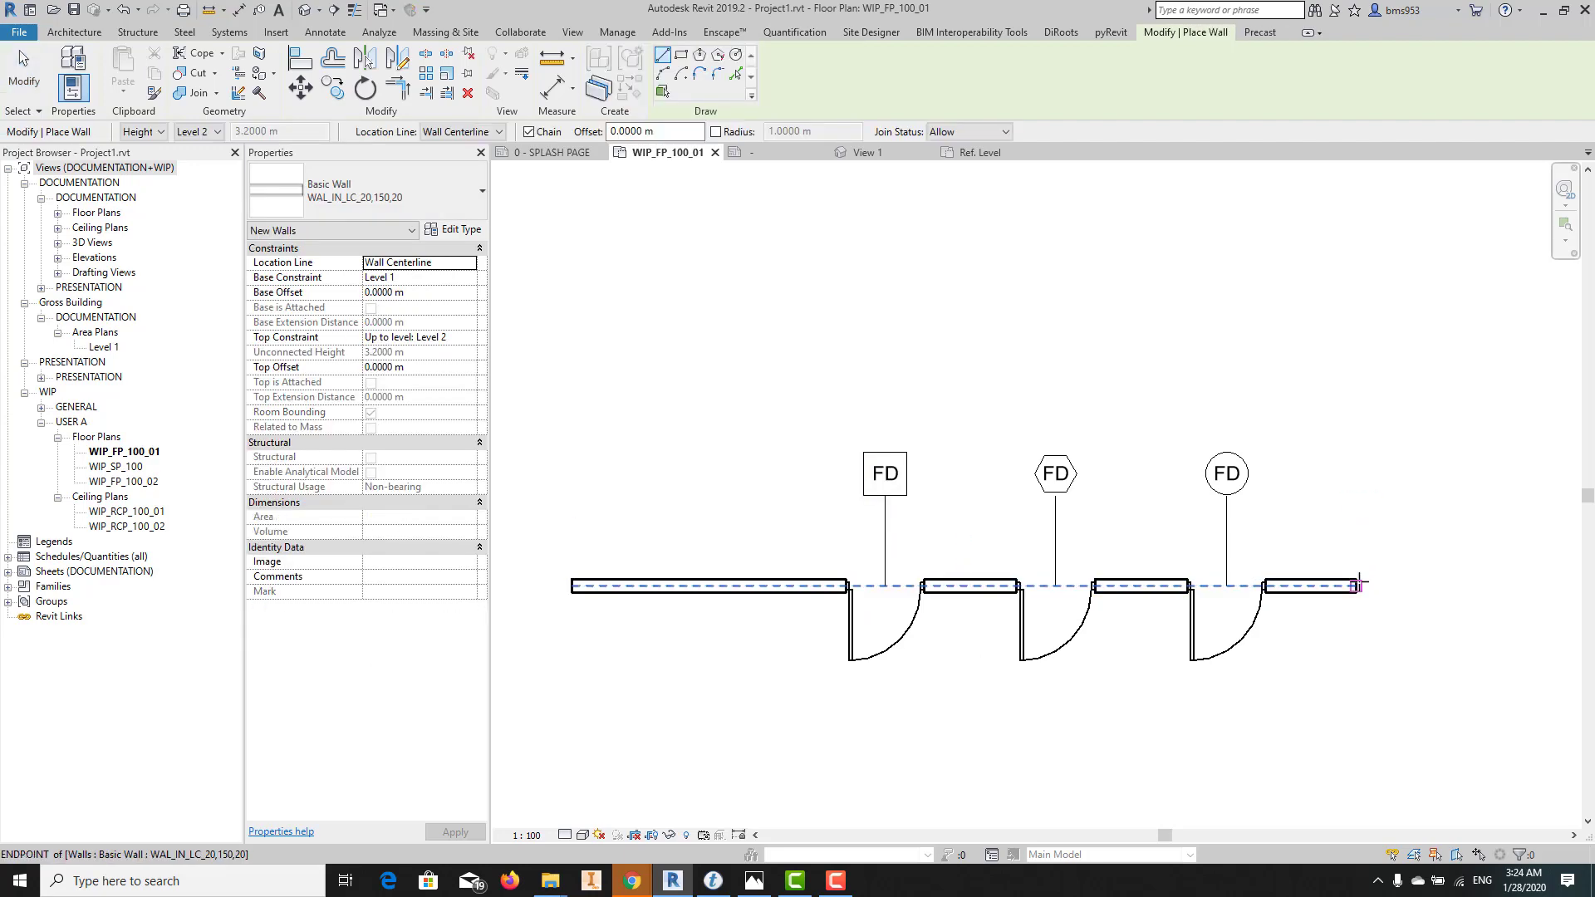
pyautogui.click(1355, 585)
pyautogui.click(1359, 266)
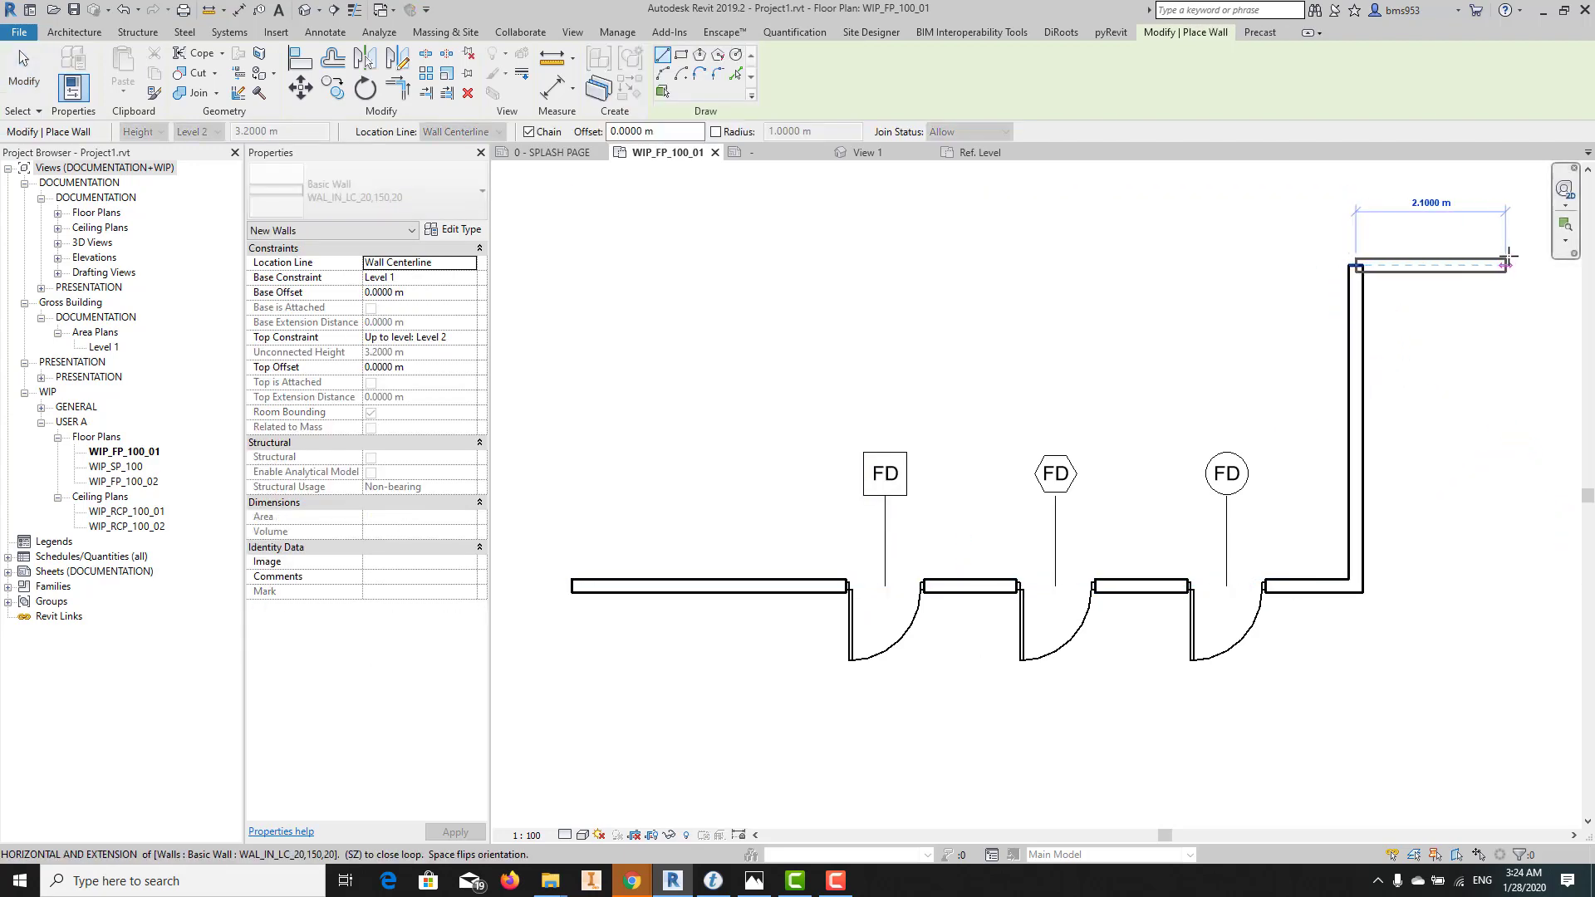
pyautogui.click(1504, 264)
# Continue the wall chain about 5.2 m down, a stretch right, about 8.4 m up, another stretch right and about 7 m down
pyautogui.moveTo(1470, 427); pyautogui.dragTo(1199, 559, button='middle')
pyautogui.scroll(-2, 1220, 590)
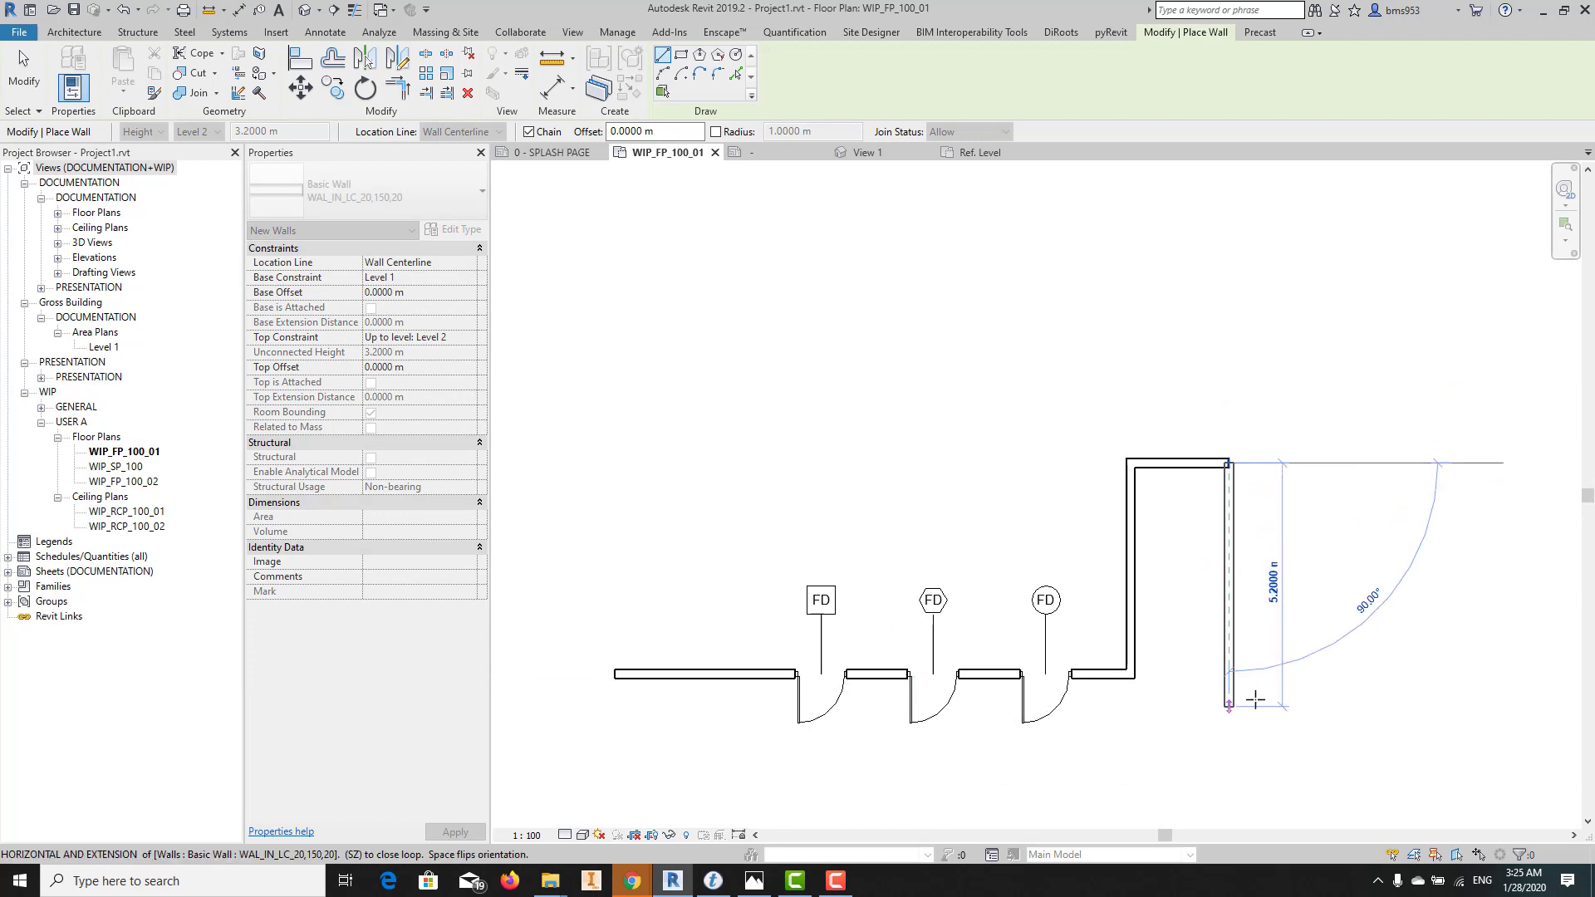
pyautogui.click(1229, 704)
pyautogui.click(1383, 704)
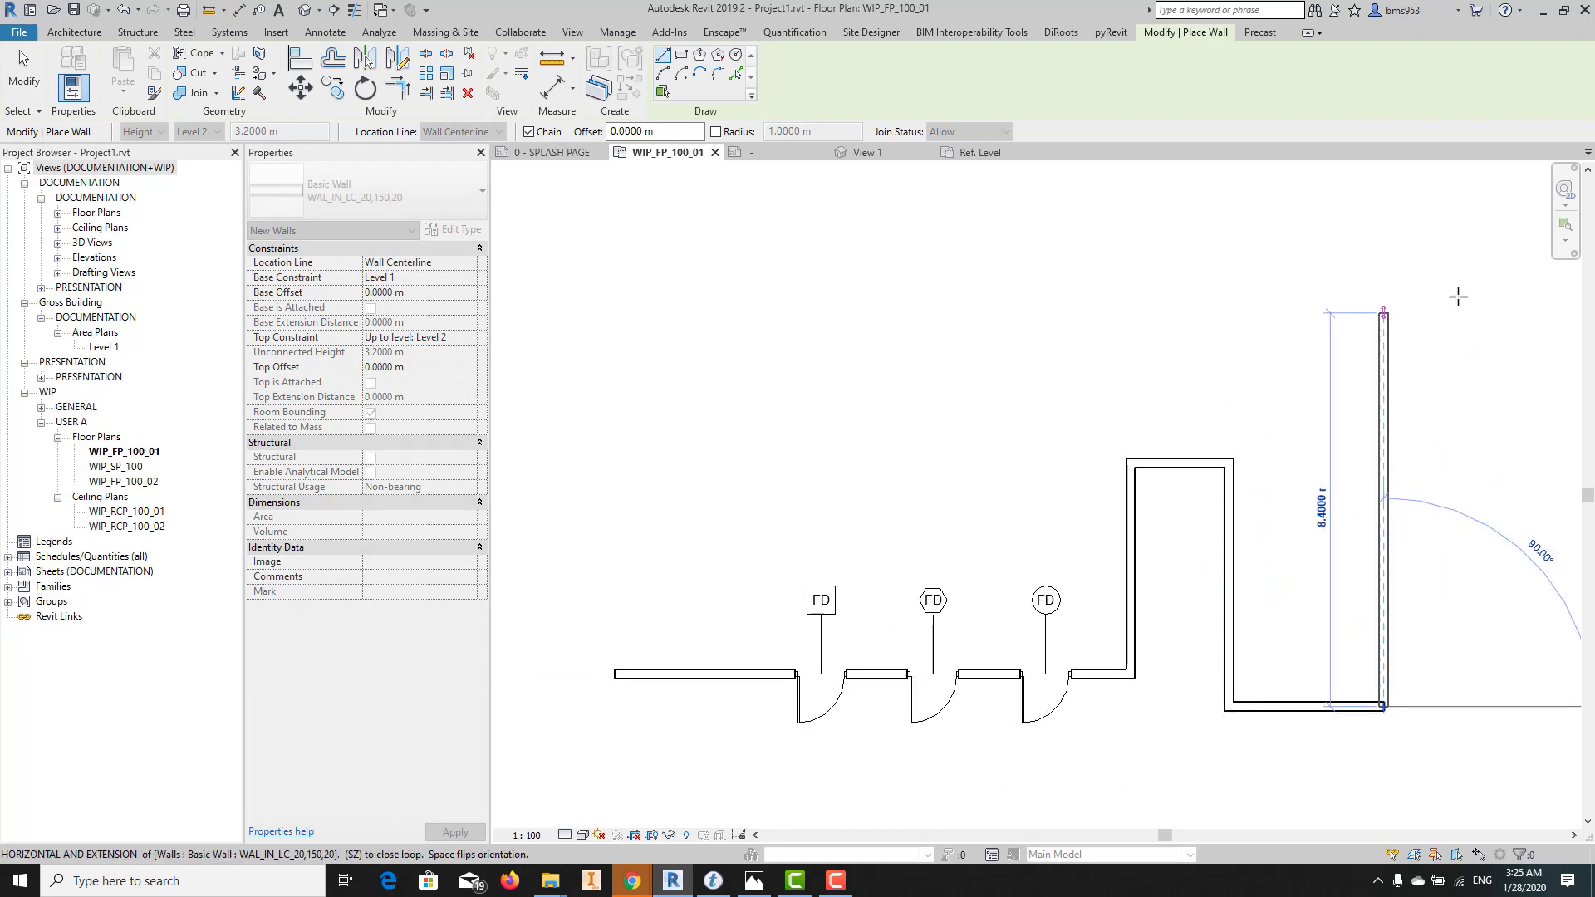
pyautogui.click(1383, 312)
pyautogui.click(1528, 312)
pyautogui.click(1529, 639)
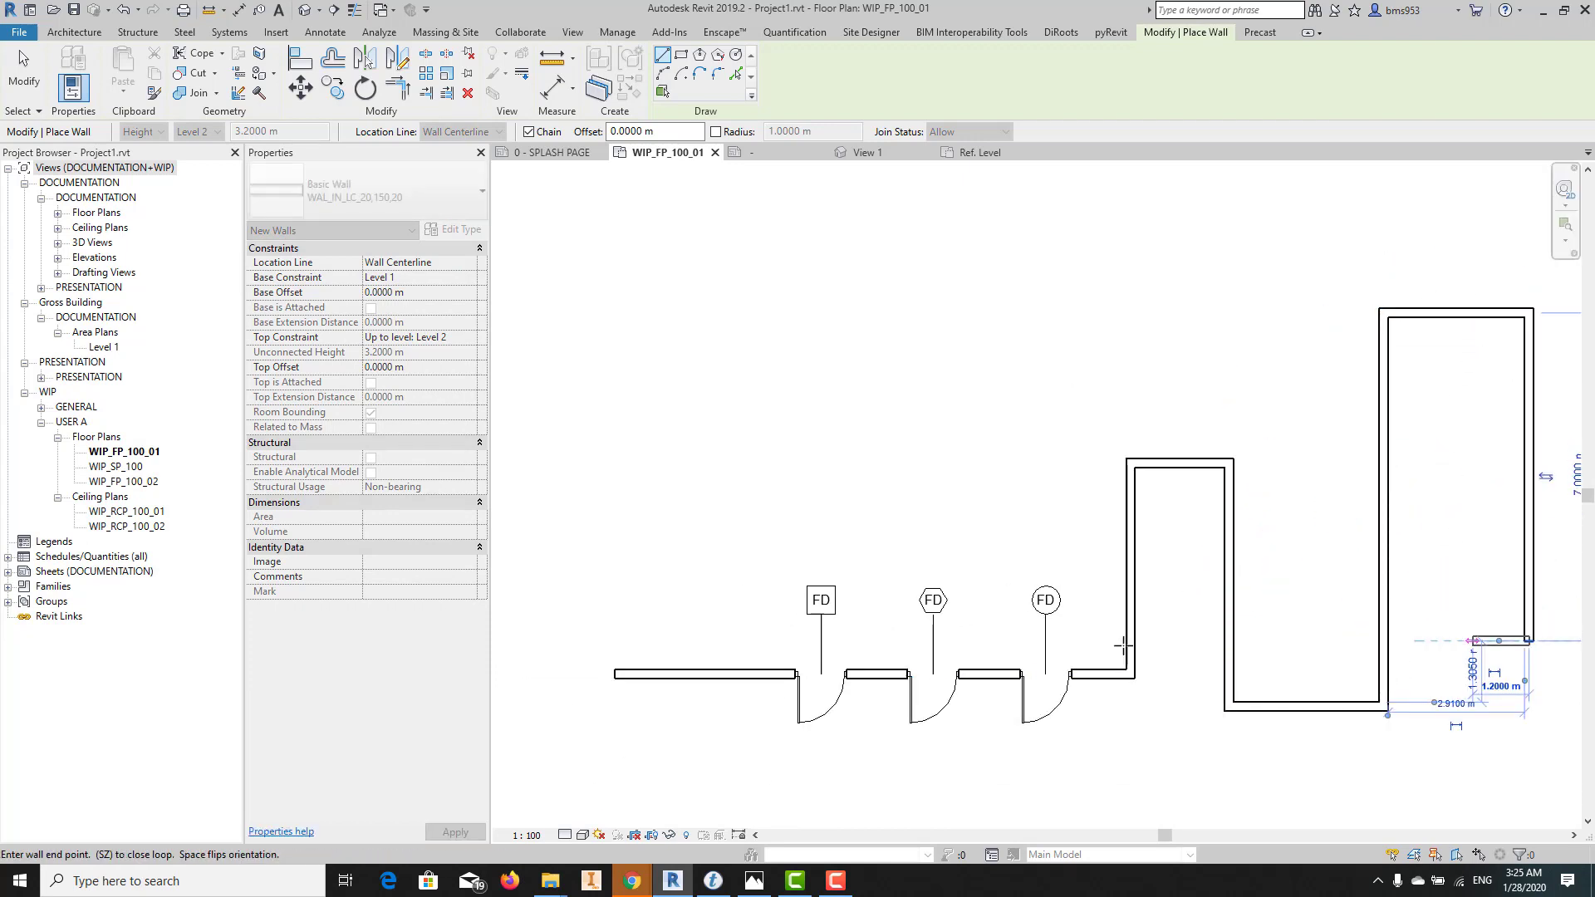
pyautogui.press('Escape')
pyautogui.press('Escape')
# Place three DOR_SINGLE_FLUSH_W 1000x2200_0.5 HR doors, two in the first new vertical wall and one in the second
pyautogui.press('d')
pyautogui.press('r')
pyautogui.click(1131, 575)
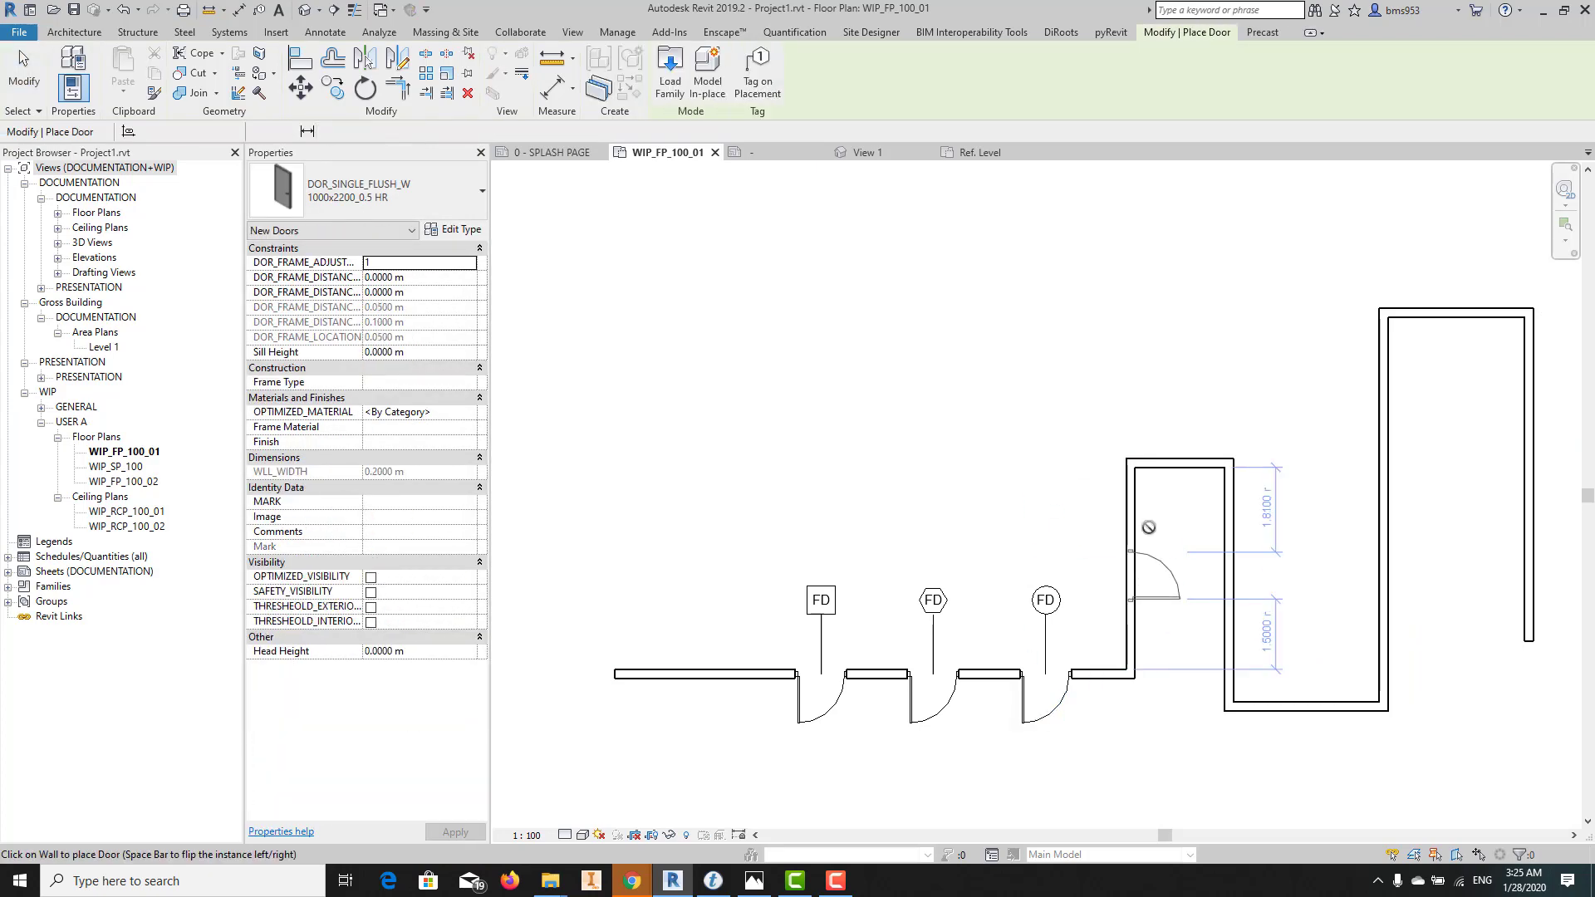
pyautogui.click(1133, 508)
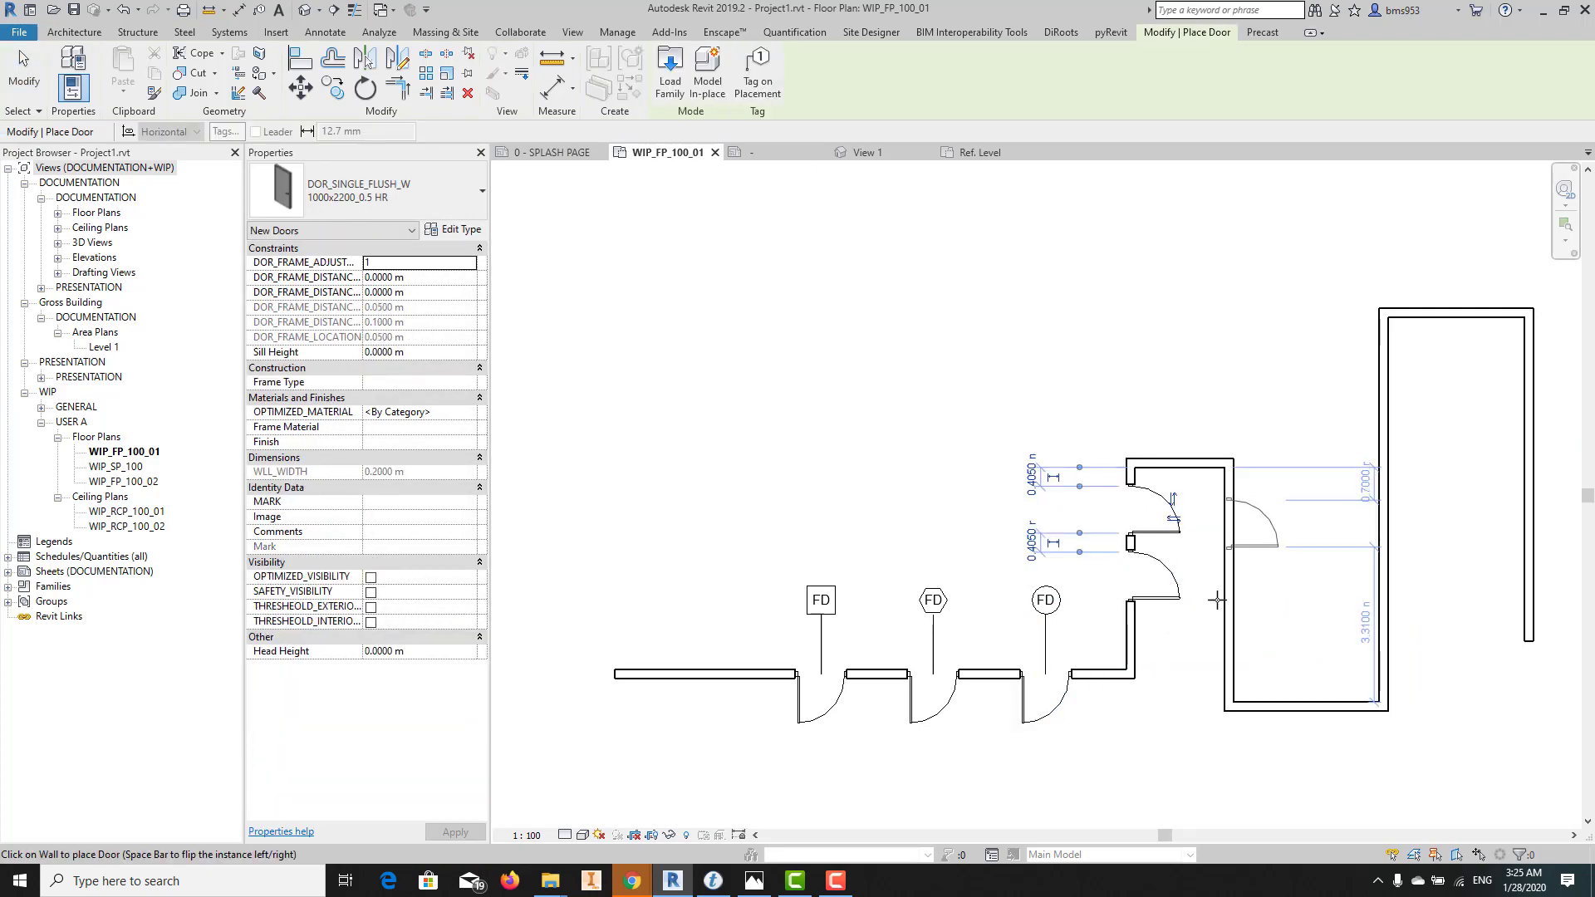
pyautogui.press('Escape')
pyautogui.press('Escape')
# Place two doors matching the existing 1000x2200_1 HR door in the new lower horizontal wall
pyautogui.click(949, 708)
pyautogui.press('c')
pyautogui.press('s')
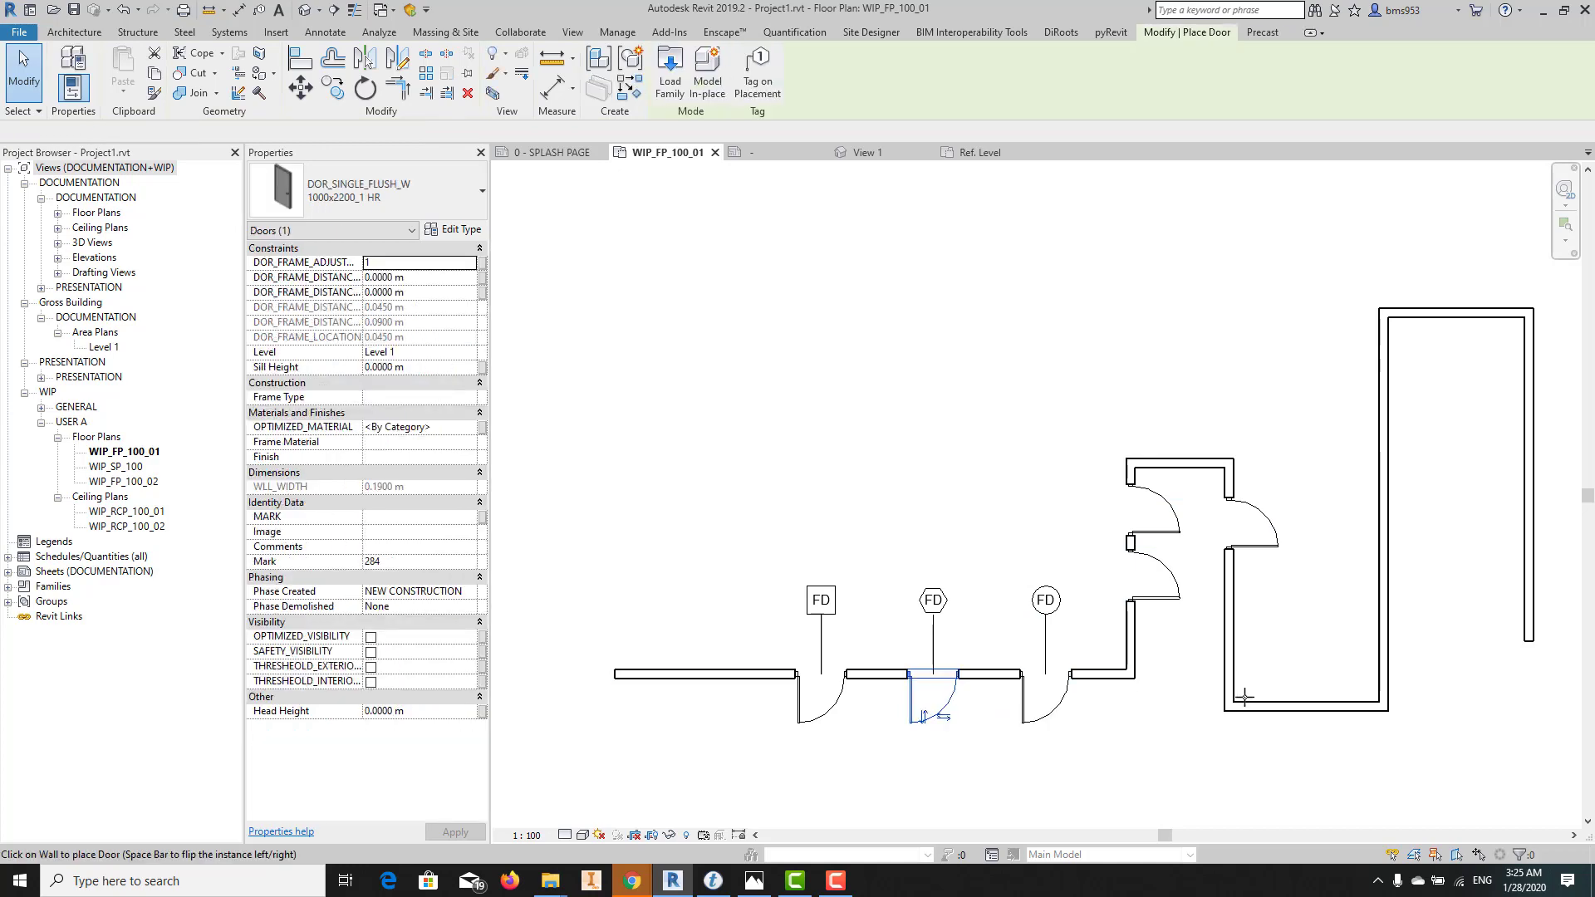
pyautogui.click(1271, 696)
pyautogui.click(1338, 698)
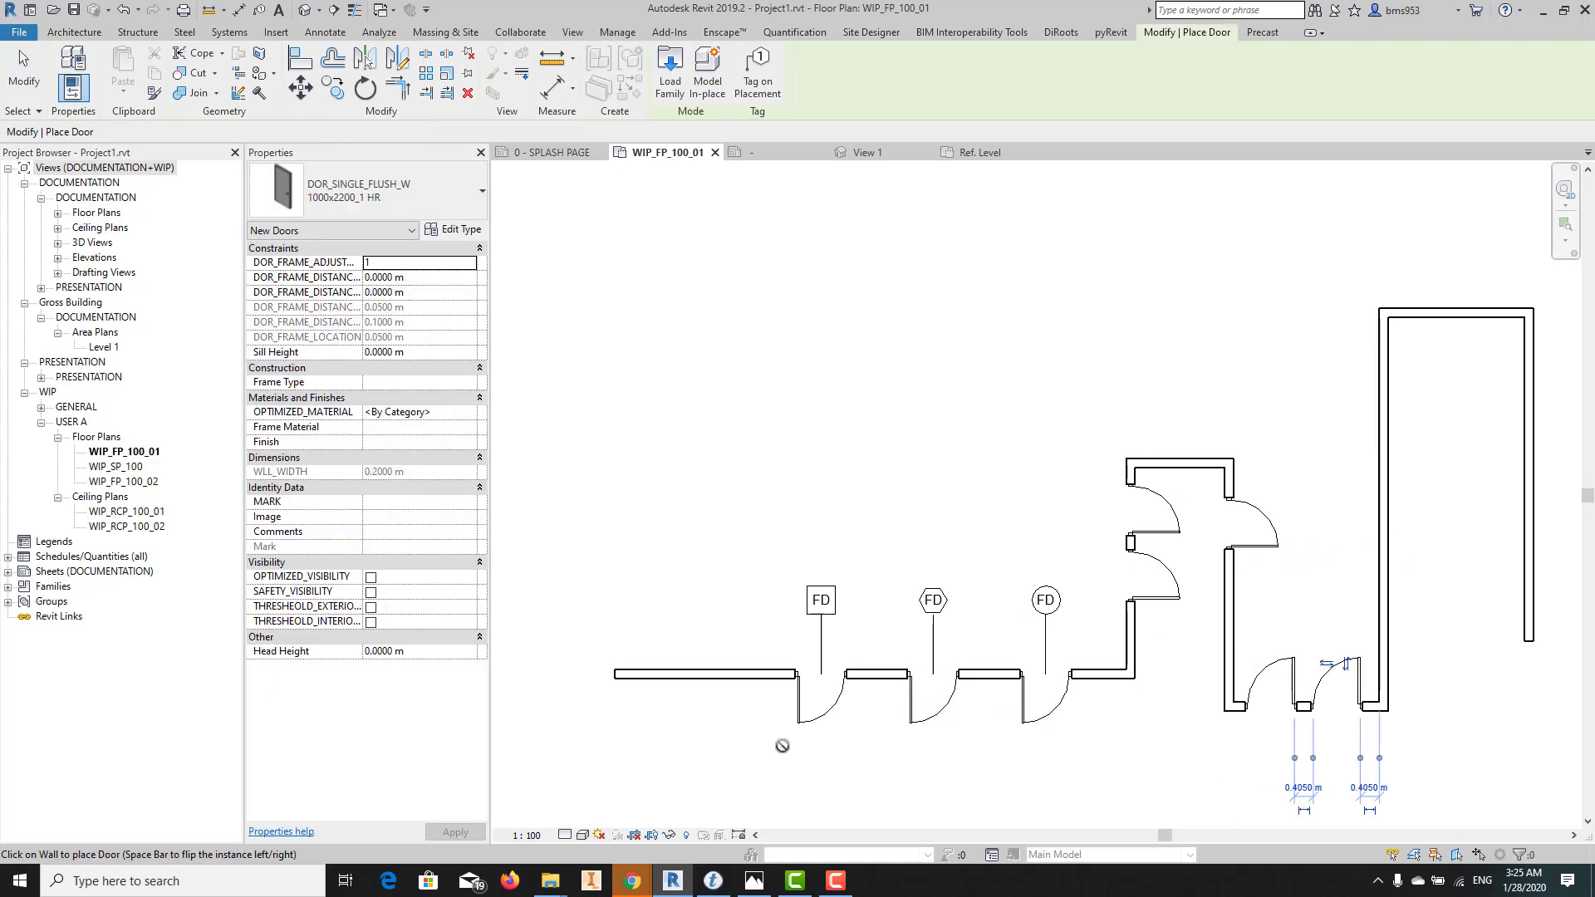
pyautogui.press('Escape')
pyautogui.press('Escape')
# Place three doors matching the existing 1000x2200_2 HR door along the tall vertical wall
pyautogui.click(819, 712)
pyautogui.press('c')
pyautogui.press('s')
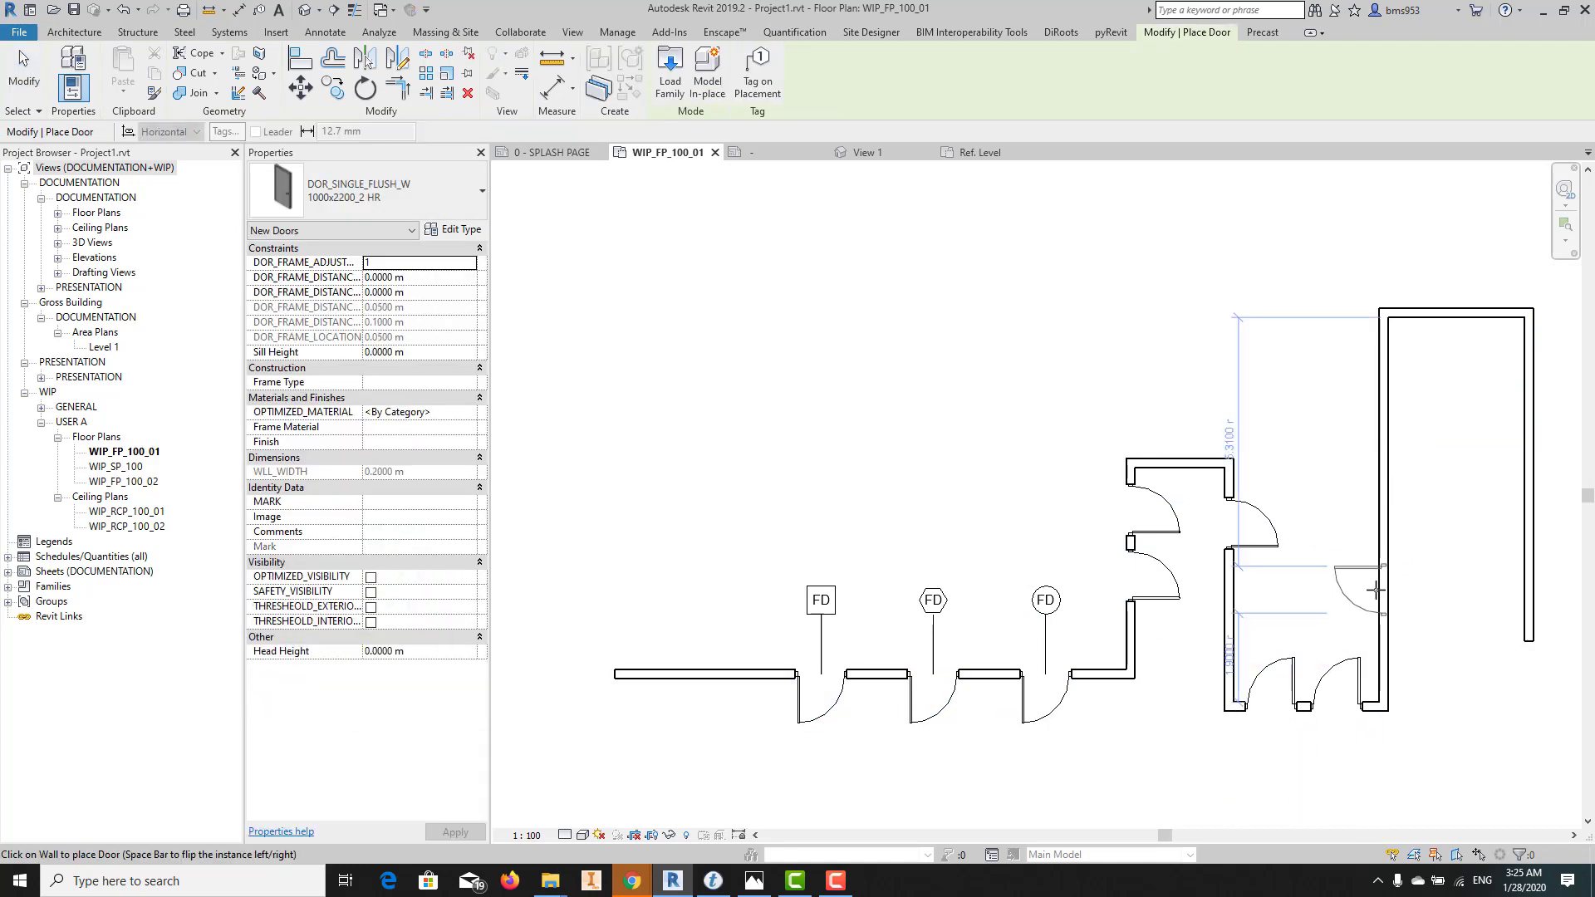
pyautogui.click(1376, 589)
pyautogui.click(1379, 463)
pyautogui.click(1379, 378)
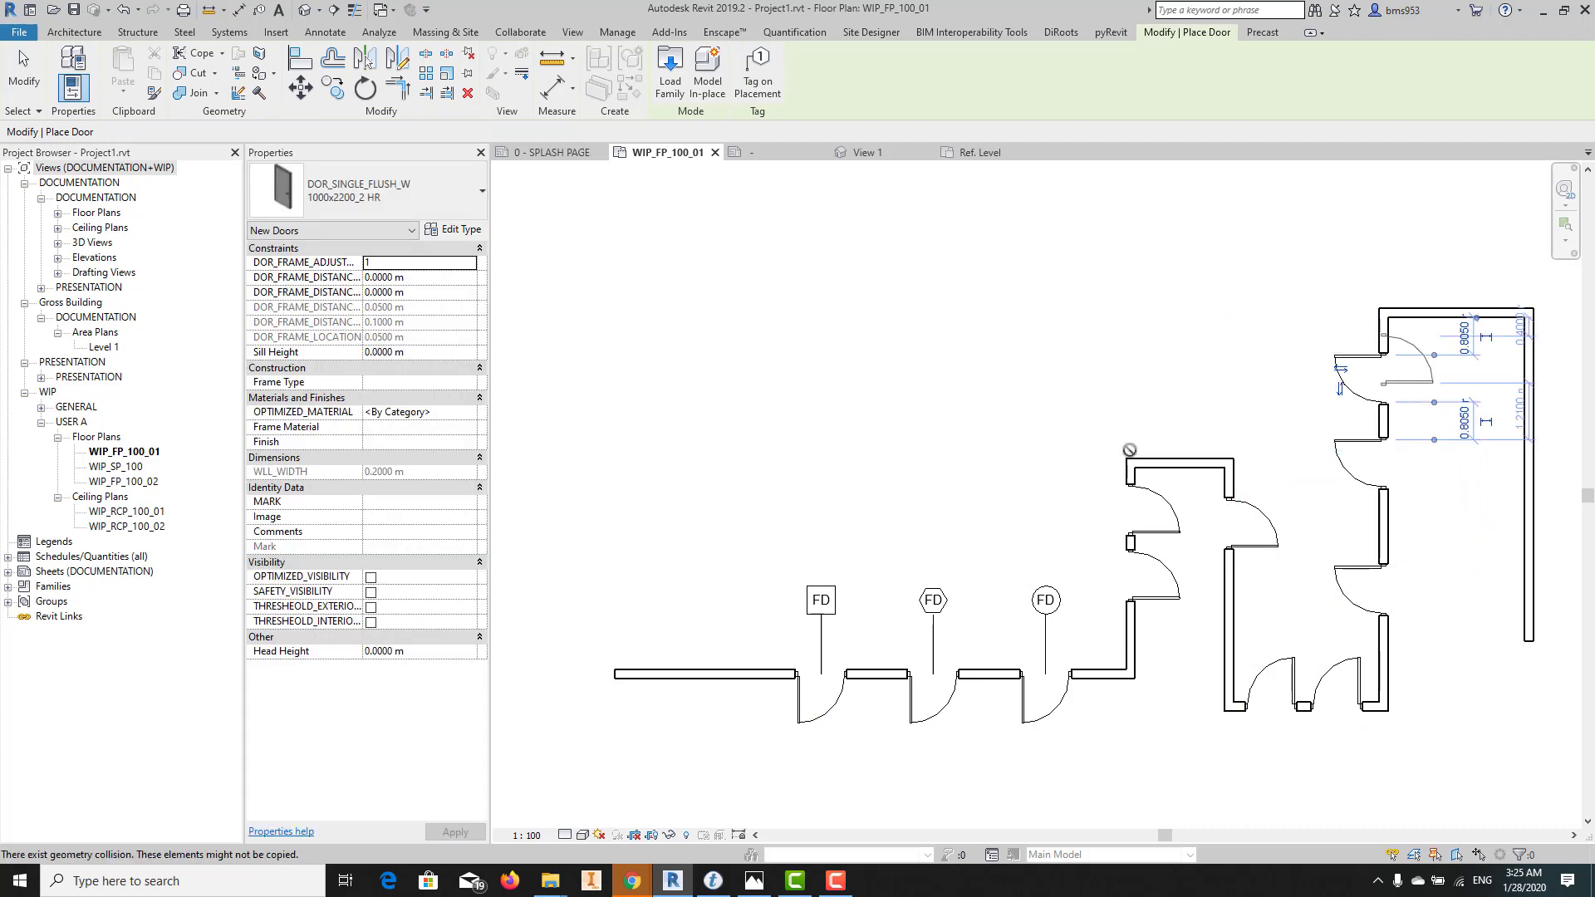
pyautogui.press('Escape')
pyautogui.scroll(2, 1048, 610)
pyautogui.moveTo(1048, 610); pyautogui.dragTo(955, 531, button='middle')
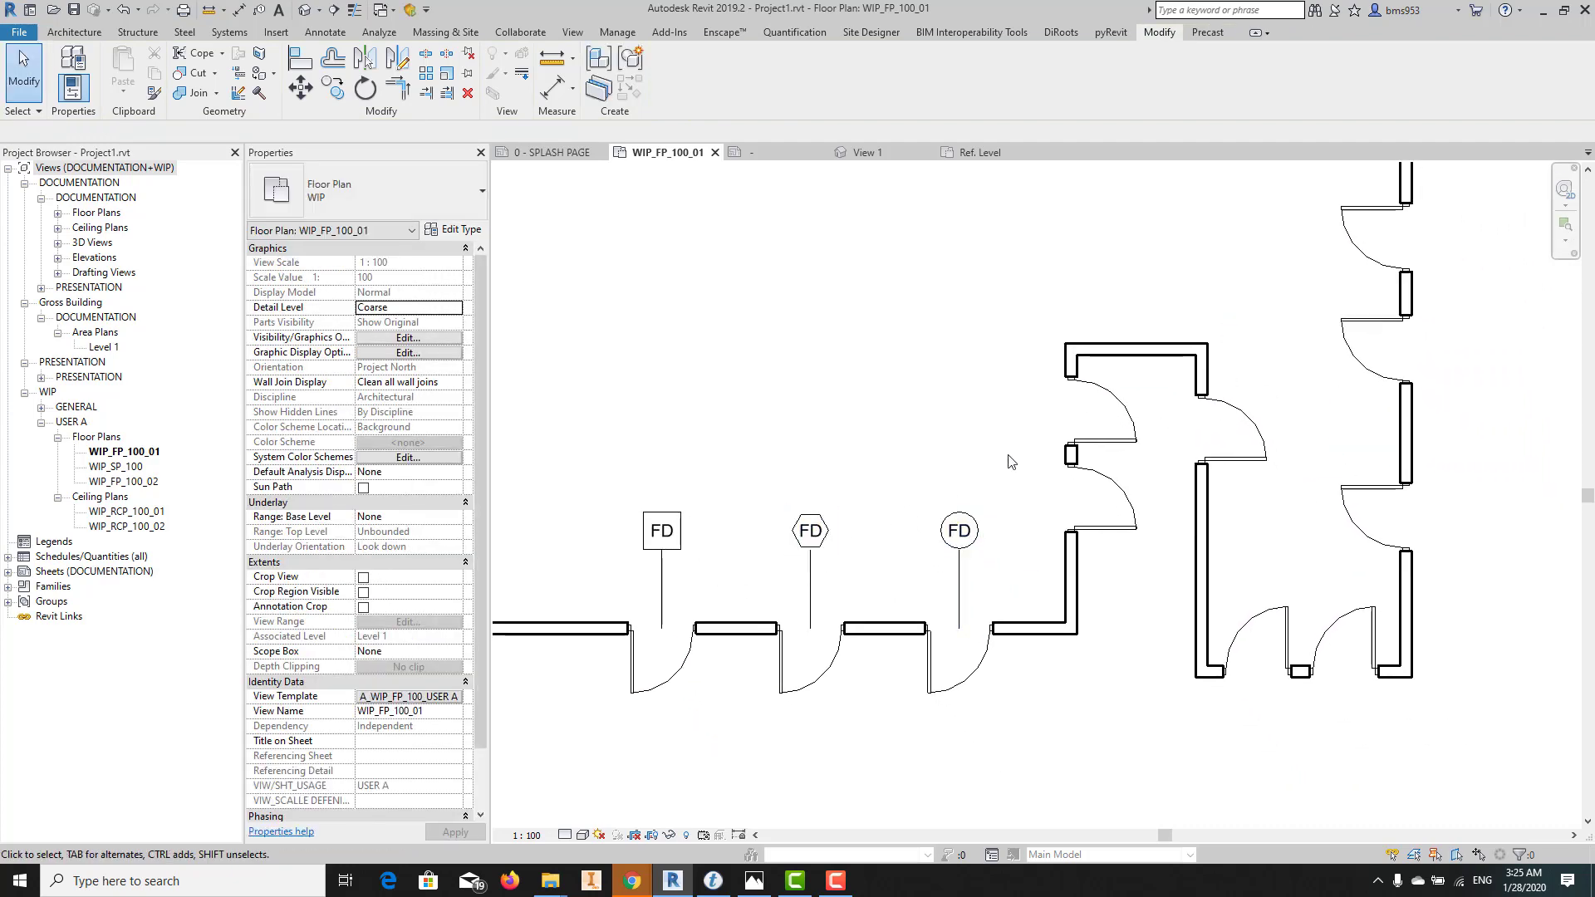
pyautogui.scroll(-1, 869, 527)
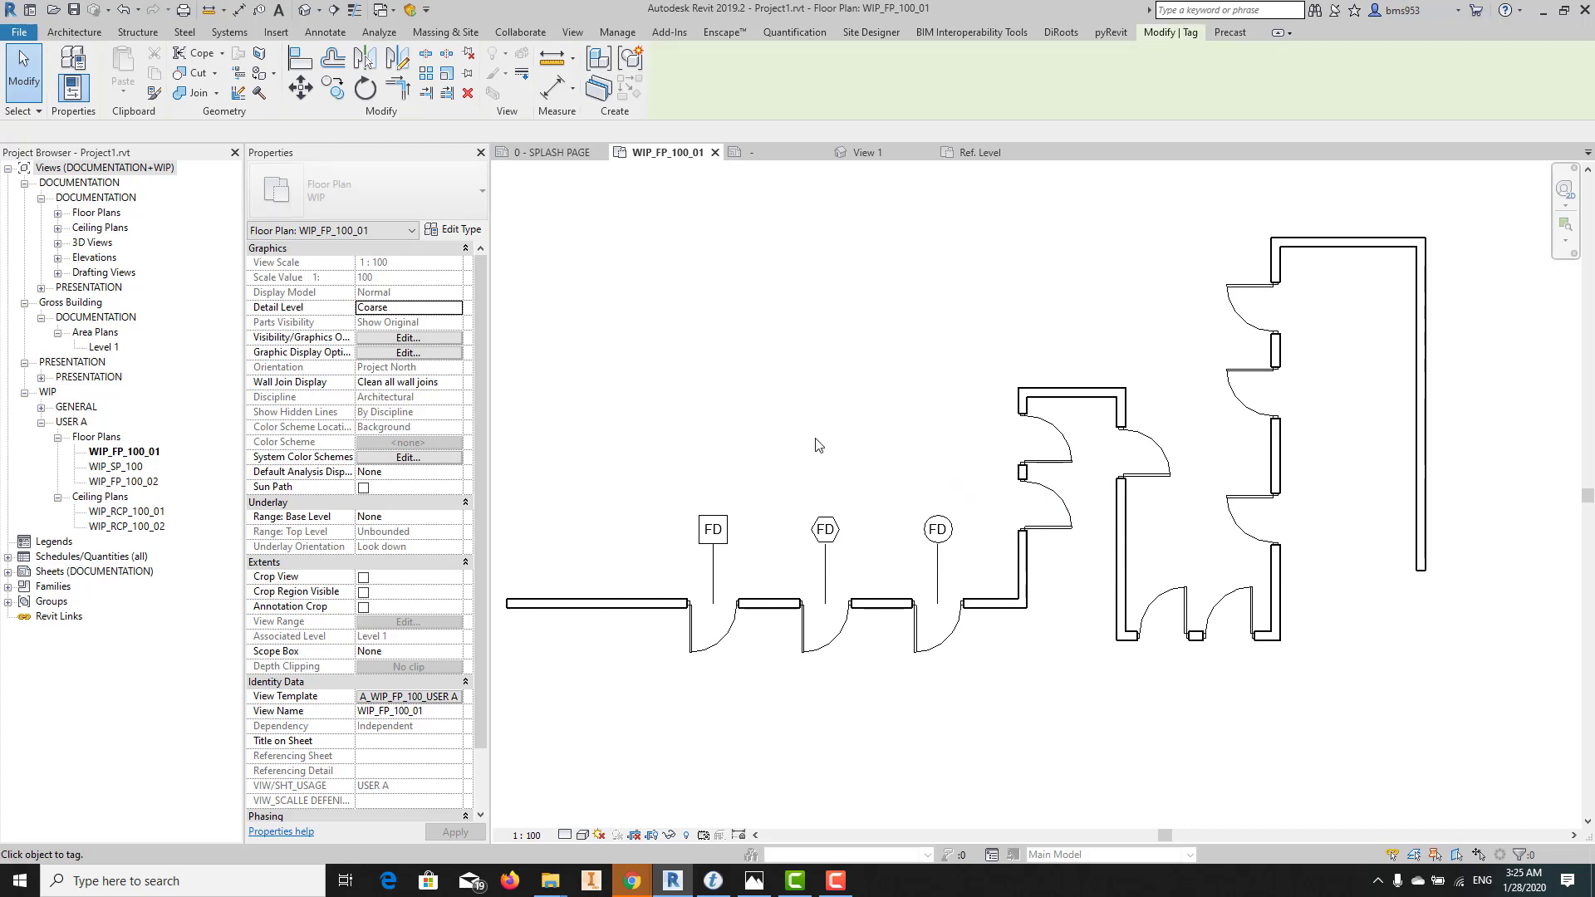
pyautogui.press('t')
pyautogui.press('g')
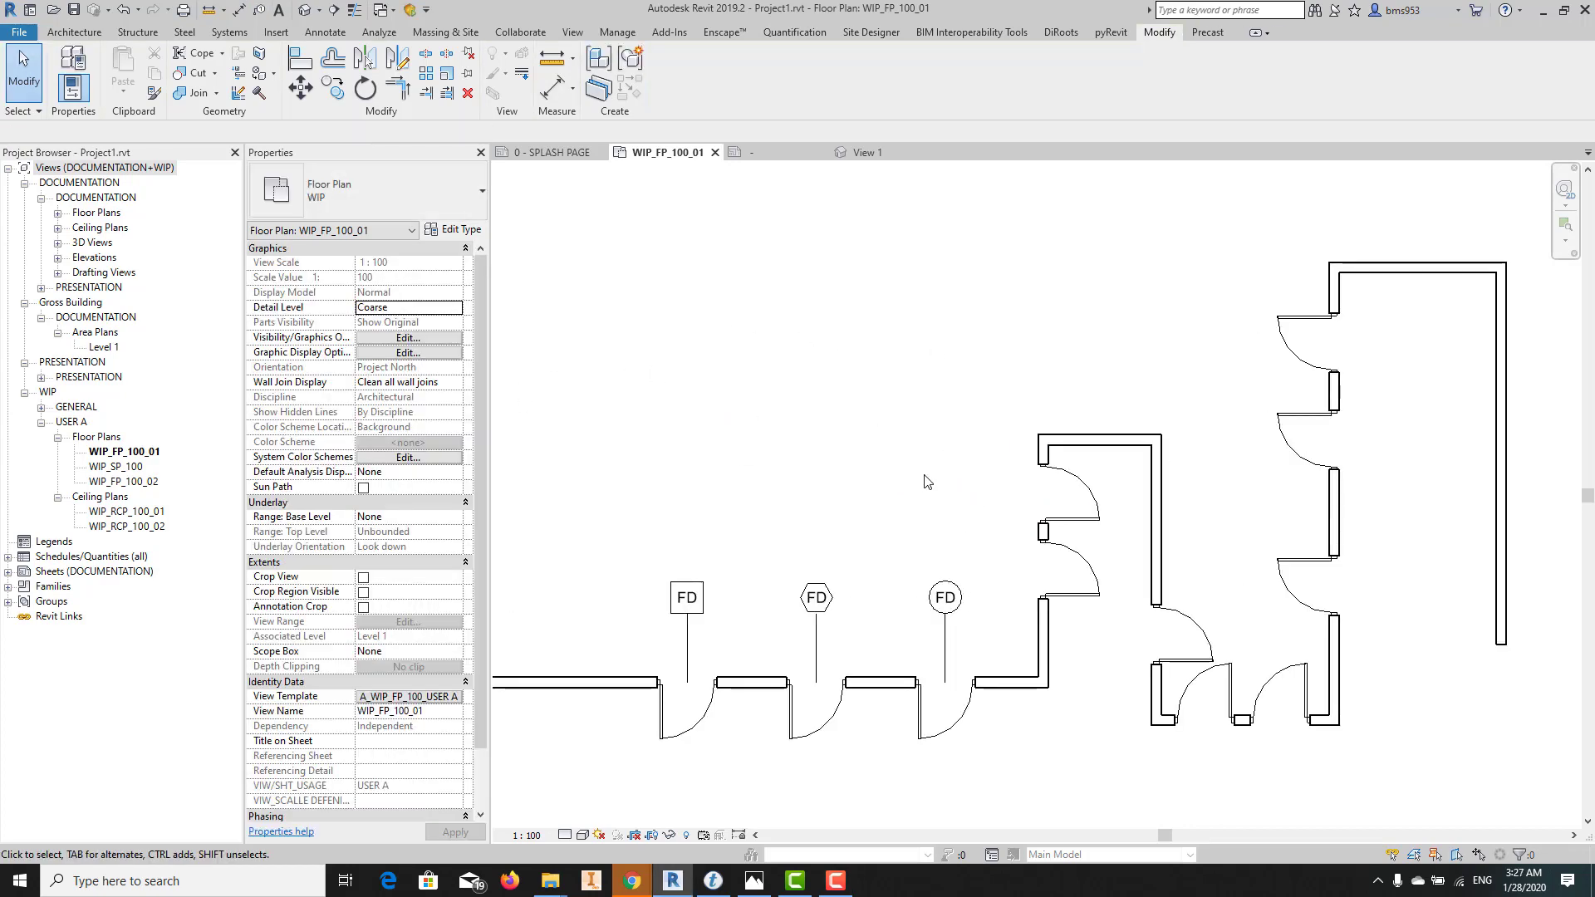
pyautogui.scroll(-1, 964, 473)
pyautogui.press('t')
pyautogui.press('g')
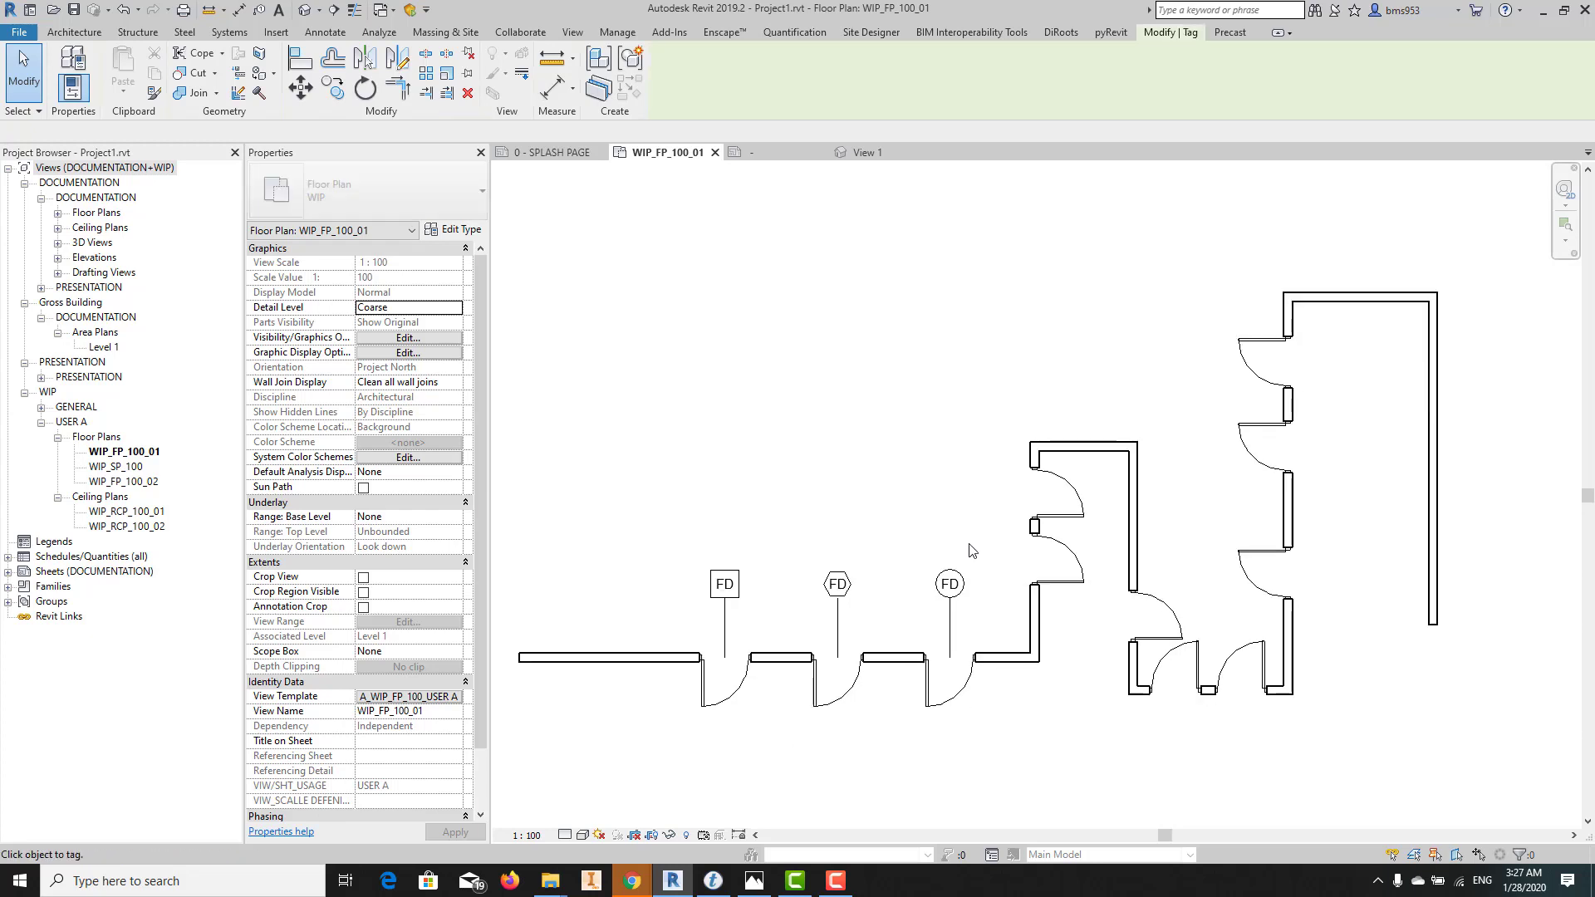
pyautogui.click(1053, 558)
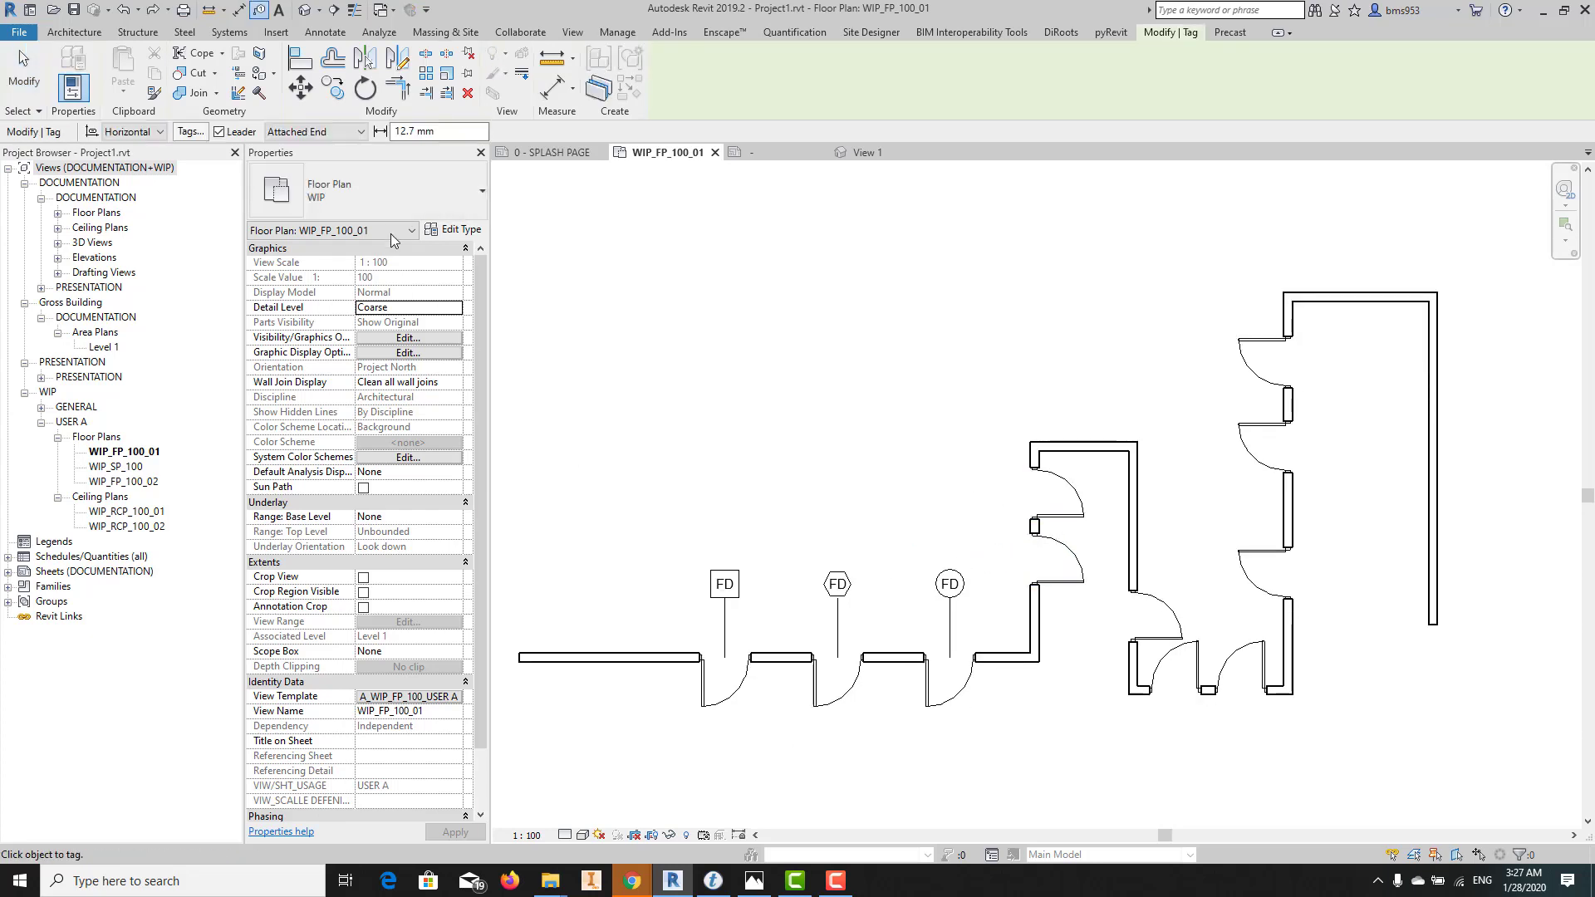
pyautogui.click(373, 191)
pyautogui.press('Escape')
pyautogui.press('Escape')
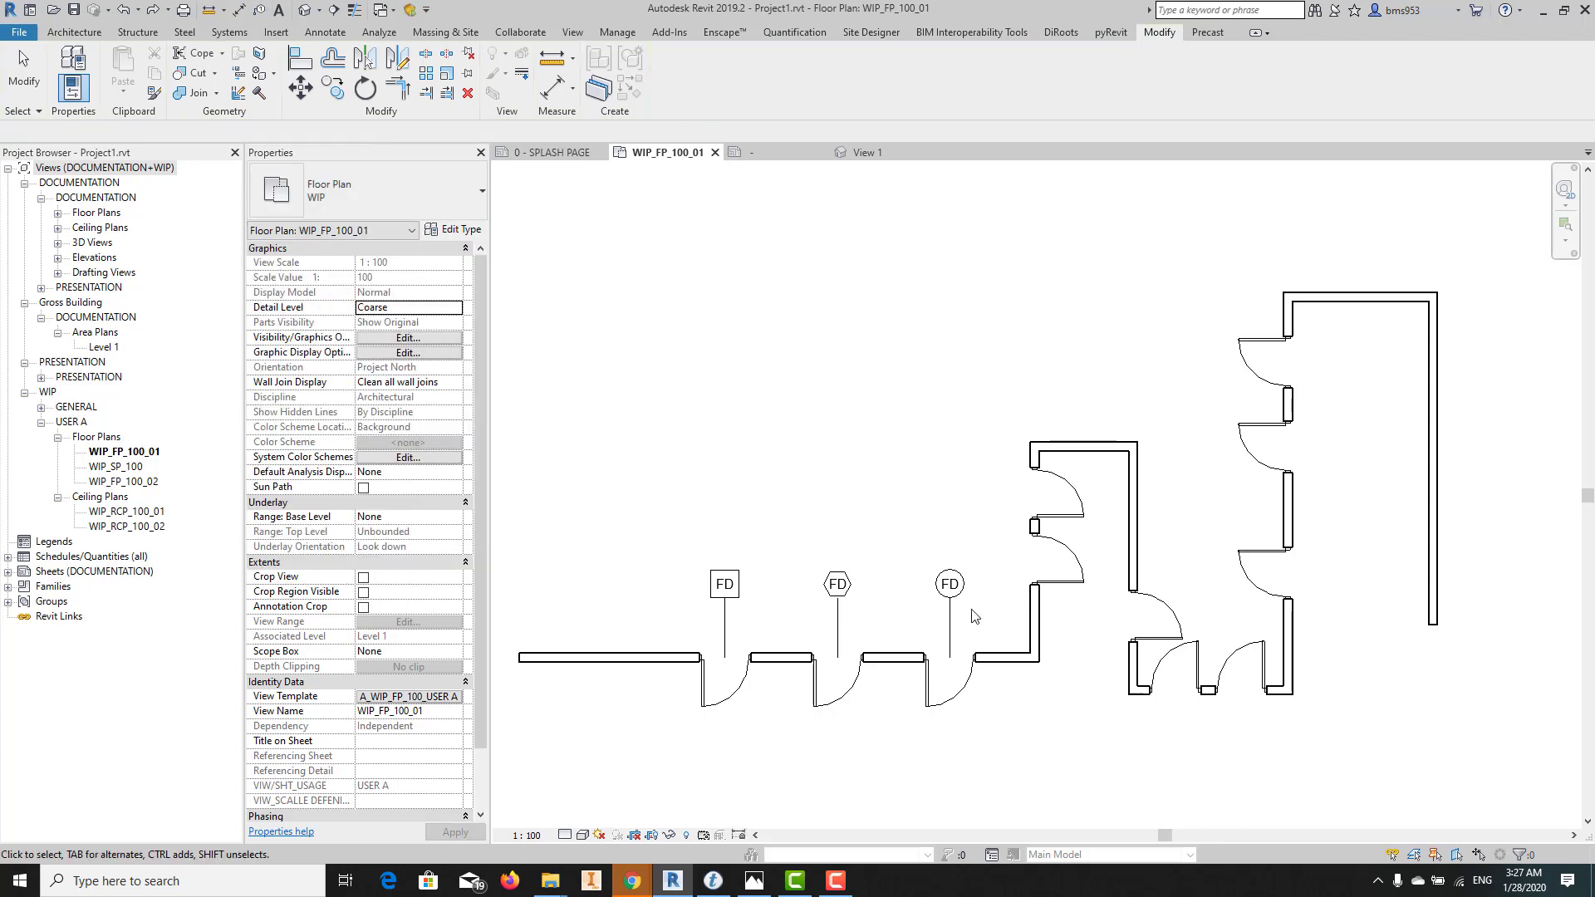
# Tag the three new 0.5 HR doors with the same circular FD tag used on the existing half-hour door
pyautogui.click(951, 605)
pyautogui.press('c')
pyautogui.press('s')
pyautogui.click(1048, 573)
pyautogui.click(1056, 499)
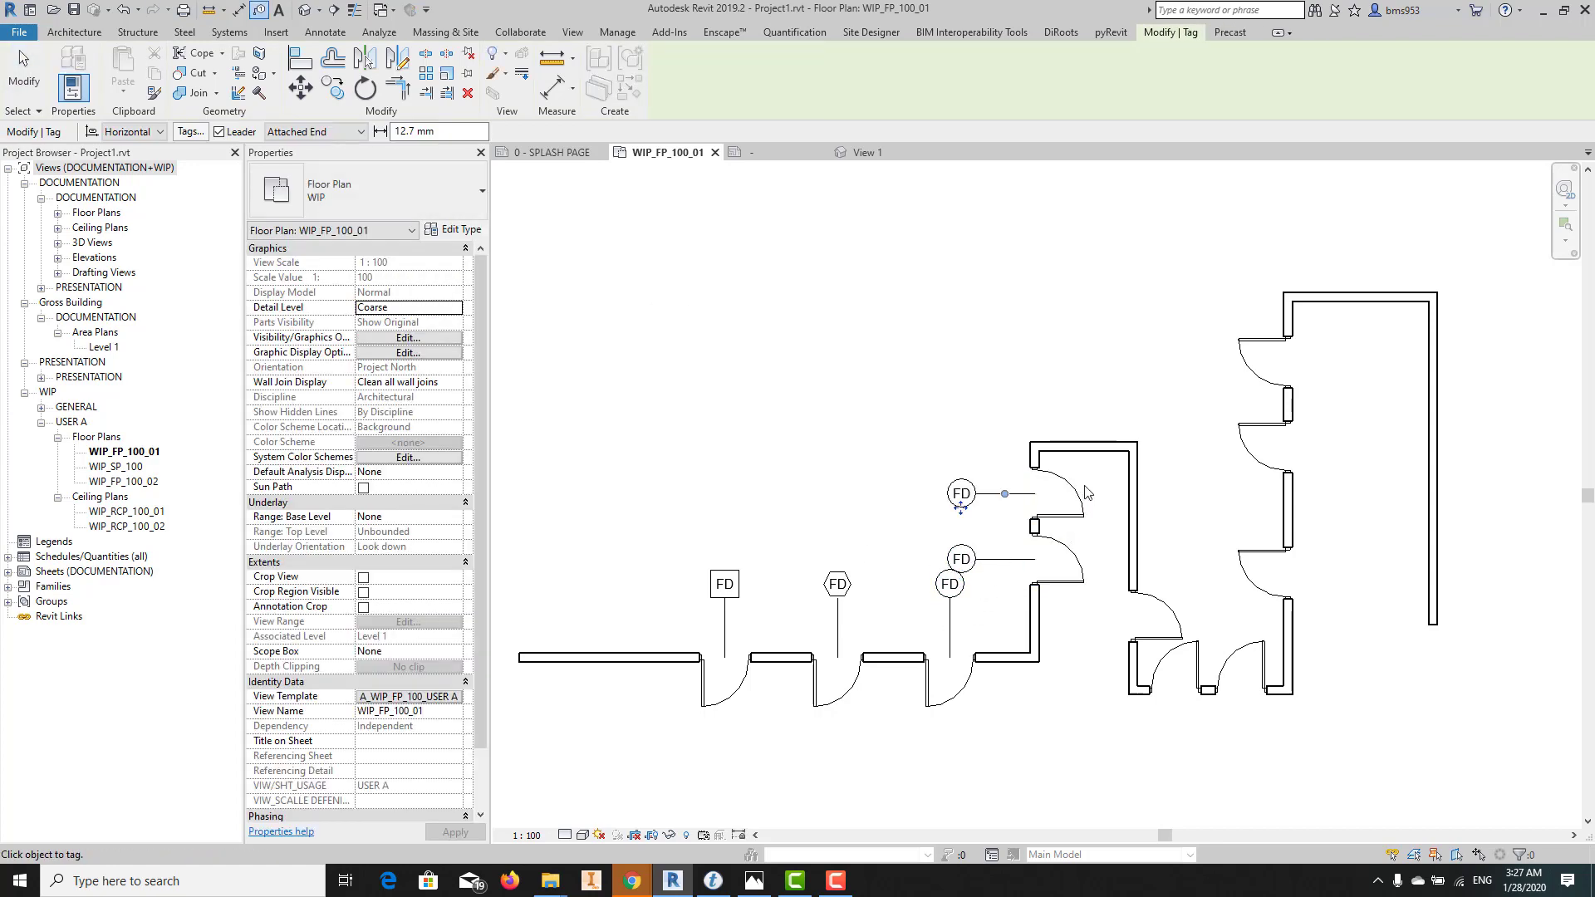
pyautogui.click(1176, 637)
pyautogui.press('Escape')
# Select the three new circular FD tags and check their tag type against the door type
pyautogui.click(961, 556)
pyautogui.click(1078, 580)
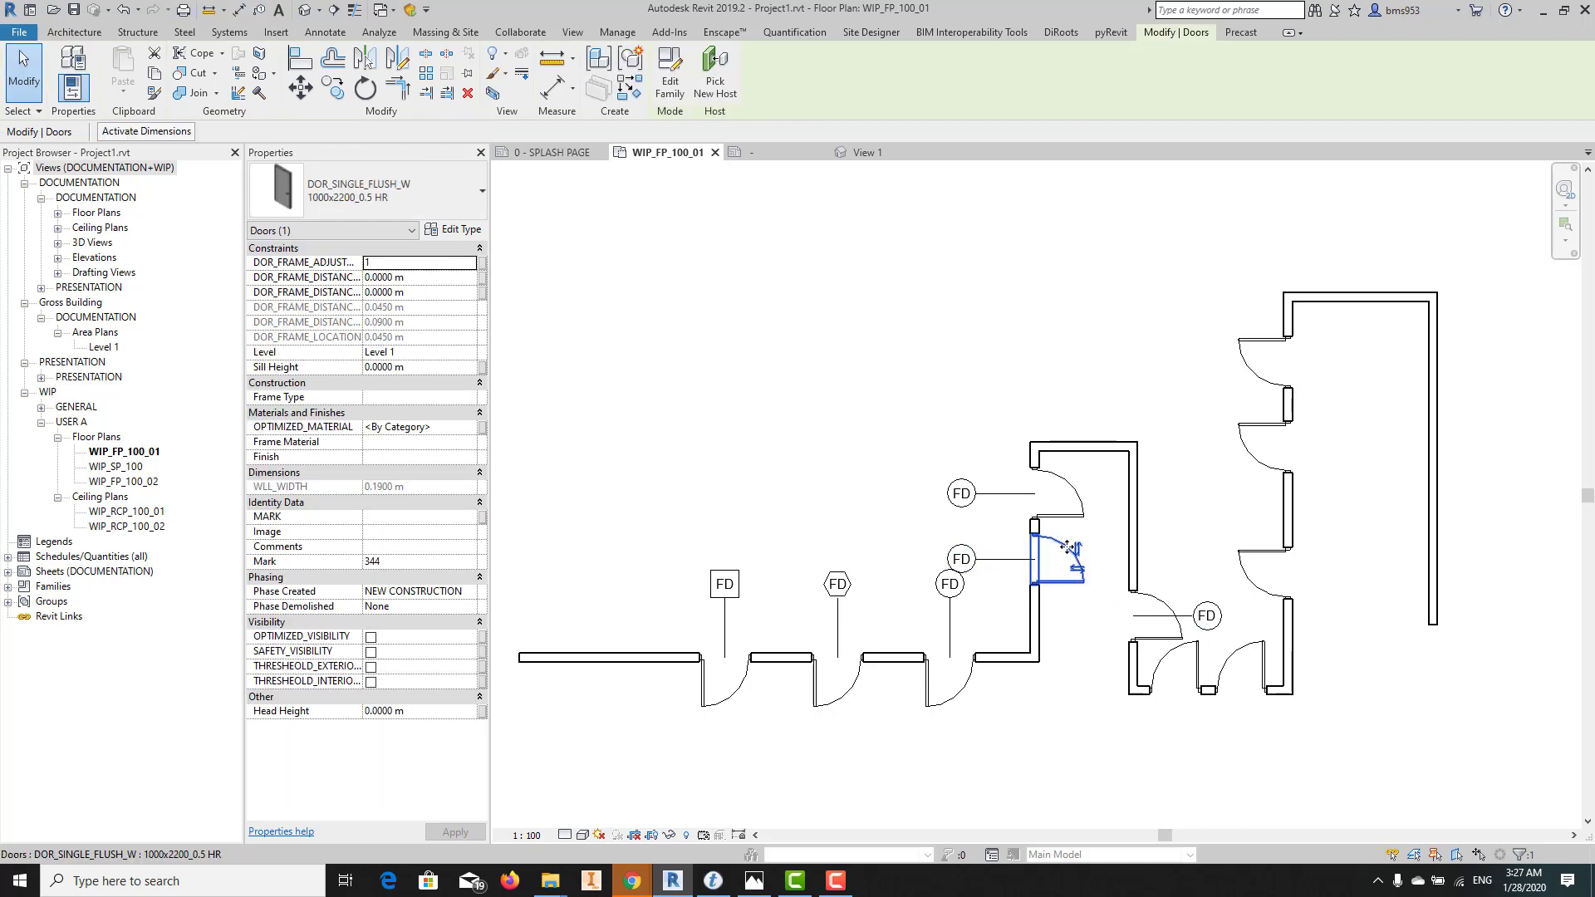
pyautogui.click(997, 559)
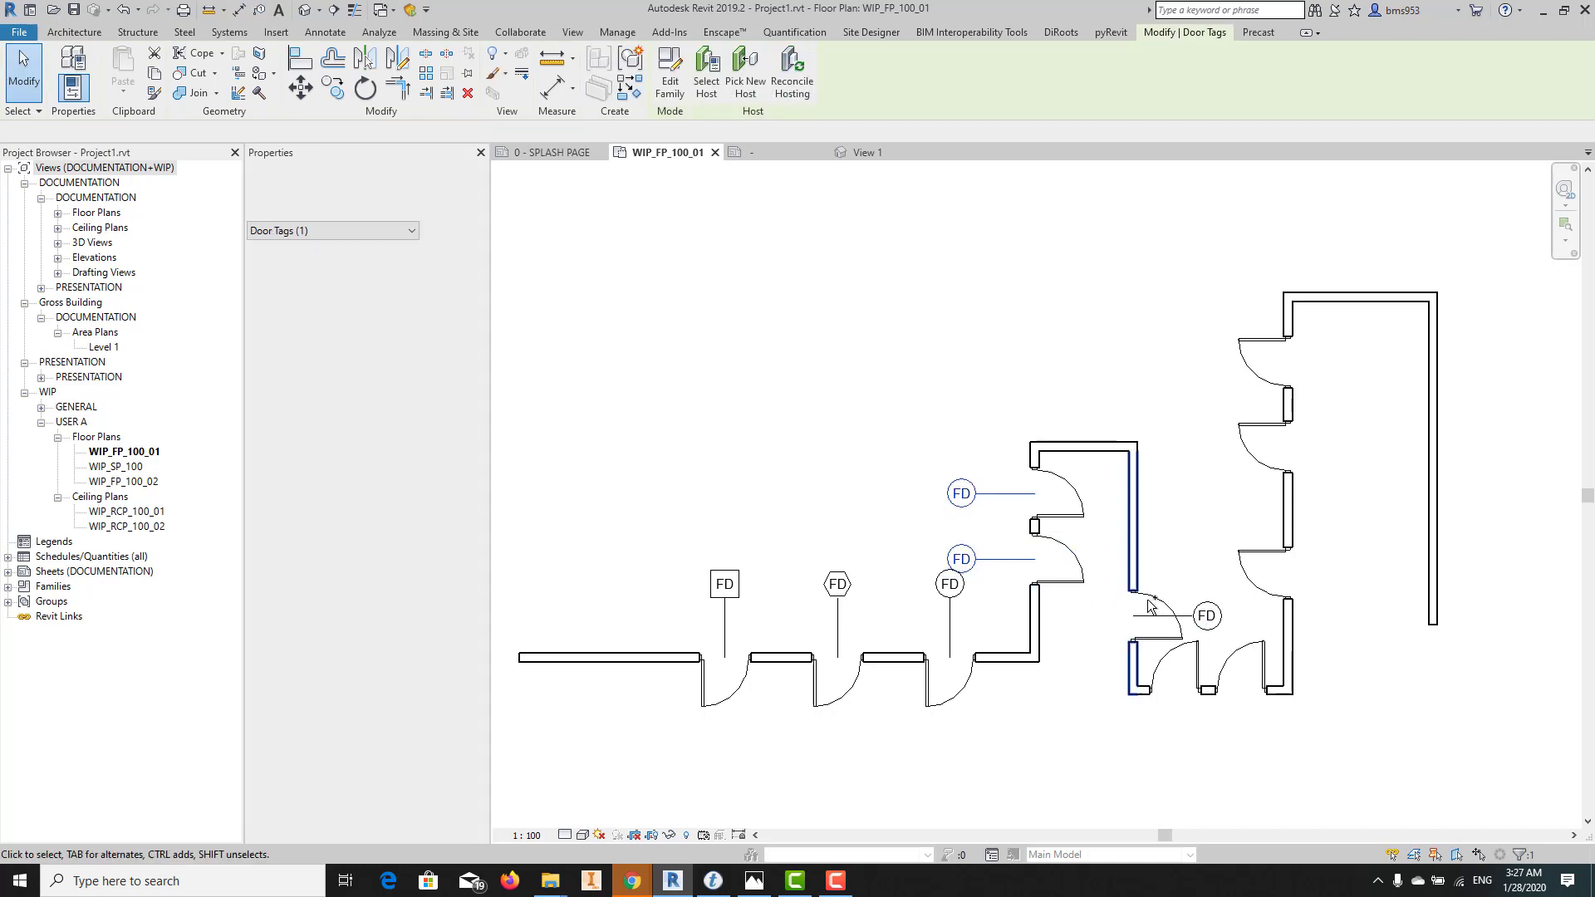
pyautogui.keyDown('ctrl'); pyautogui.click(1205, 615); pyautogui.keyUp('ctrl')
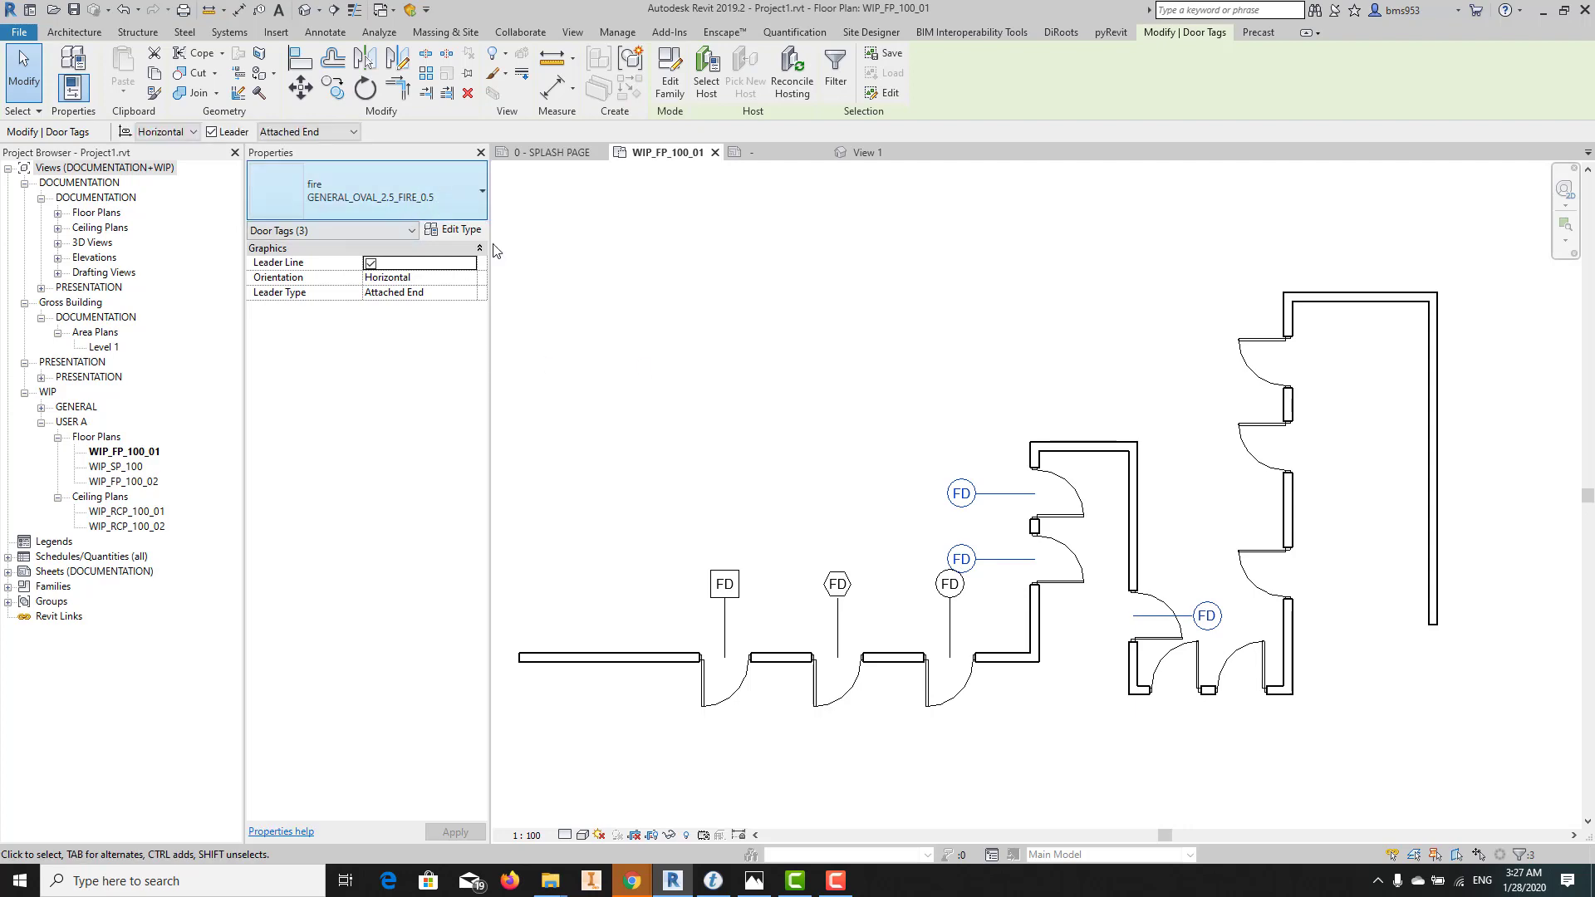
pyautogui.click(1148, 735)
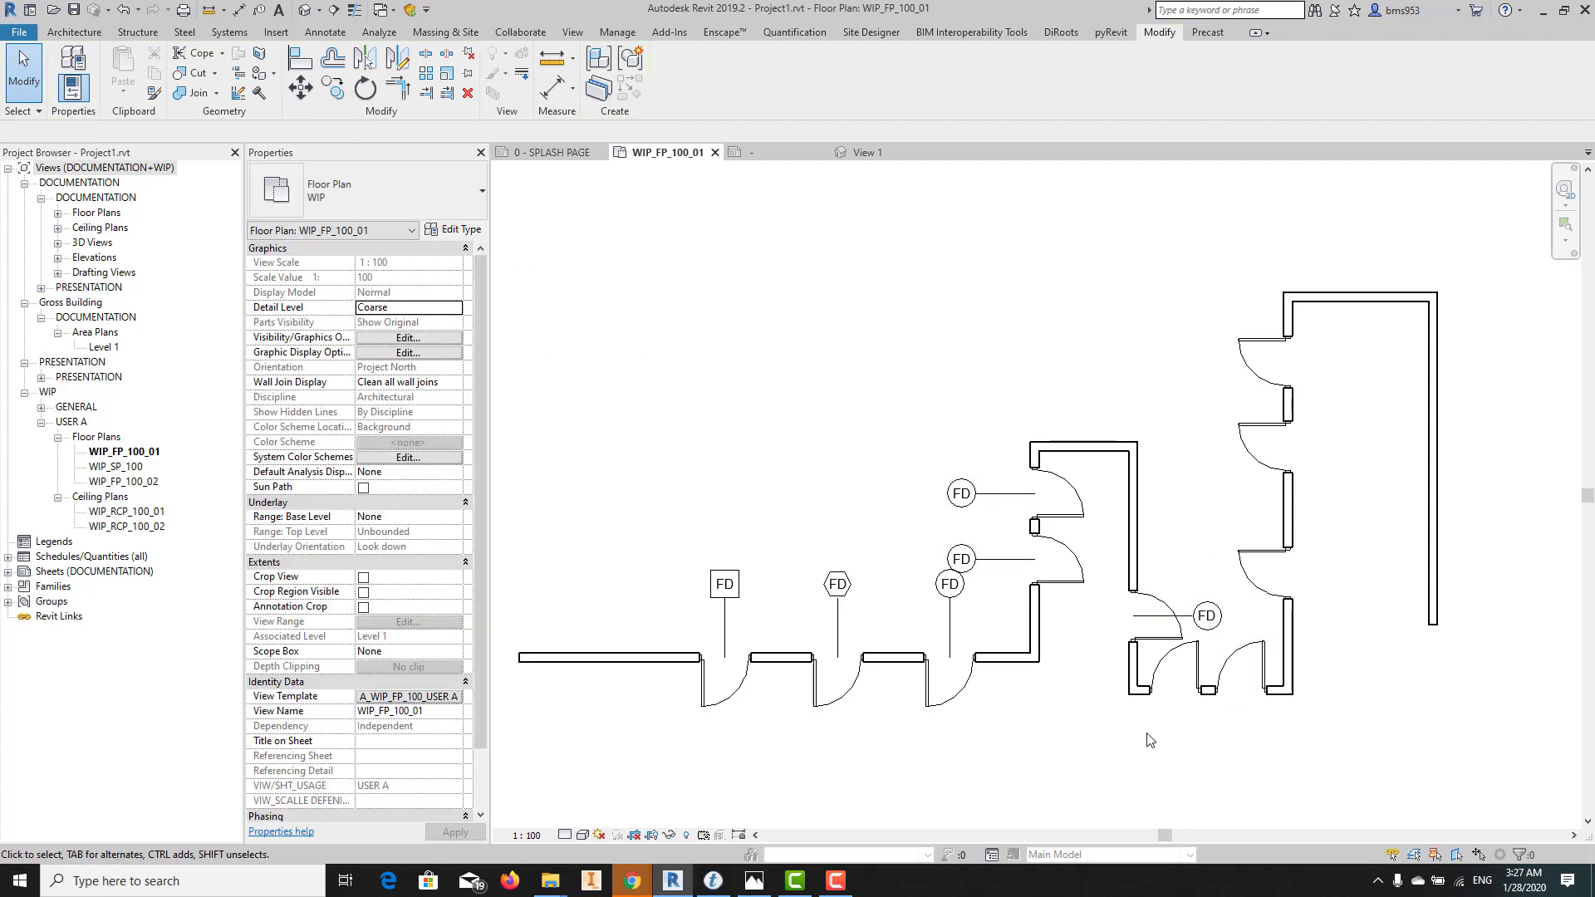
# Tag the two 1 HR doors in the lower horizontal wall with the same circular FD tag, and check the right door's type
pyautogui.click(1217, 606)
pyautogui.press('c')
pyautogui.press('s')
pyautogui.click(1185, 656)
pyautogui.click(1237, 660)
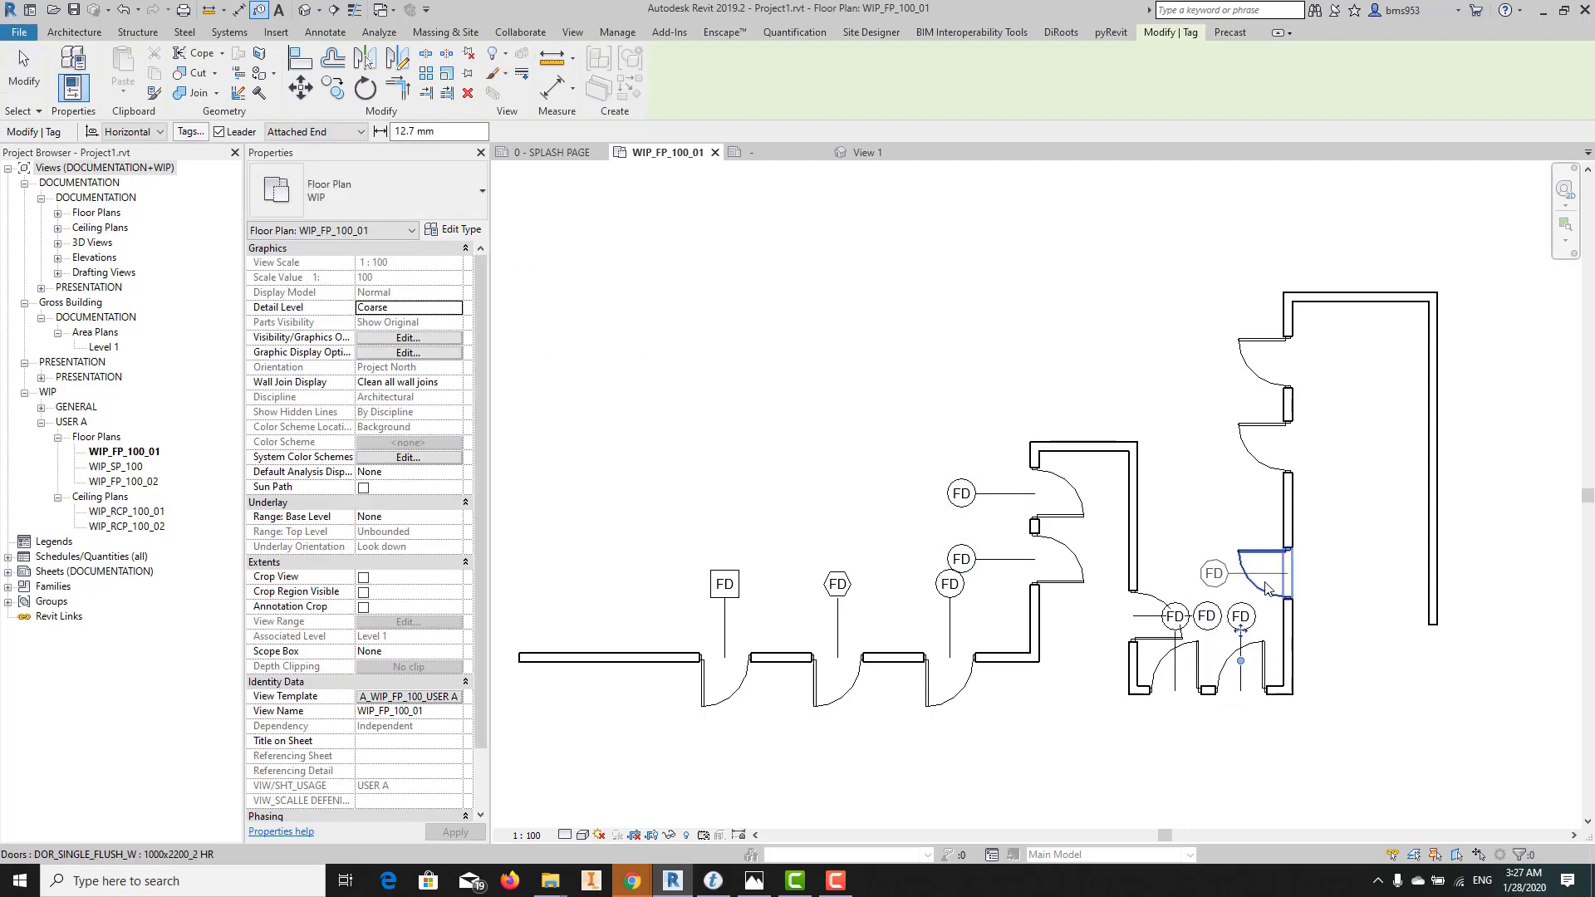
pyautogui.press('Escape')
pyautogui.click(1258, 669)
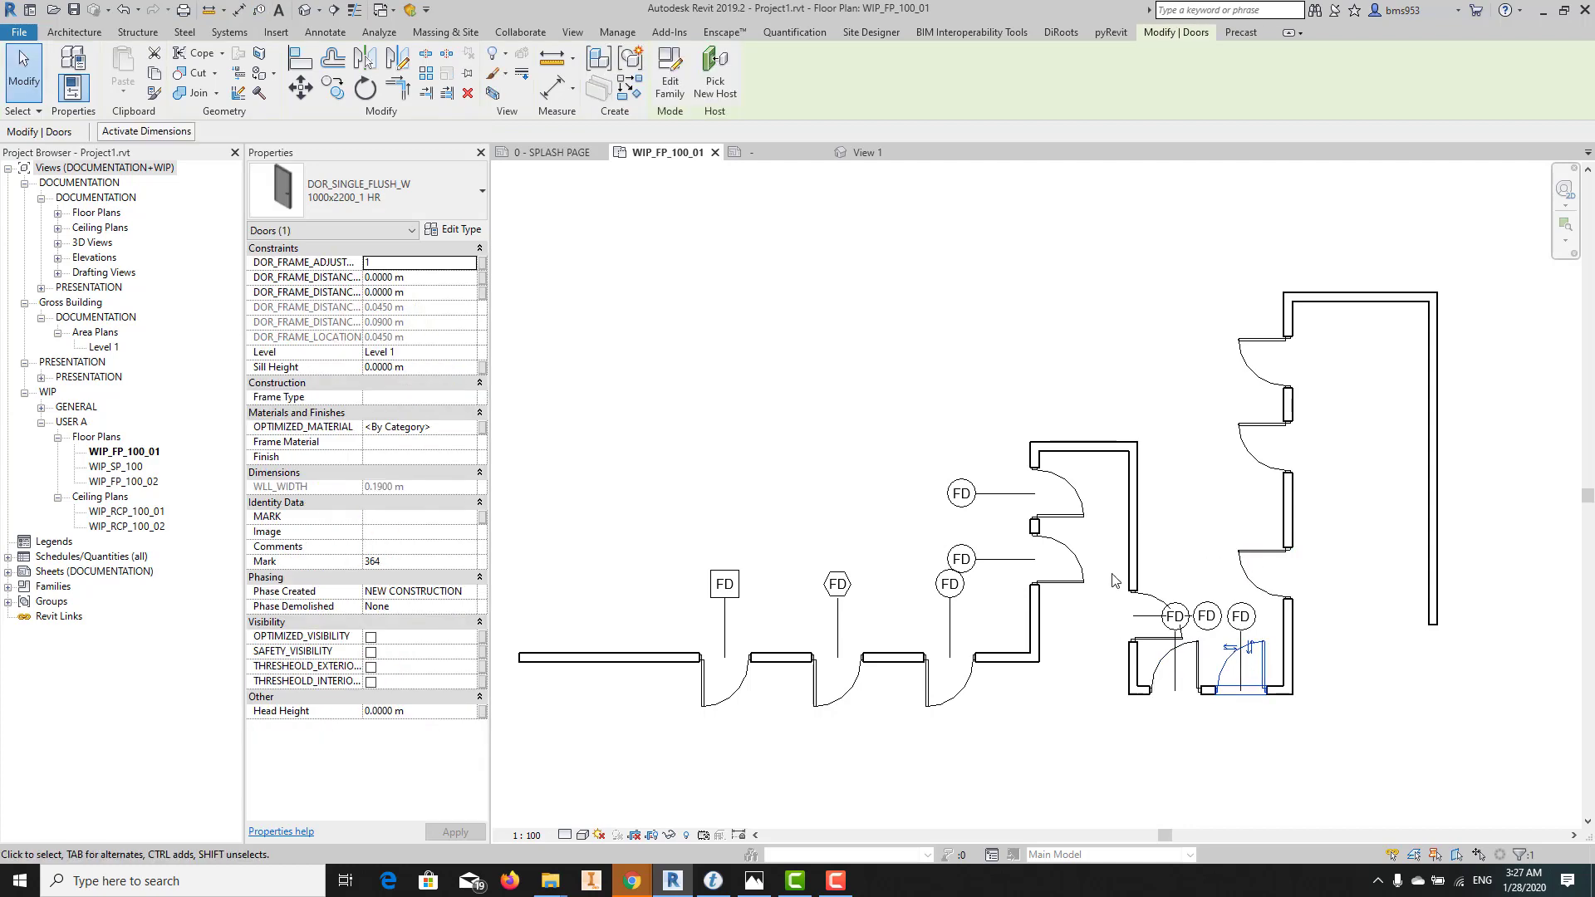
# Undo all the circular FD tags placed on the new doors
pyautogui.hotkey('ctrl', 'z')
pyautogui.hotkey('ctrl', 'z')
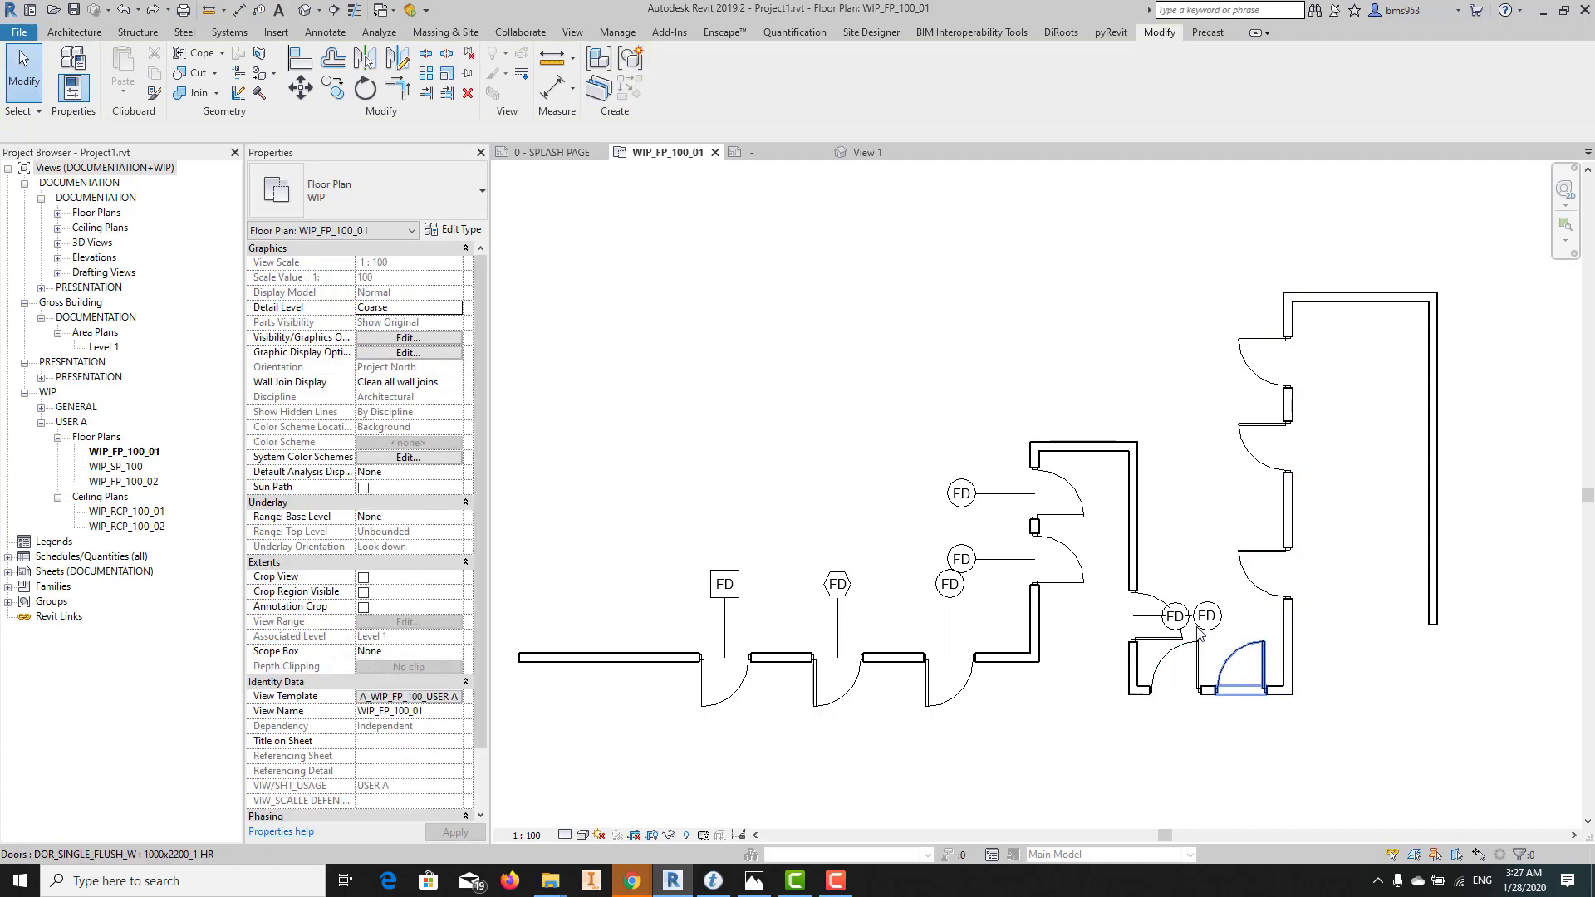
pyautogui.hotkey('ctrl', 'z')
pyautogui.hotkey('ctrl', 'z')
pyautogui.hotkey('ctrl', 'z')
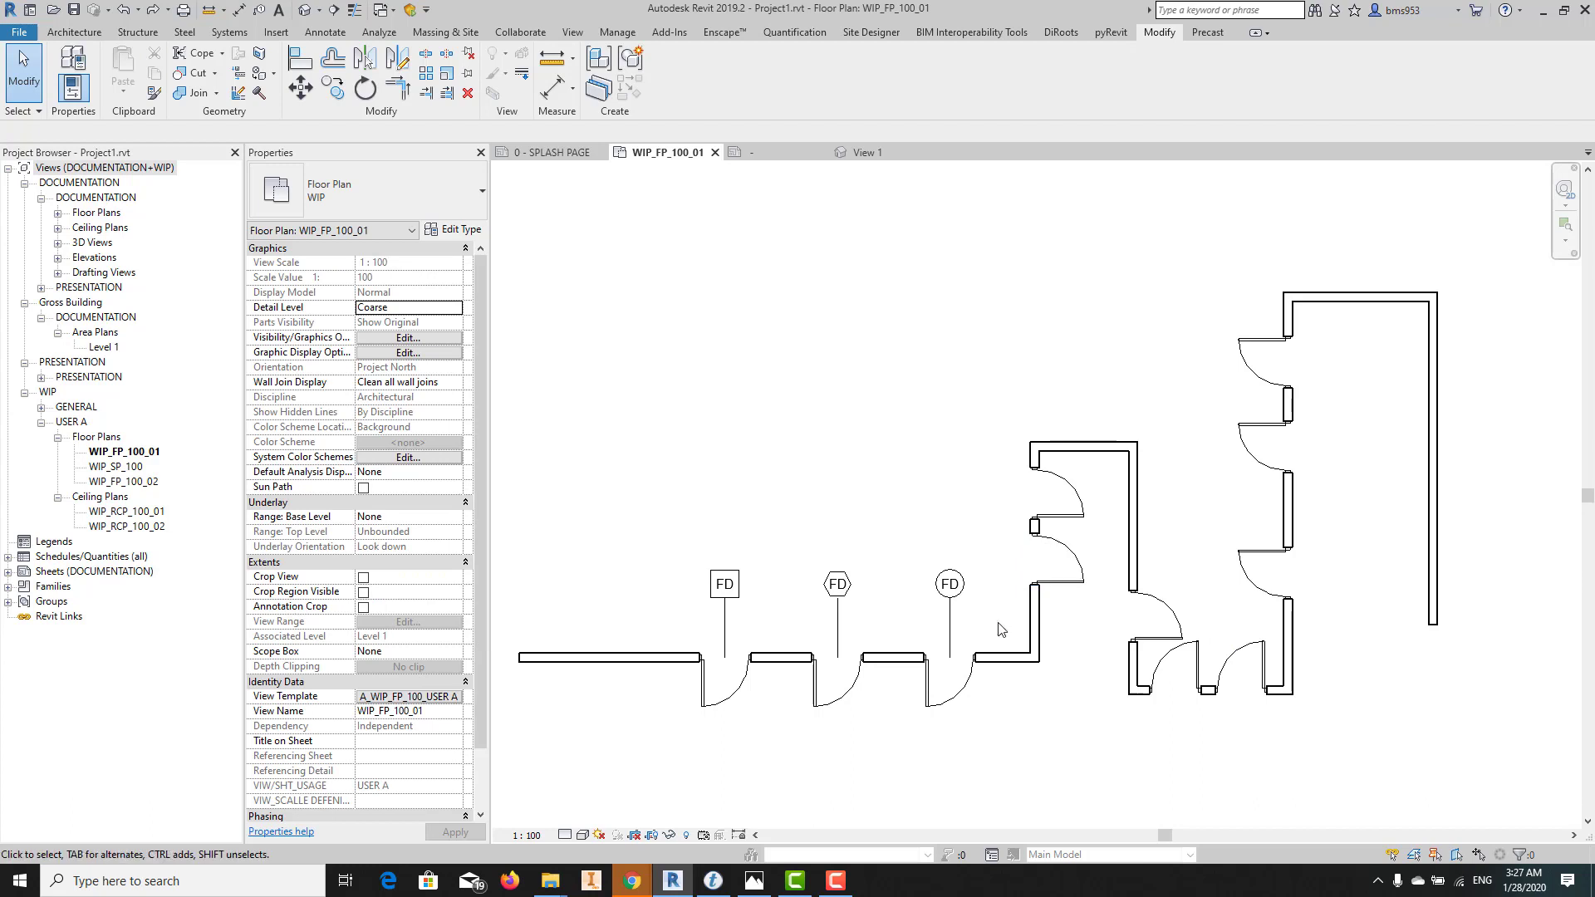
# Select all instances of the 0.5 HR door type in the entire project and temporarily isolate them in the view
pyautogui.moveTo(986, 606); pyautogui.dragTo(1007, 559)
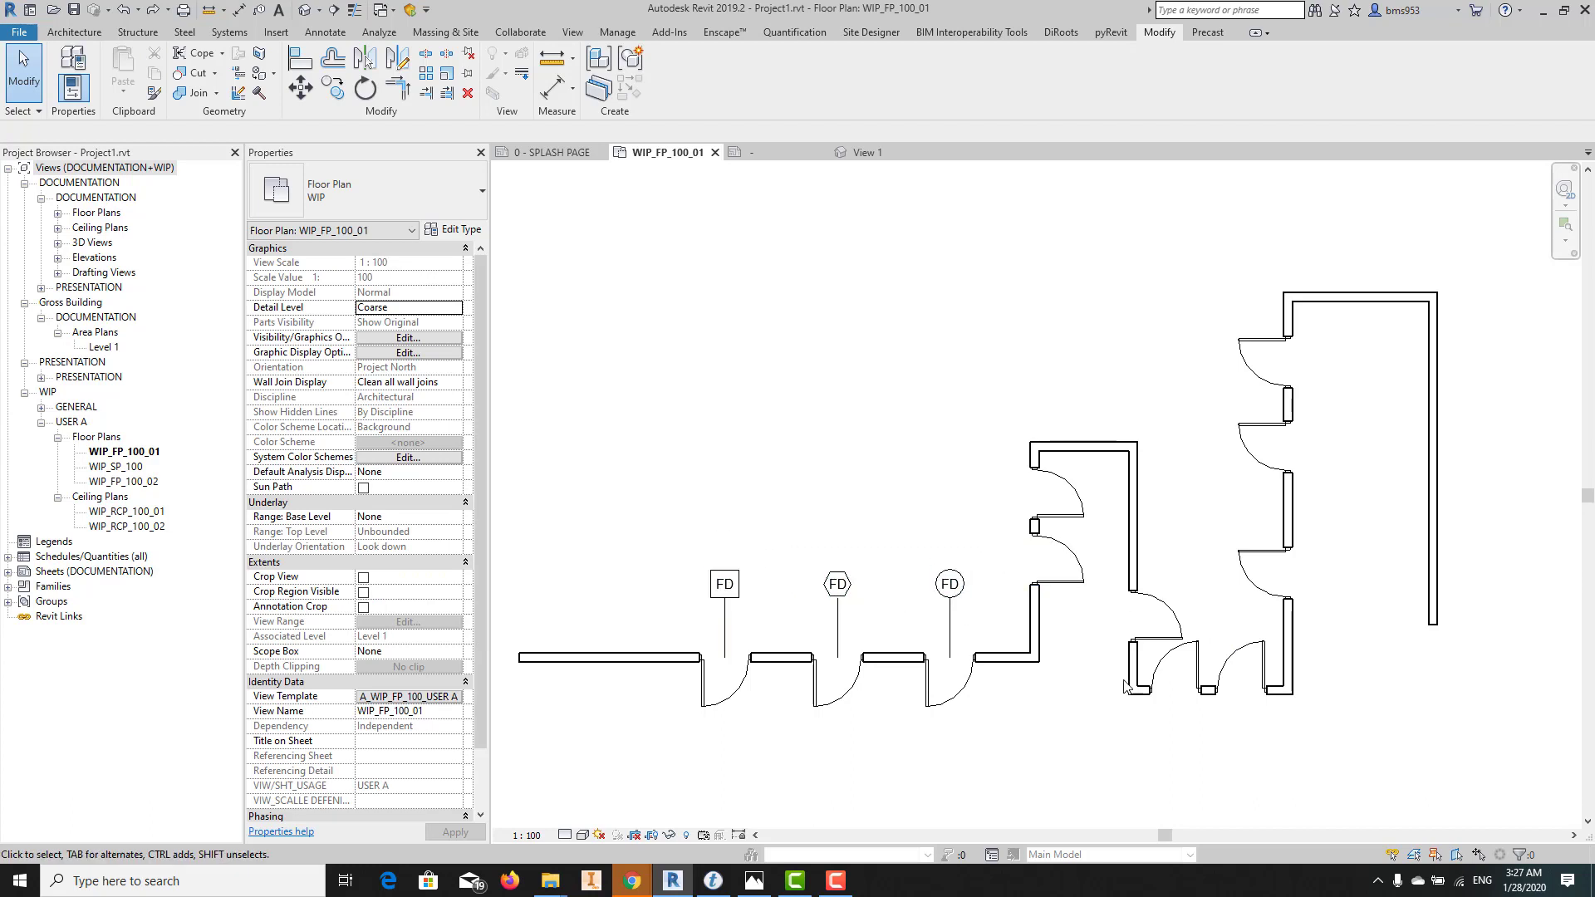
pyautogui.rightClick(1065, 566)
pyautogui.moveTo(1179, 364)
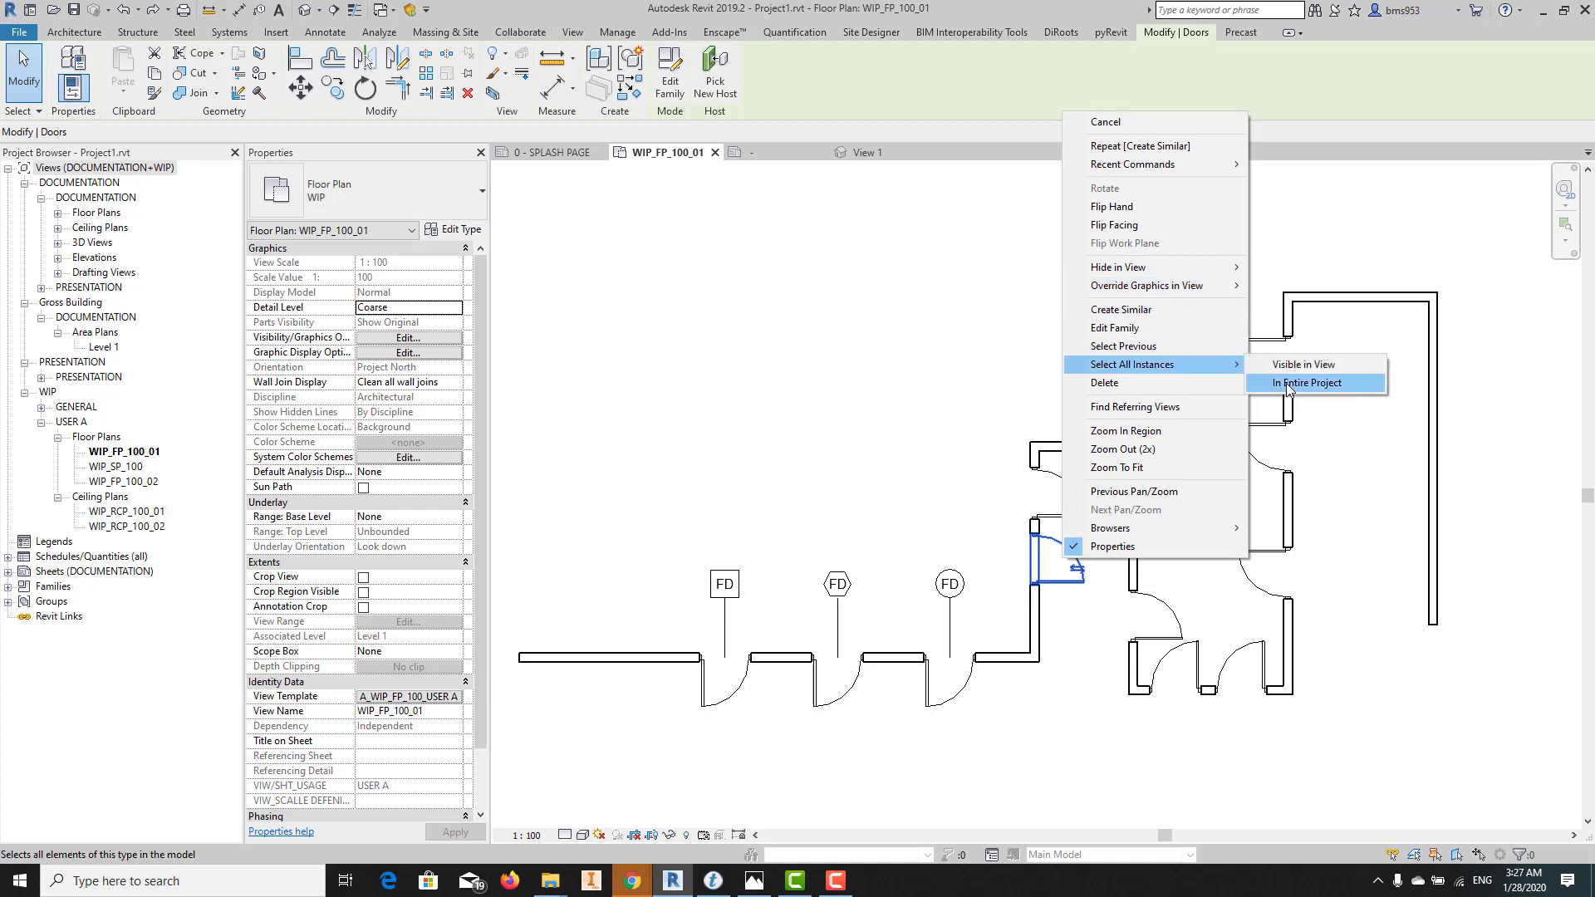
pyautogui.click(1289, 389)
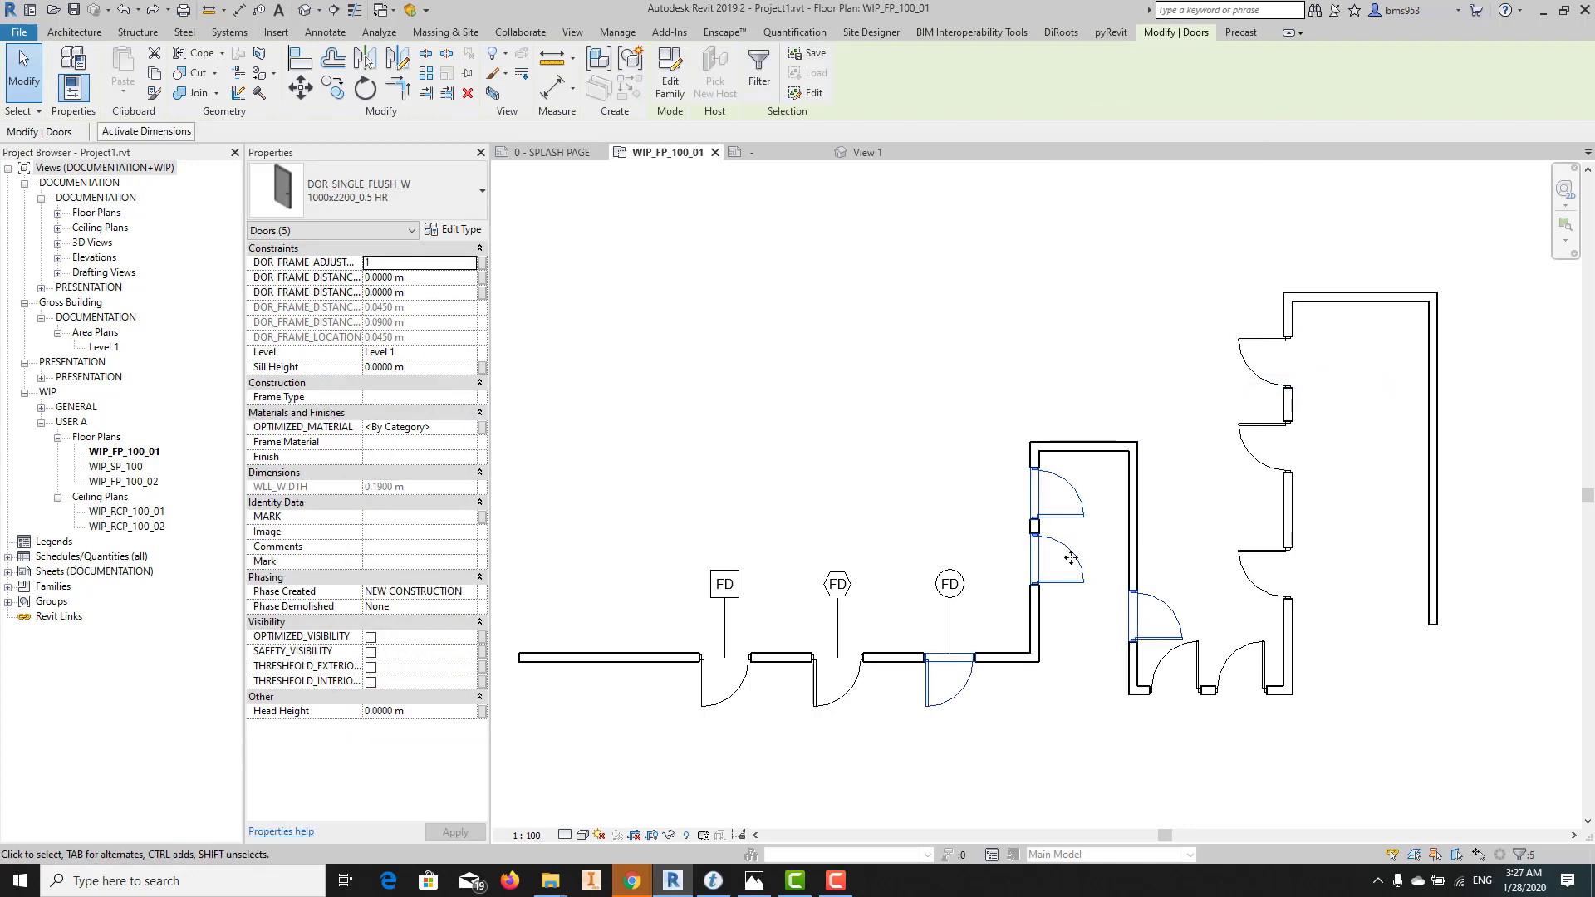
pyautogui.click(670, 835)
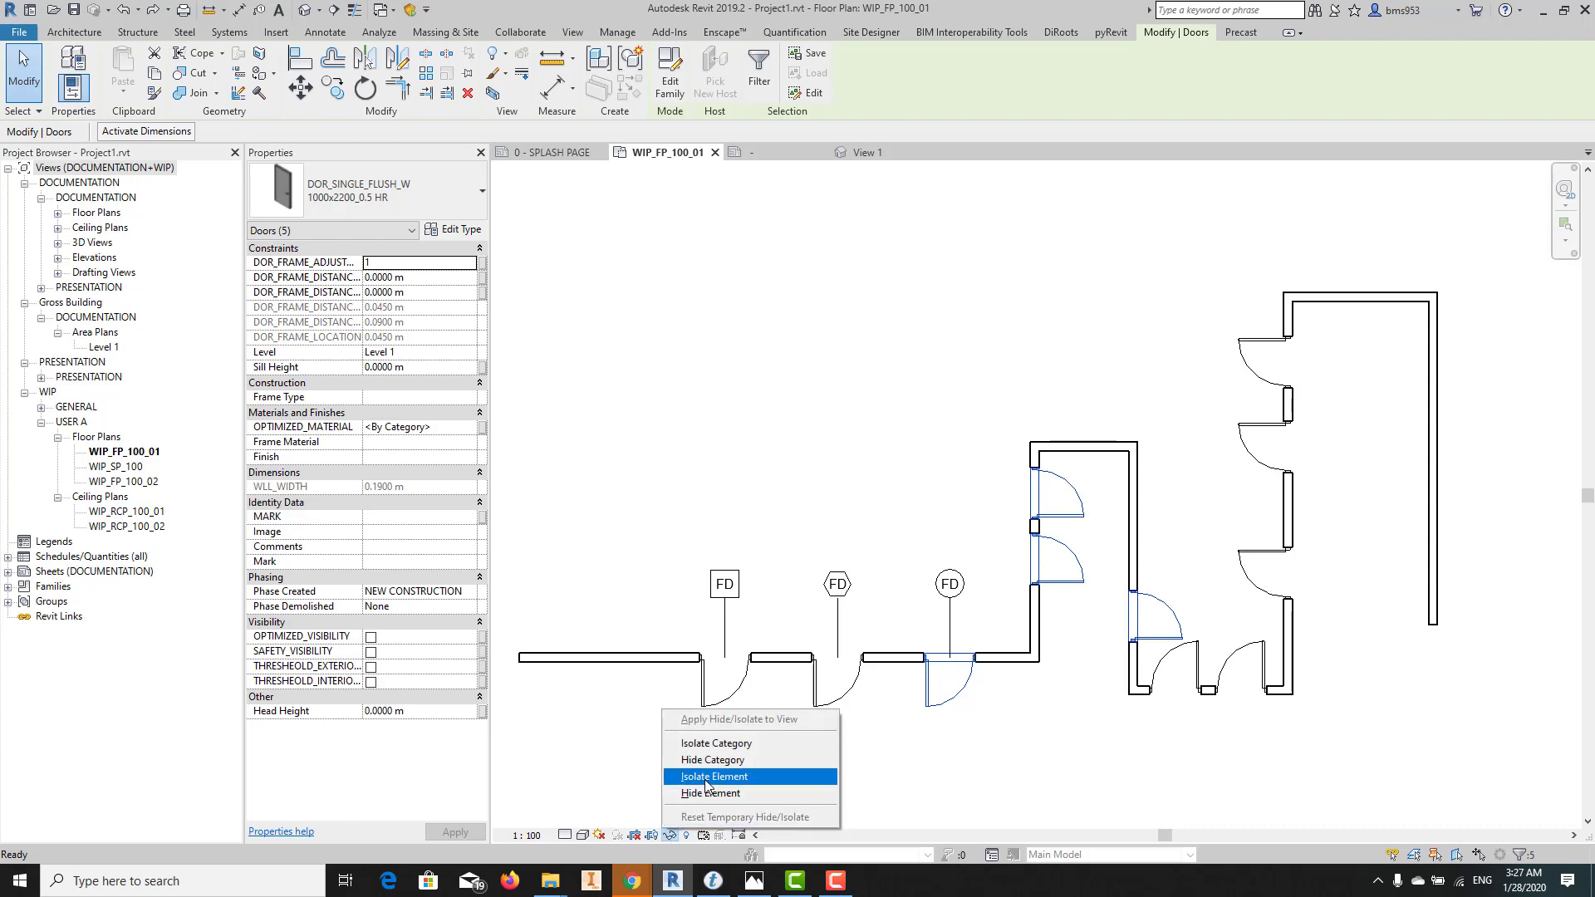
pyautogui.click(708, 777)
pyautogui.click(812, 317)
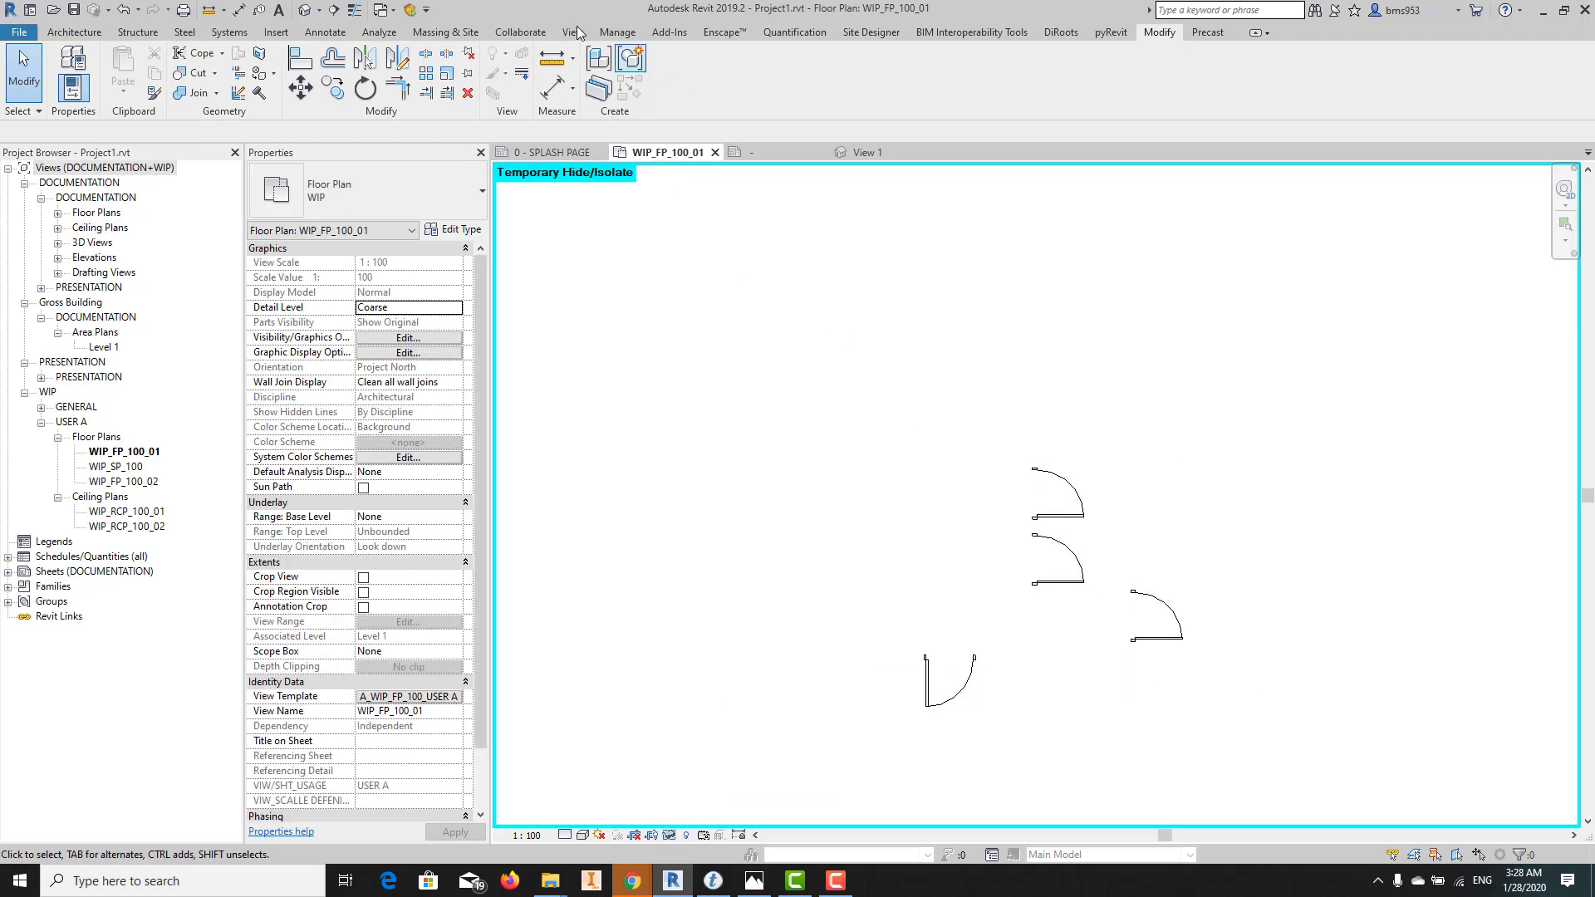
# Tag all isolated doors with the fire : GENERAL_OVAL_2.5_FIRE_0.5 door tag, without leaders, and reset the temporary isolation
pyautogui.click(314, 35)
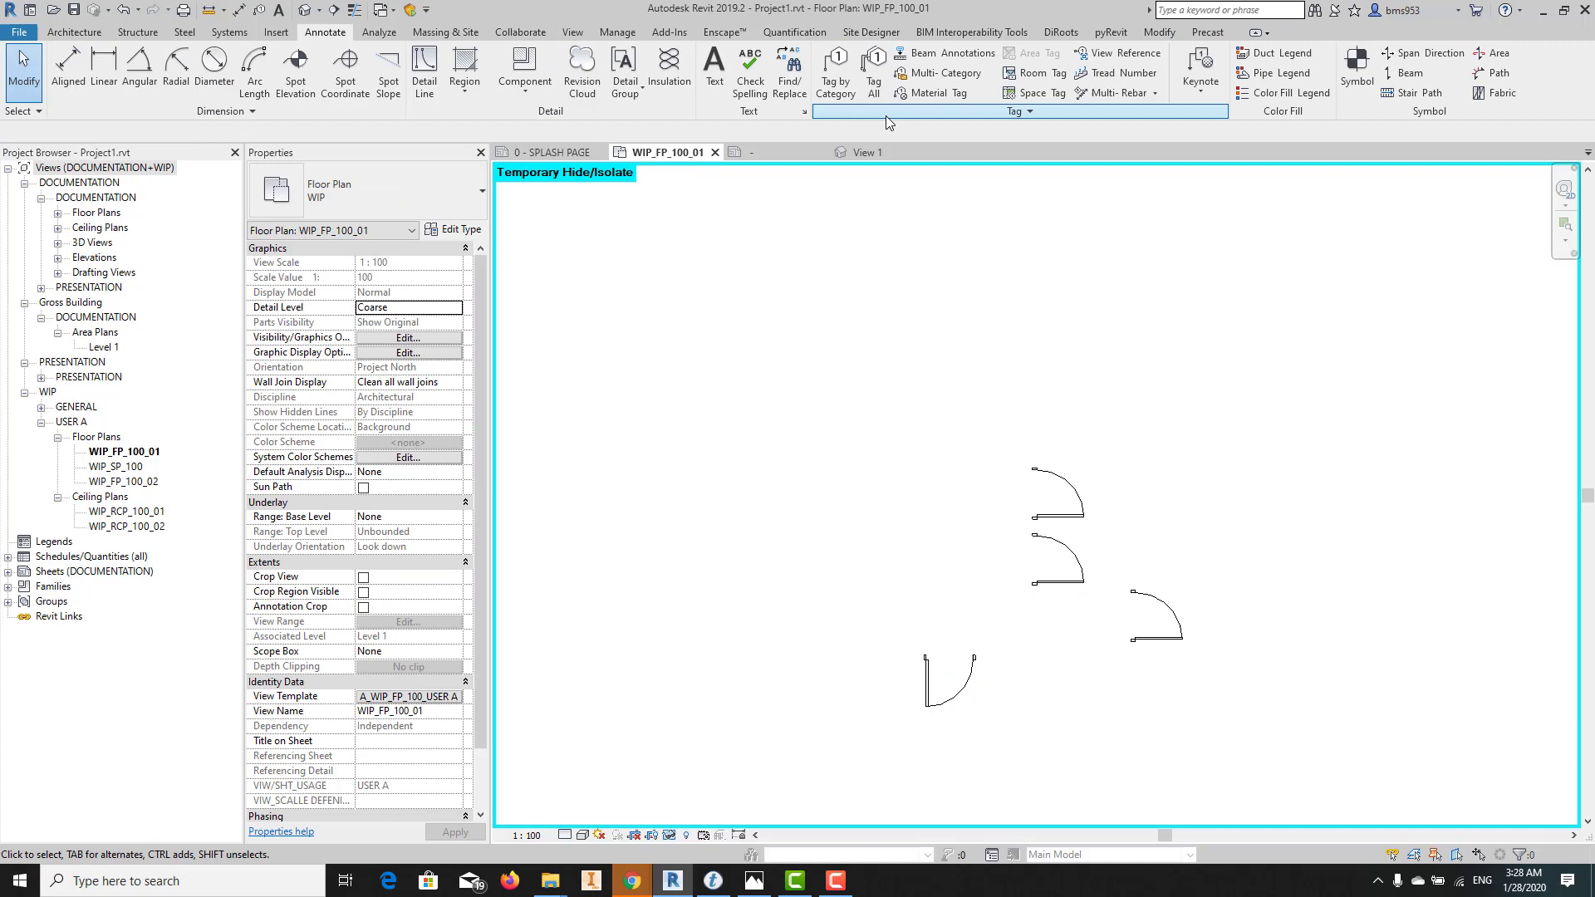
pyautogui.click(873, 70)
pyautogui.click(649, 399)
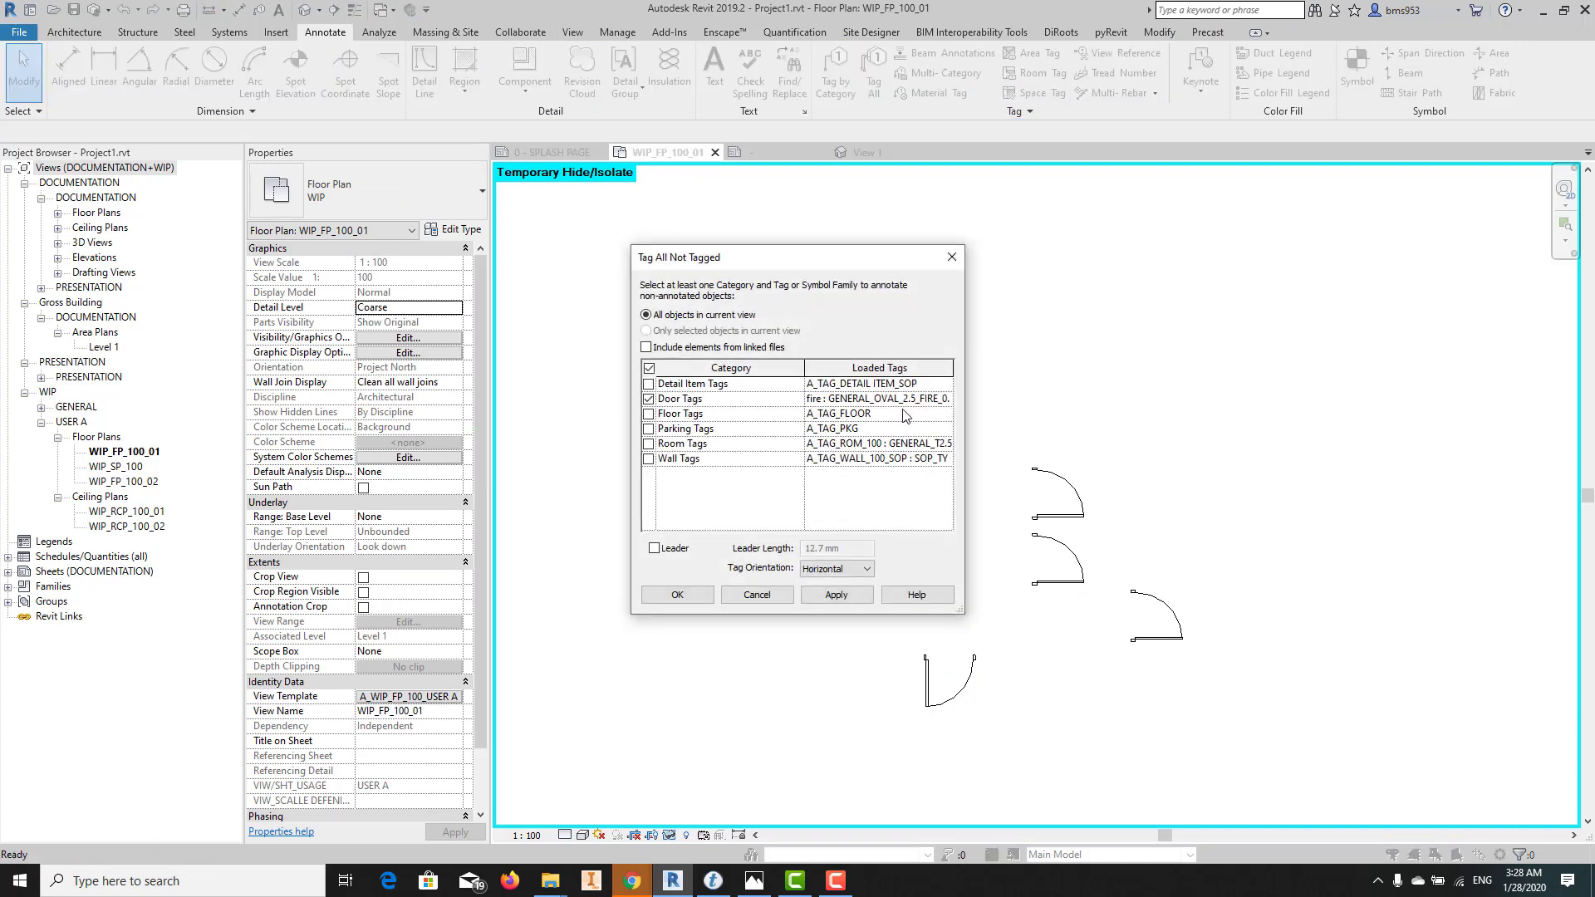
pyautogui.click(953, 399)
pyautogui.click(946, 399)
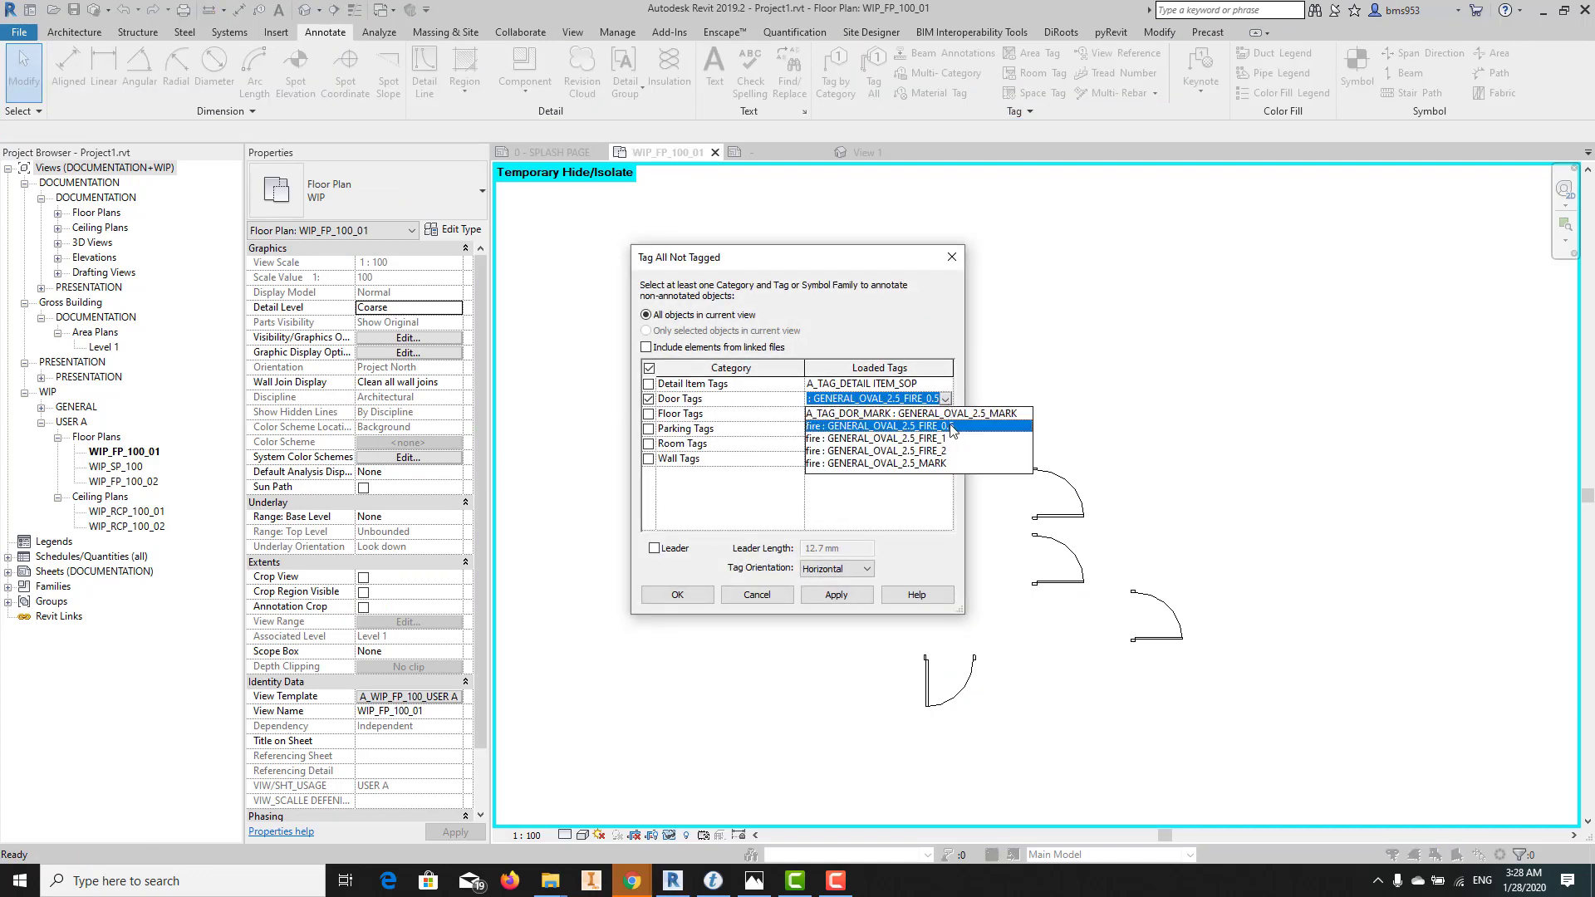
pyautogui.click(952, 427)
pyautogui.click(836, 595)
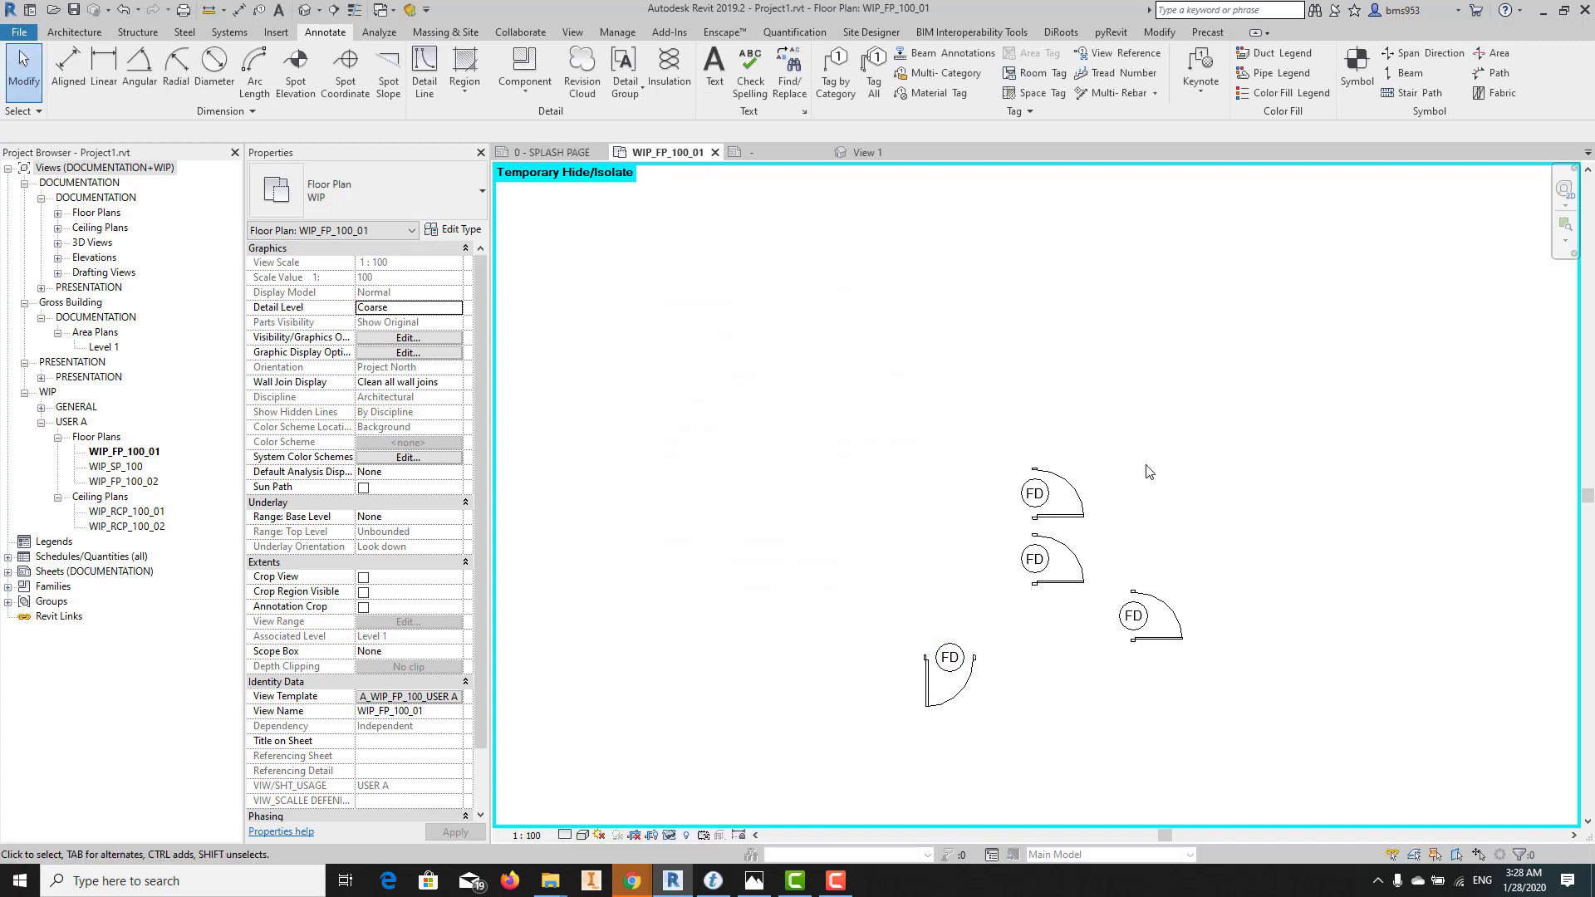
pyautogui.click(667, 837)
pyautogui.click(697, 812)
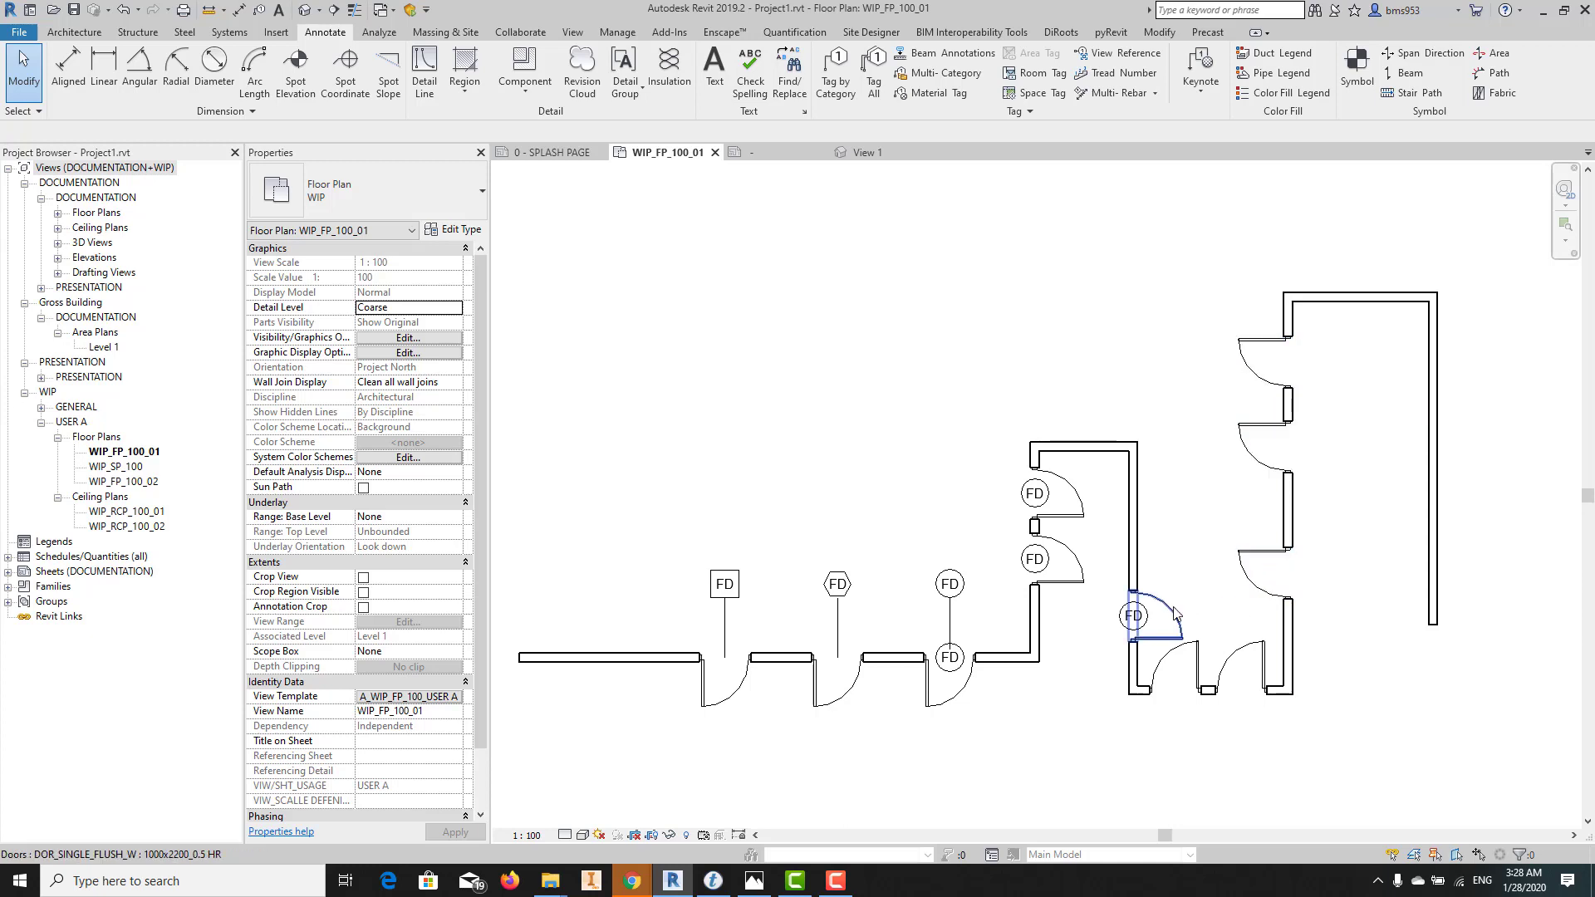
# Examine the Fire Rating and other type parameters of the 2 HR door under the square FD tag
pyautogui.scroll(2, 1126, 554)
pyautogui.scroll(-1, 1191, 588)
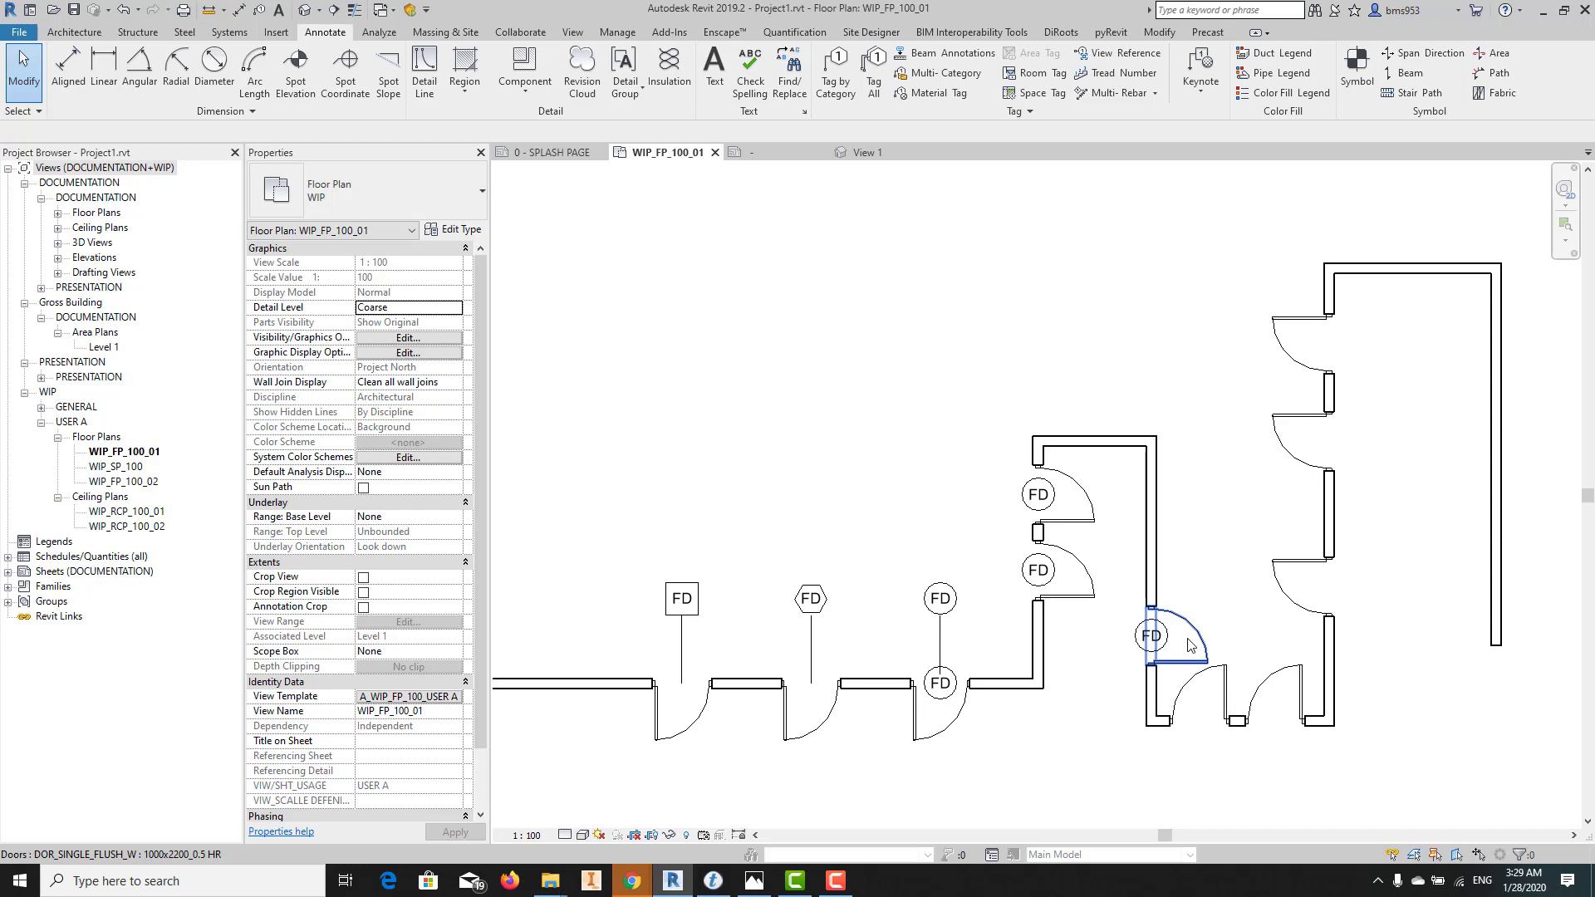
pyautogui.scroll(-4, 1238, 584)
pyautogui.moveTo(1212, 594); pyautogui.dragTo(1216, 503, button='middle')
pyautogui.scroll(3, 883, 663)
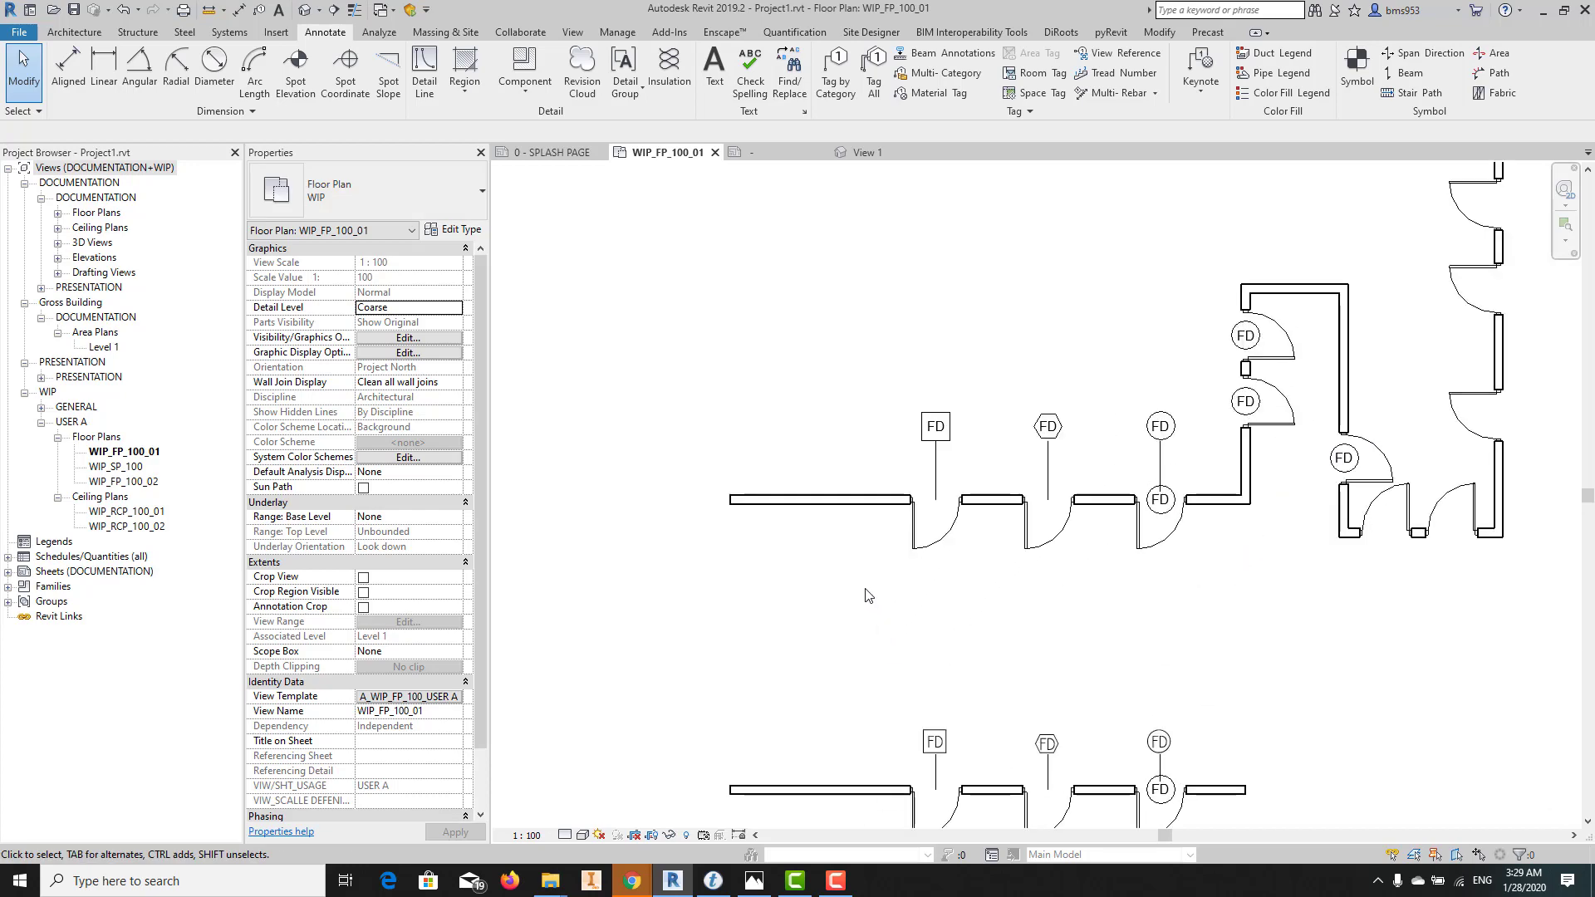
pyautogui.scroll(2, 867, 595)
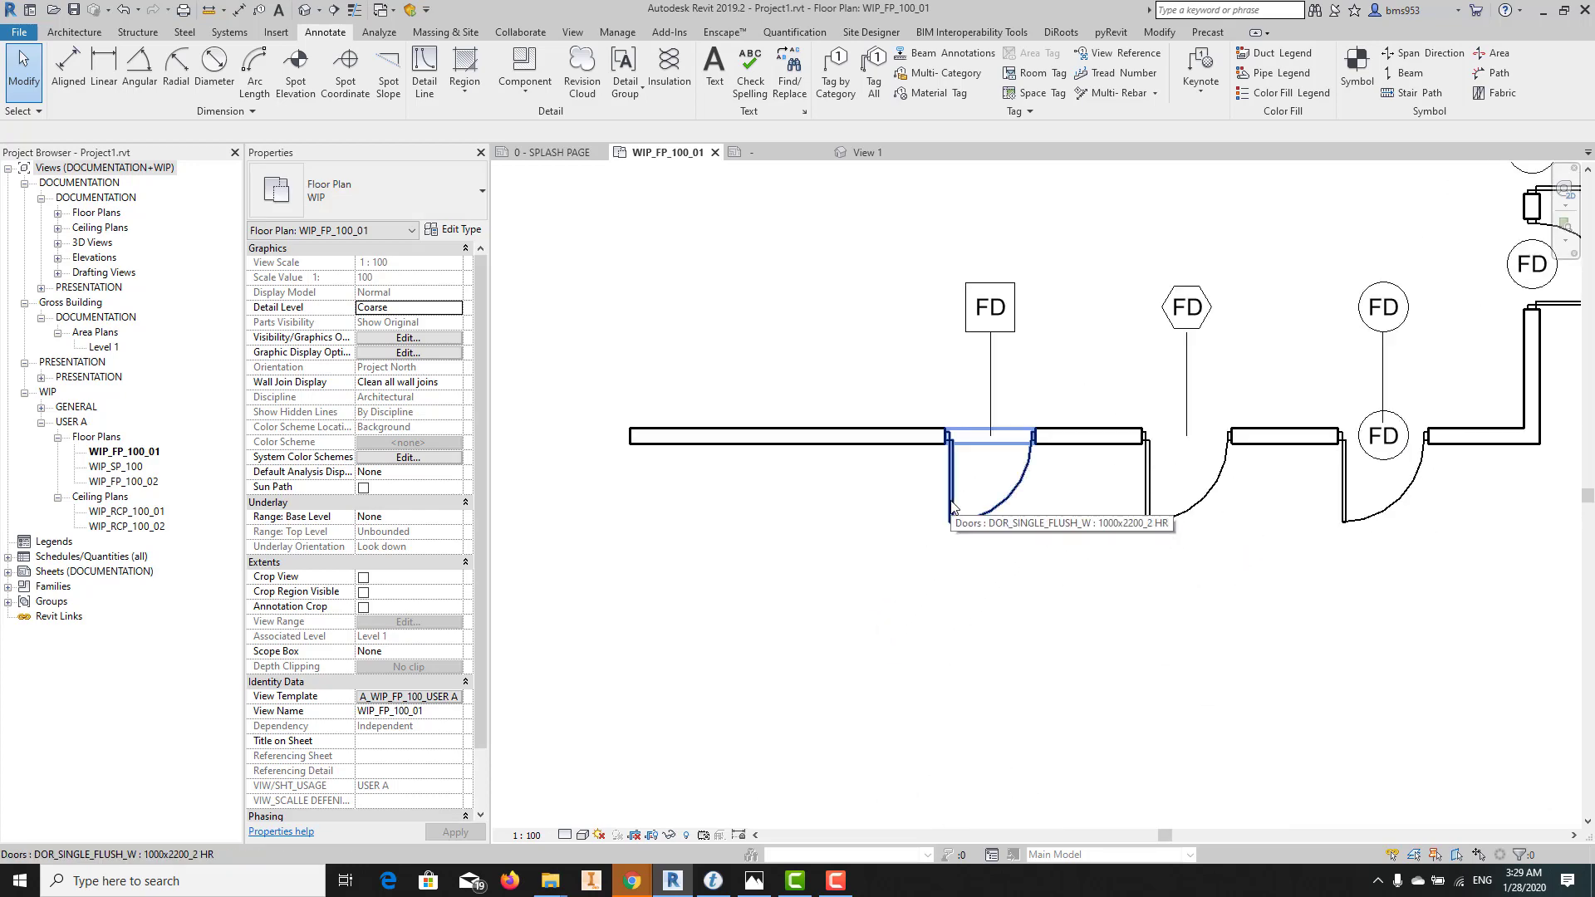
pyautogui.click(952, 507)
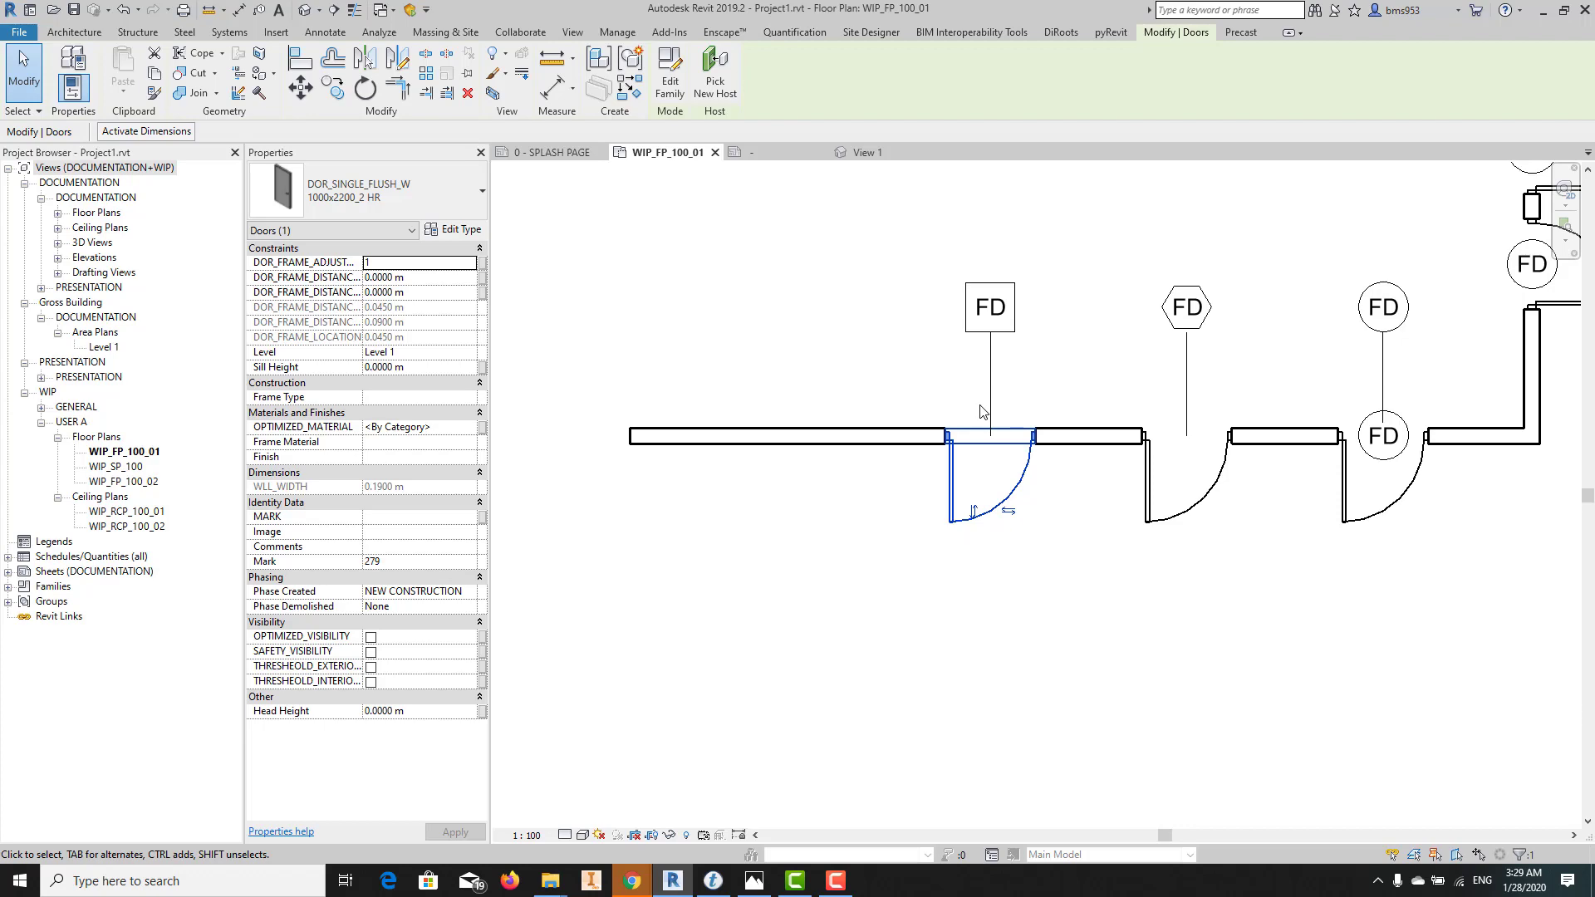
pyautogui.scroll(2, 981, 411)
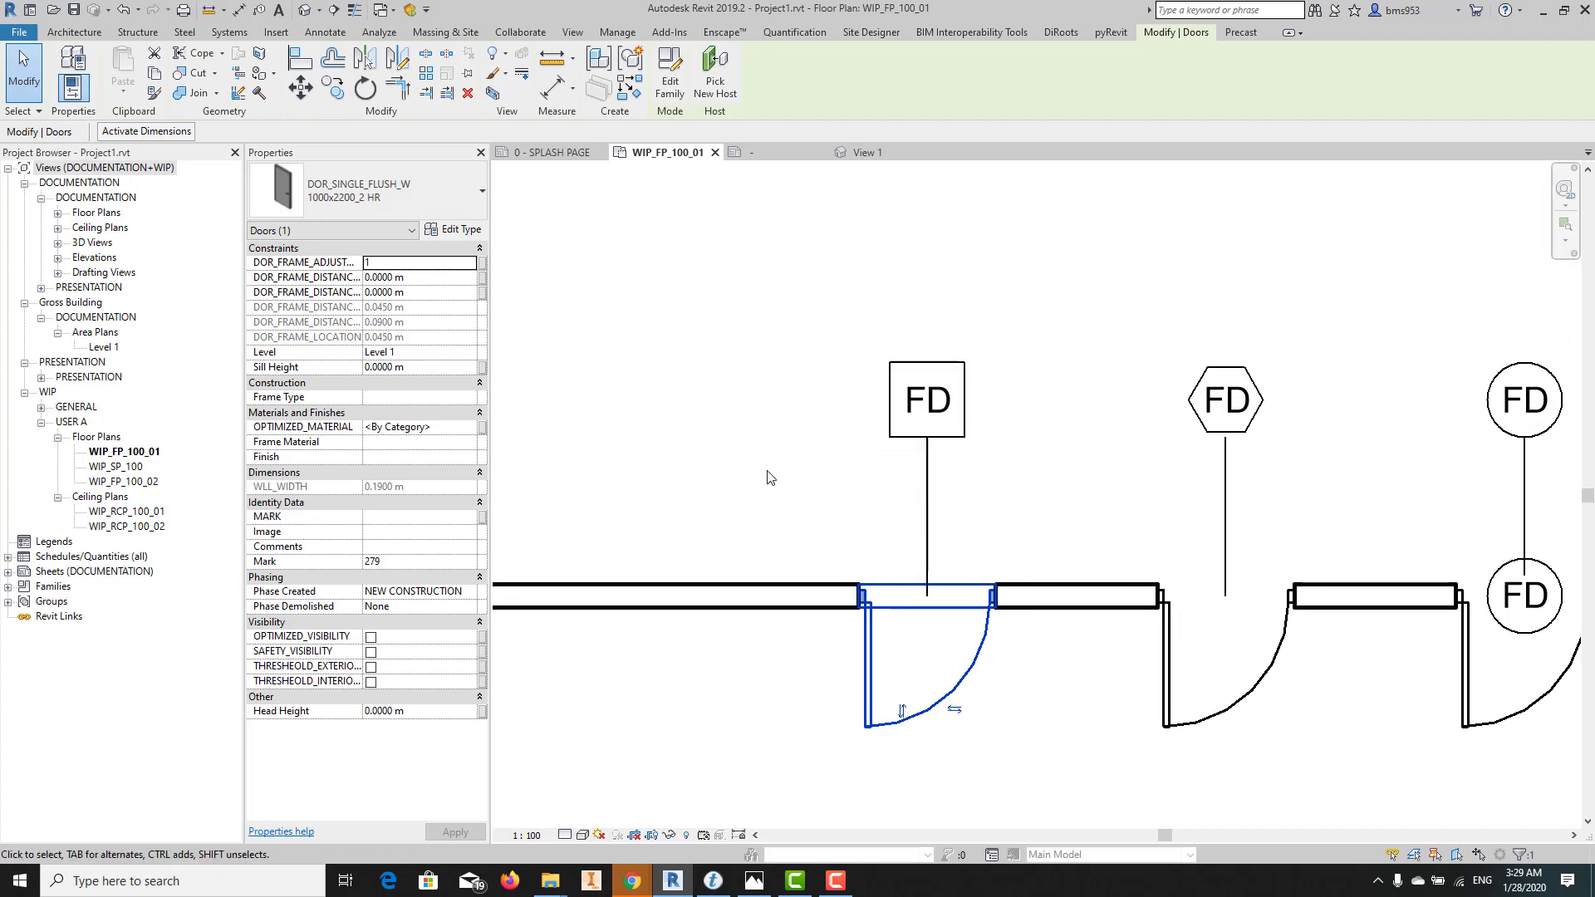
pyautogui.click(461, 230)
pyautogui.moveTo(1492, 362); pyautogui.dragTo(1237, 686)
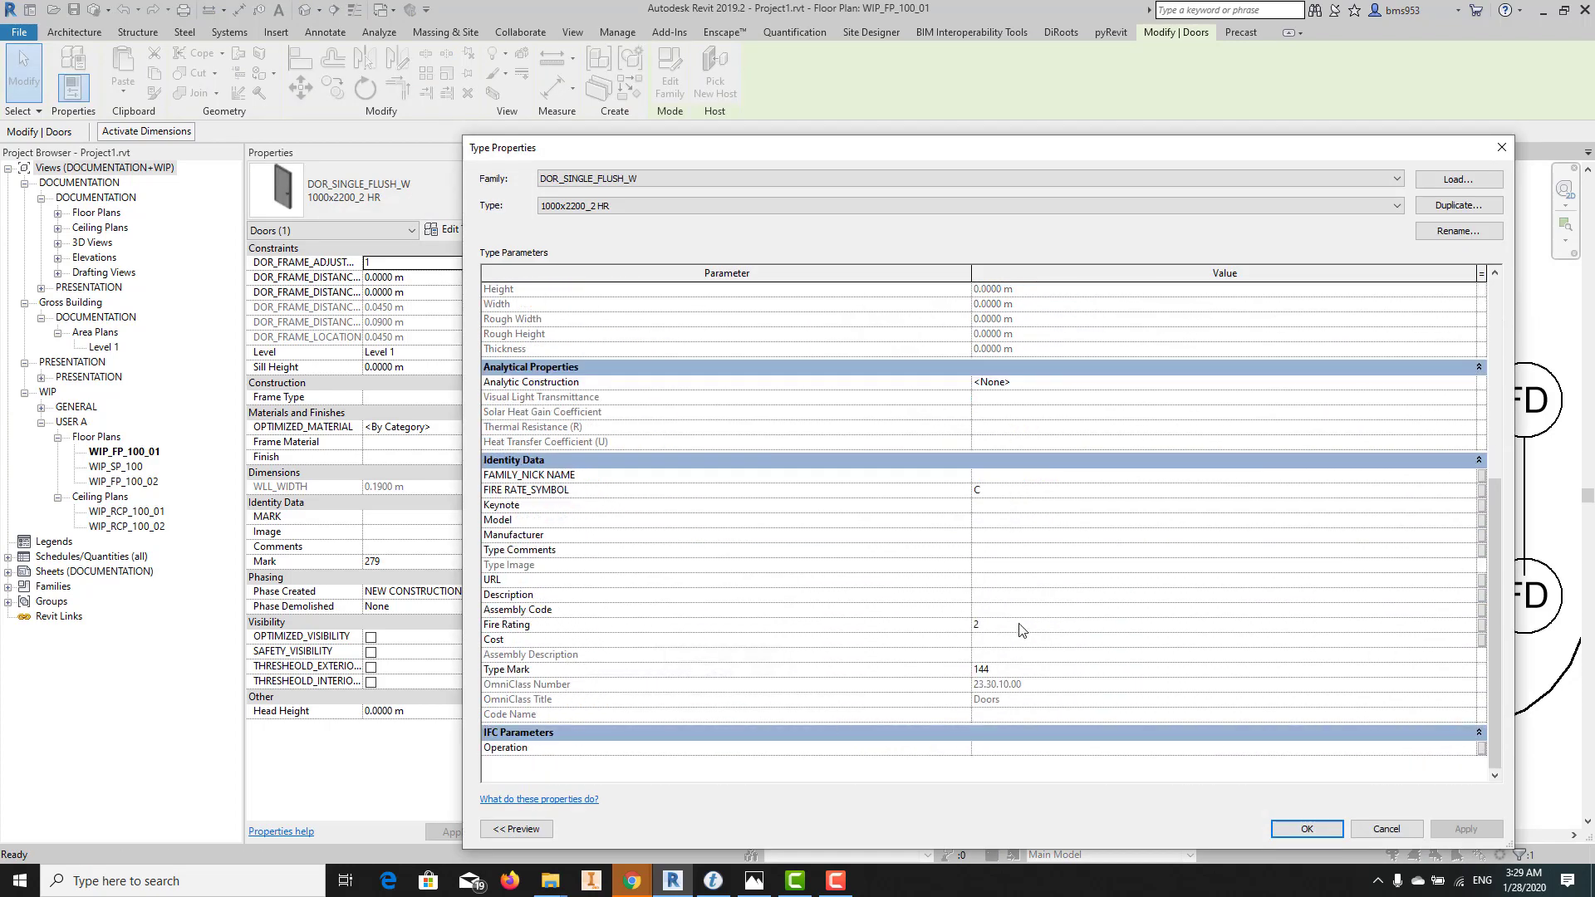
pyautogui.click(1364, 832)
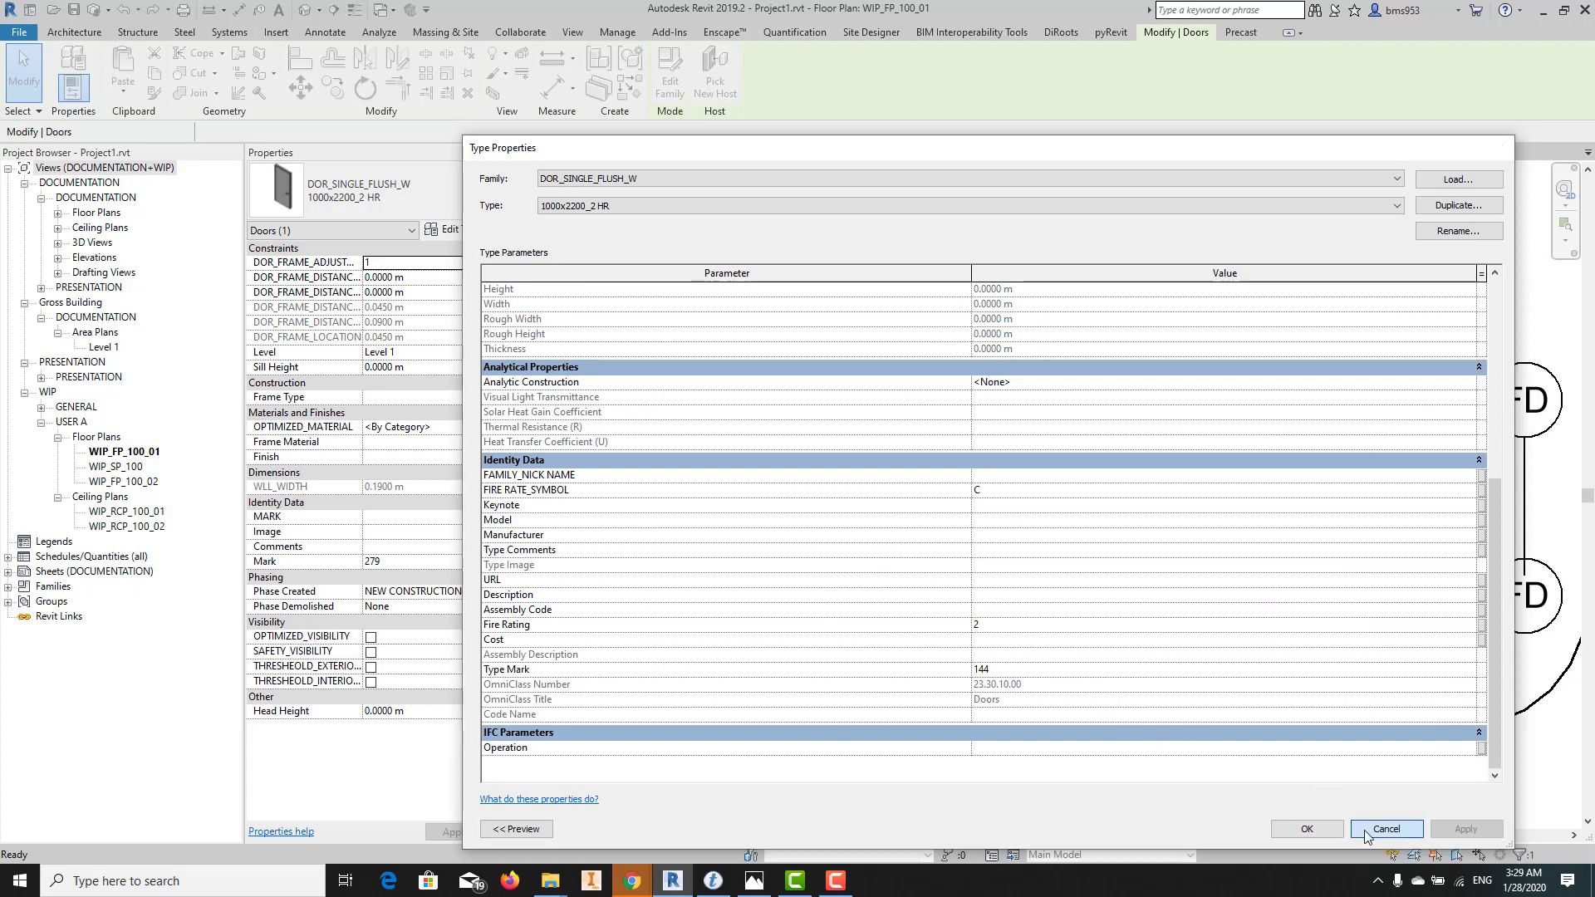
# Open the square FD tag's family for editing and check which visibility parameter controls the square's lines
pyautogui.click(963, 409)
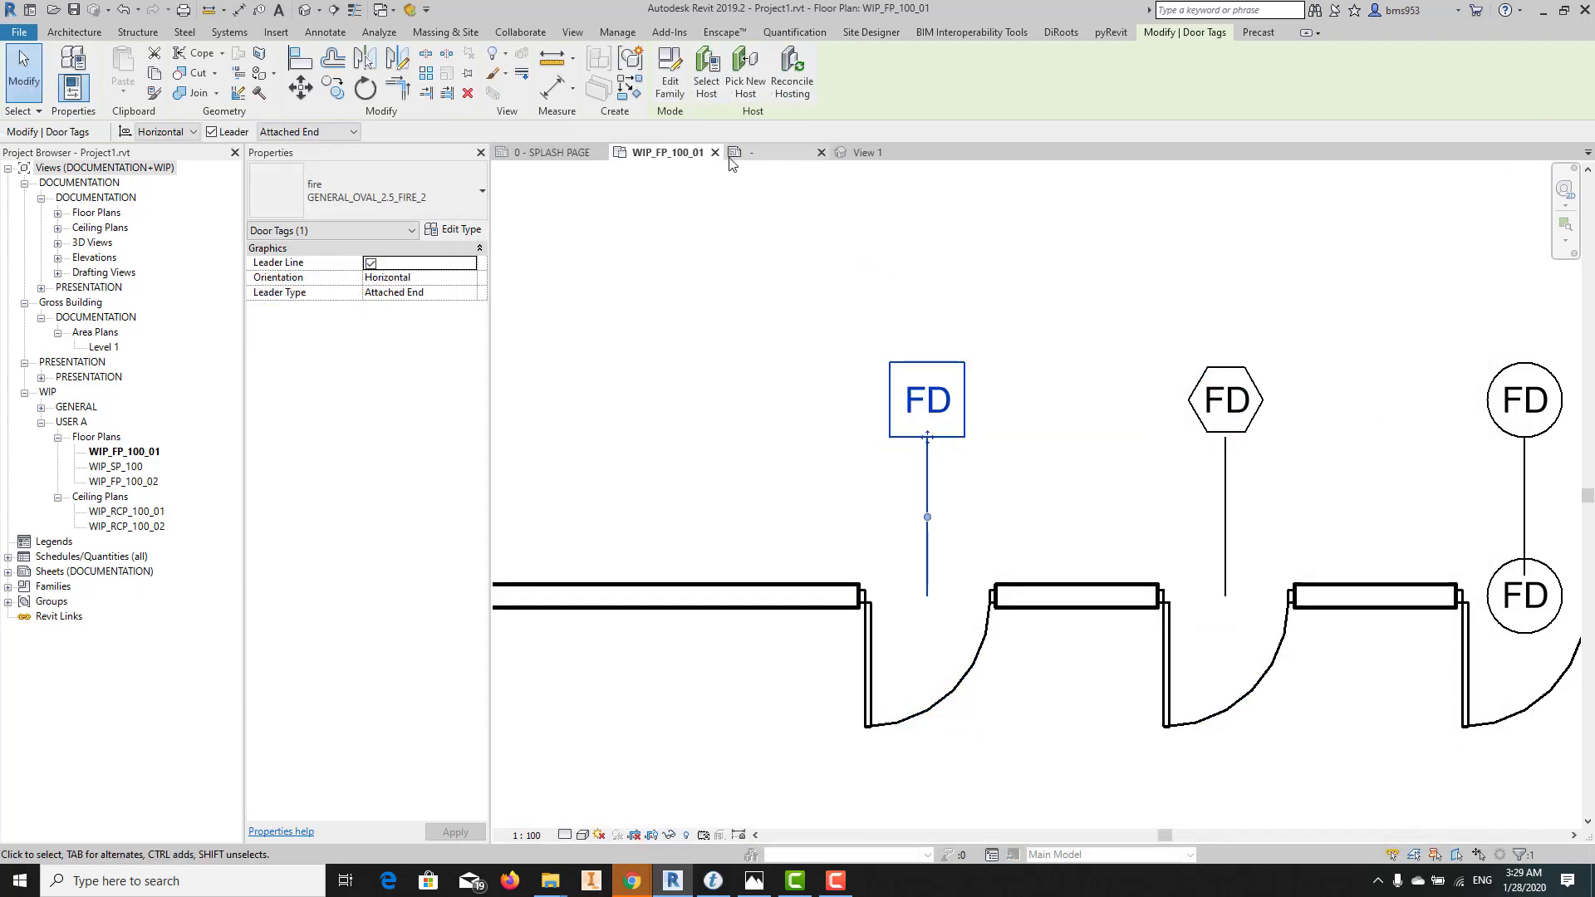
pyautogui.click(669, 80)
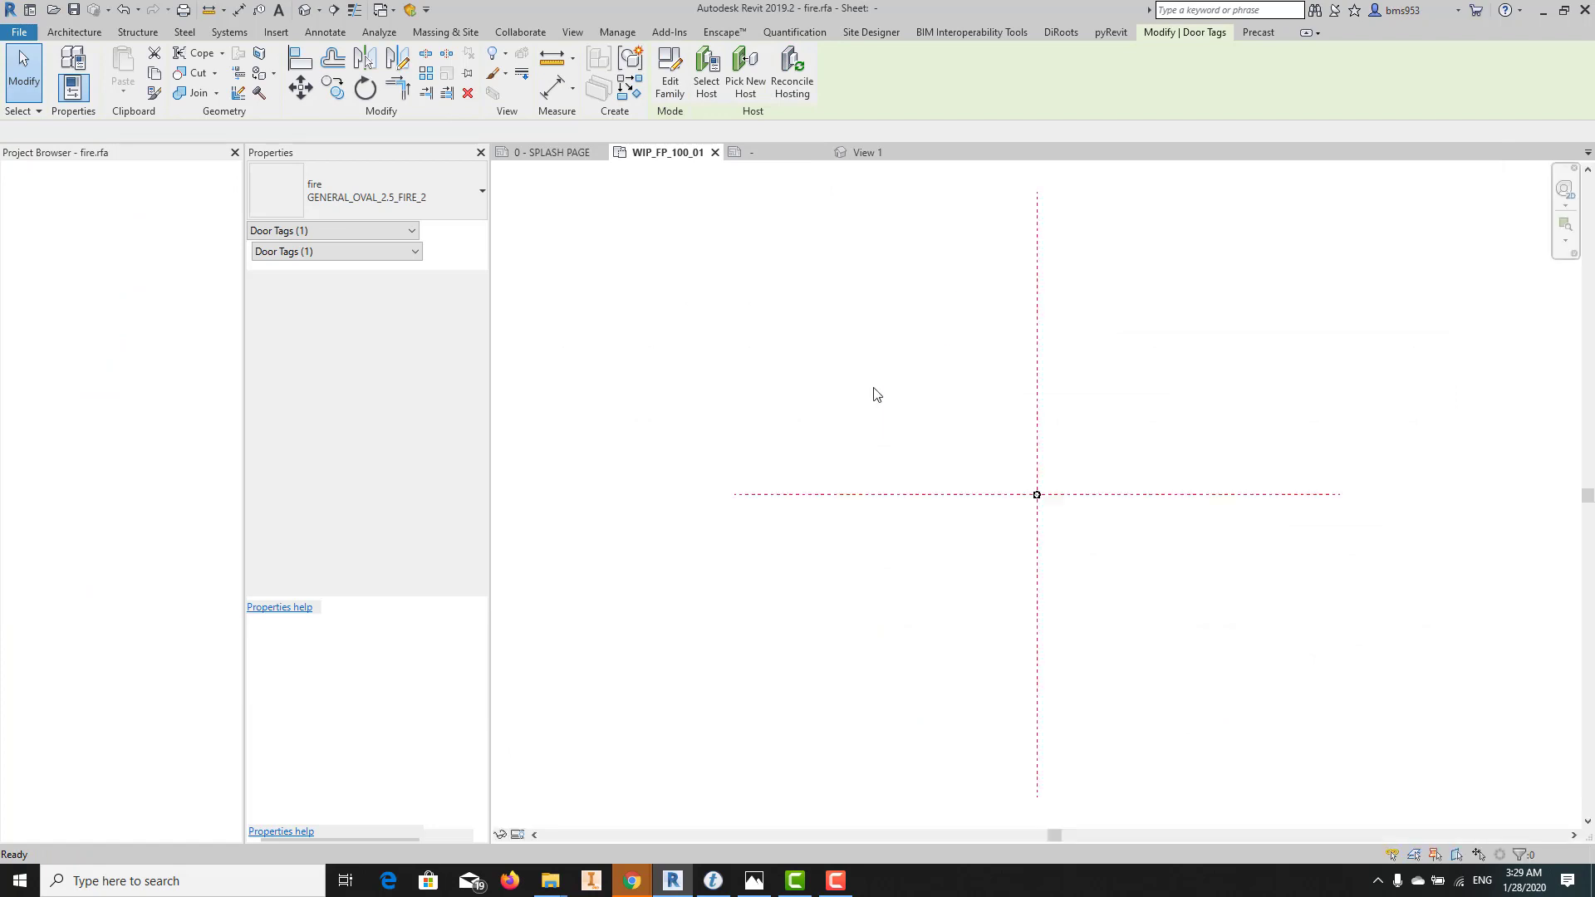
pyautogui.scroll(5, 1078, 534)
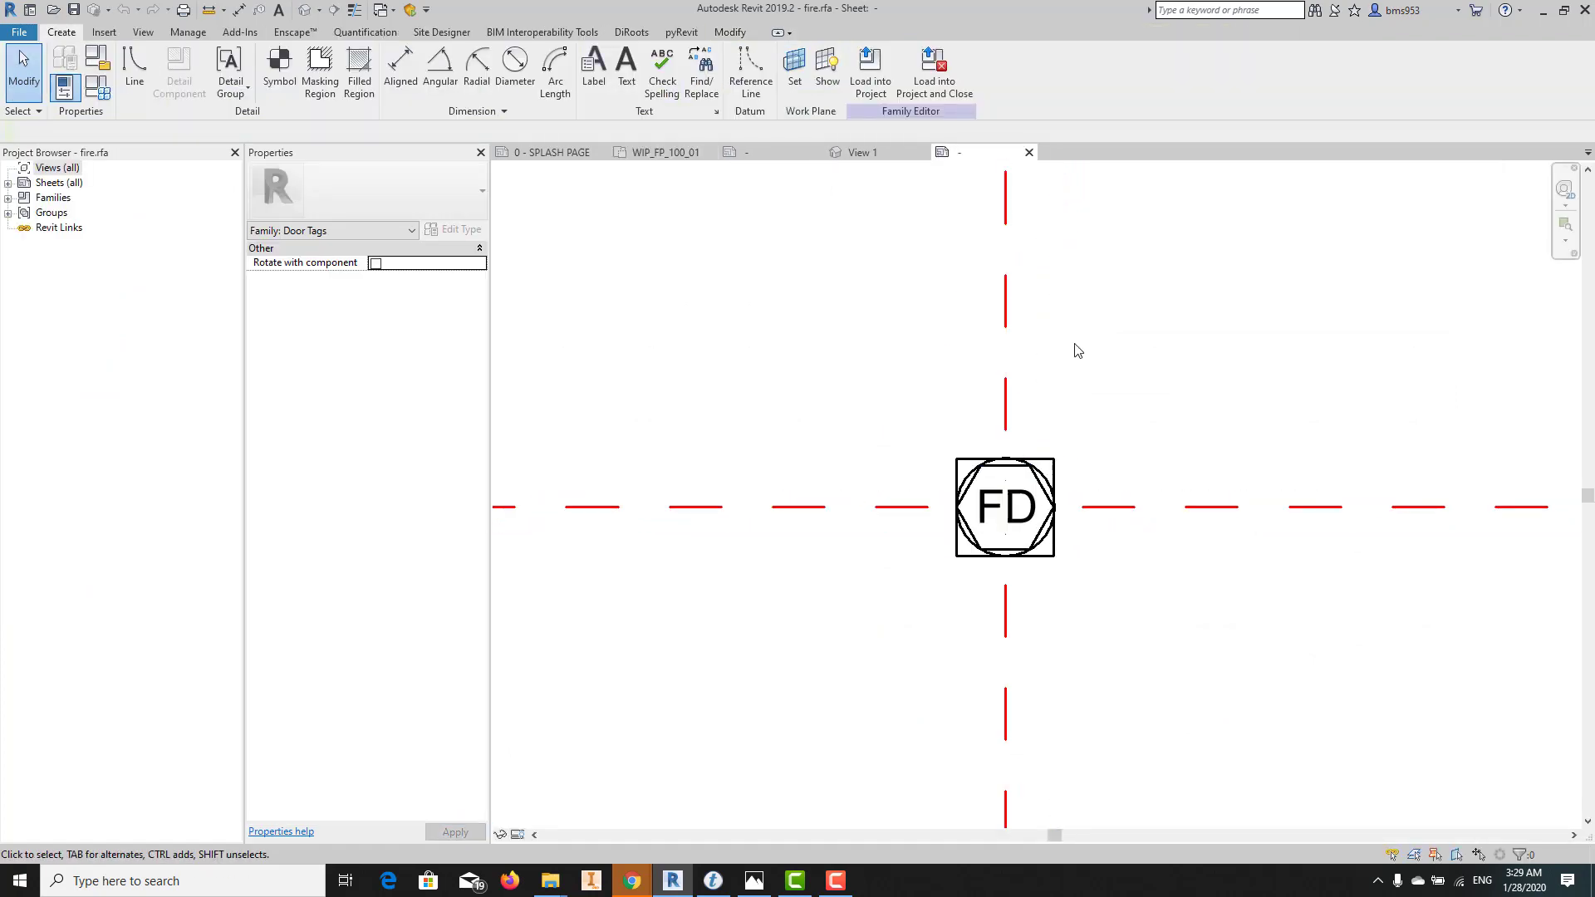
pyautogui.scroll(2, 1124, 410)
pyautogui.click(997, 485)
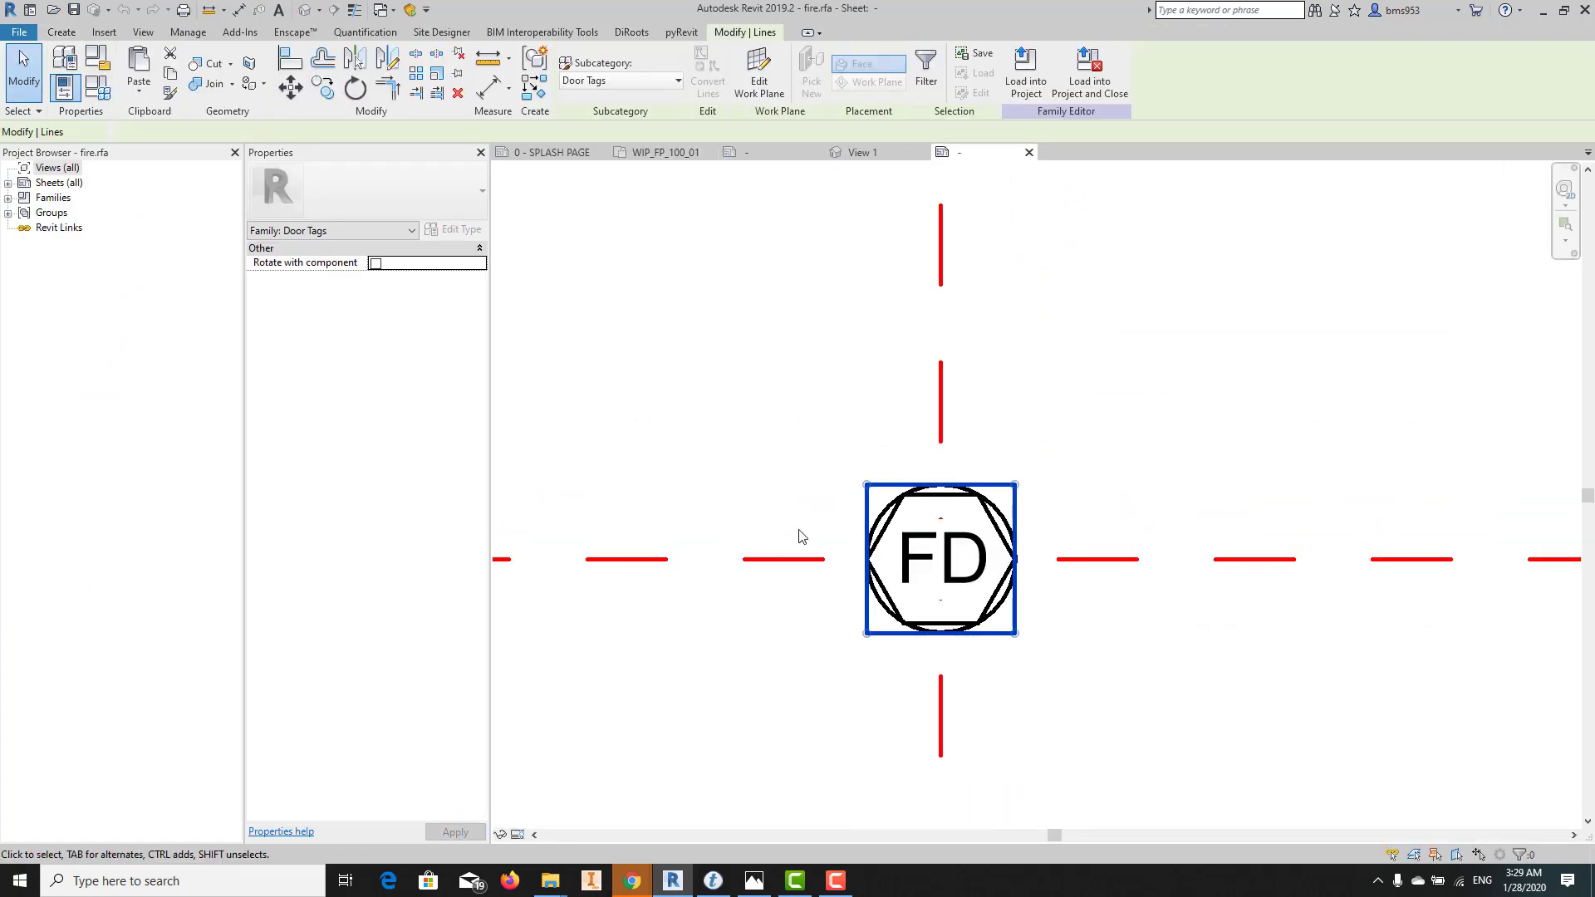
pyautogui.scroll(2, 748, 532)
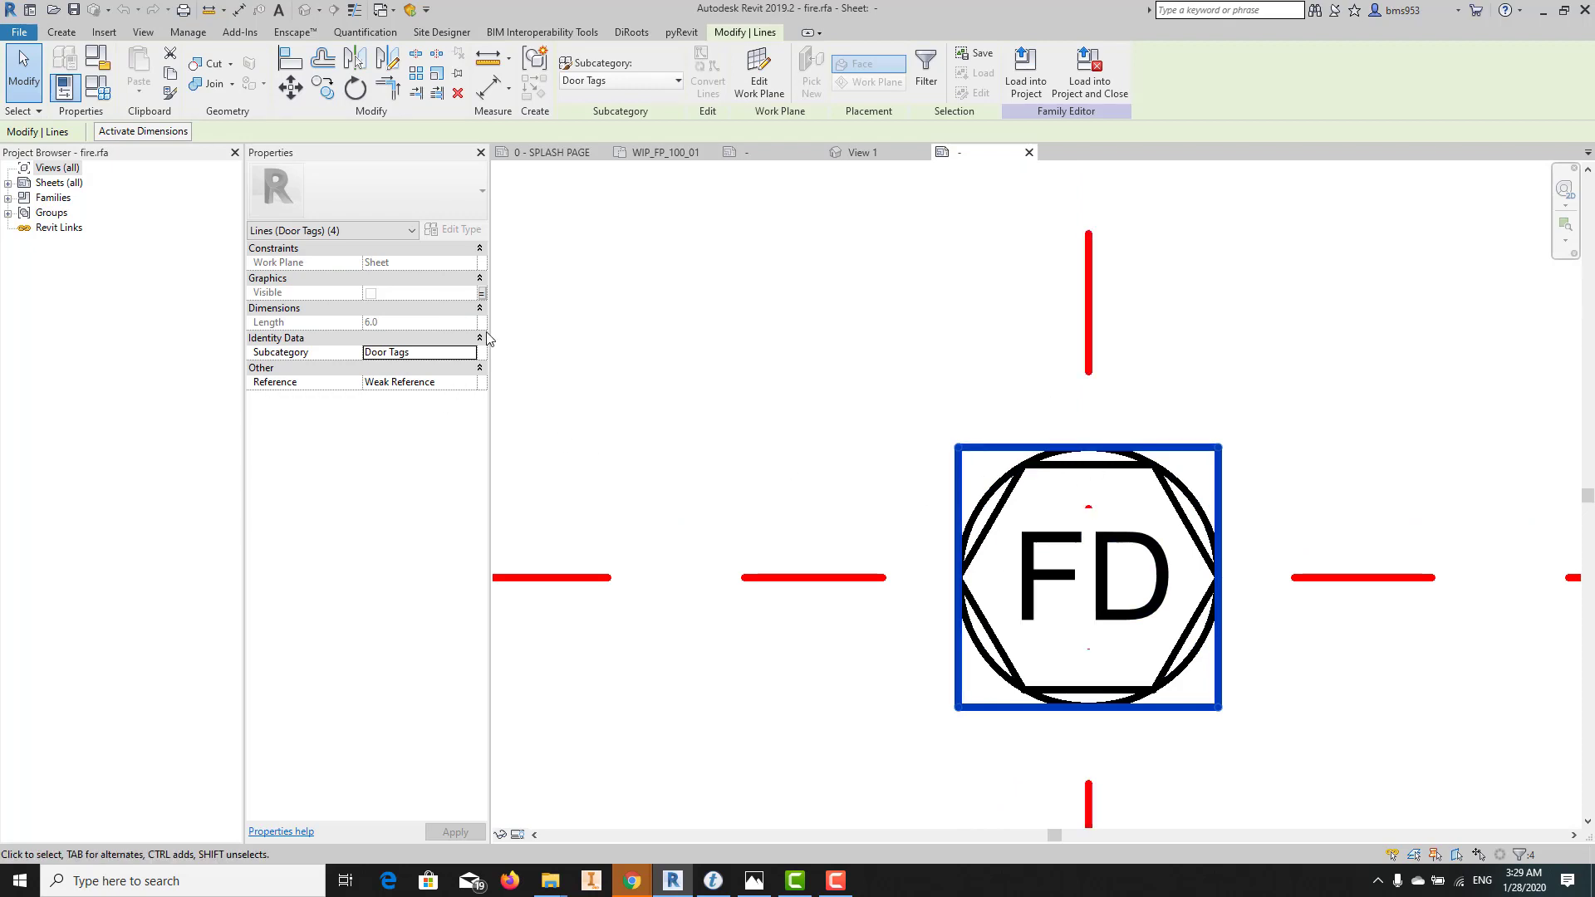
pyautogui.click(481, 293)
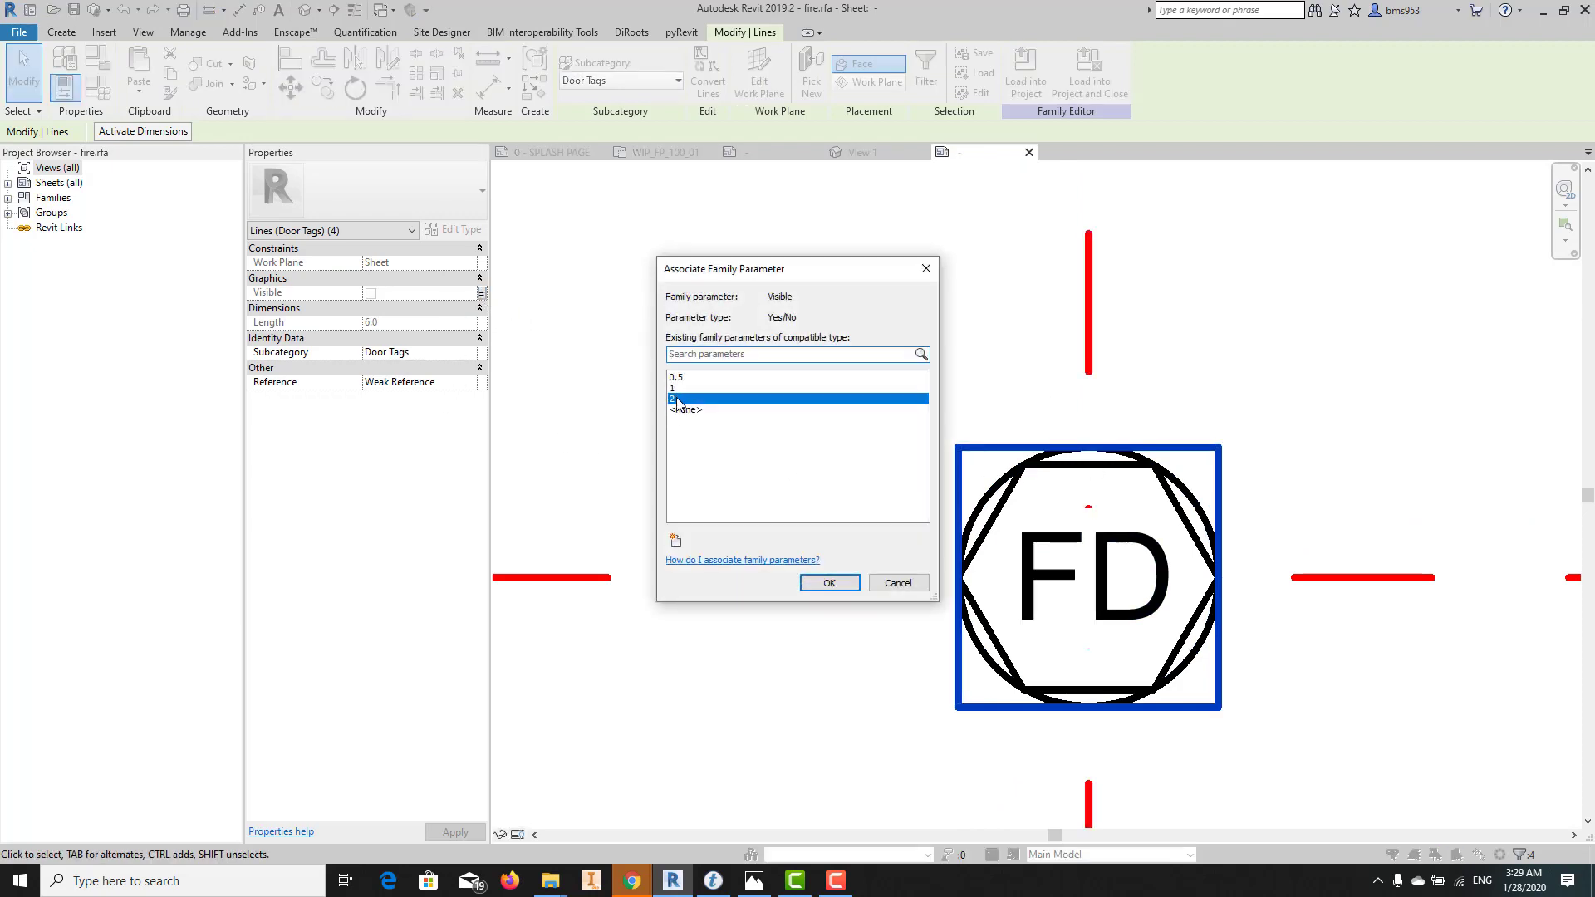
pyautogui.doubleClick(677, 399)
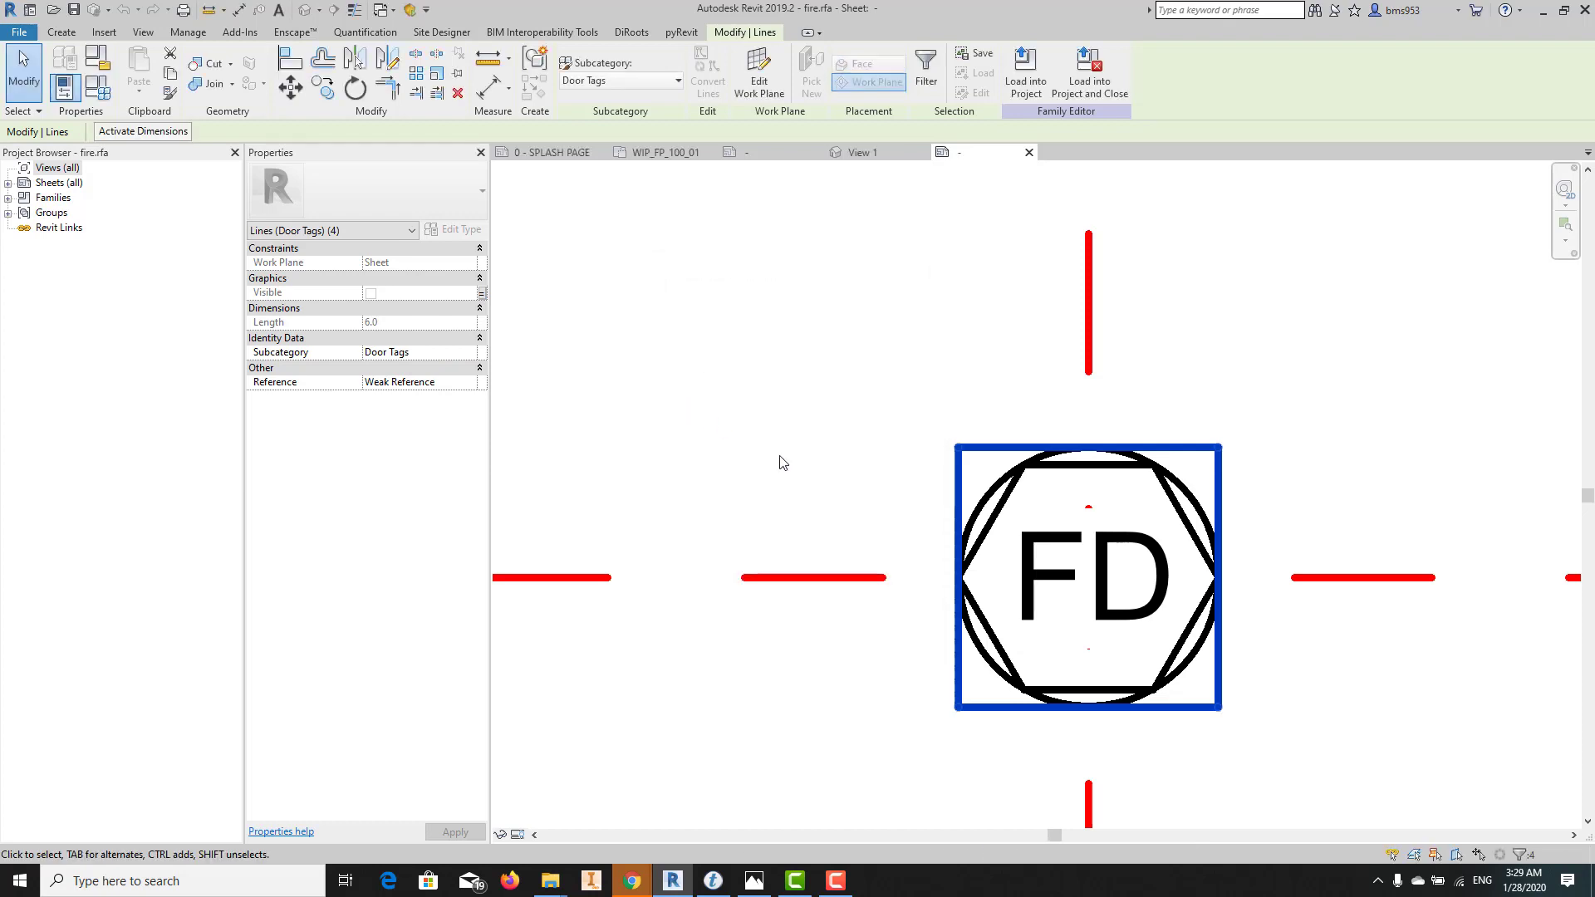
# Check which visibility parameter controls the circle in the tag family, and close the family without saving
pyautogui.click(984, 514)
pyautogui.click(482, 293)
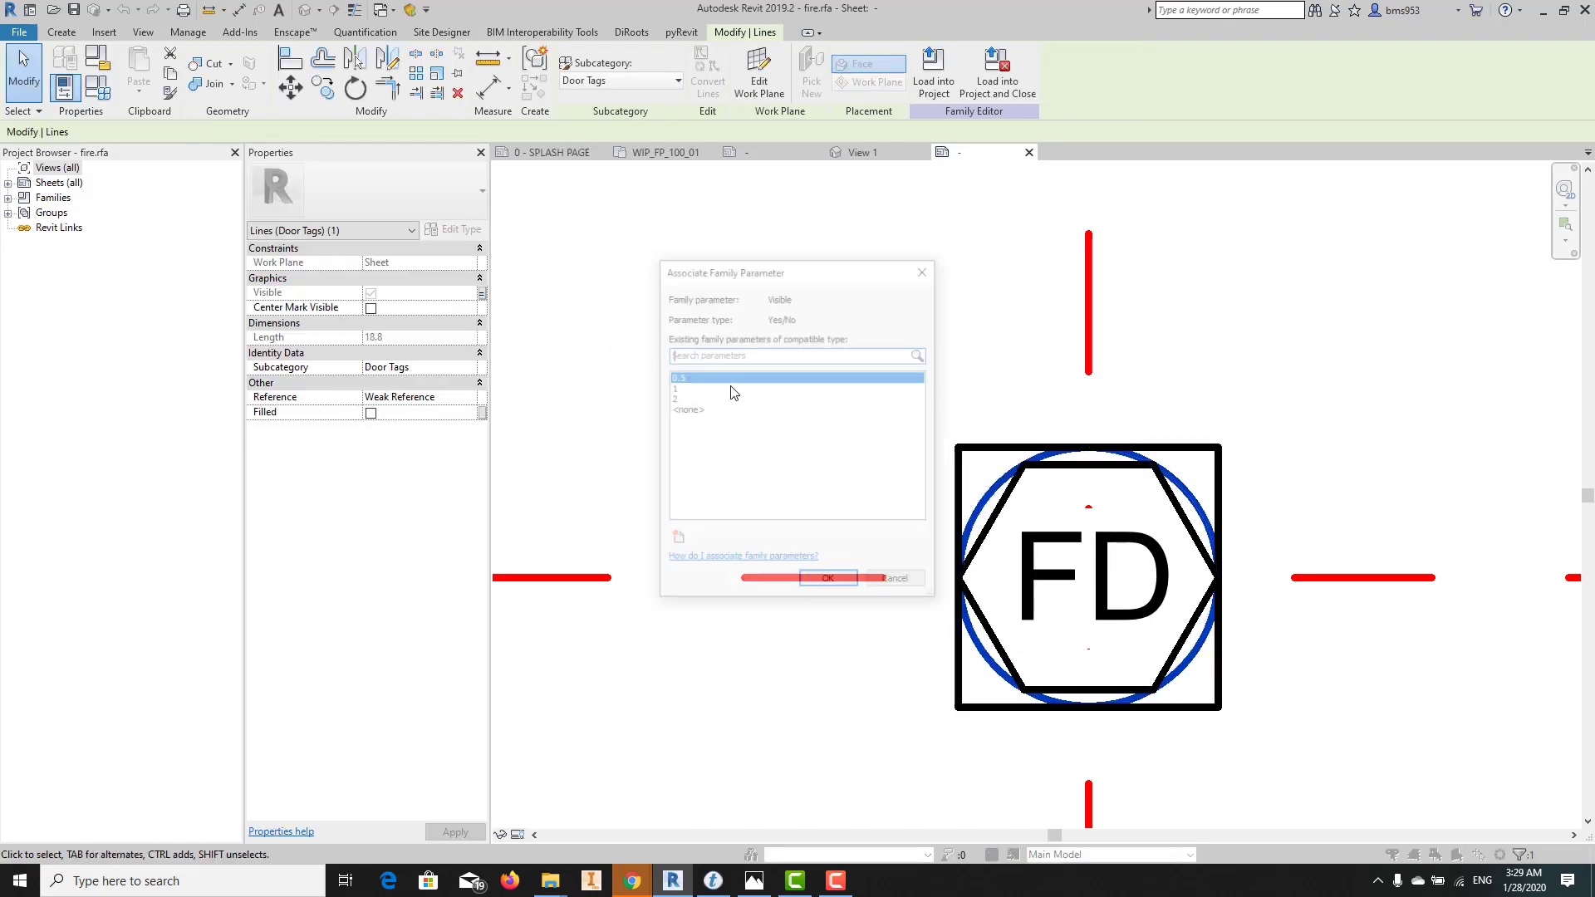
pyautogui.doubleClick(704, 380)
pyautogui.click(744, 330)
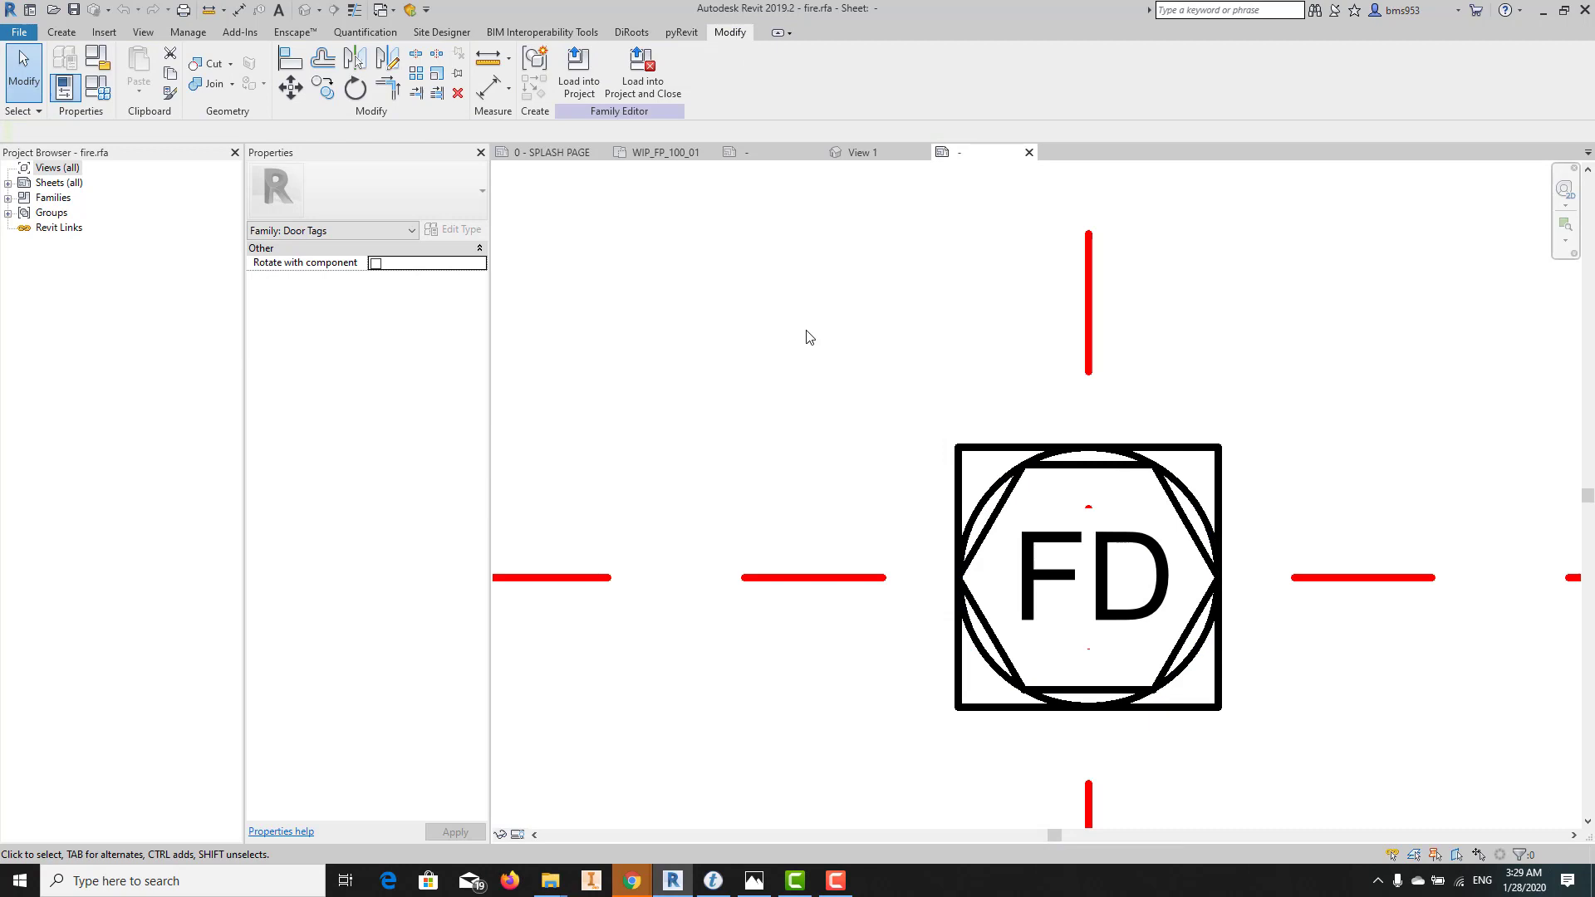
pyautogui.click(1029, 153)
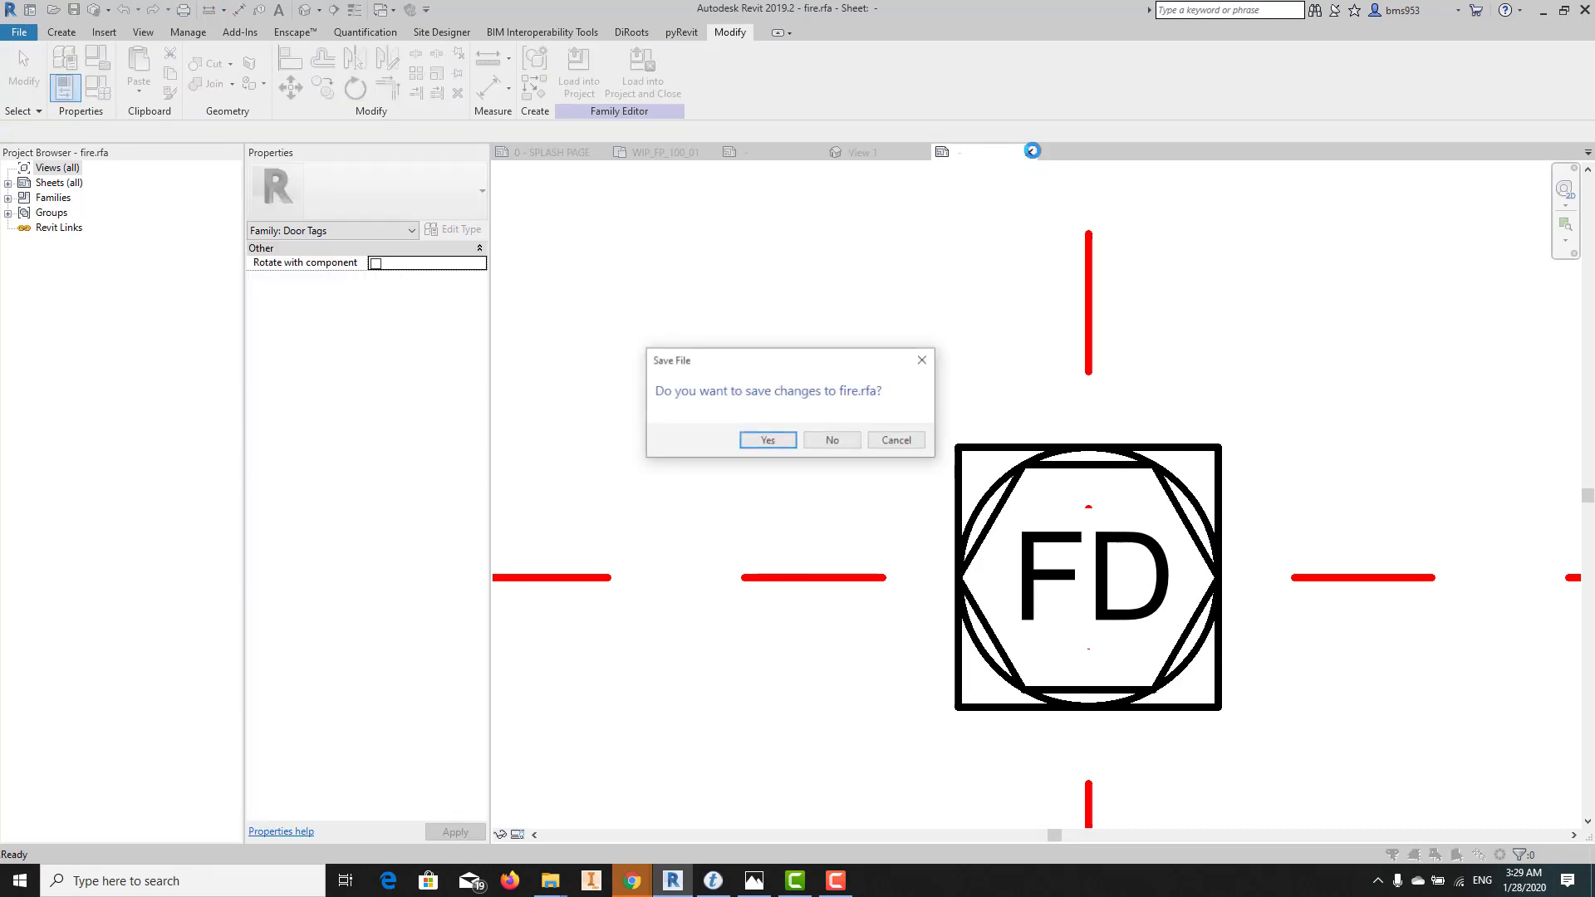
pyautogui.click(832, 431)
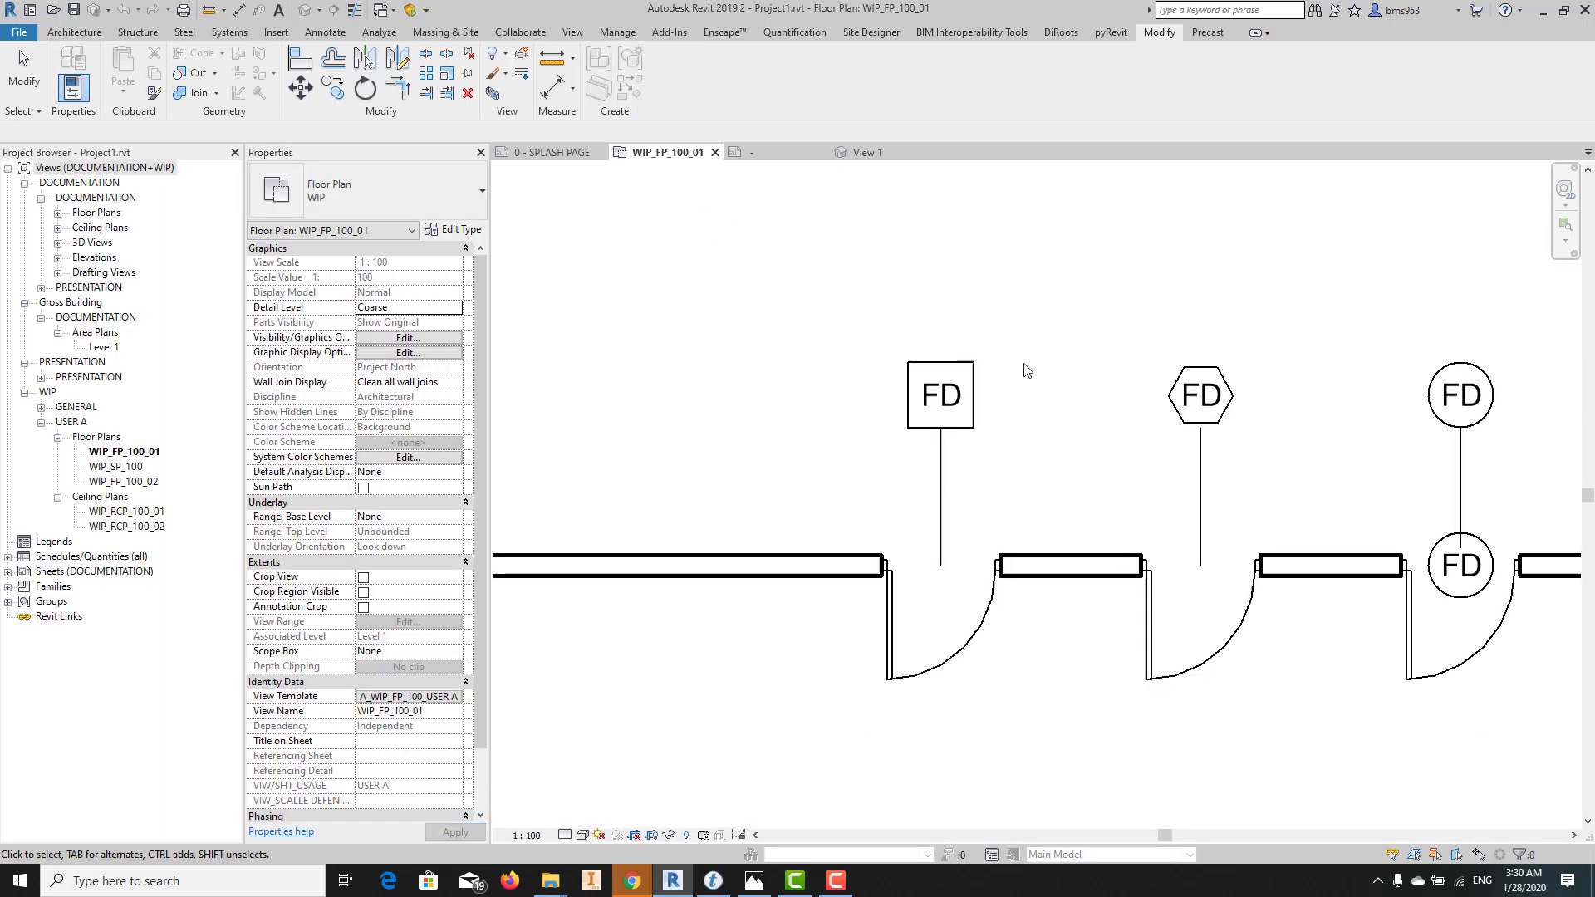
# Delete the extra circular FD tag overlapping the rightmost door in the lower row of doors
pyautogui.moveTo(1167, 322); pyautogui.dragTo(1074, 183, button='middle')
pyautogui.moveTo(1083, 507); pyautogui.dragTo(1086, 371, button='middle')
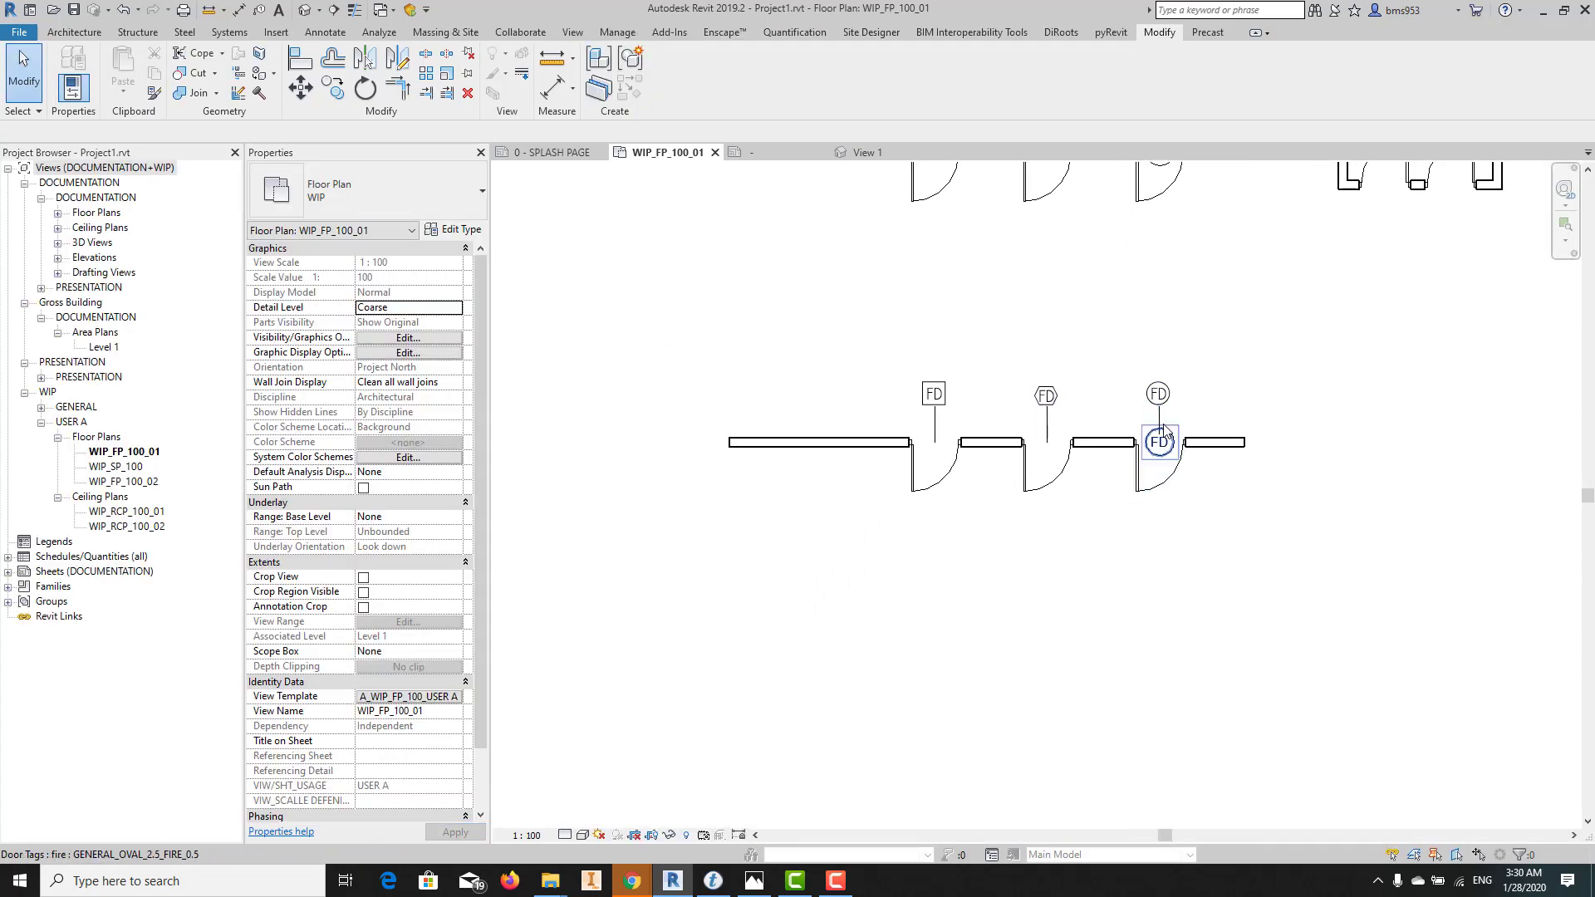
pyautogui.click(1160, 428)
pyautogui.click(1202, 477)
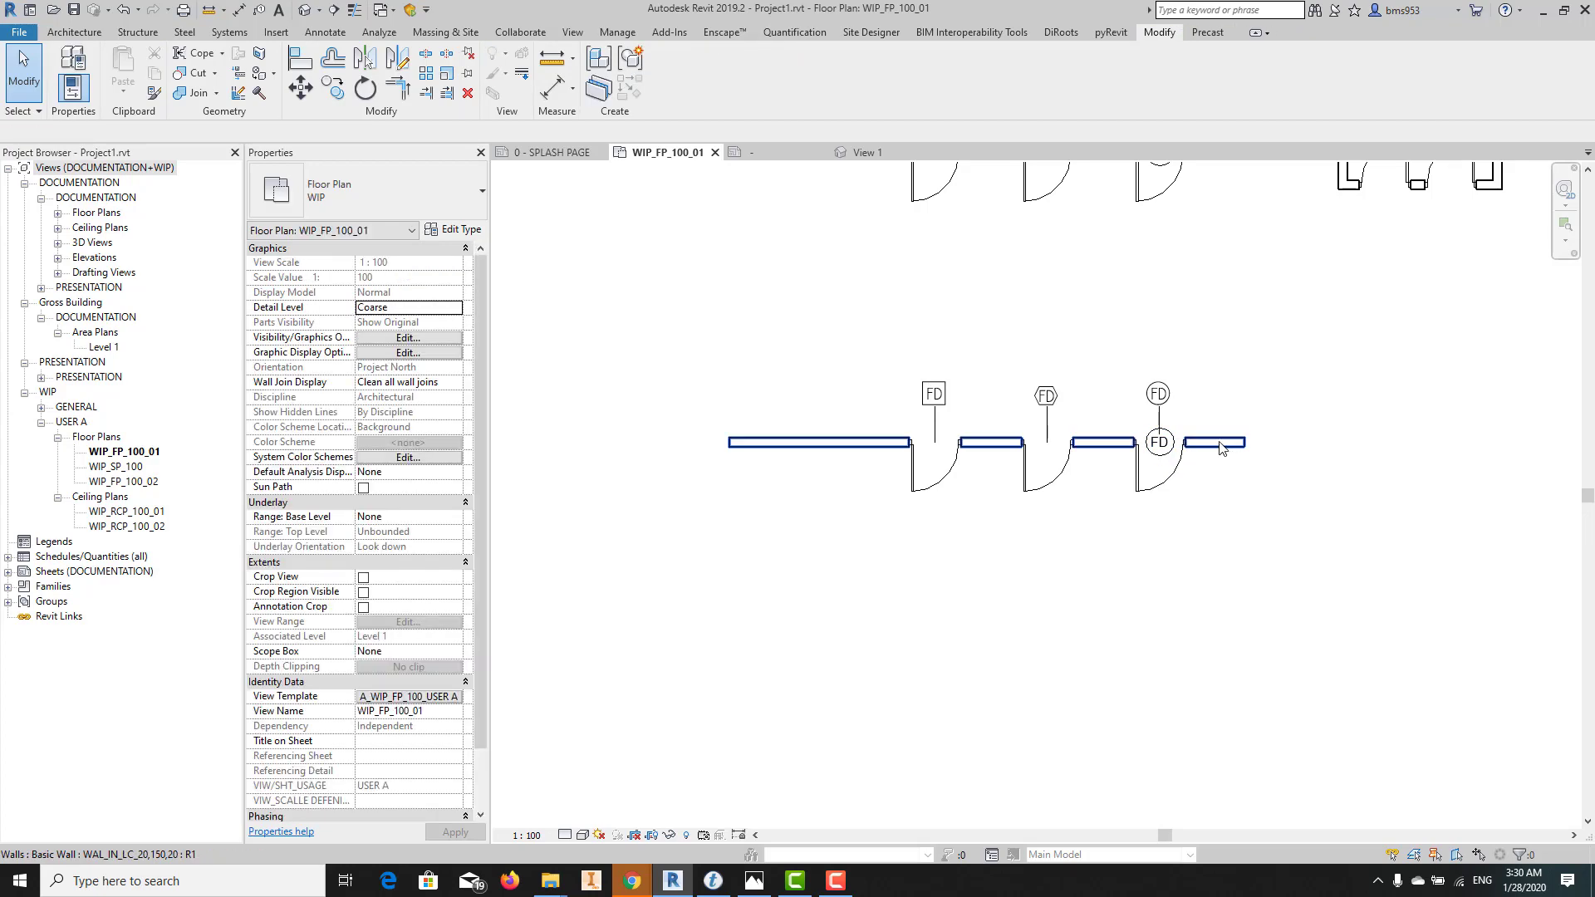
pyautogui.click(1172, 430)
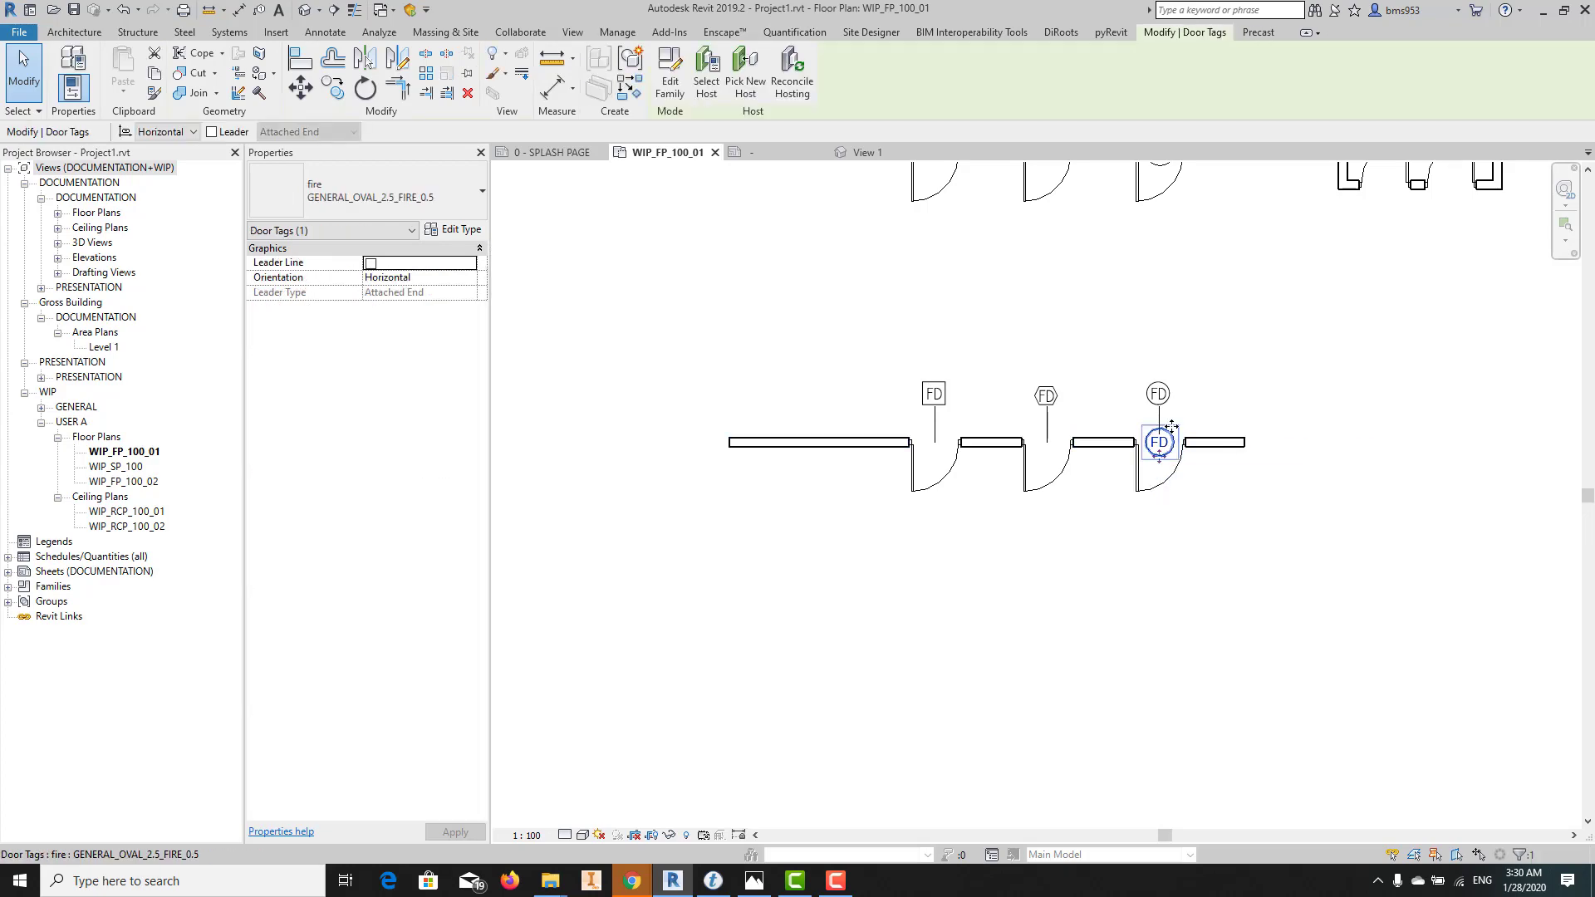
pyautogui.press('Escape')
# Draw a horizontal WAL_IN_LC_20,150,20 wall about 15 m long below the lower row of doors
pyautogui.click(1214, 445)
pyautogui.press('c')
pyautogui.press('s')
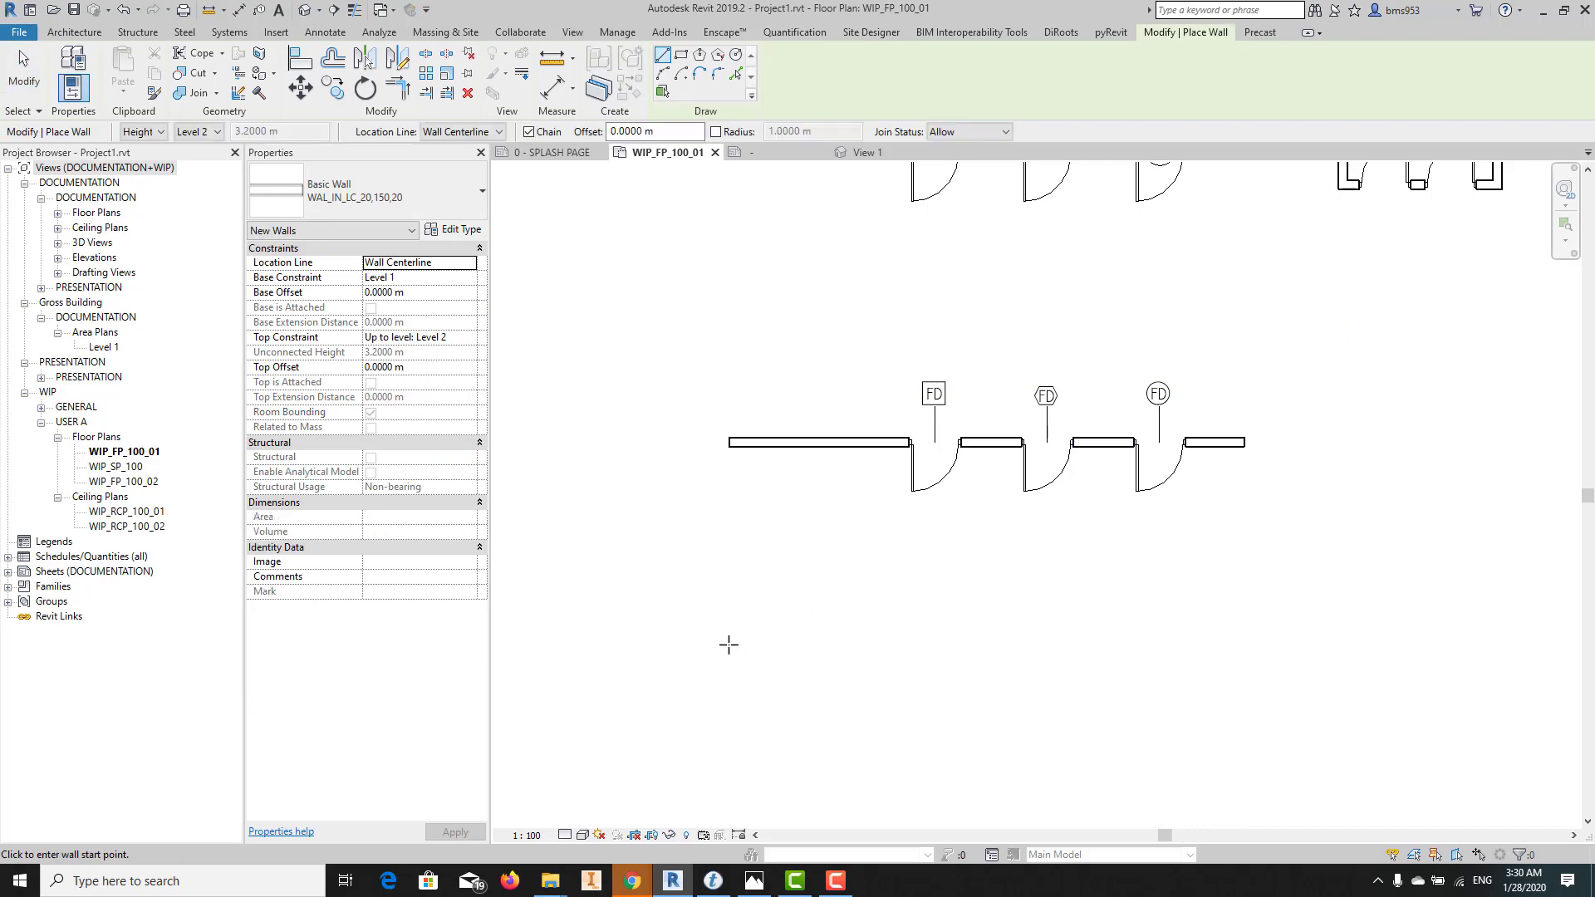
pyautogui.click(655, 661)
pyautogui.click(1377, 661)
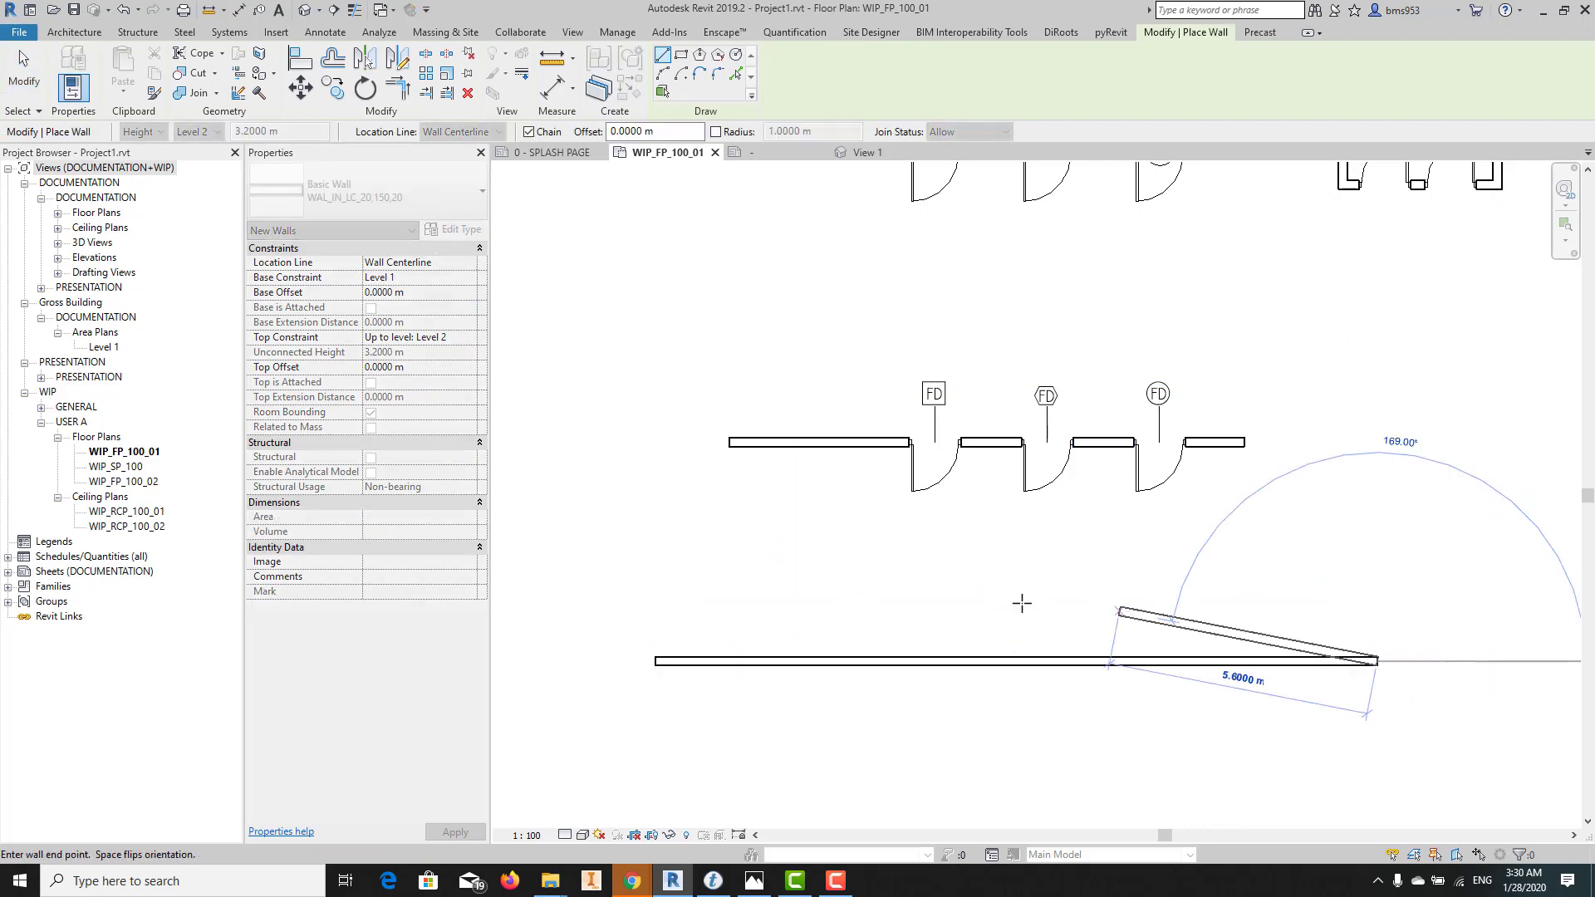
pyautogui.press('Escape')
pyautogui.press('Escape')
# Place five DOR_SINGLE_FLUSH_W doors of type 1000x2200_2 HR along the new lower wall
pyautogui.press('d')
pyautogui.press('r')
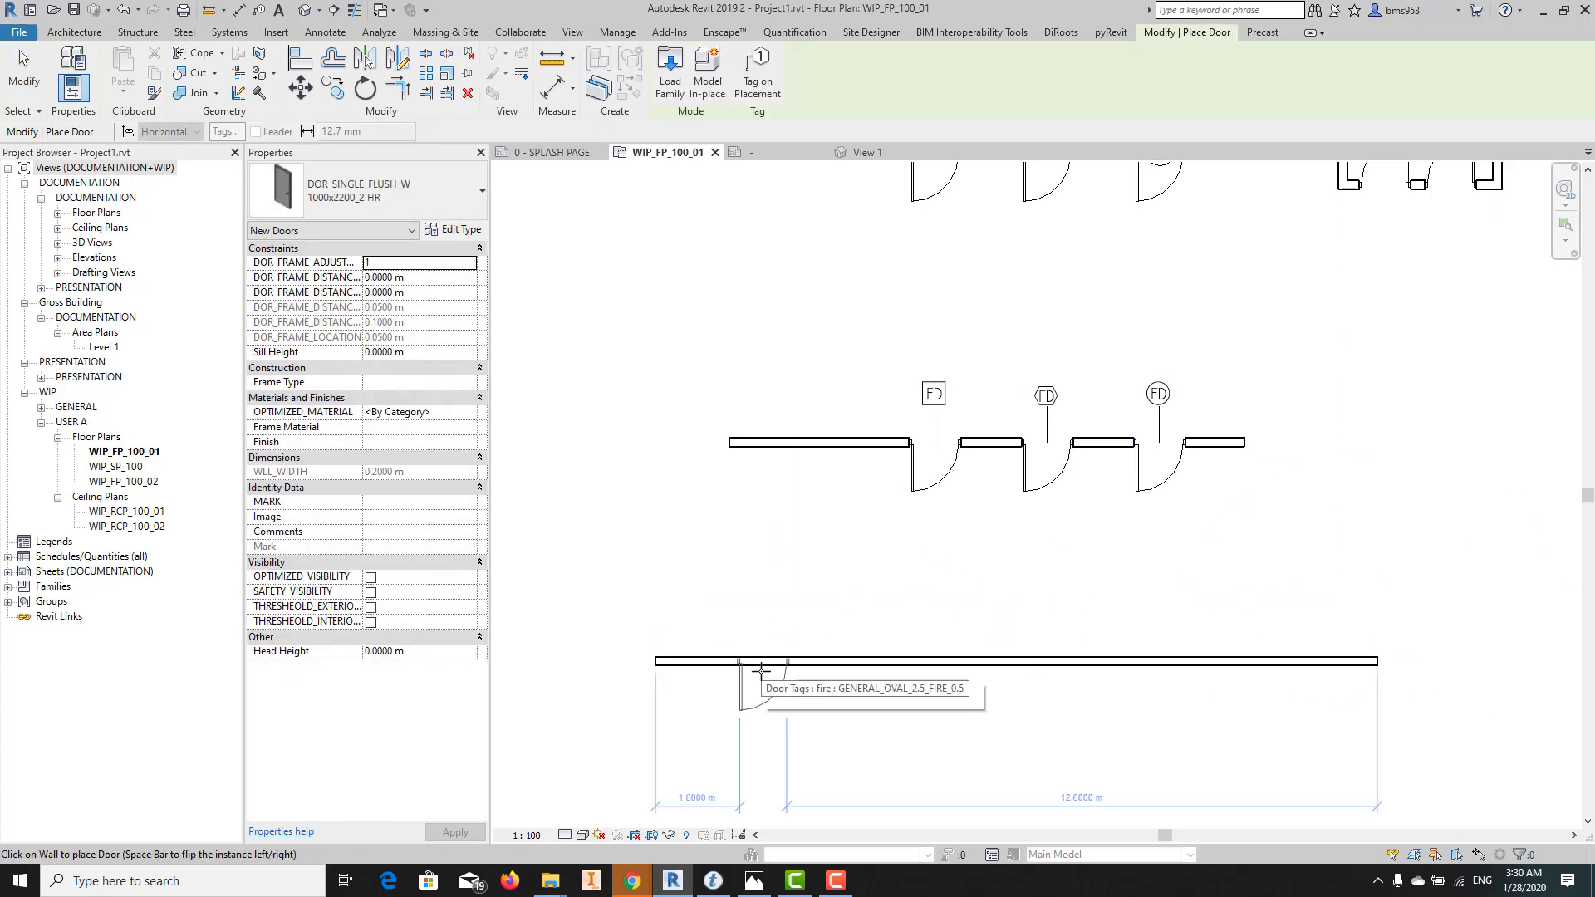
pyautogui.click(762, 658)
pyautogui.click(847, 658)
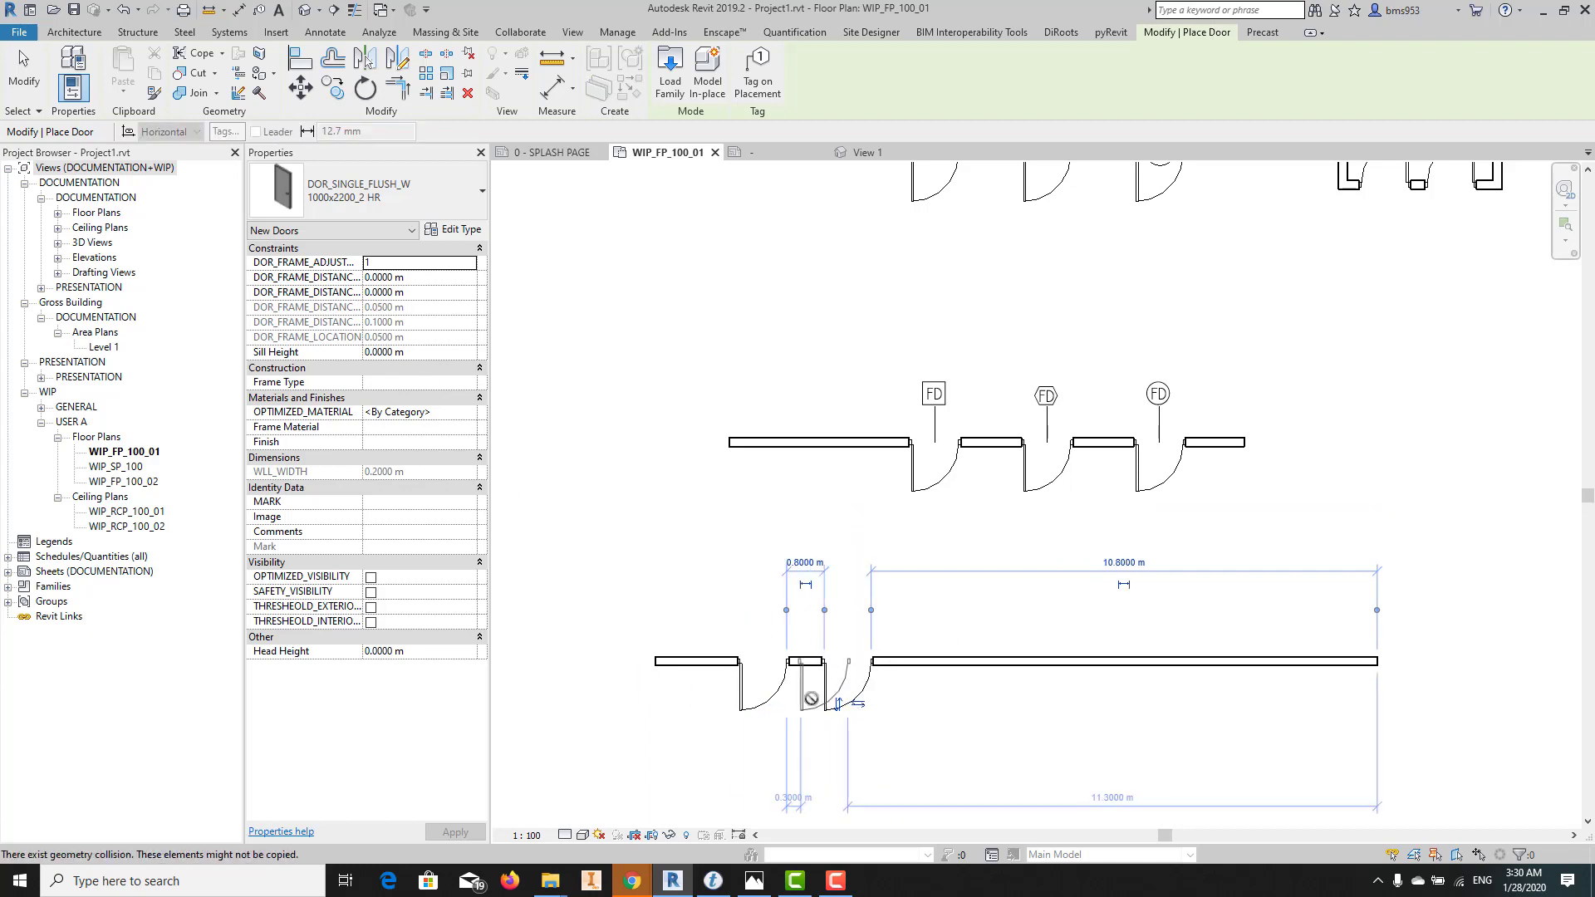
pyautogui.click(437, 195)
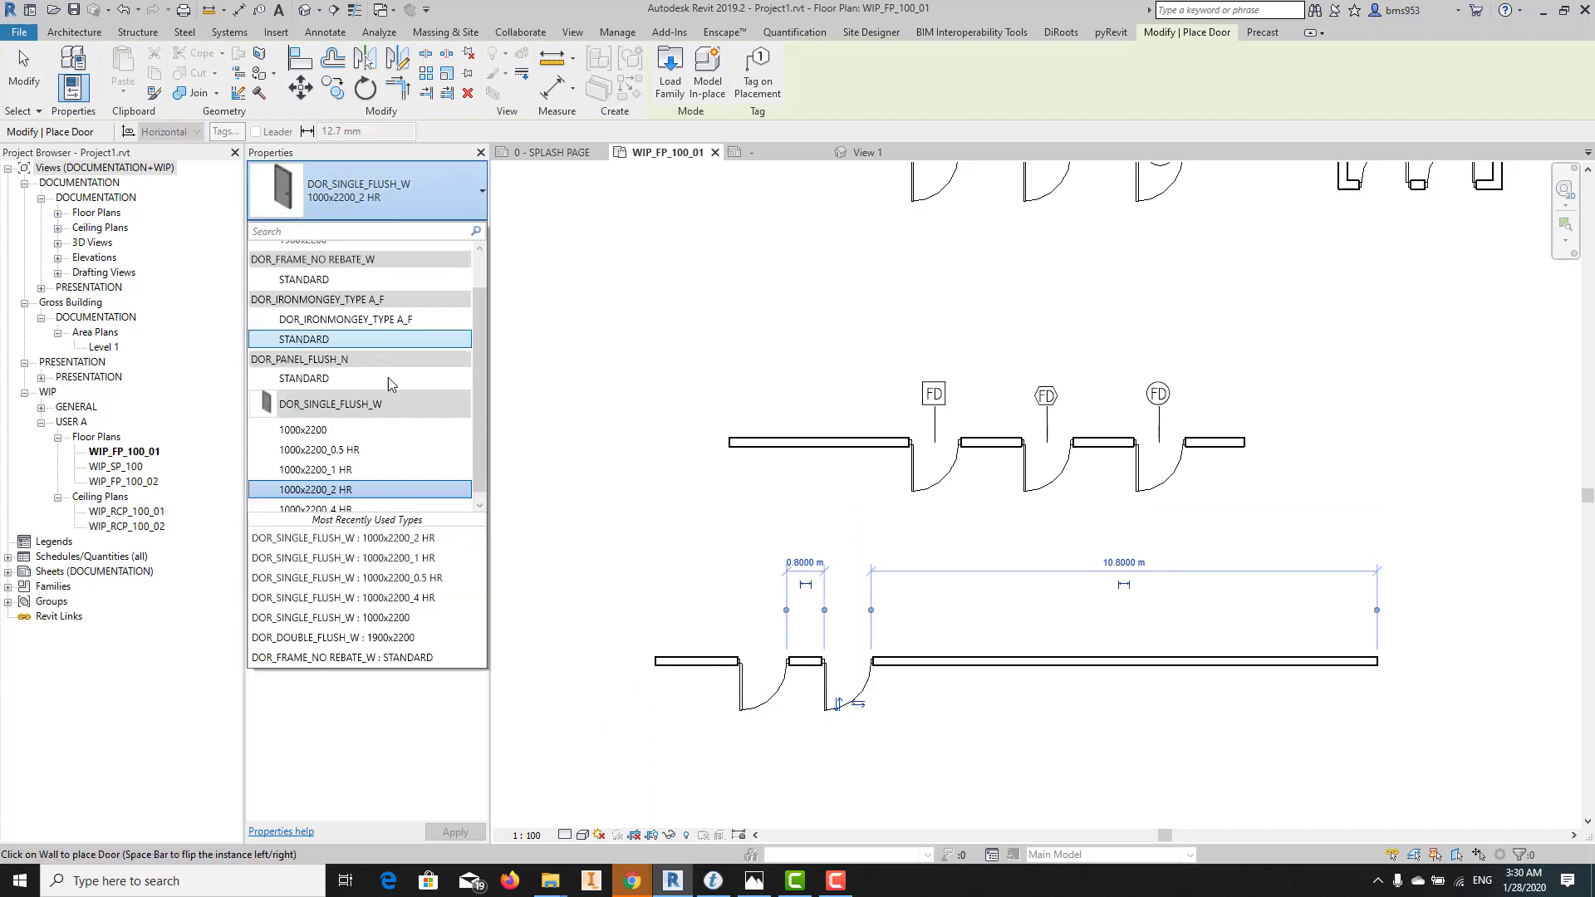
pyautogui.click(400, 461)
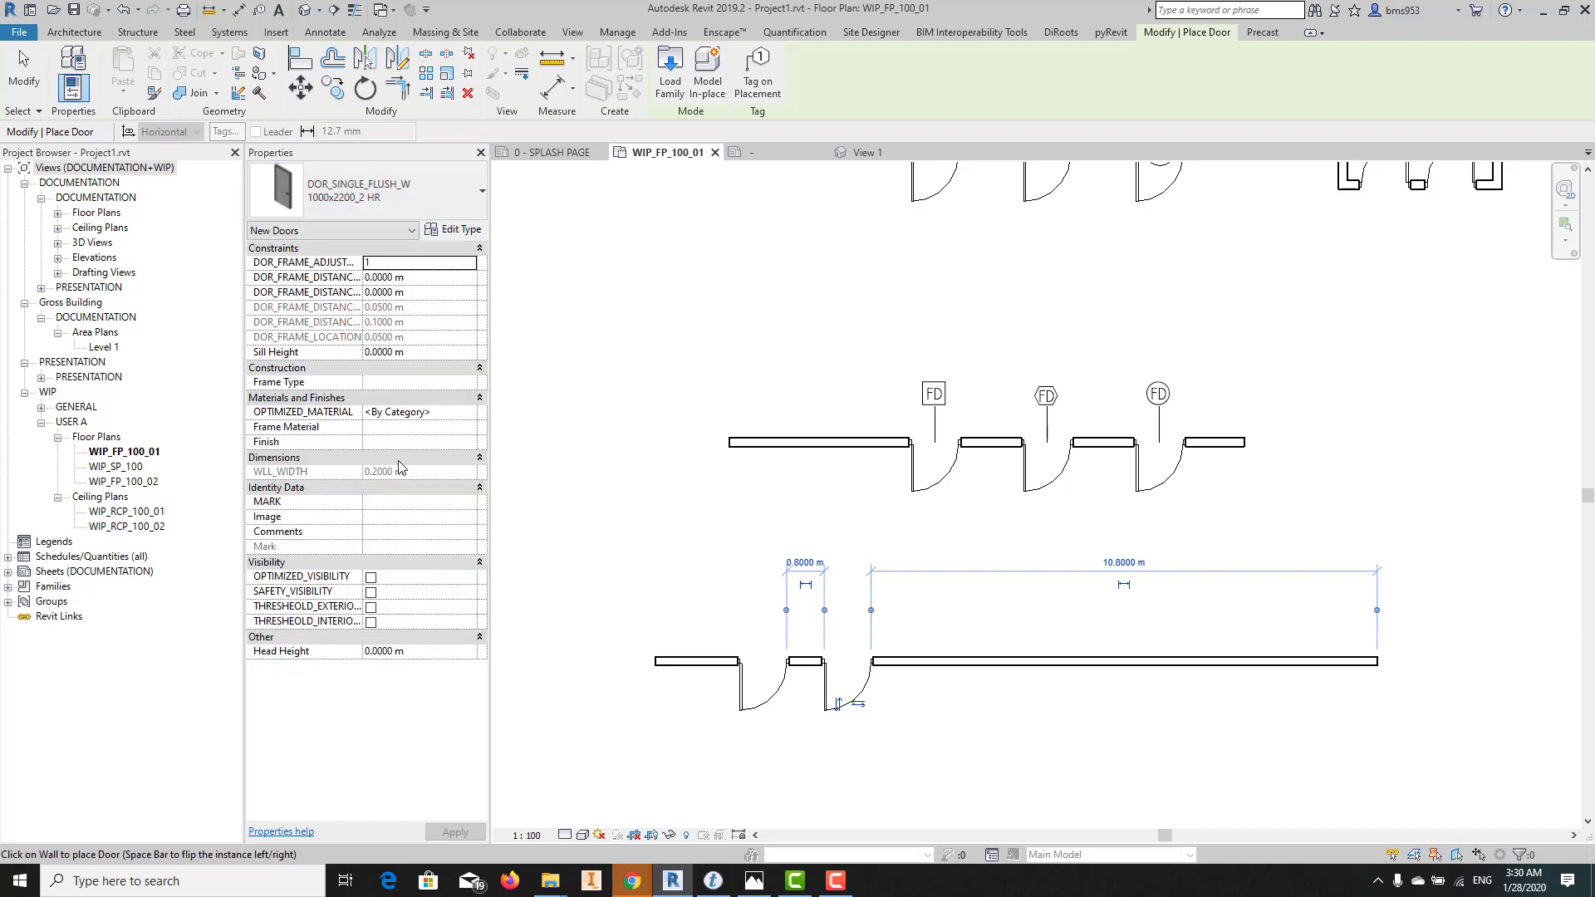
pyautogui.click(954, 668)
pyautogui.click(1035, 669)
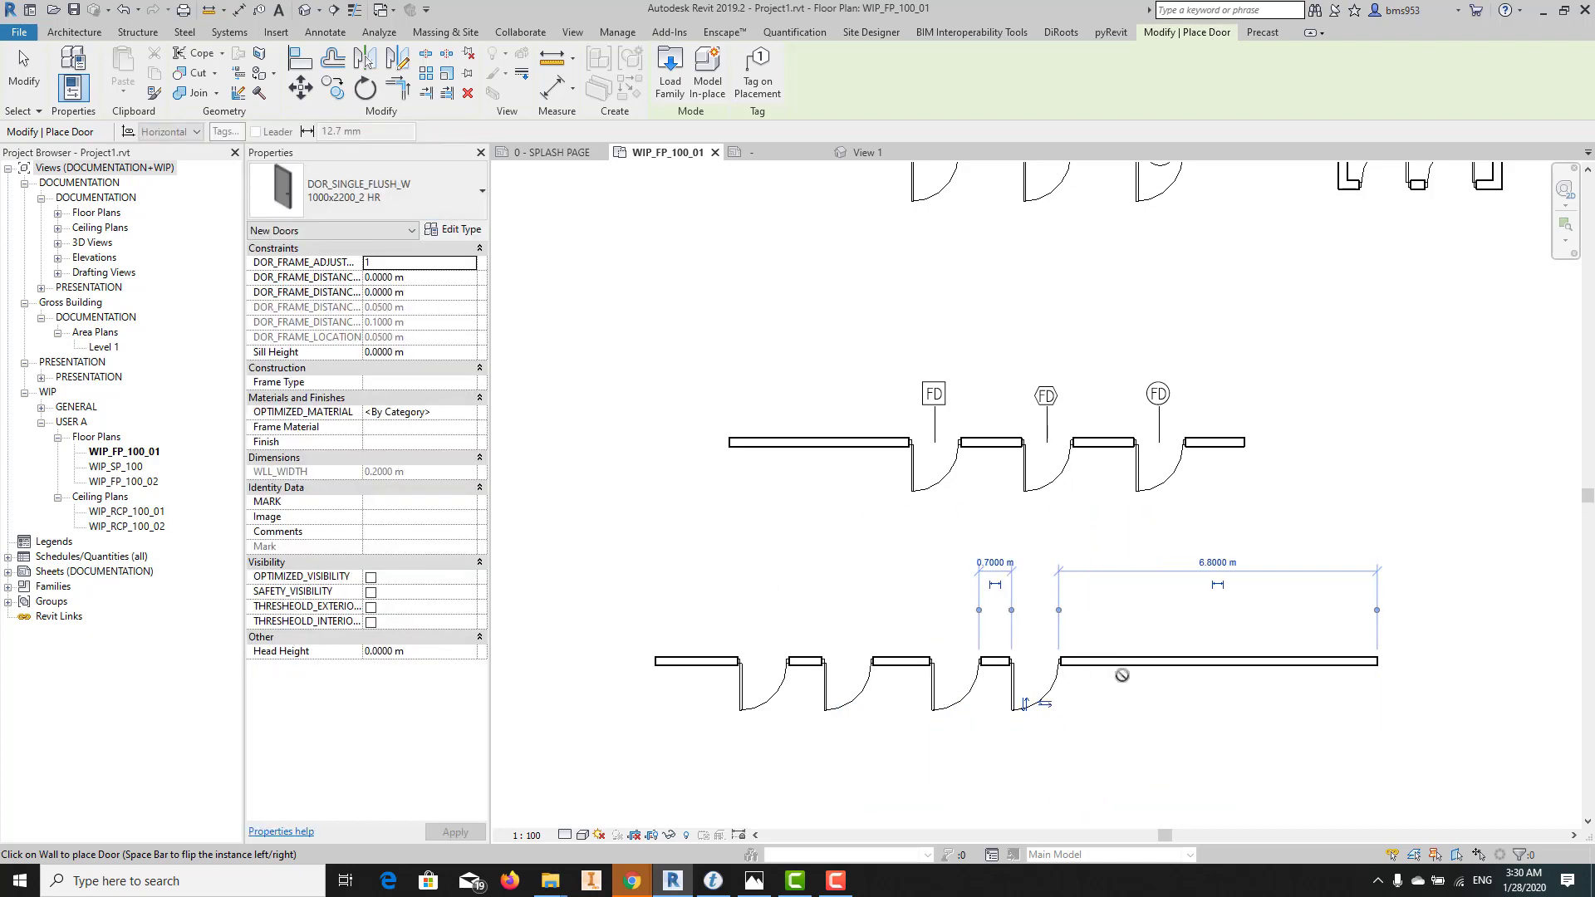
pyautogui.click(1122, 668)
# Add three 1000x2200_1 HR doors to the same wall: two upward-swinging ones near its right end and one at its left end
pyautogui.click(362, 203)
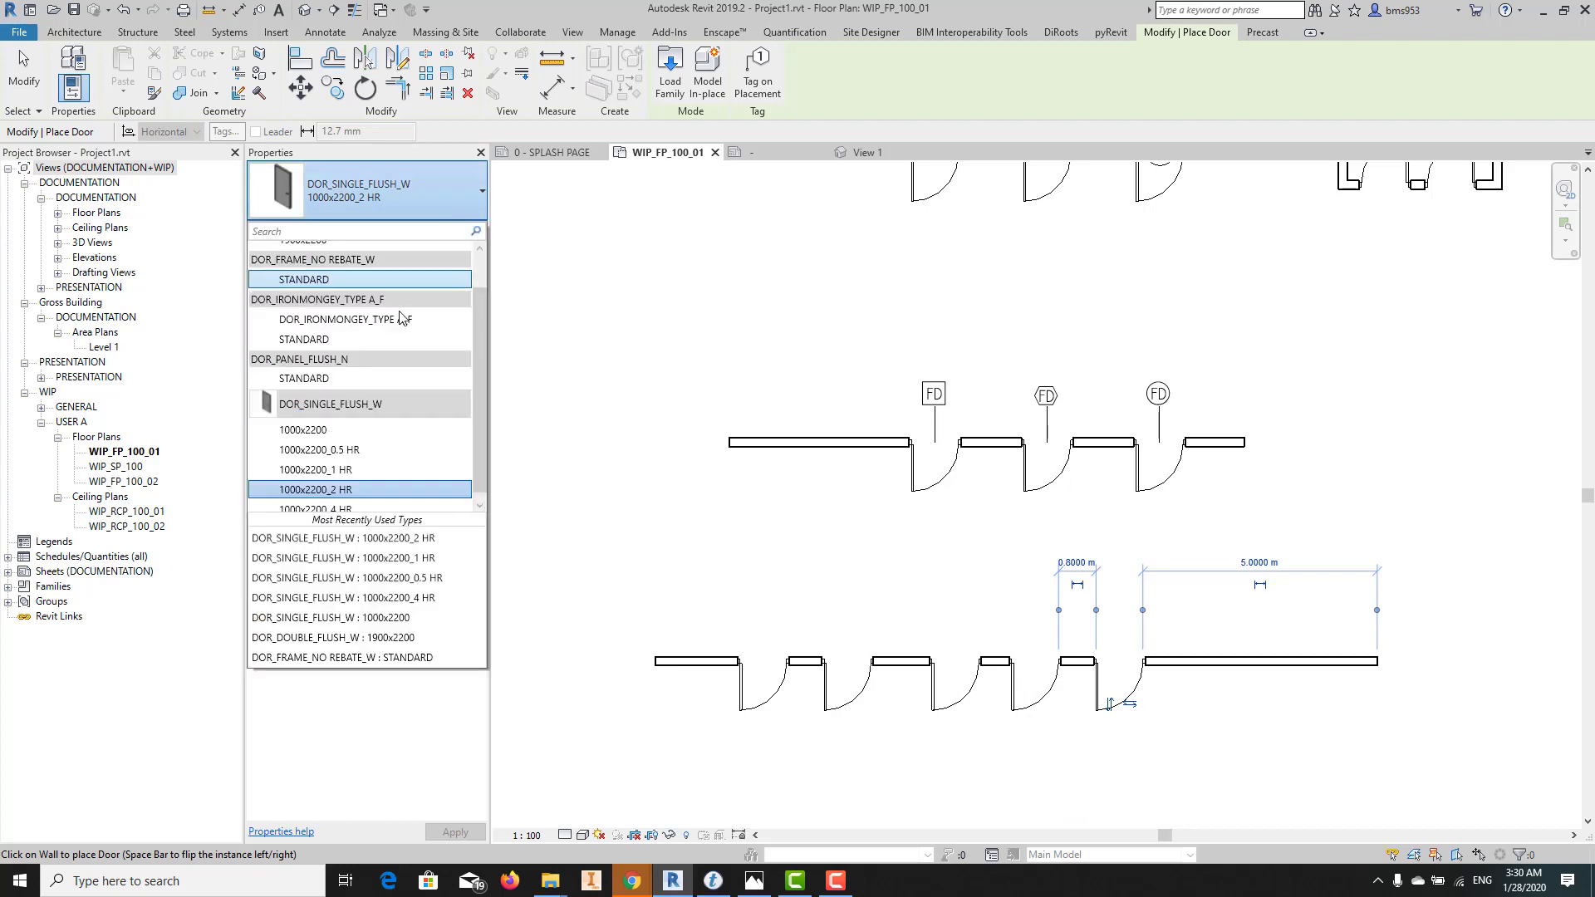
pyautogui.click(392, 470)
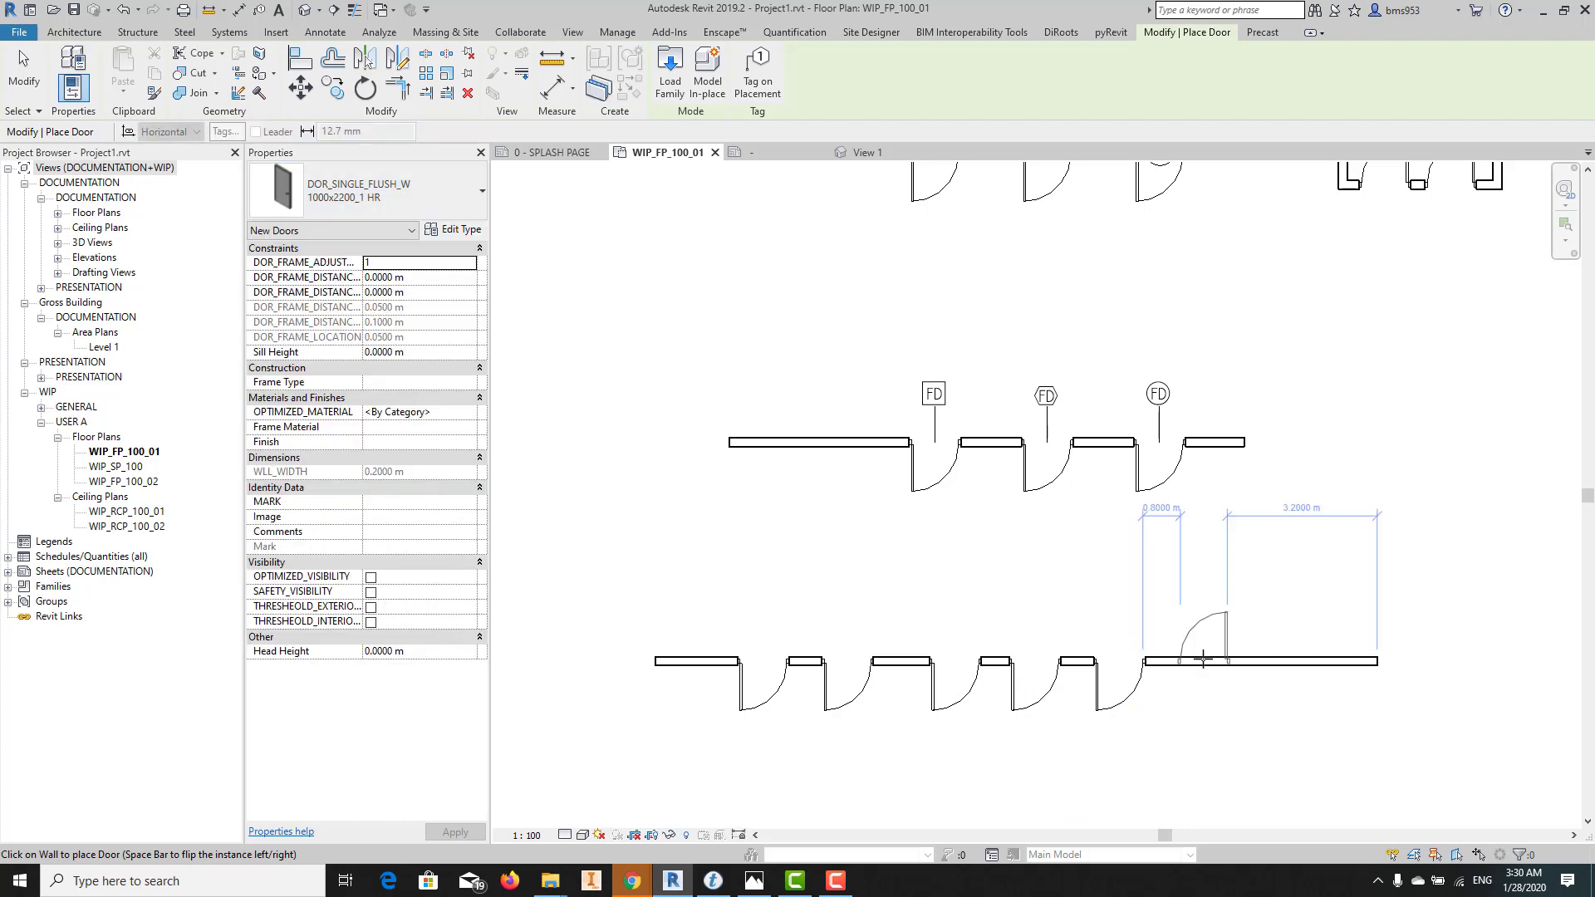
pyautogui.click(1292, 662)
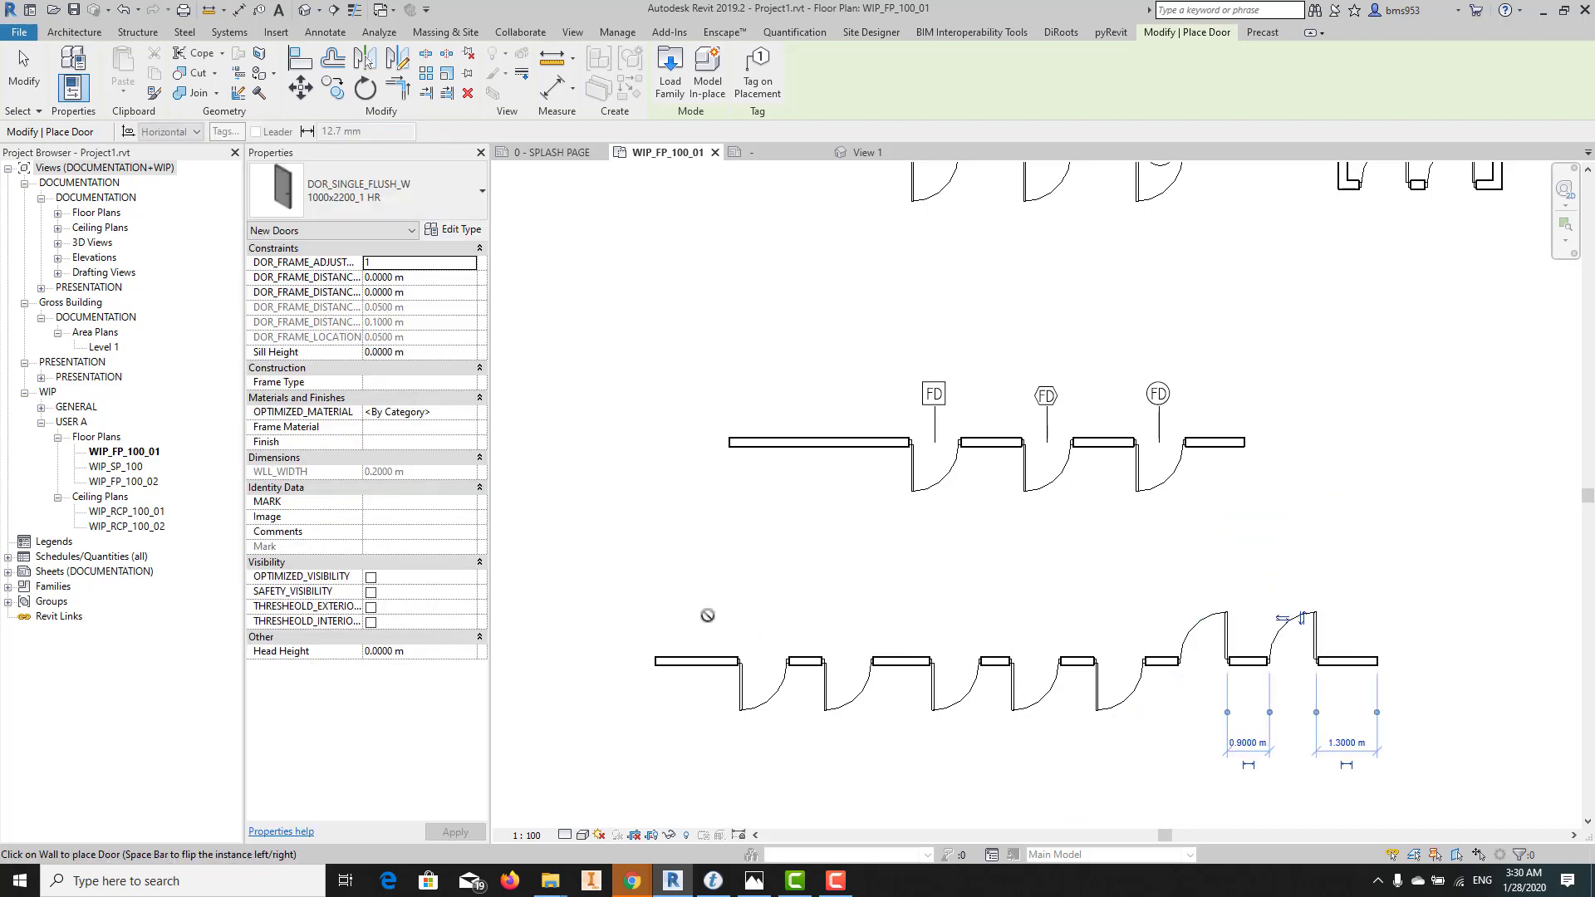
pyautogui.click(679, 662)
pyautogui.press('Escape')
pyautogui.press('Escape')
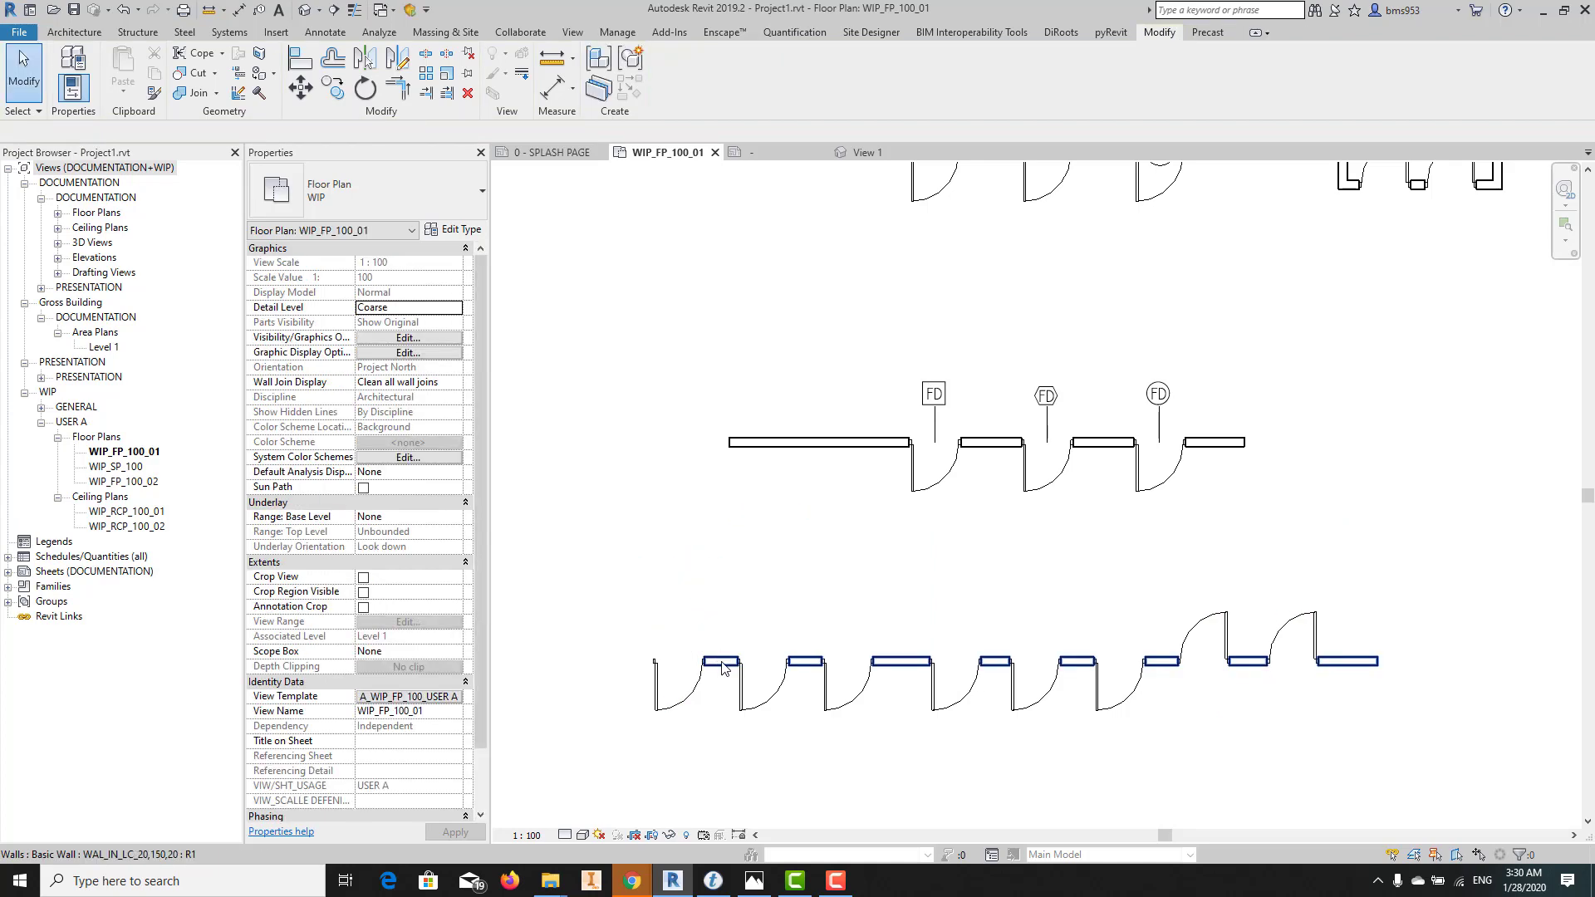
# Extend the lower wall's left end outward beyond the leftmost door
pyautogui.click(720, 663)
pyautogui.moveTo(655, 662); pyautogui.dragTo(590, 662)
pyautogui.click(744, 618)
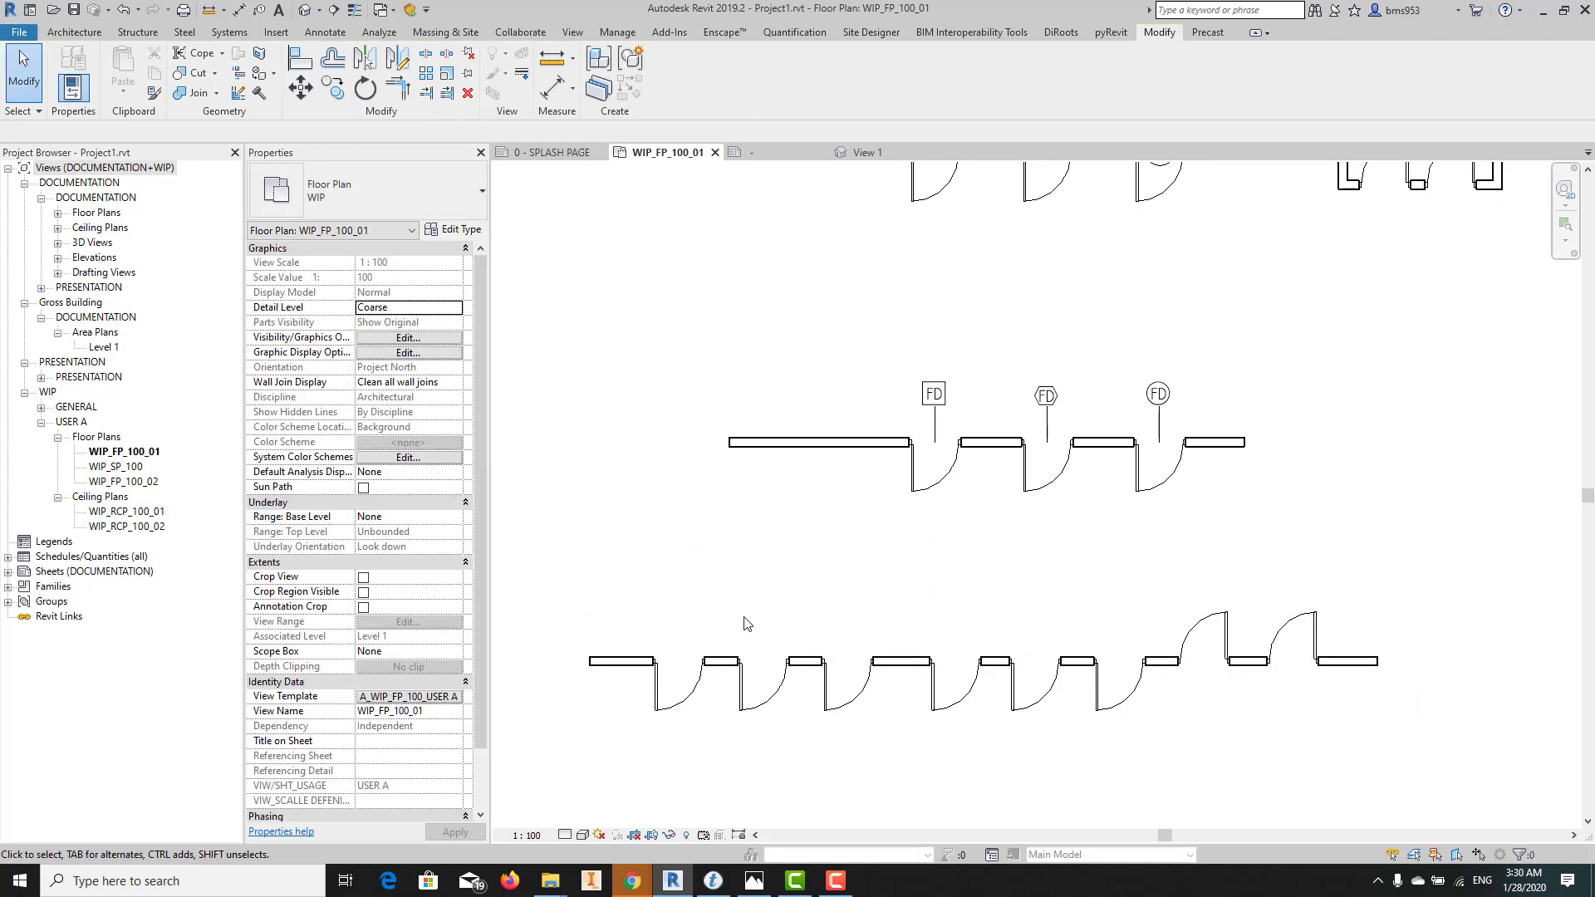
# Tag all eight doors in the lower wall individually by category, with attached-end leaders
pyautogui.press('t')
pyautogui.press('g')
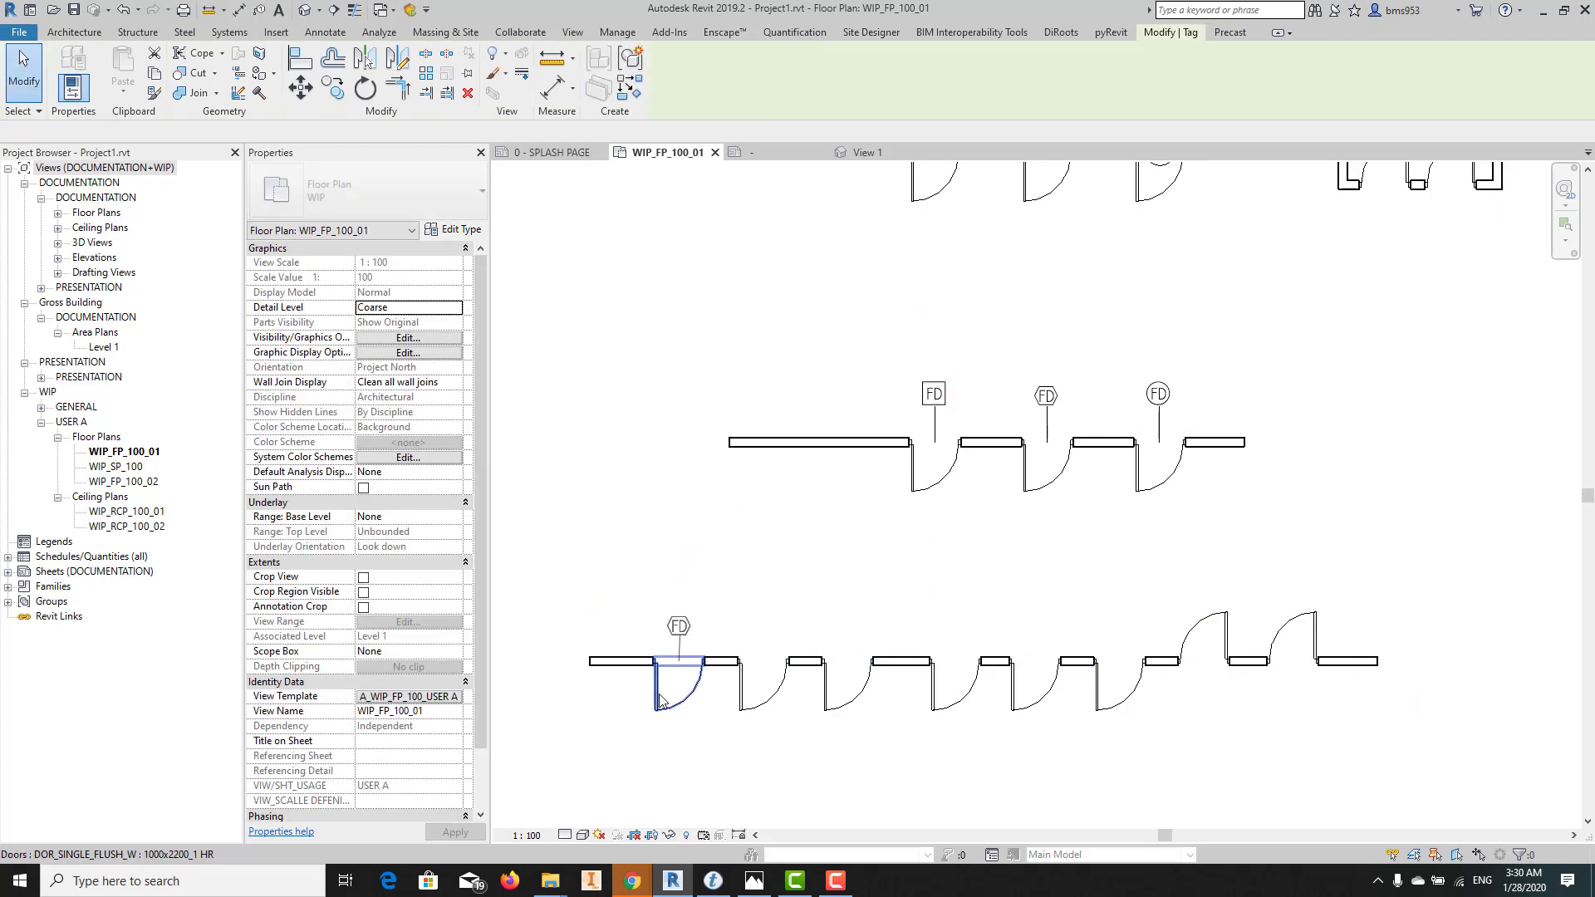
pyautogui.click(678, 686)
pyautogui.click(779, 665)
pyautogui.click(856, 688)
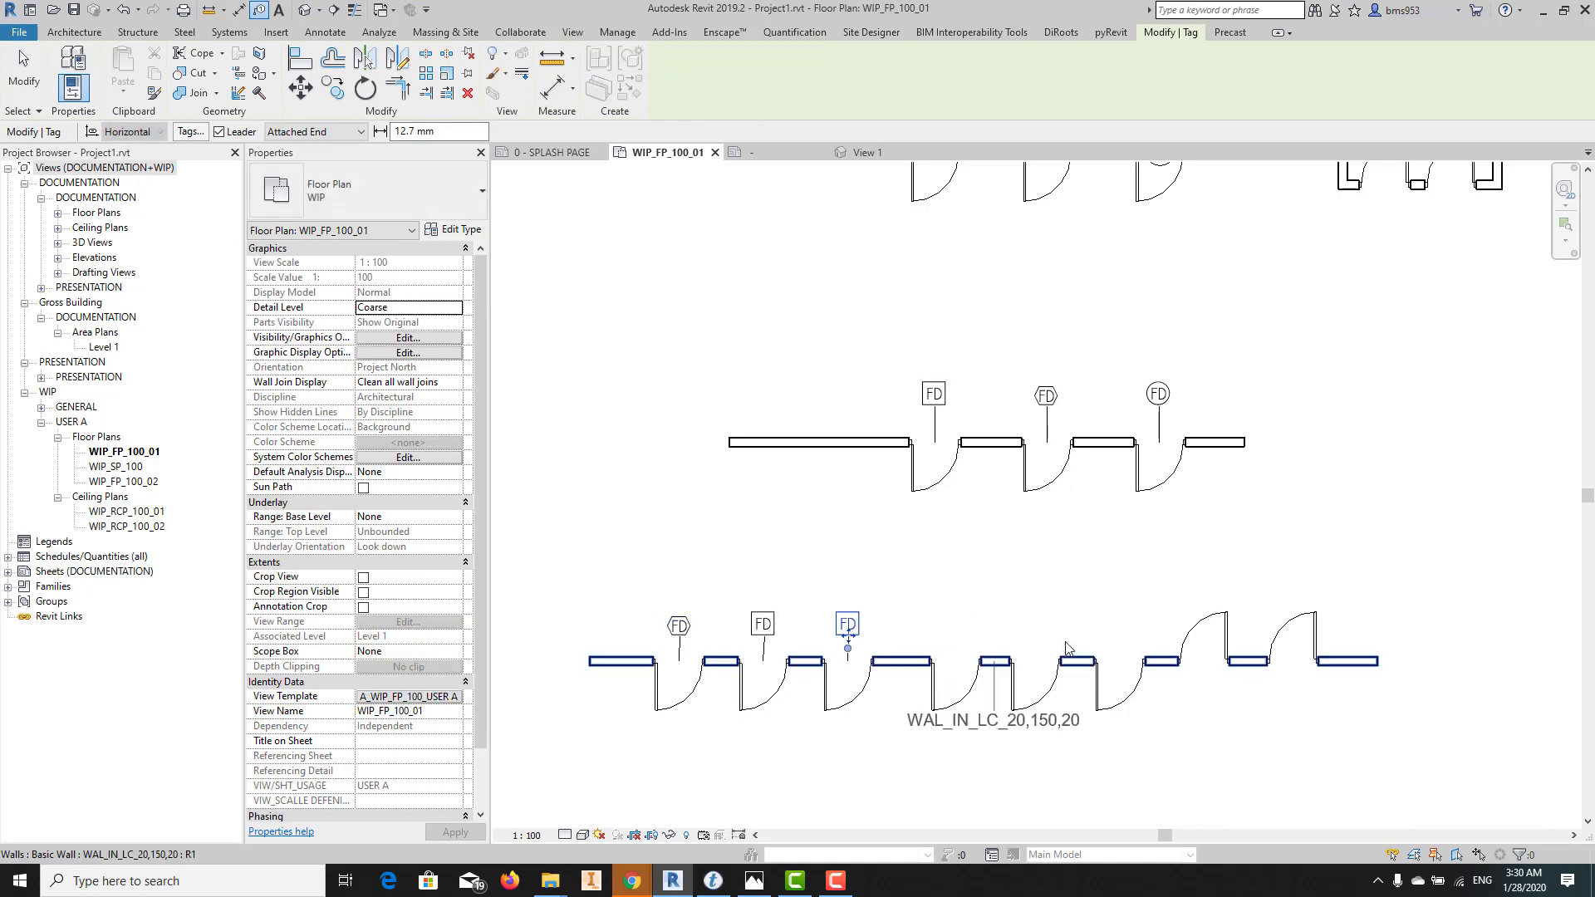
pyautogui.click(972, 699)
pyautogui.click(1042, 691)
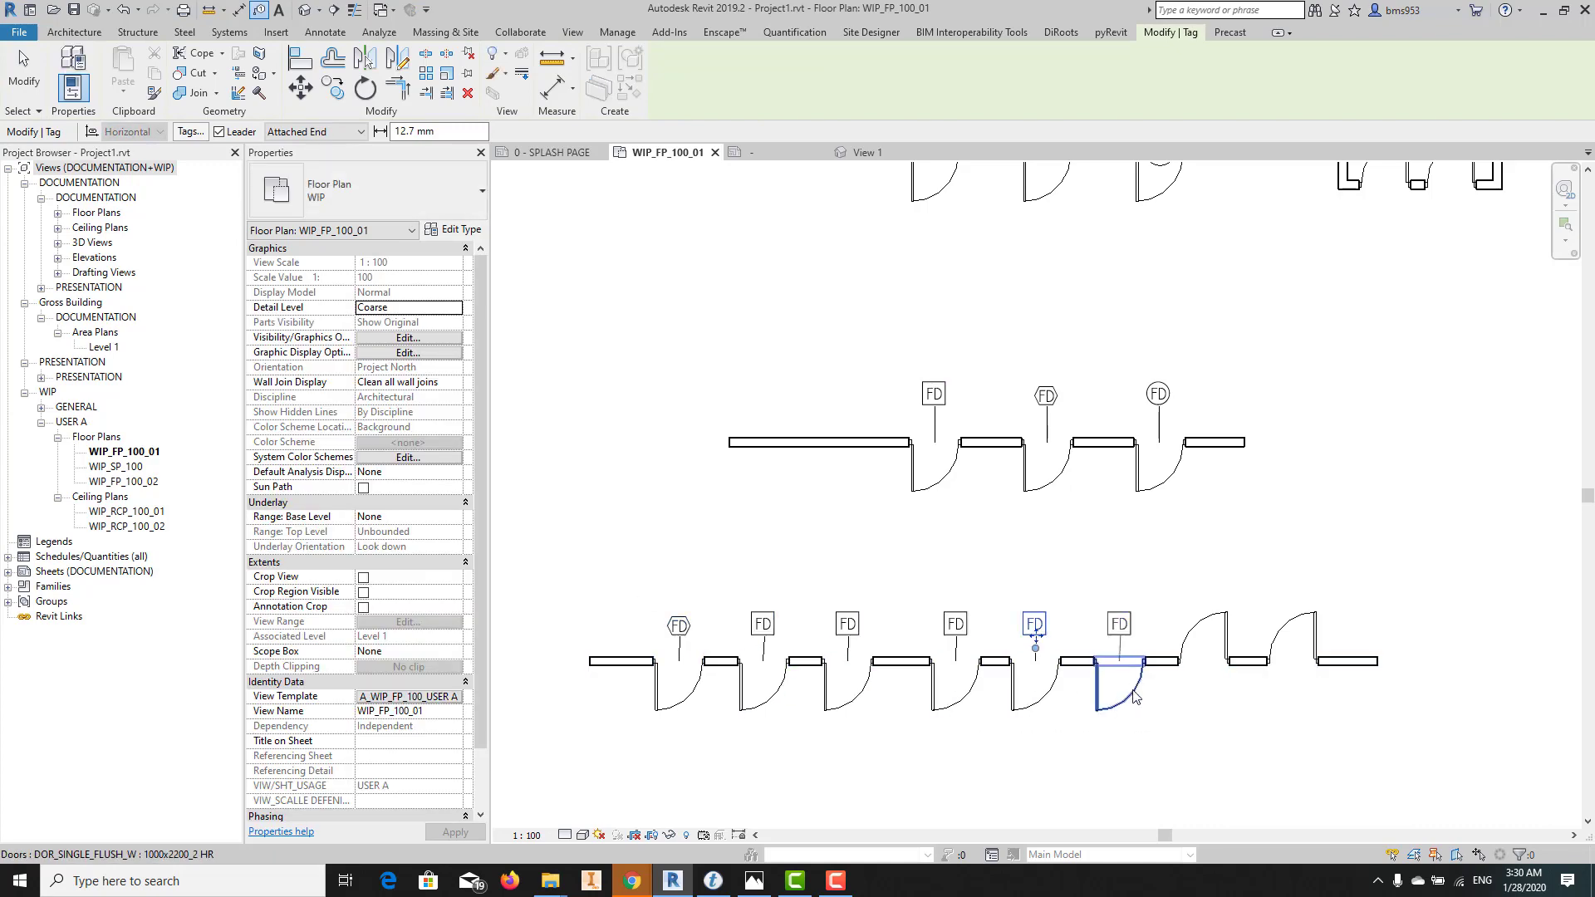
pyautogui.click(1132, 689)
pyautogui.click(1211, 652)
pyautogui.press('Escape')
pyautogui.press('Escape')
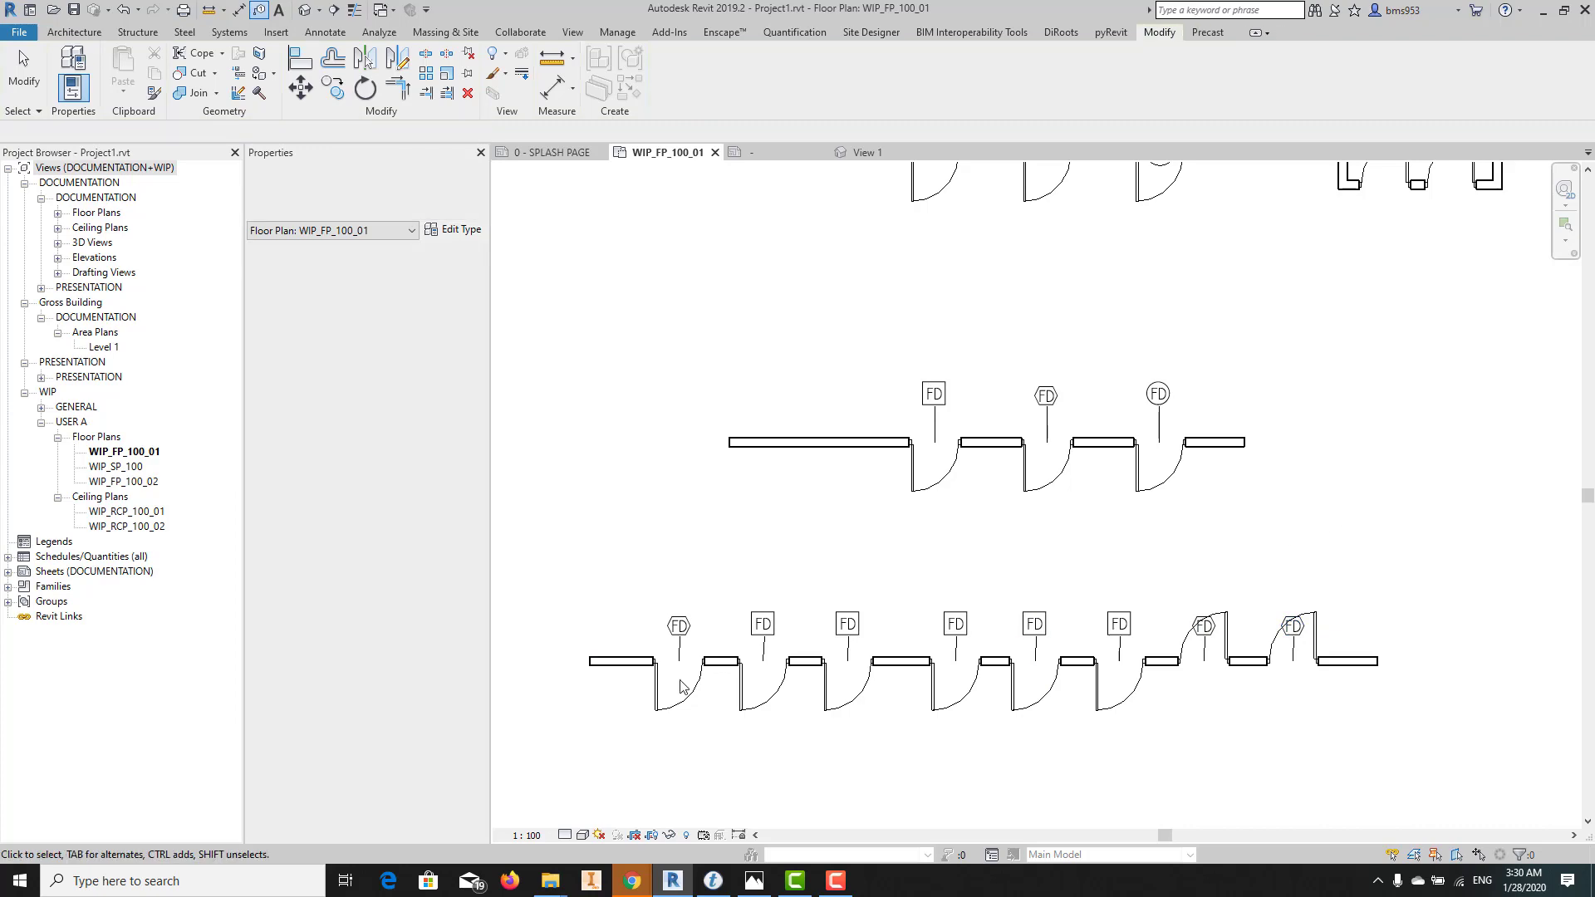
pyautogui.scroll(2, 648, 680)
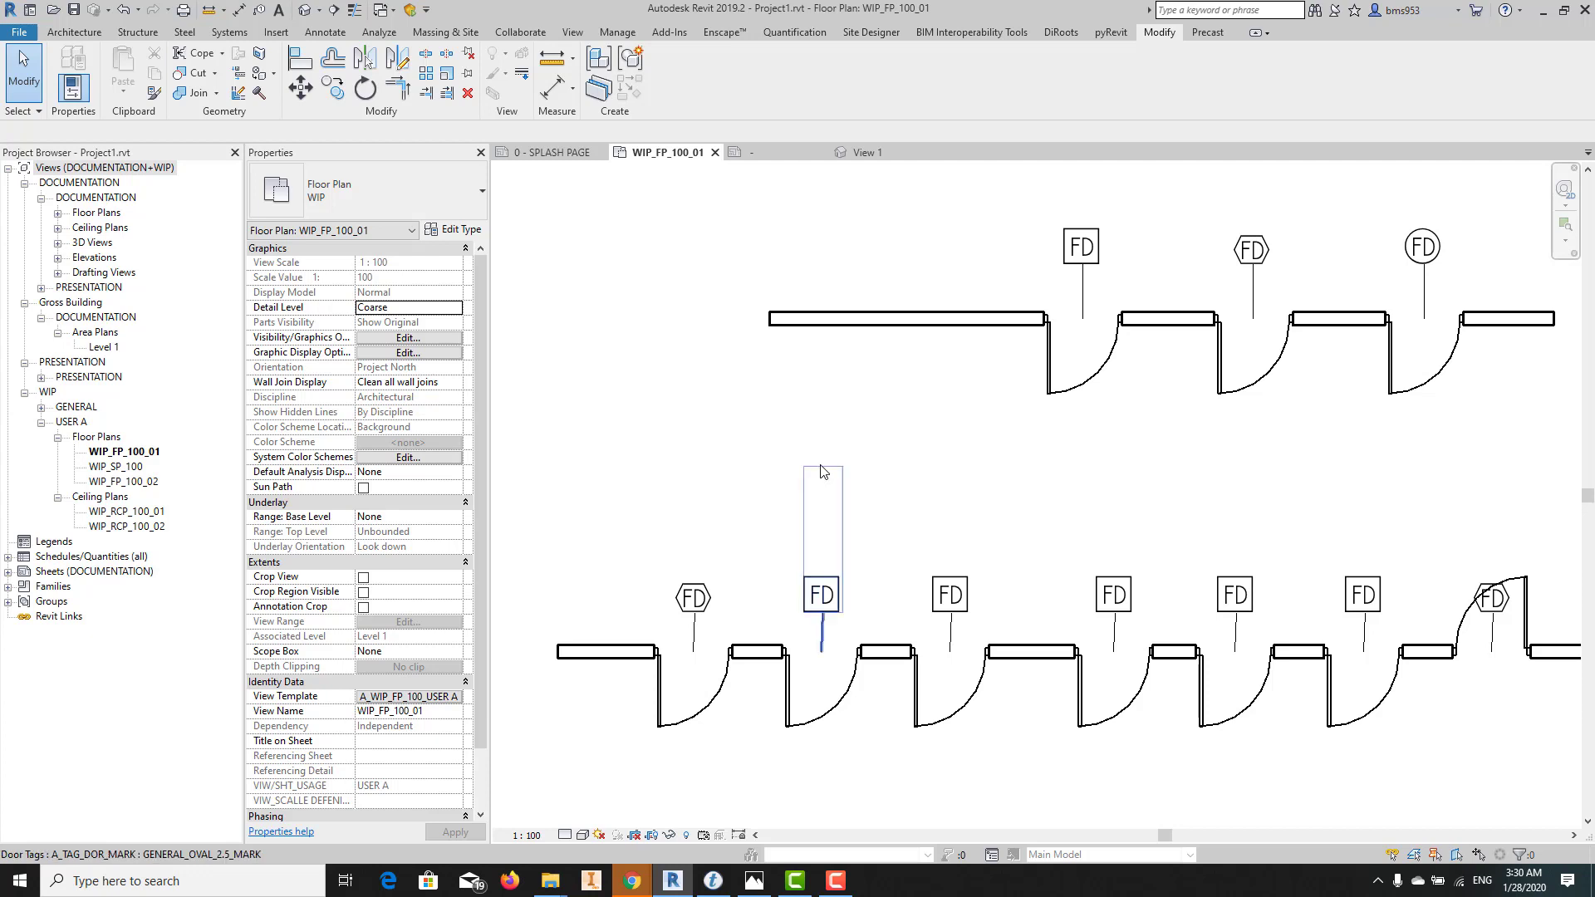
pyautogui.scroll(-3, 861, 510)
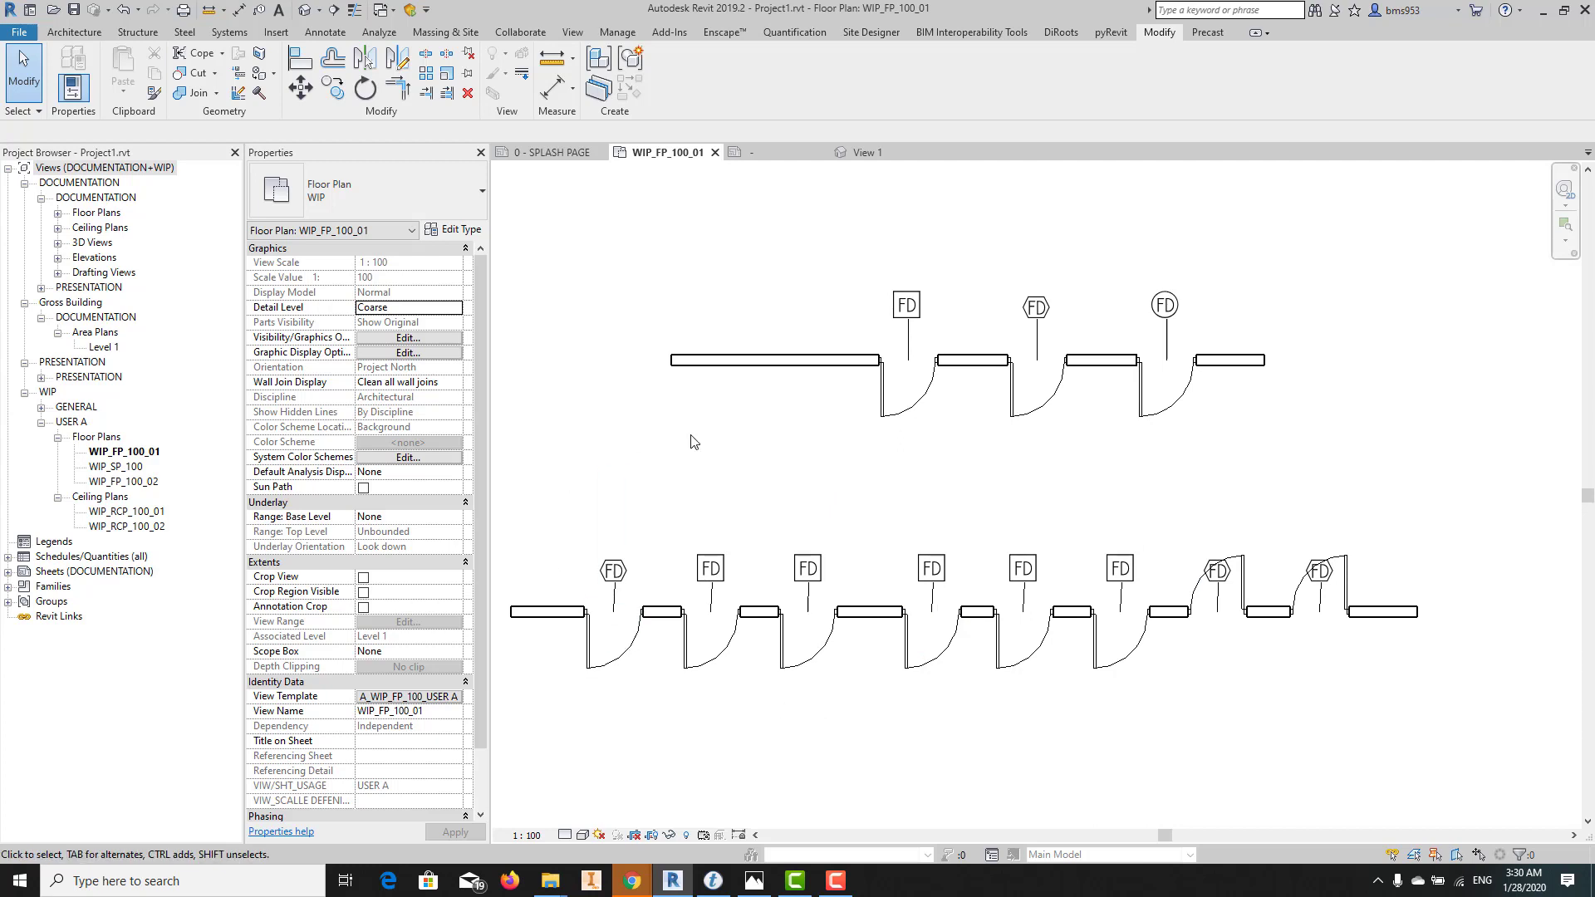
pyautogui.moveTo(1299, 459); pyautogui.dragTo(1186, 465, button='middle')
pyautogui.moveTo(680, 657); pyautogui.dragTo(753, 604, button='middle')
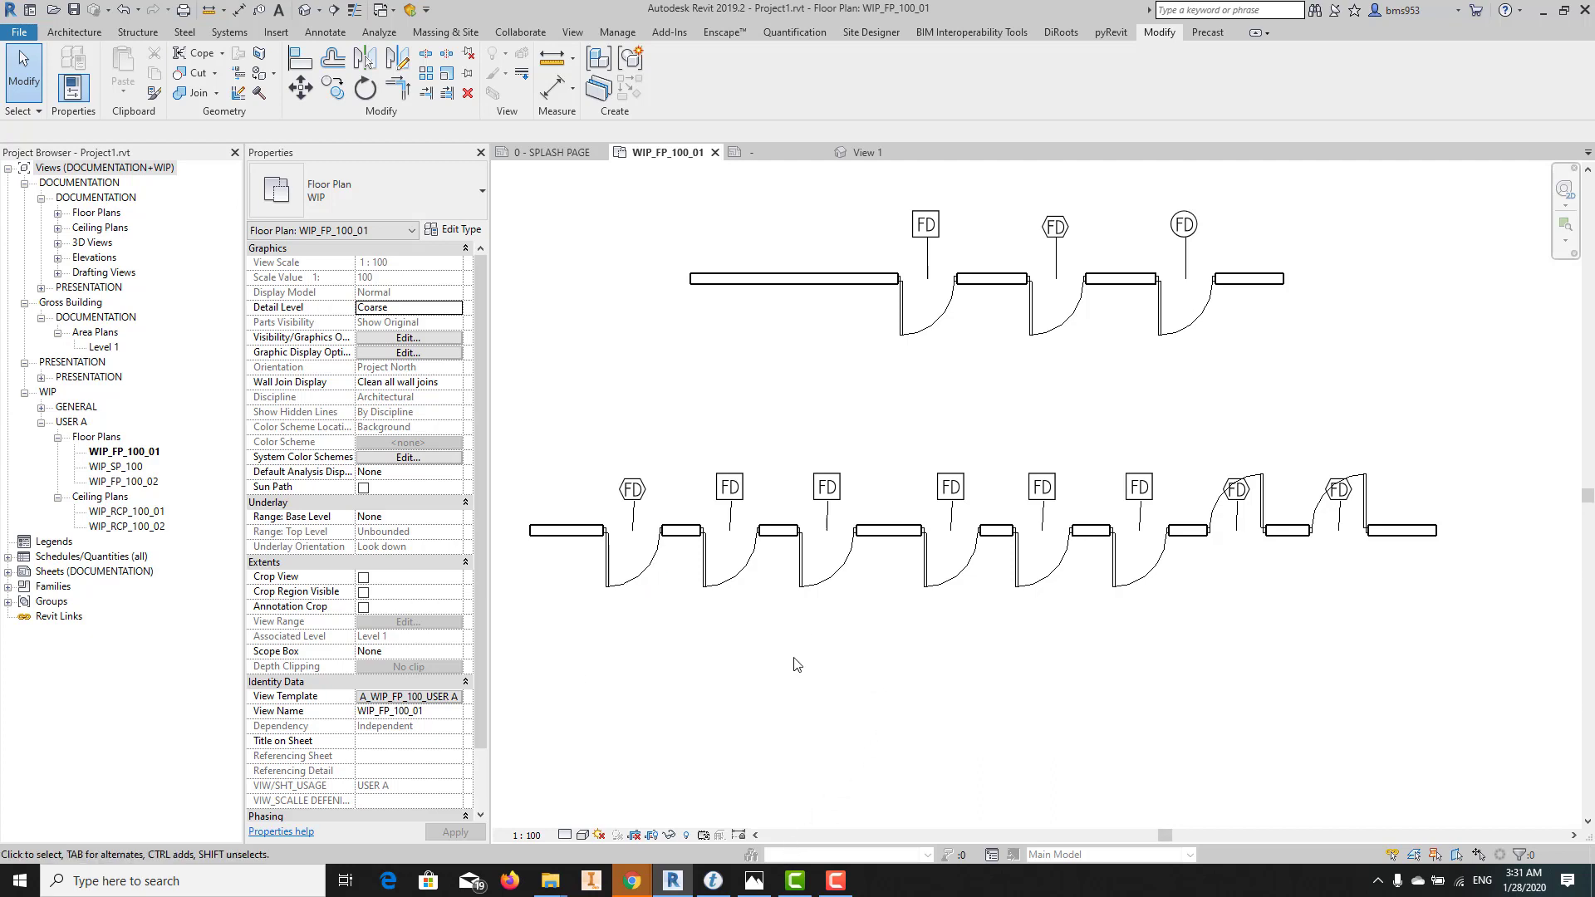
# Open the family of the leftmost door's hexagonal FD tag in the lower wall for editing
pyautogui.click(646, 573)
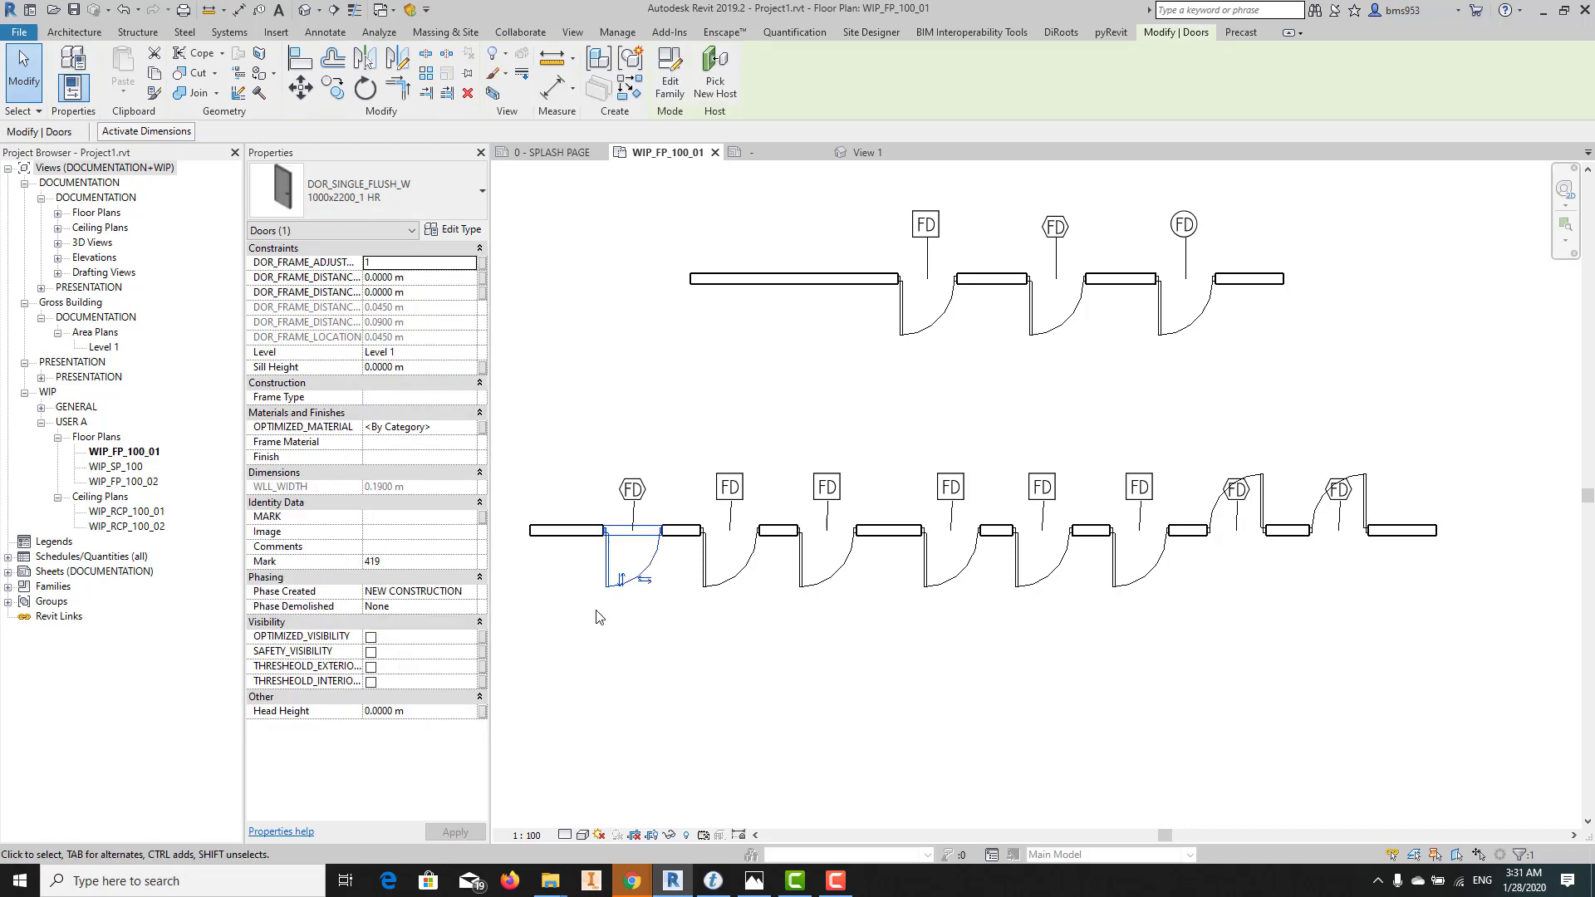
pyautogui.scroll(4, 631, 573)
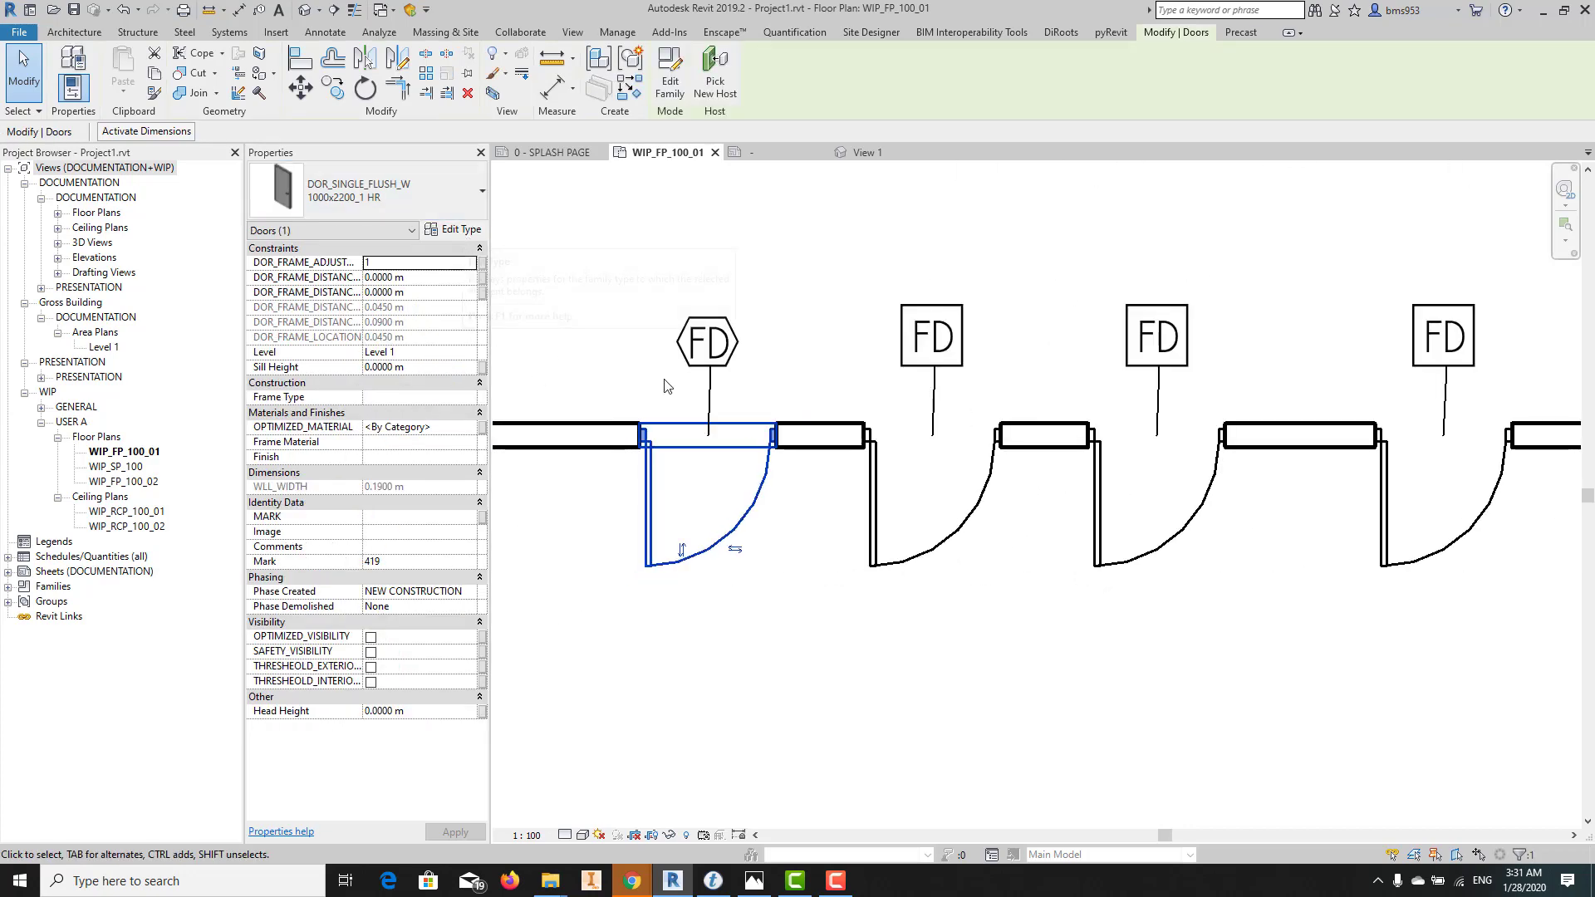
pyautogui.click(698, 359)
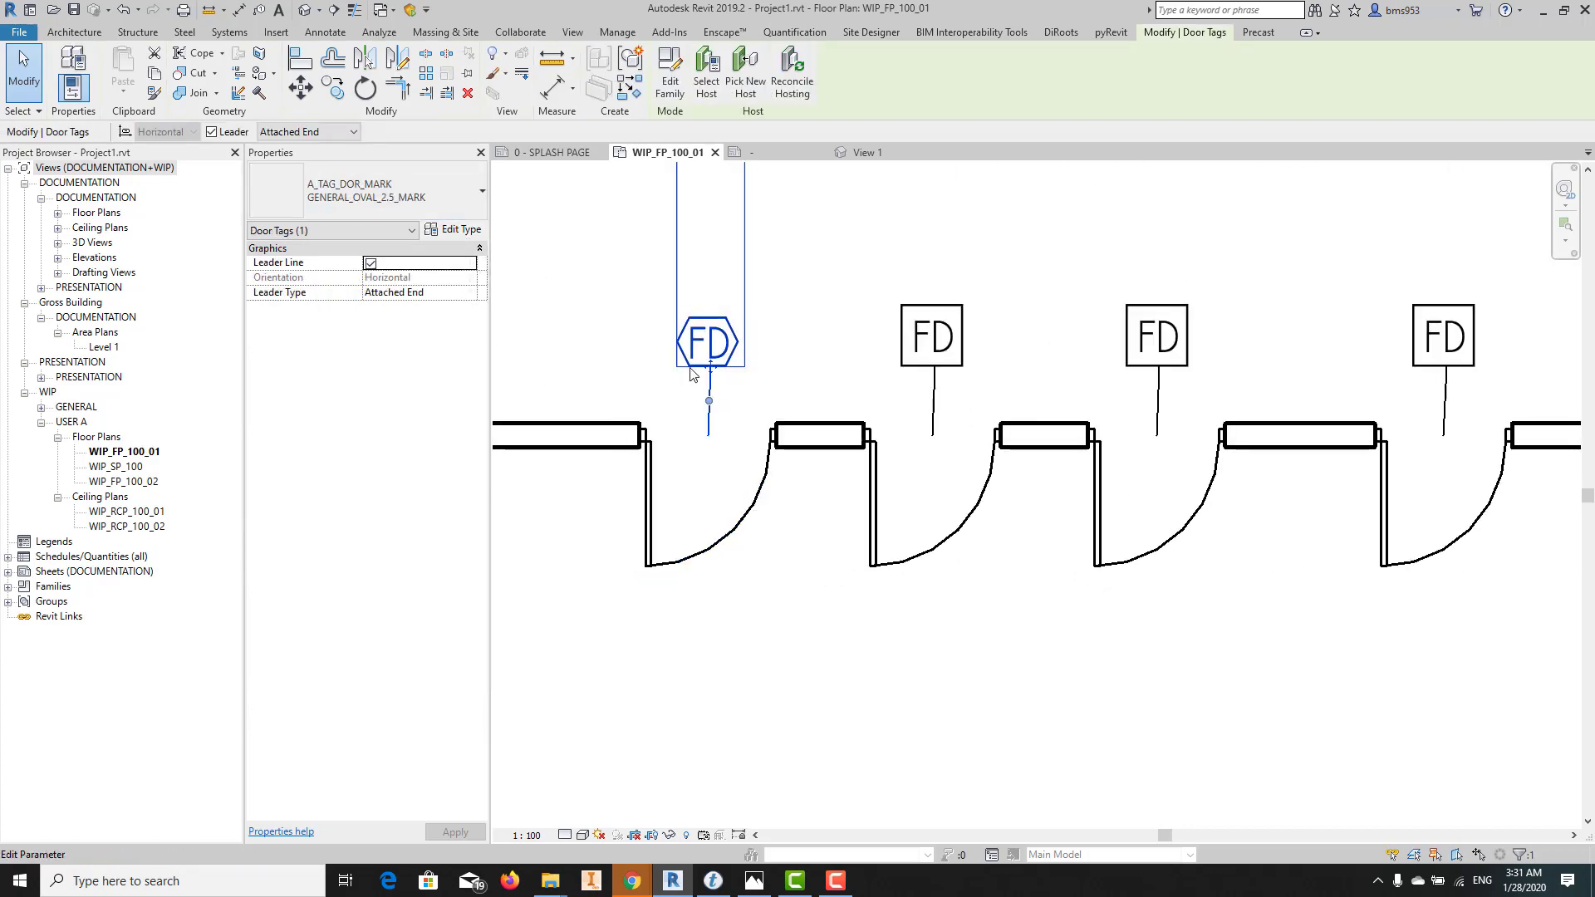
pyautogui.click(669, 80)
pyautogui.scroll(1, 1067, 475)
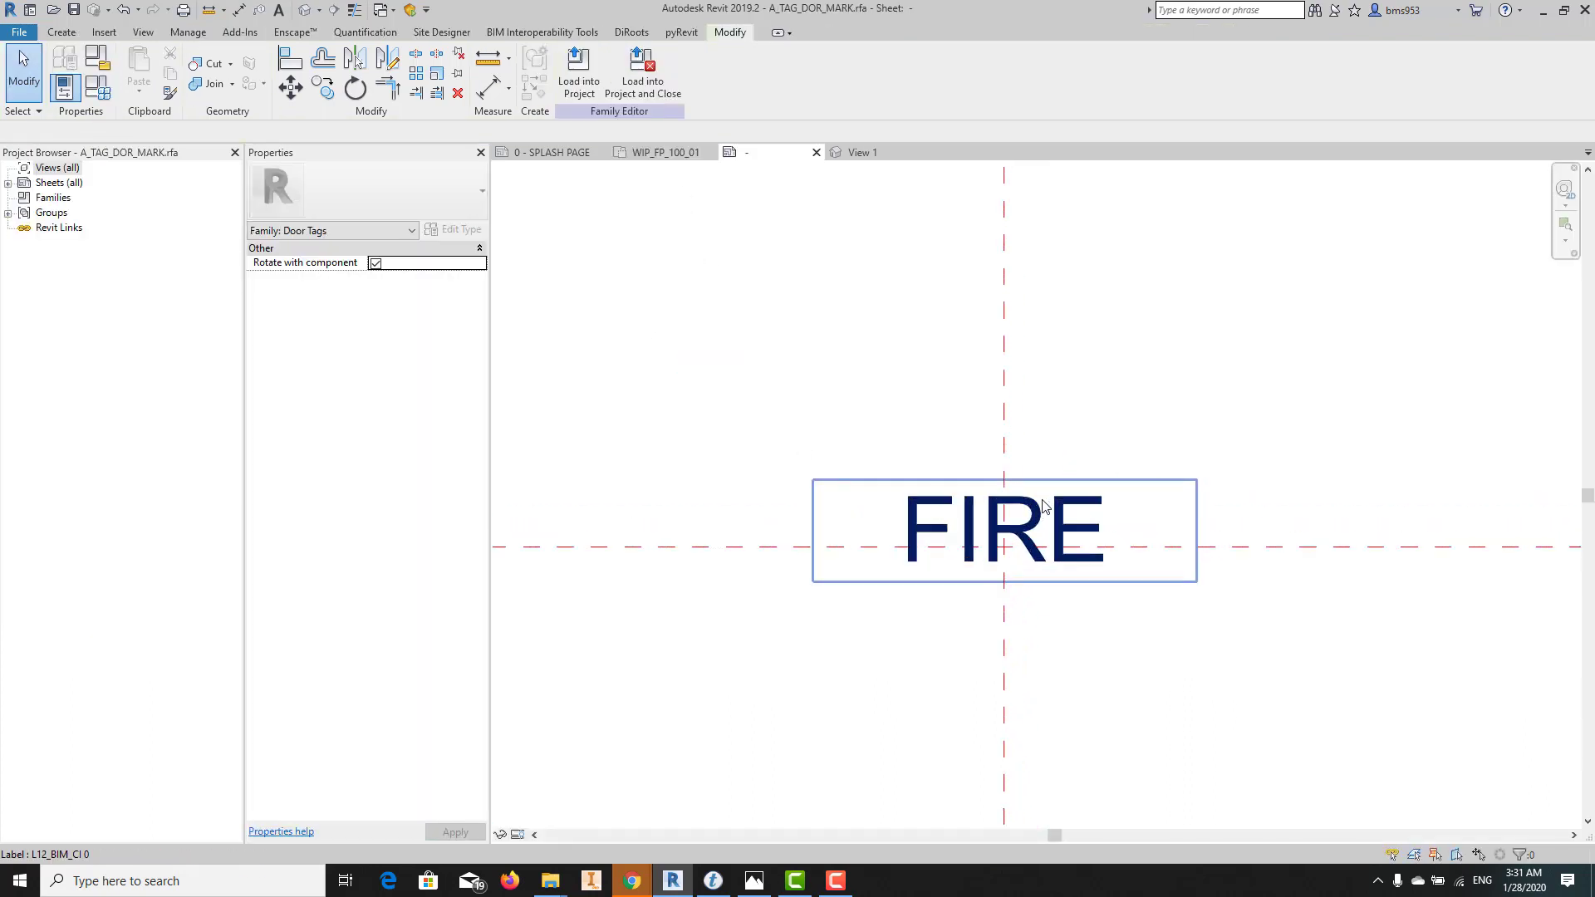
# Inspect the FIRE label's parameters and the properties of FIRE RATE_SYMBOL in the tag family
pyautogui.click(955, 523)
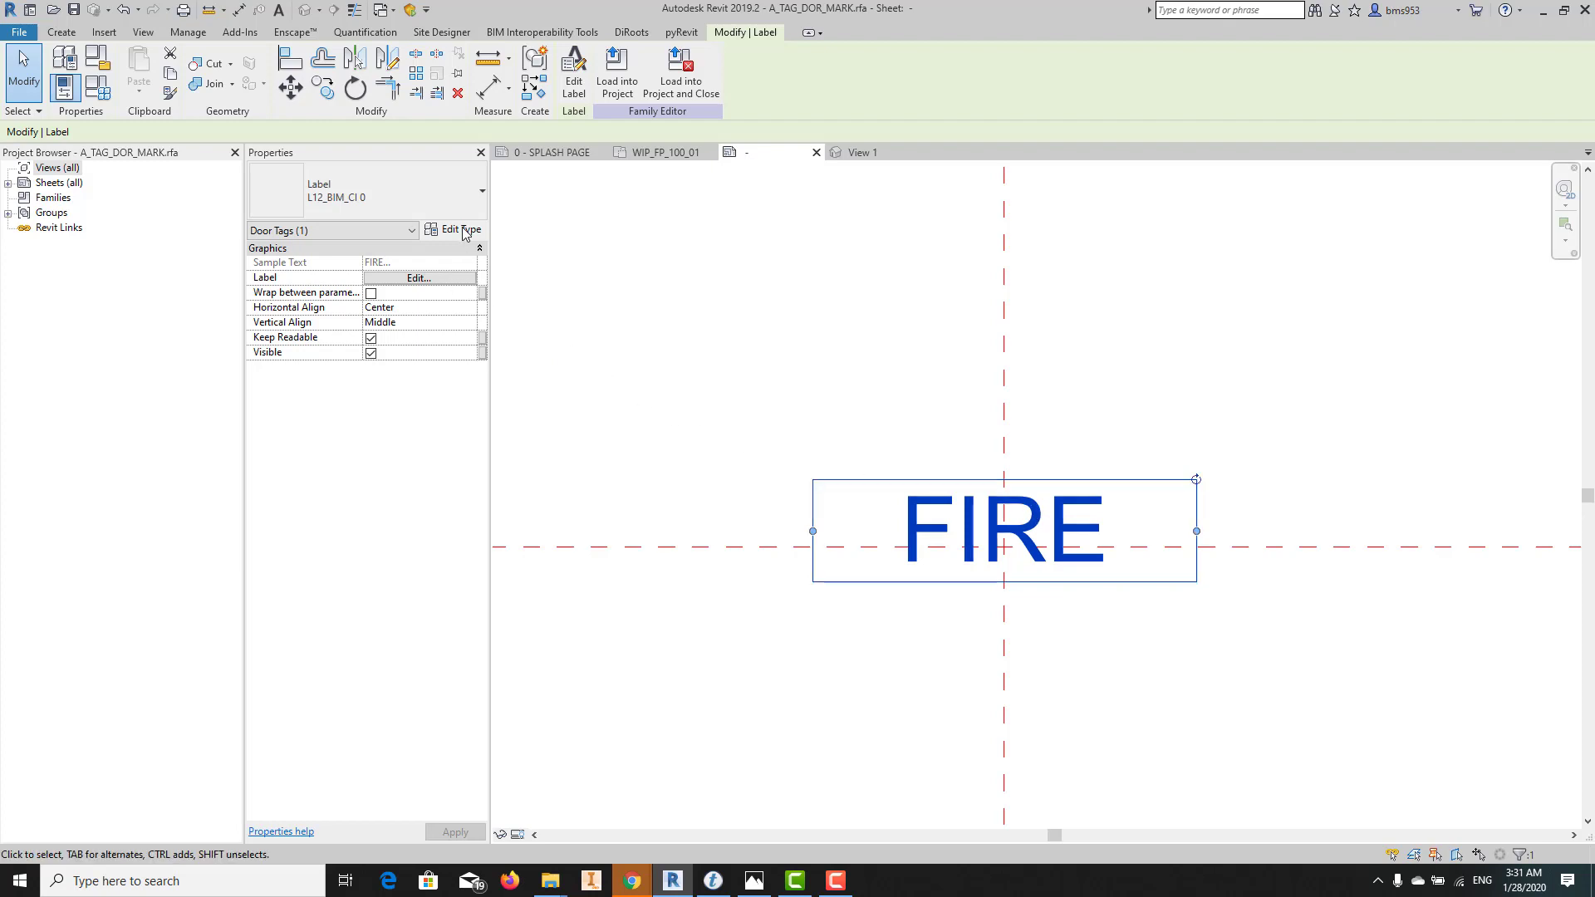
pyautogui.click(574, 75)
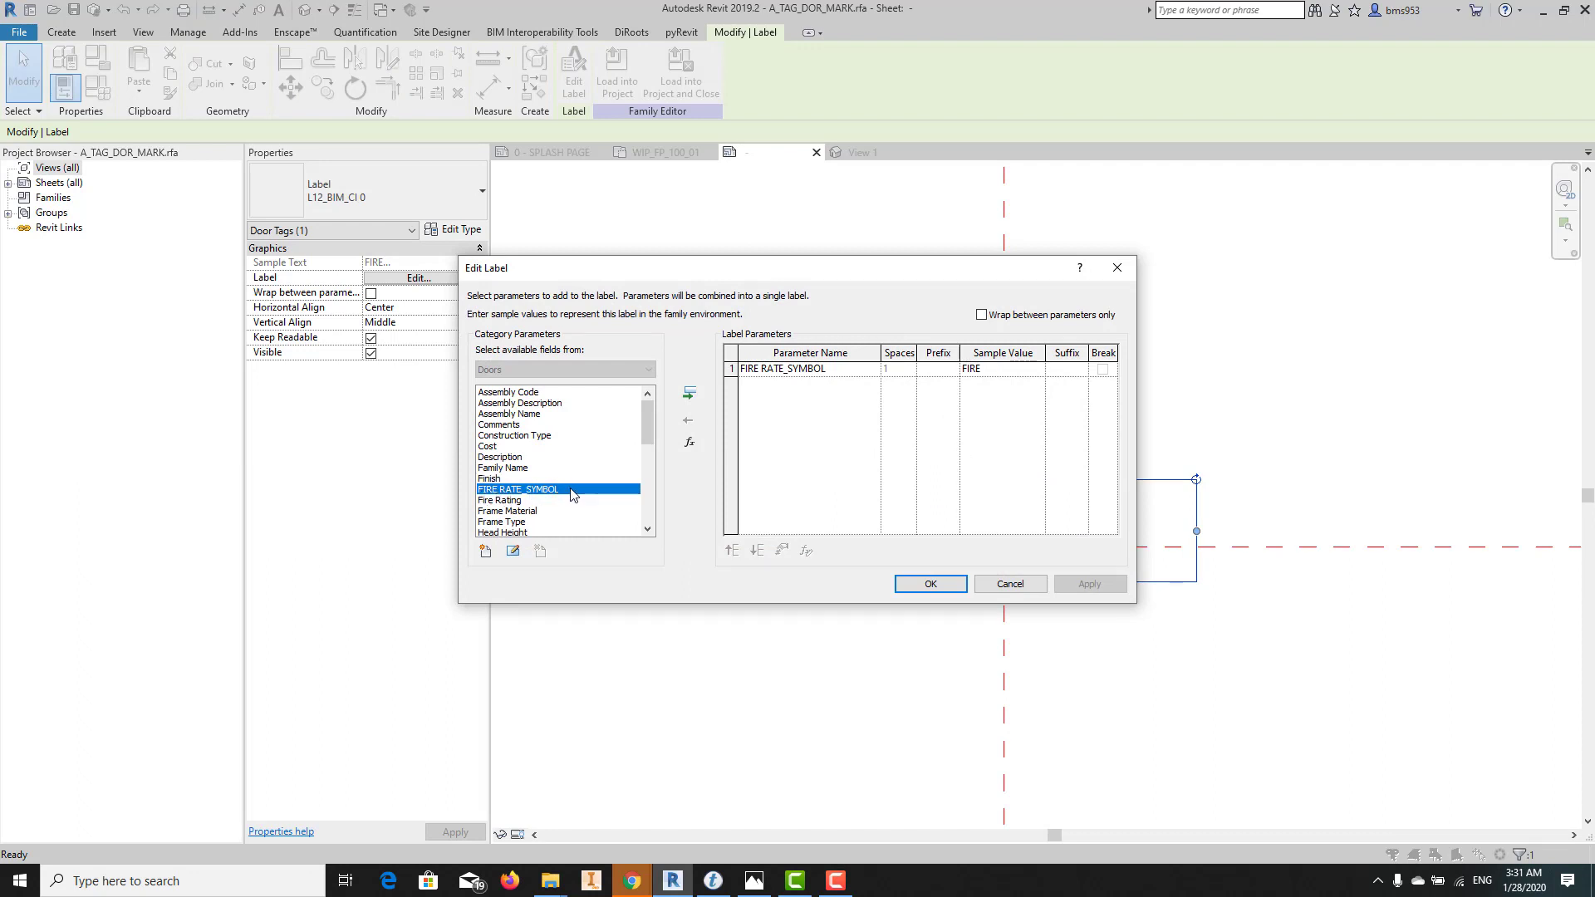
pyautogui.click(512, 551)
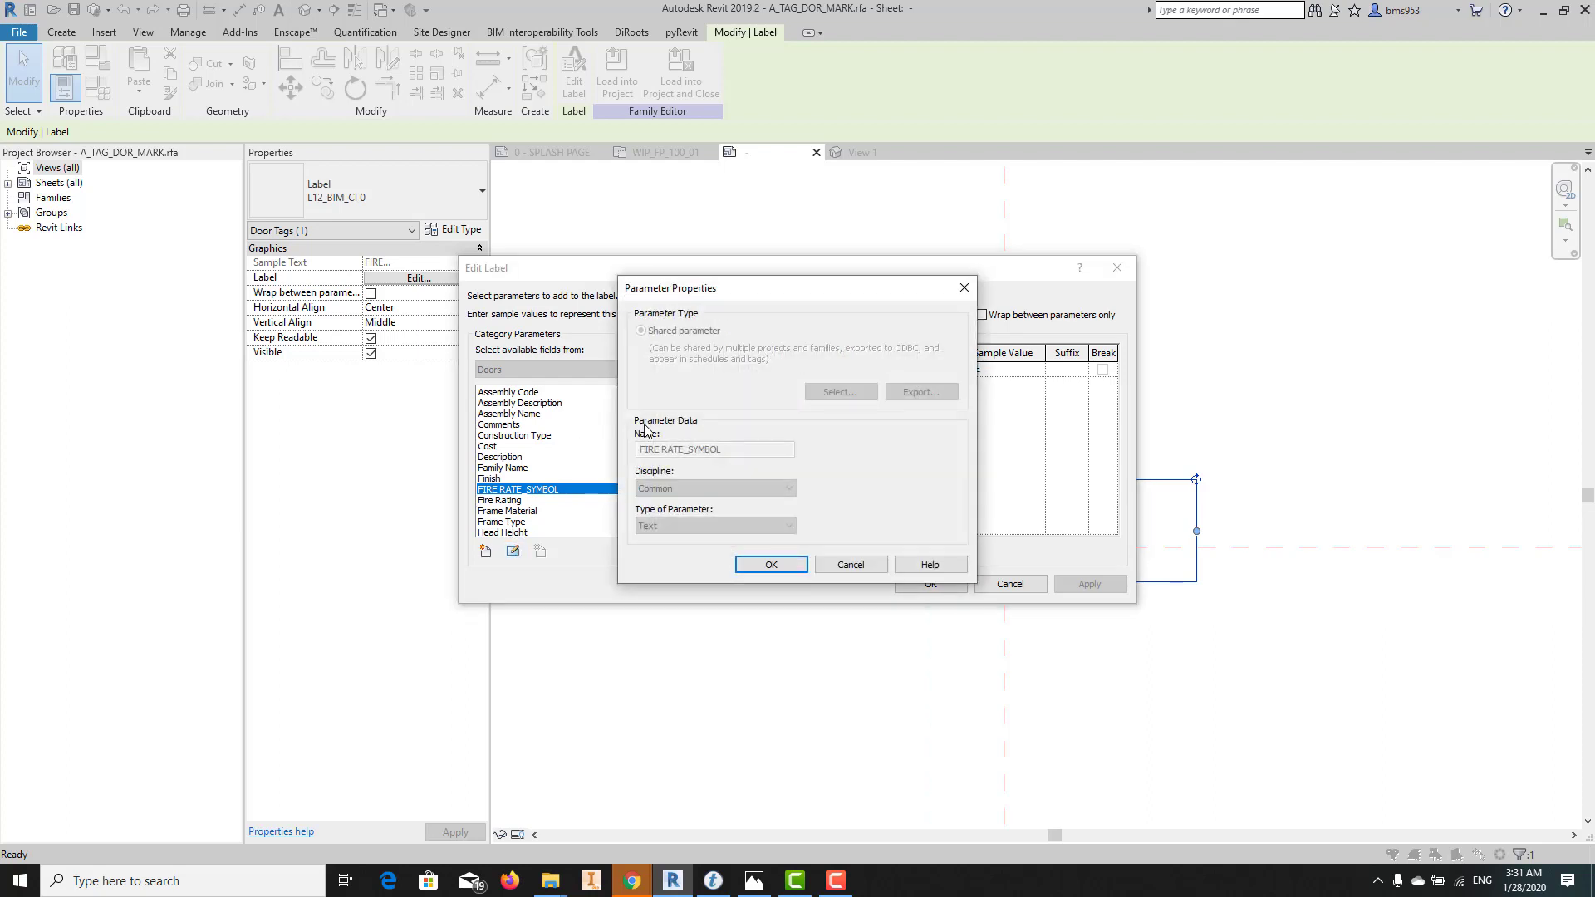
pyautogui.click(851, 564)
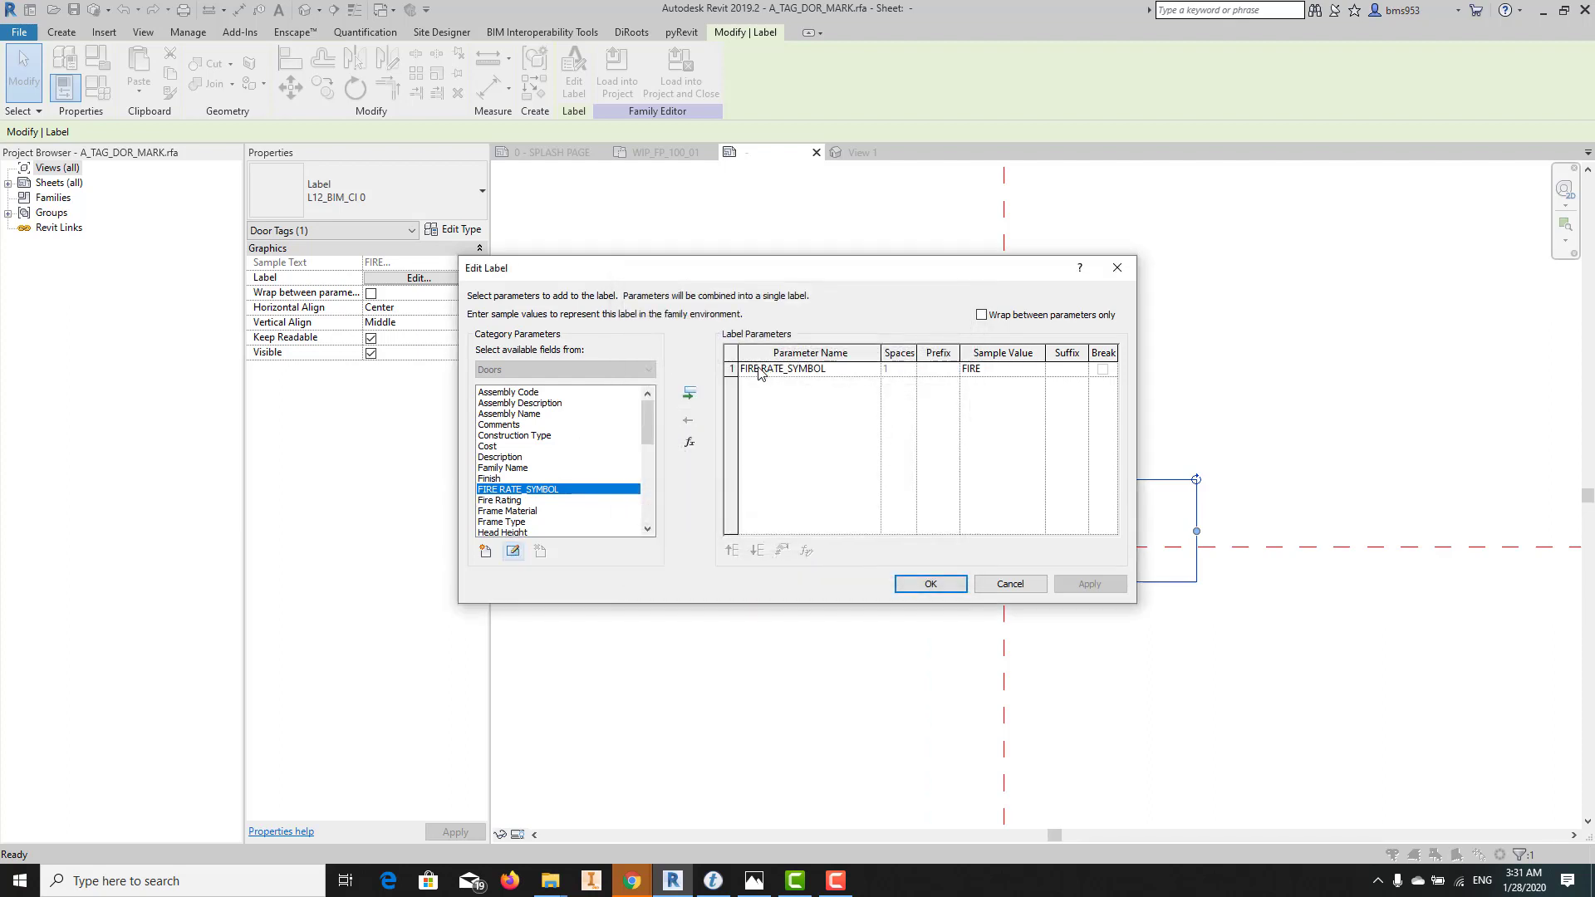
pyautogui.click(932, 584)
# Return to the WIP_FP_100_01 plan, open the leftmost door's family for editing and show its Ref. Level plan
pyautogui.click(675, 153)
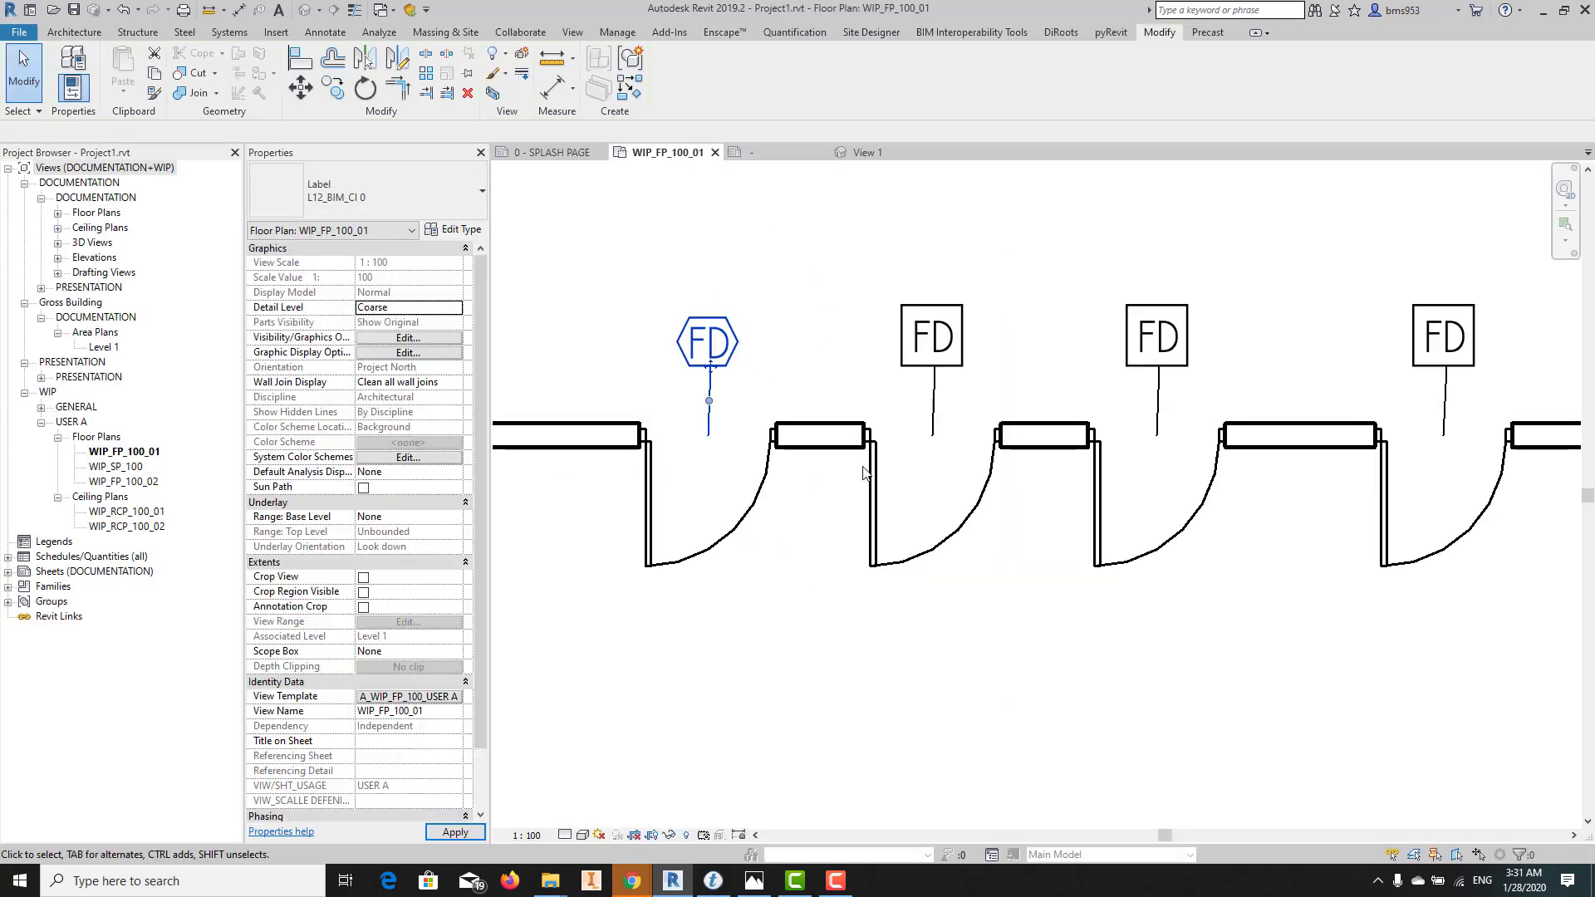
pyautogui.click(708, 555)
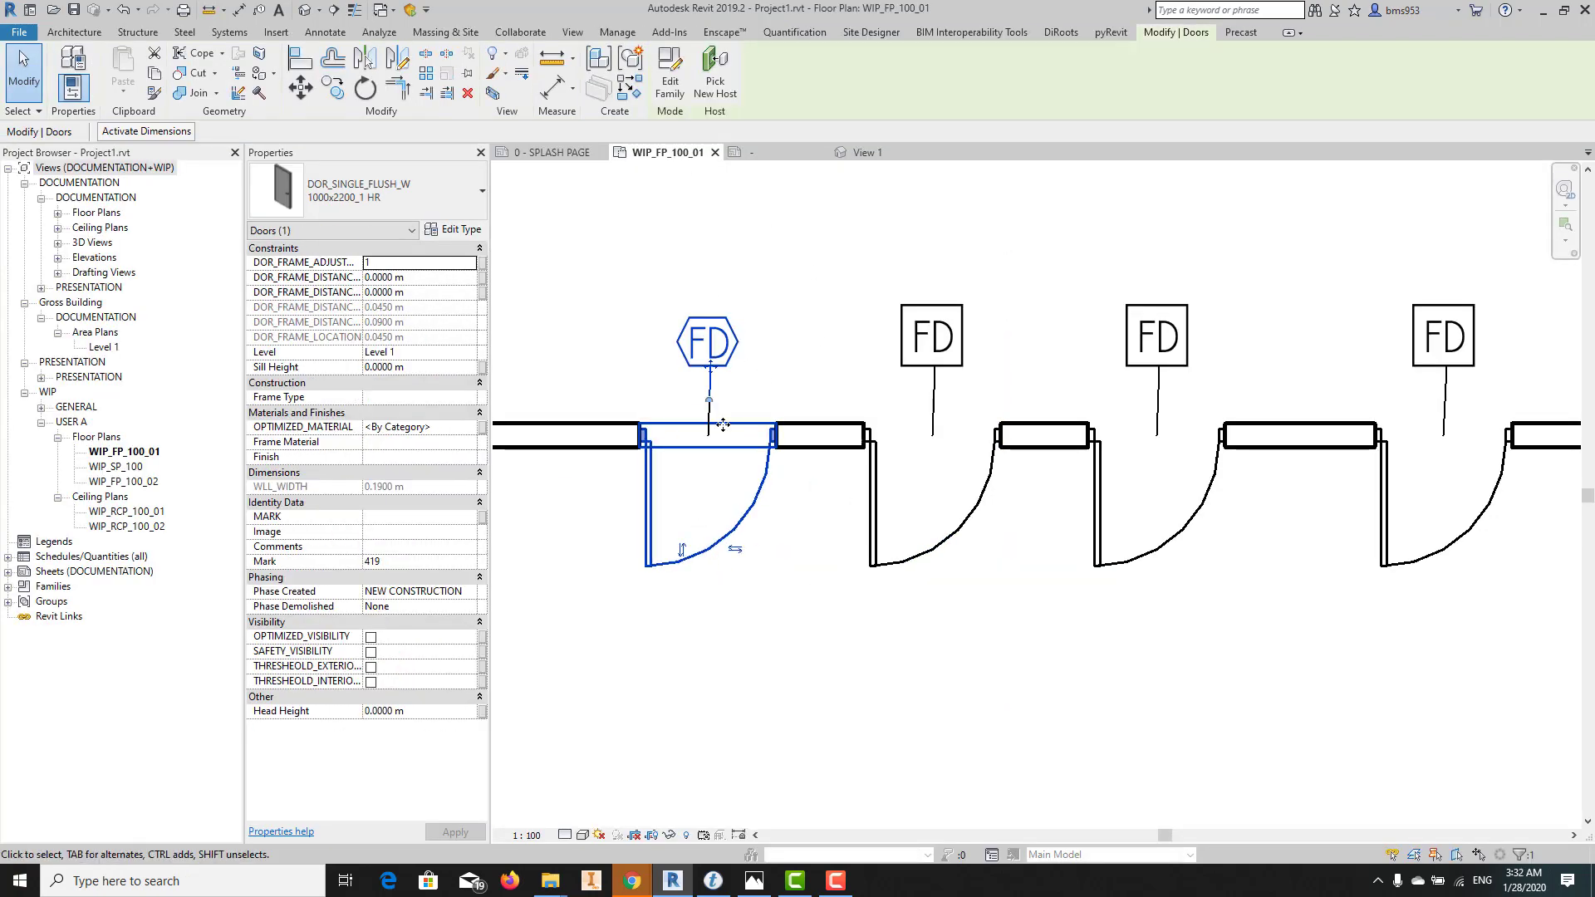
pyautogui.click(676, 80)
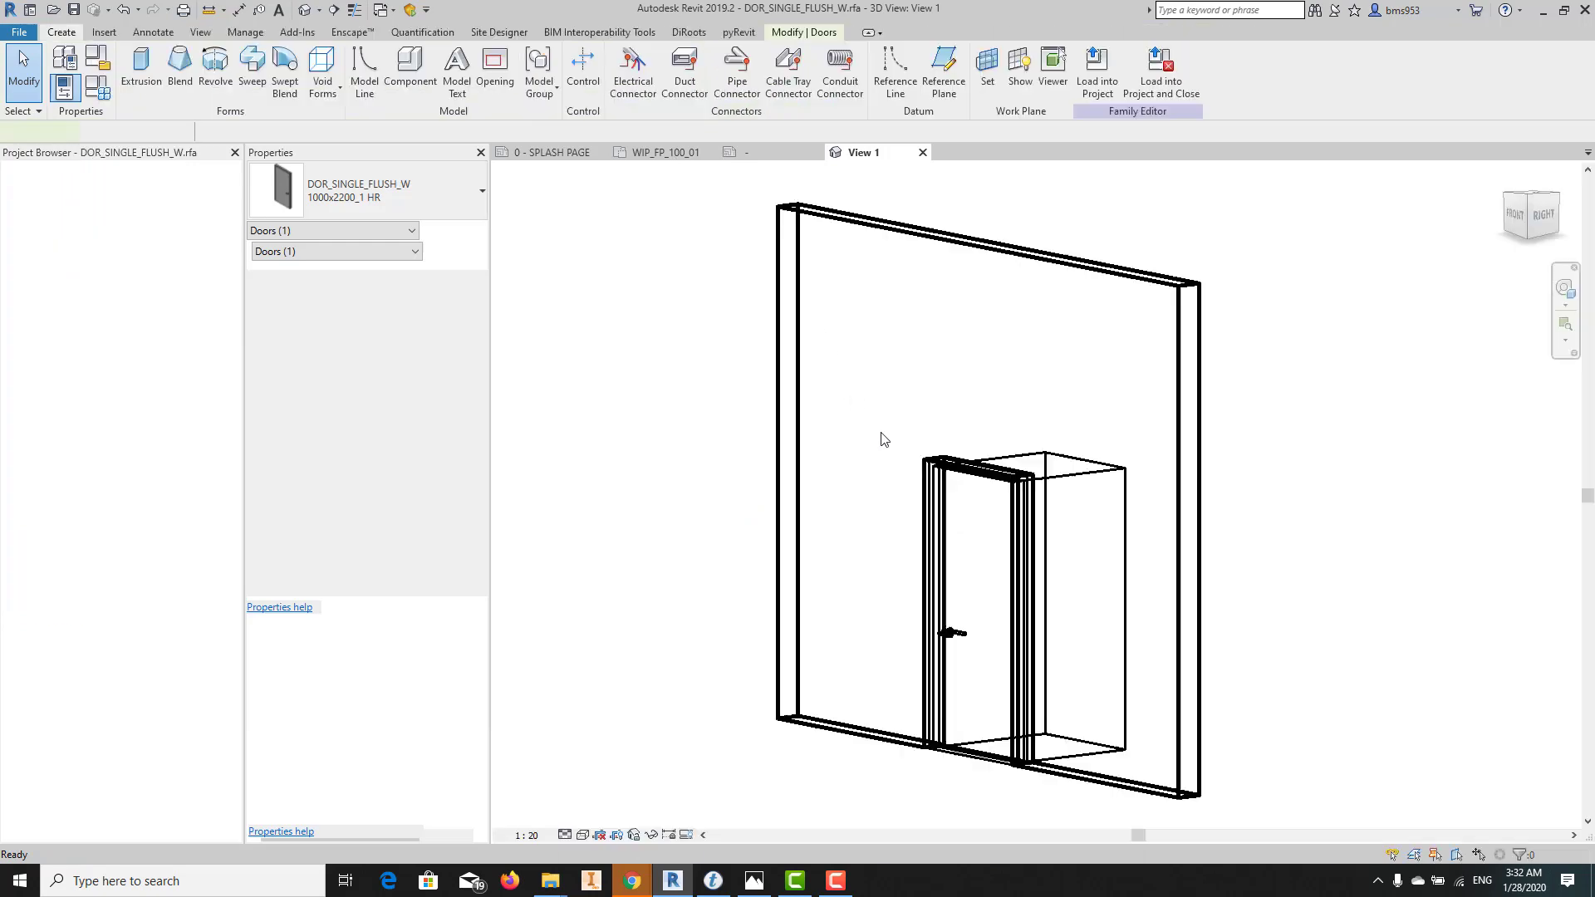
pyautogui.doubleClick(88, 200)
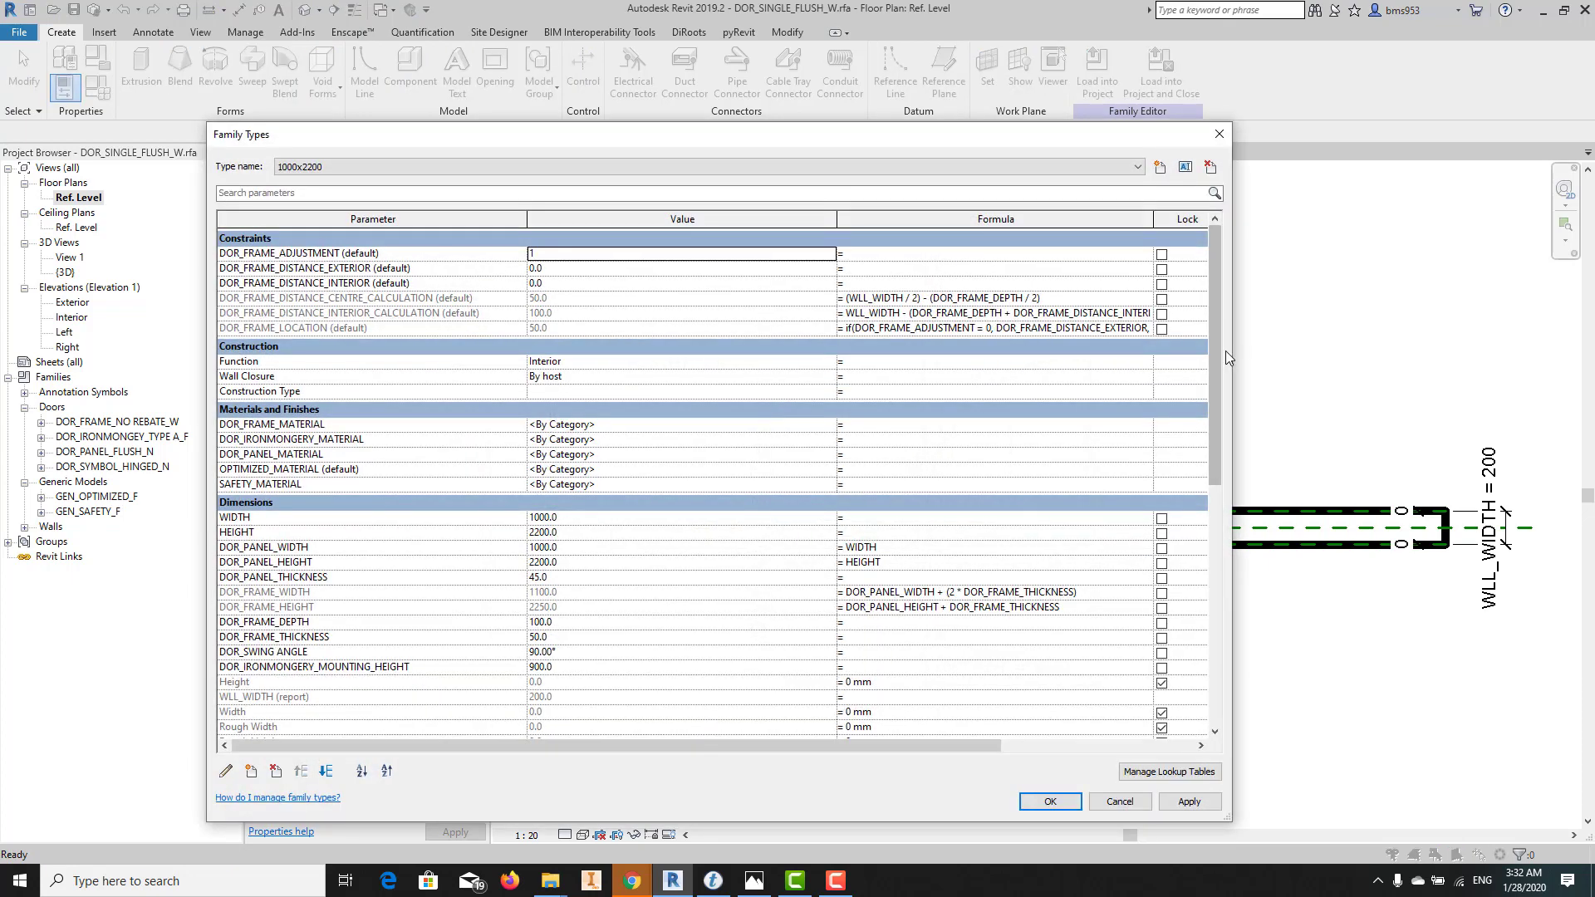
# Check the FIRE RATE_SYMBOL parameter's properties in the door family's types, and return to the WIP_FP_100_01 plan without changes
pyautogui.scroll(-10, 993, 434)
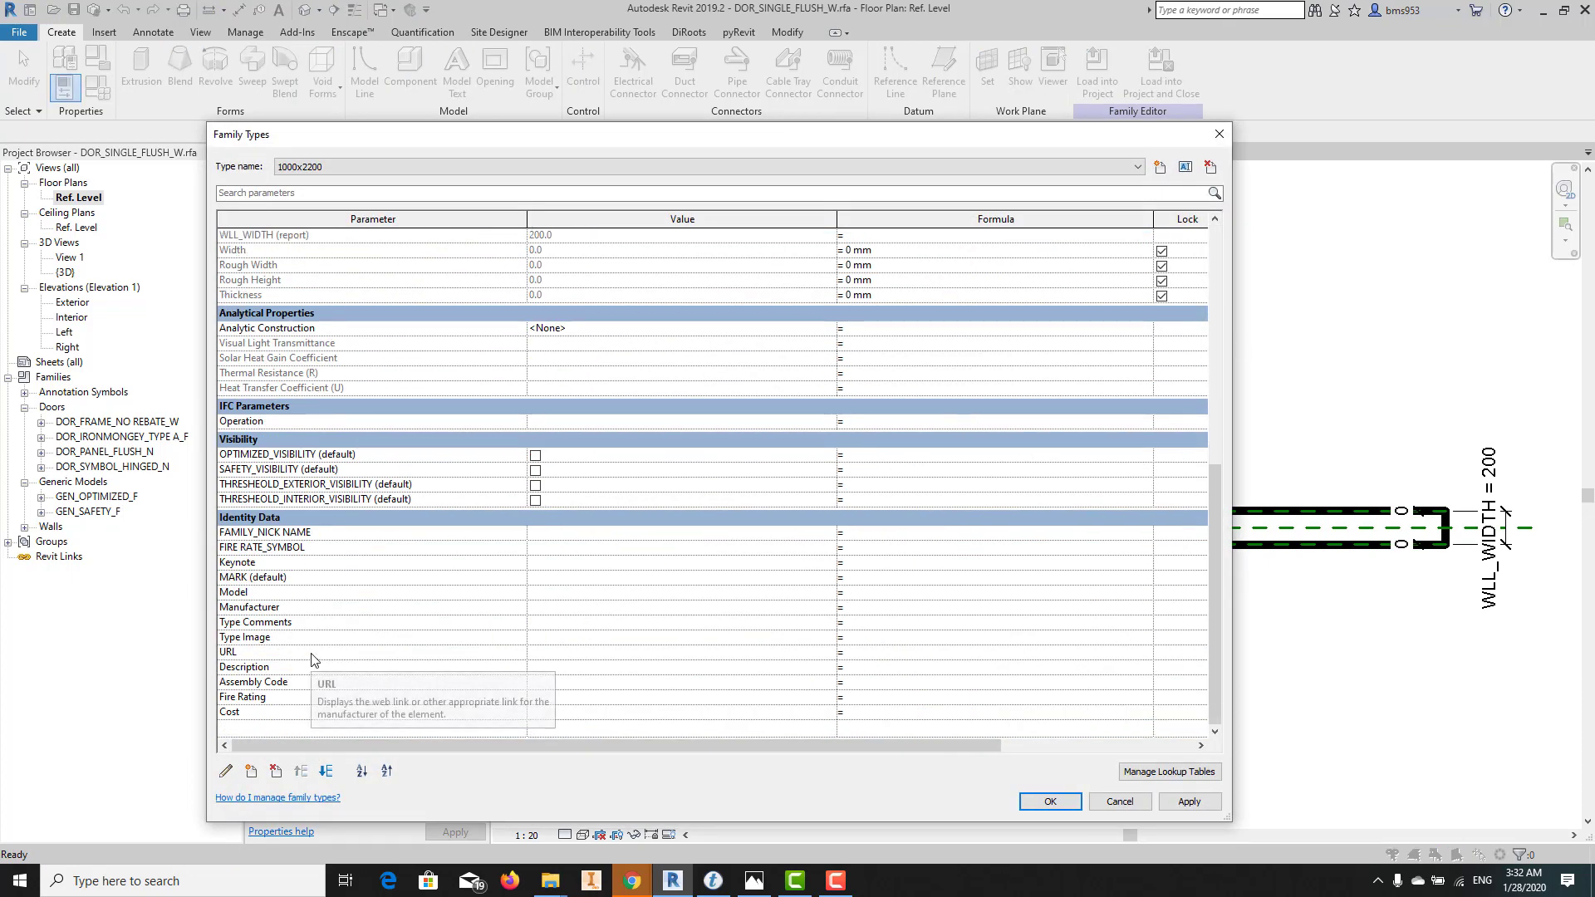
pyautogui.click(235, 547)
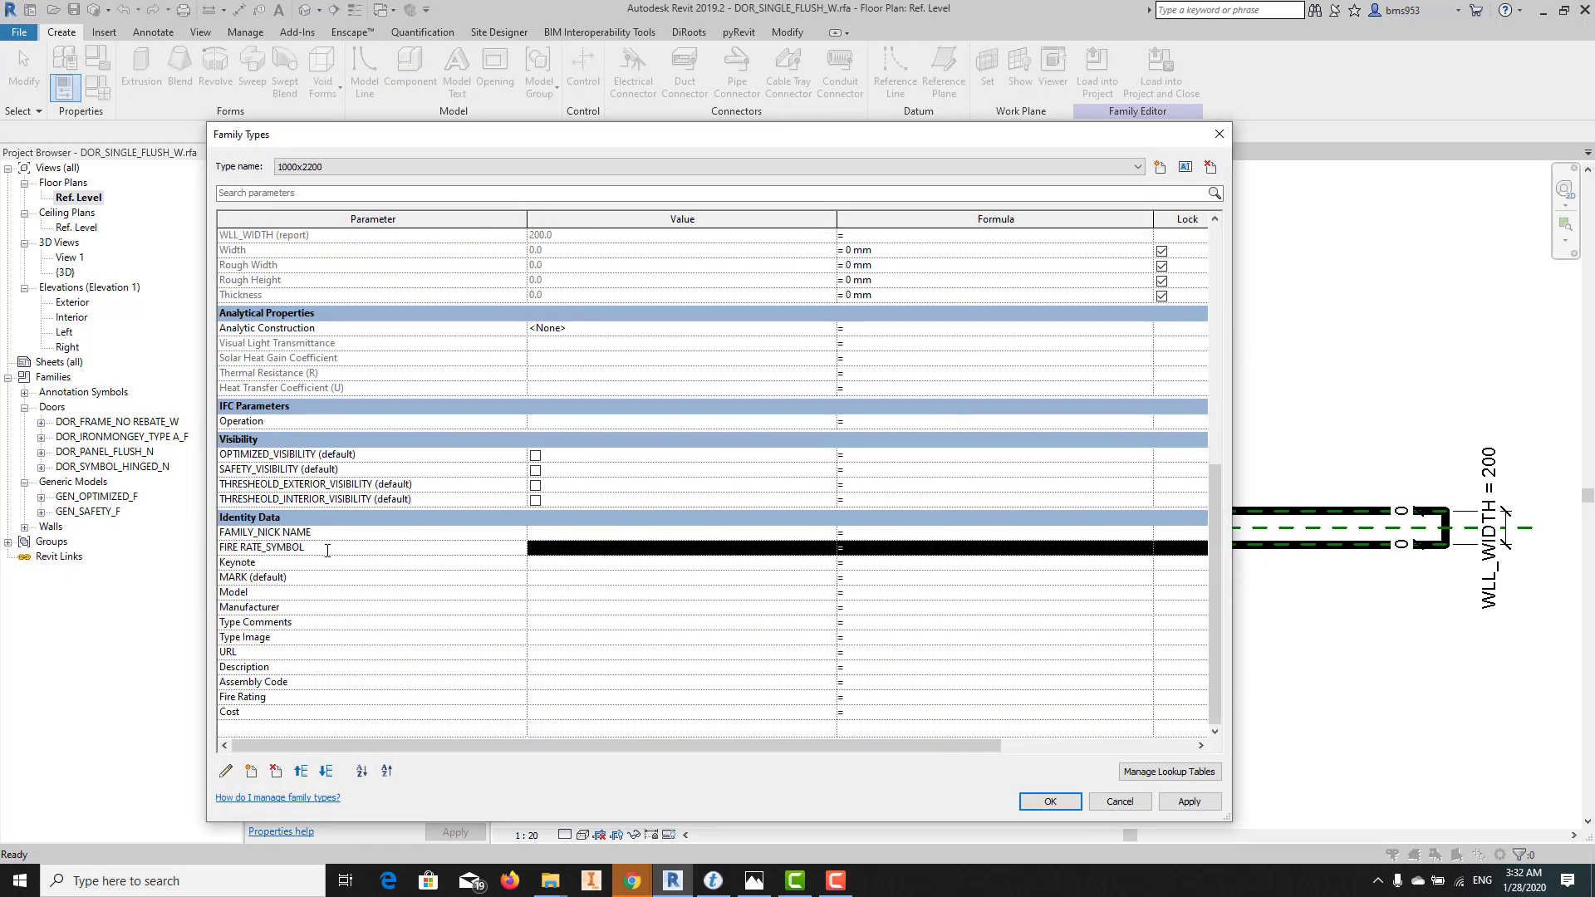
pyautogui.click(225, 771)
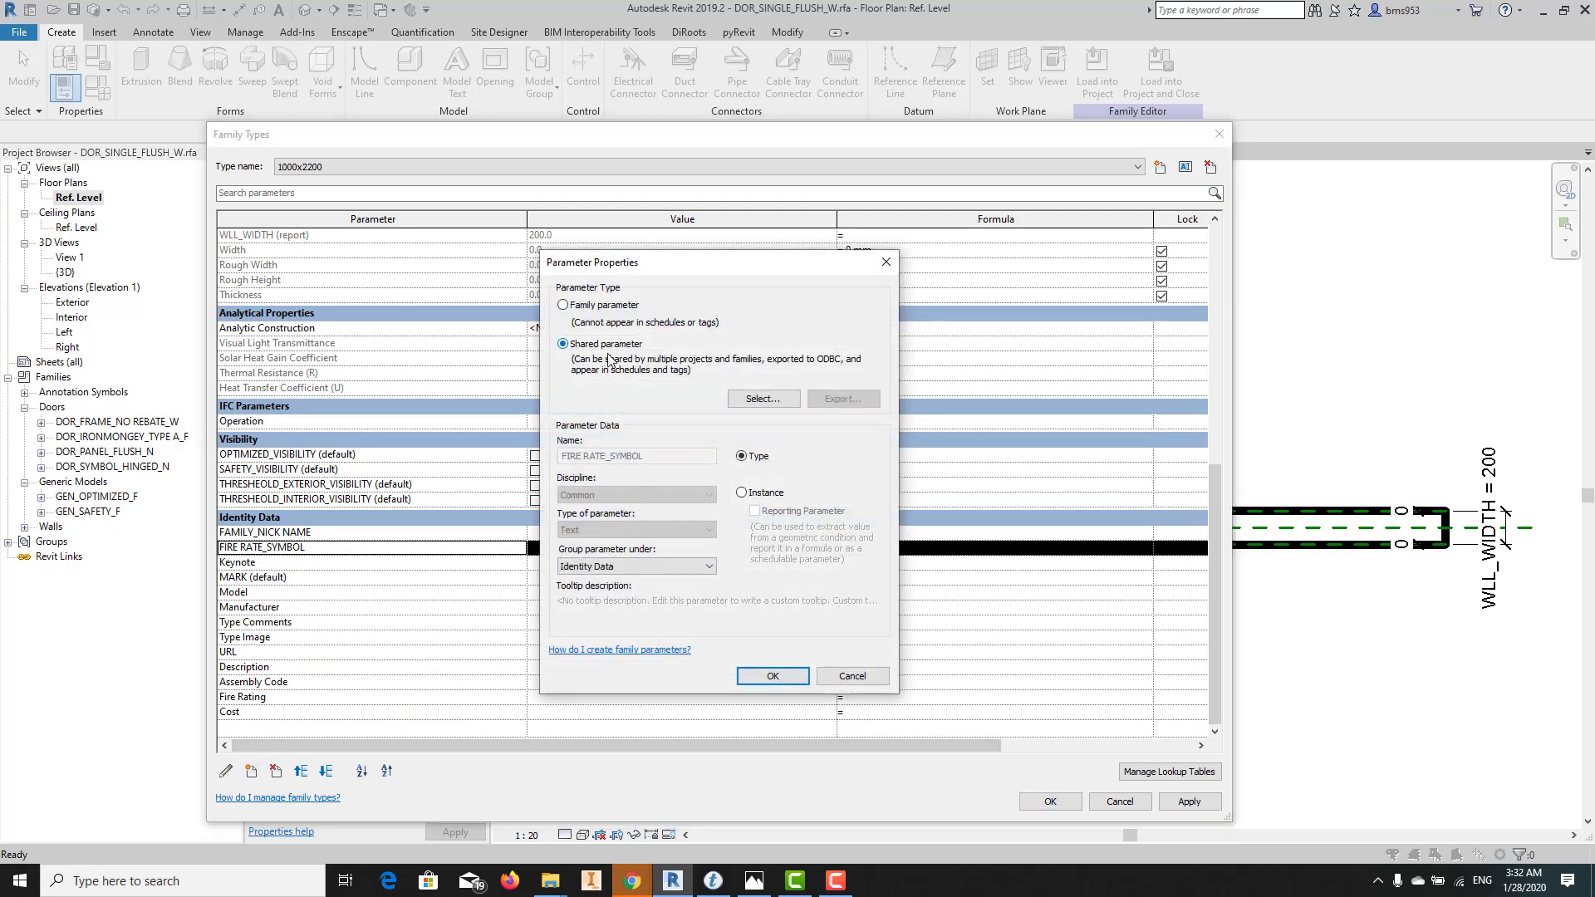
pyautogui.click(852, 675)
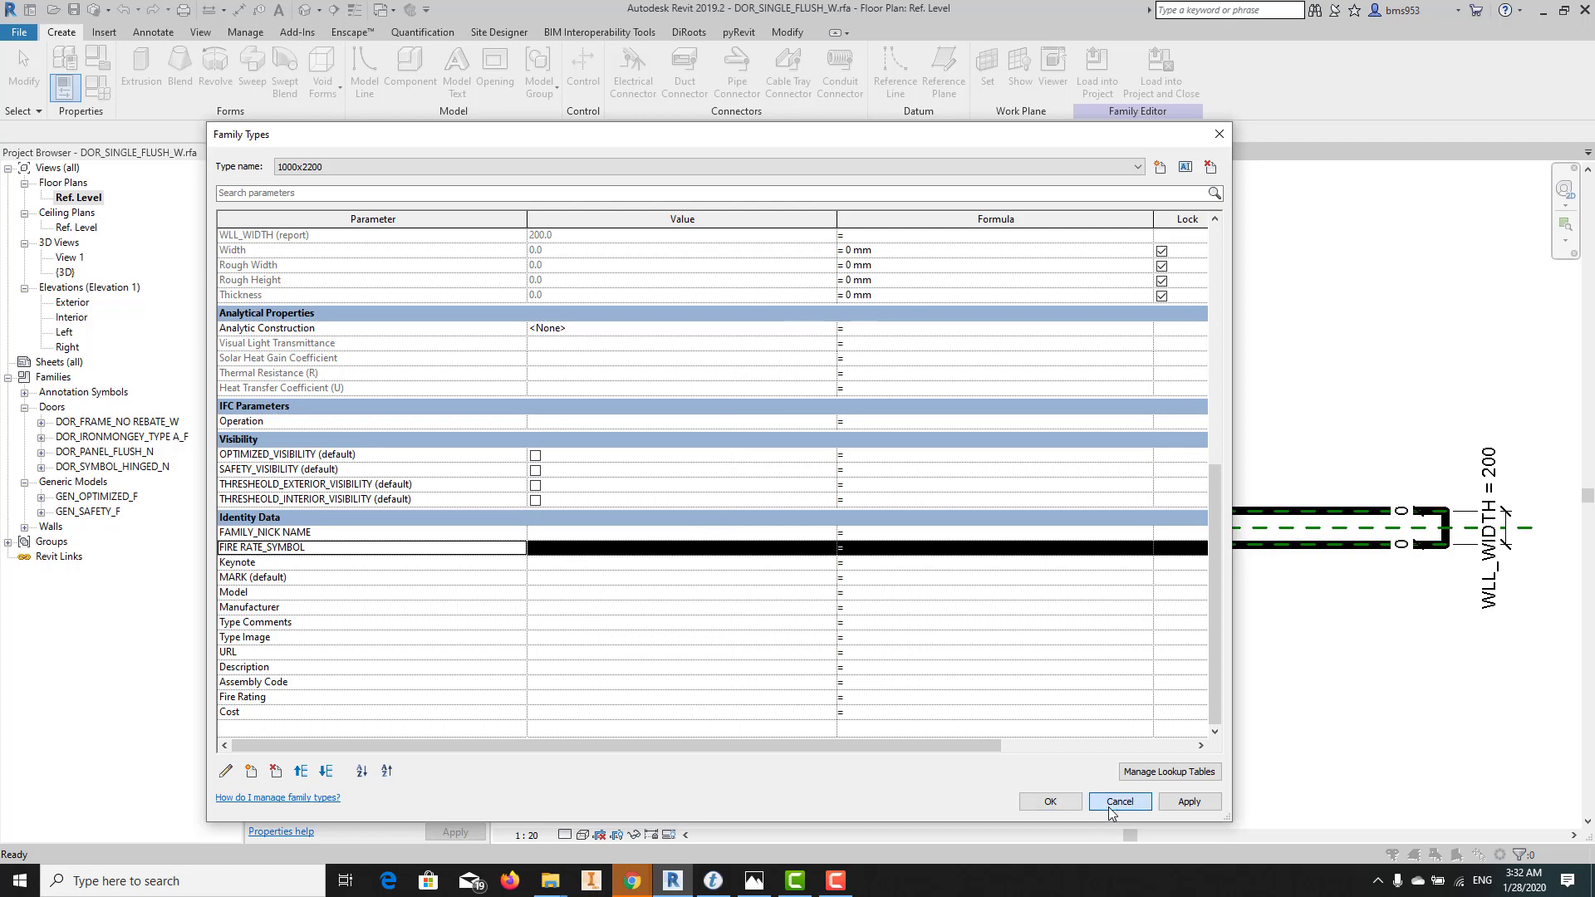
pyautogui.click(1120, 802)
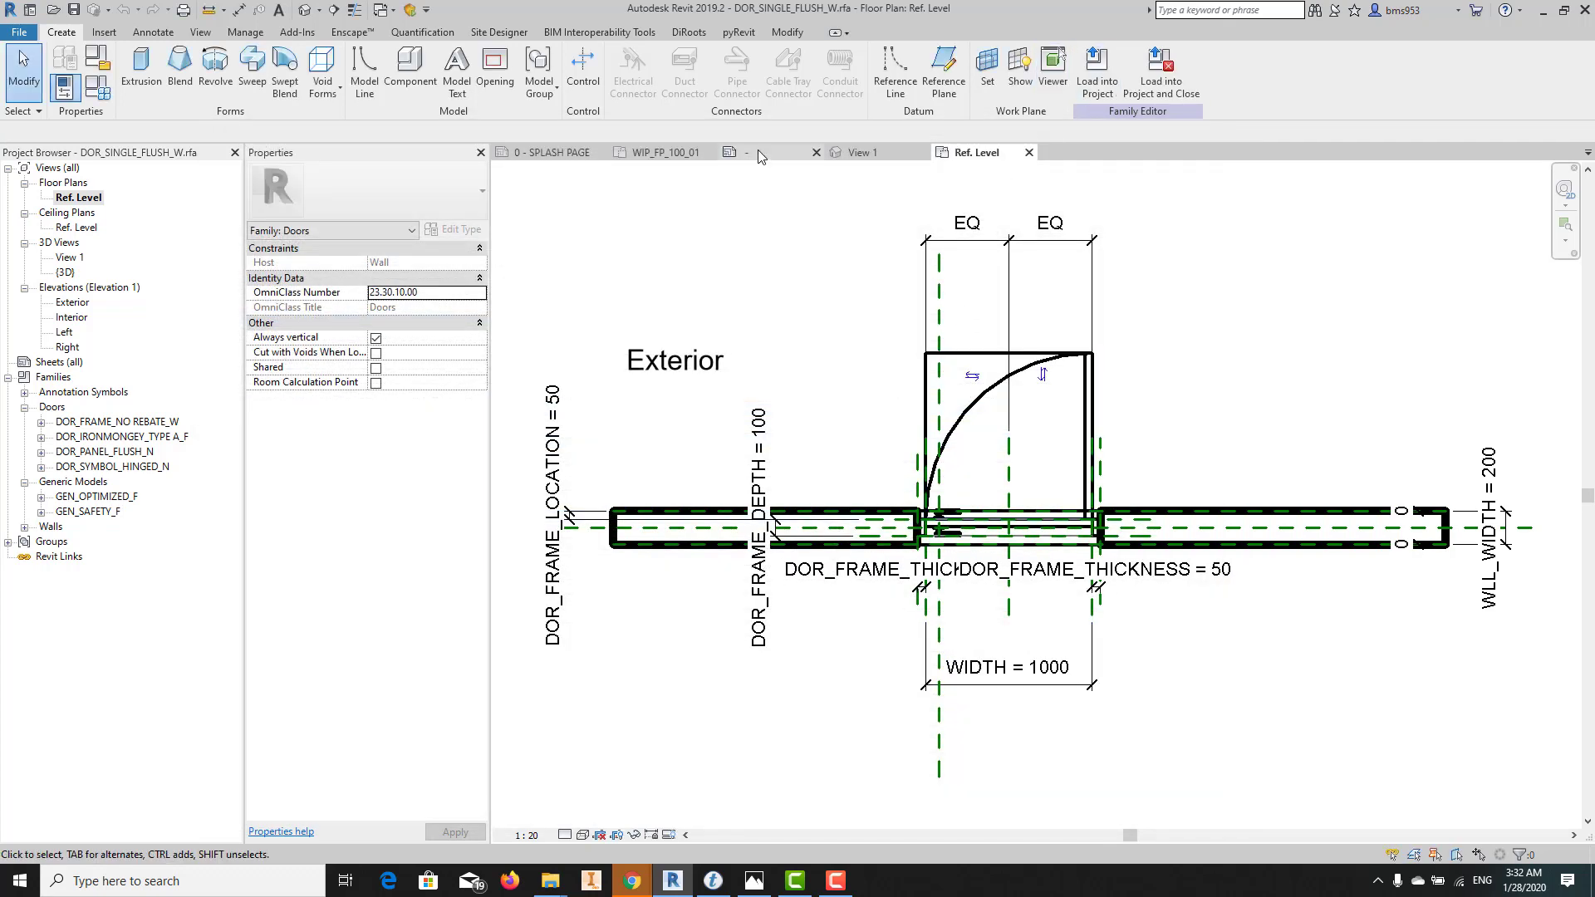
pyautogui.click(664, 153)
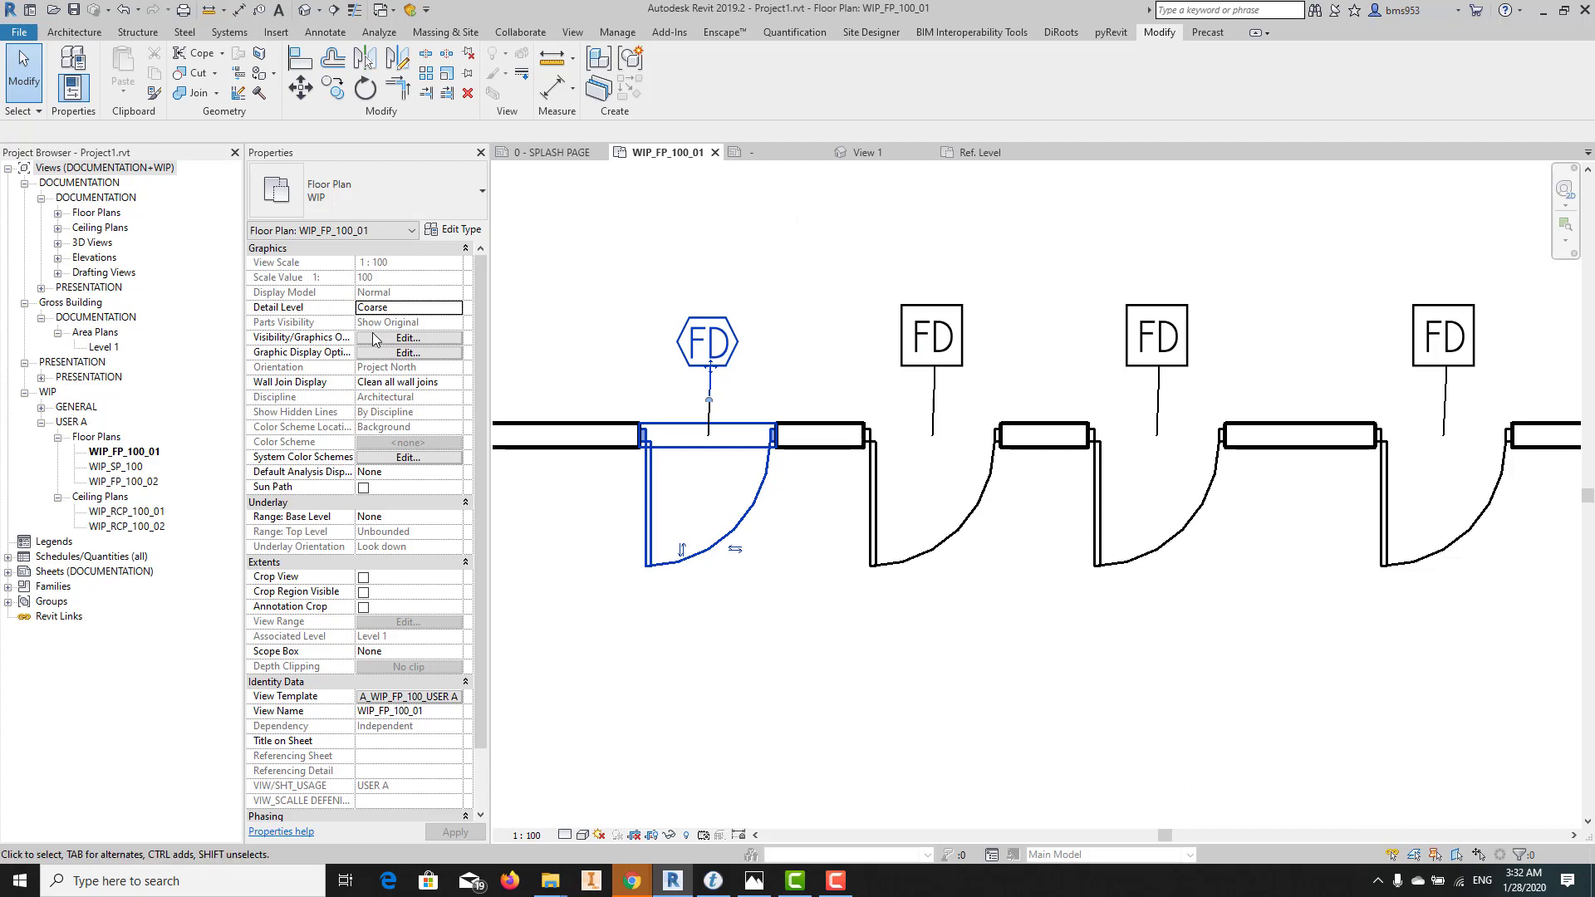
# Open the type properties of the leftmost door in the lower wall and inspect its FIRE RATE_SYMBOL value
pyautogui.click(646, 515)
pyautogui.click(455, 230)
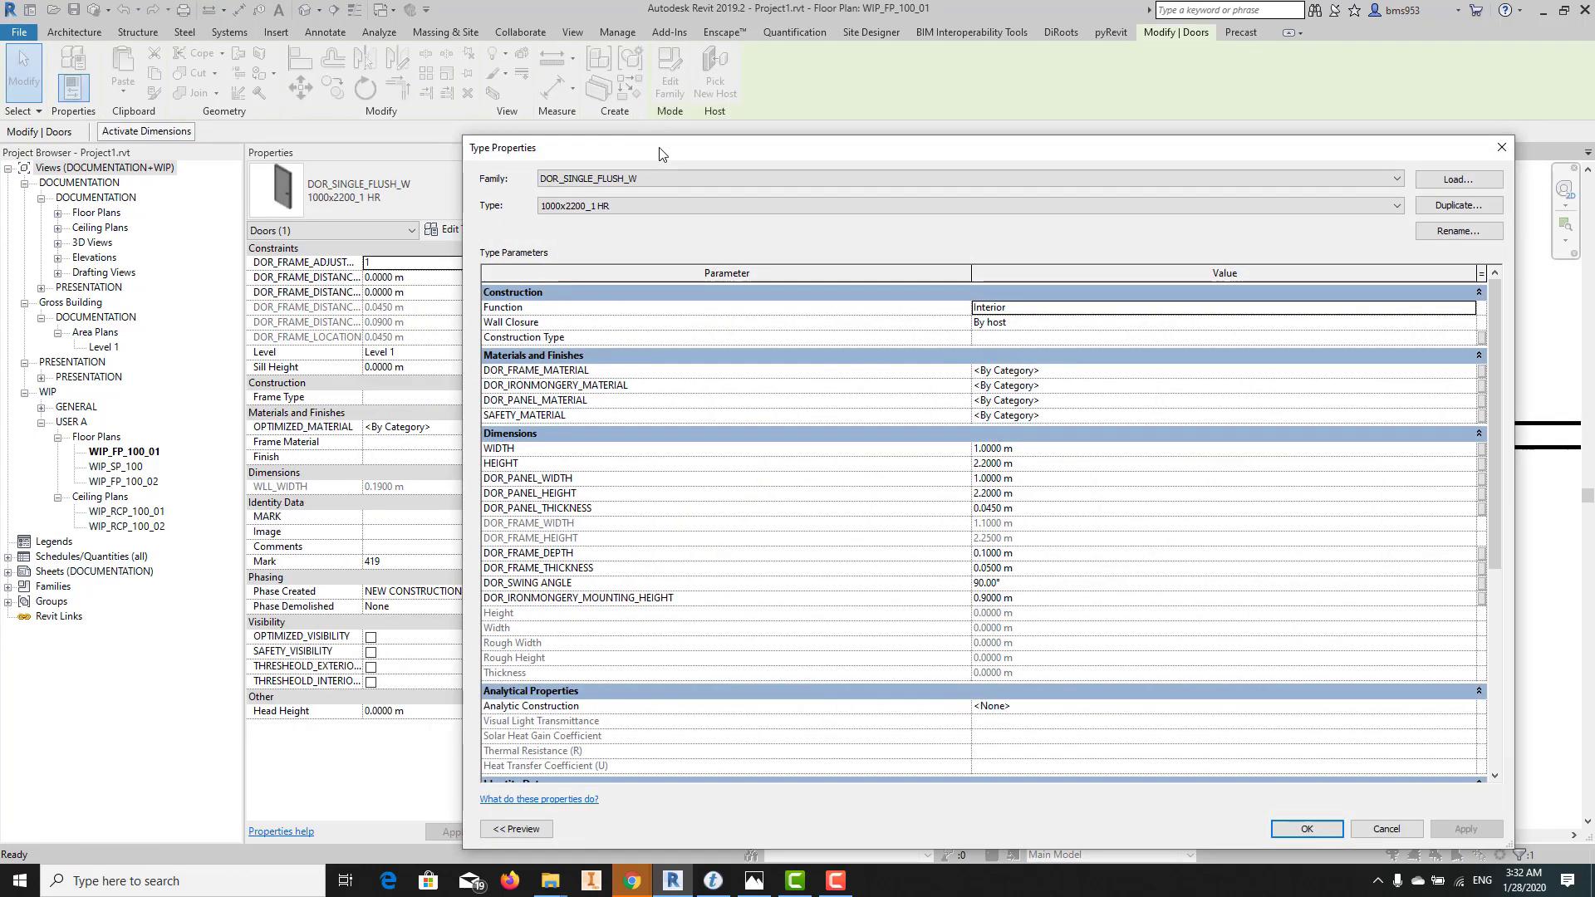
pyautogui.moveTo(633, 148); pyautogui.dragTo(488, 58)
pyautogui.scroll(-7, 733, 504)
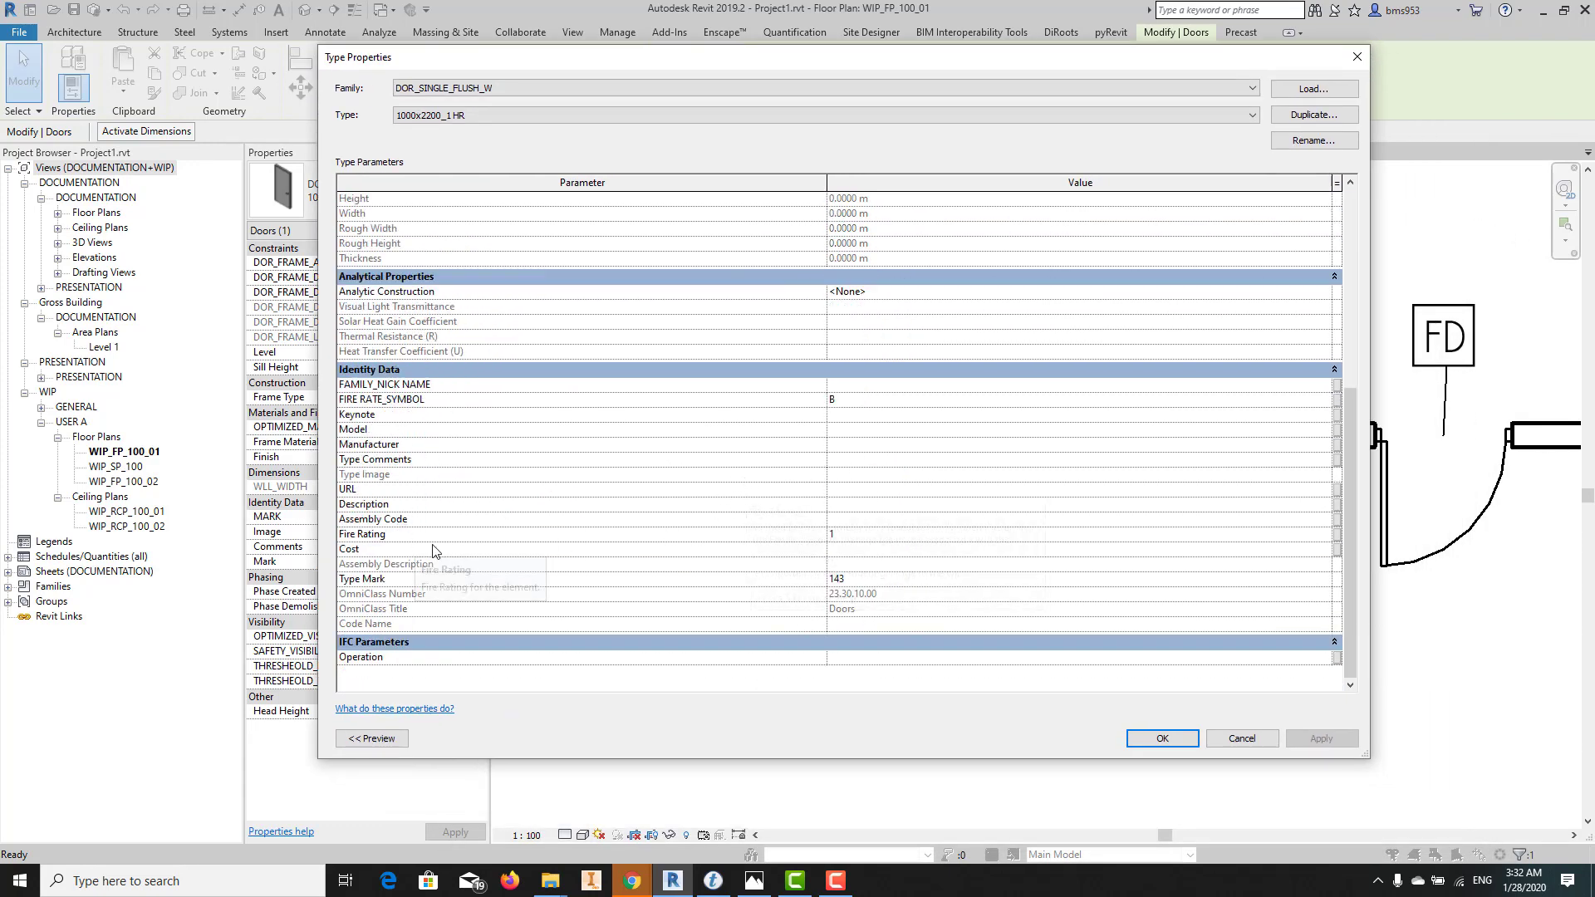
pyautogui.click(849, 402)
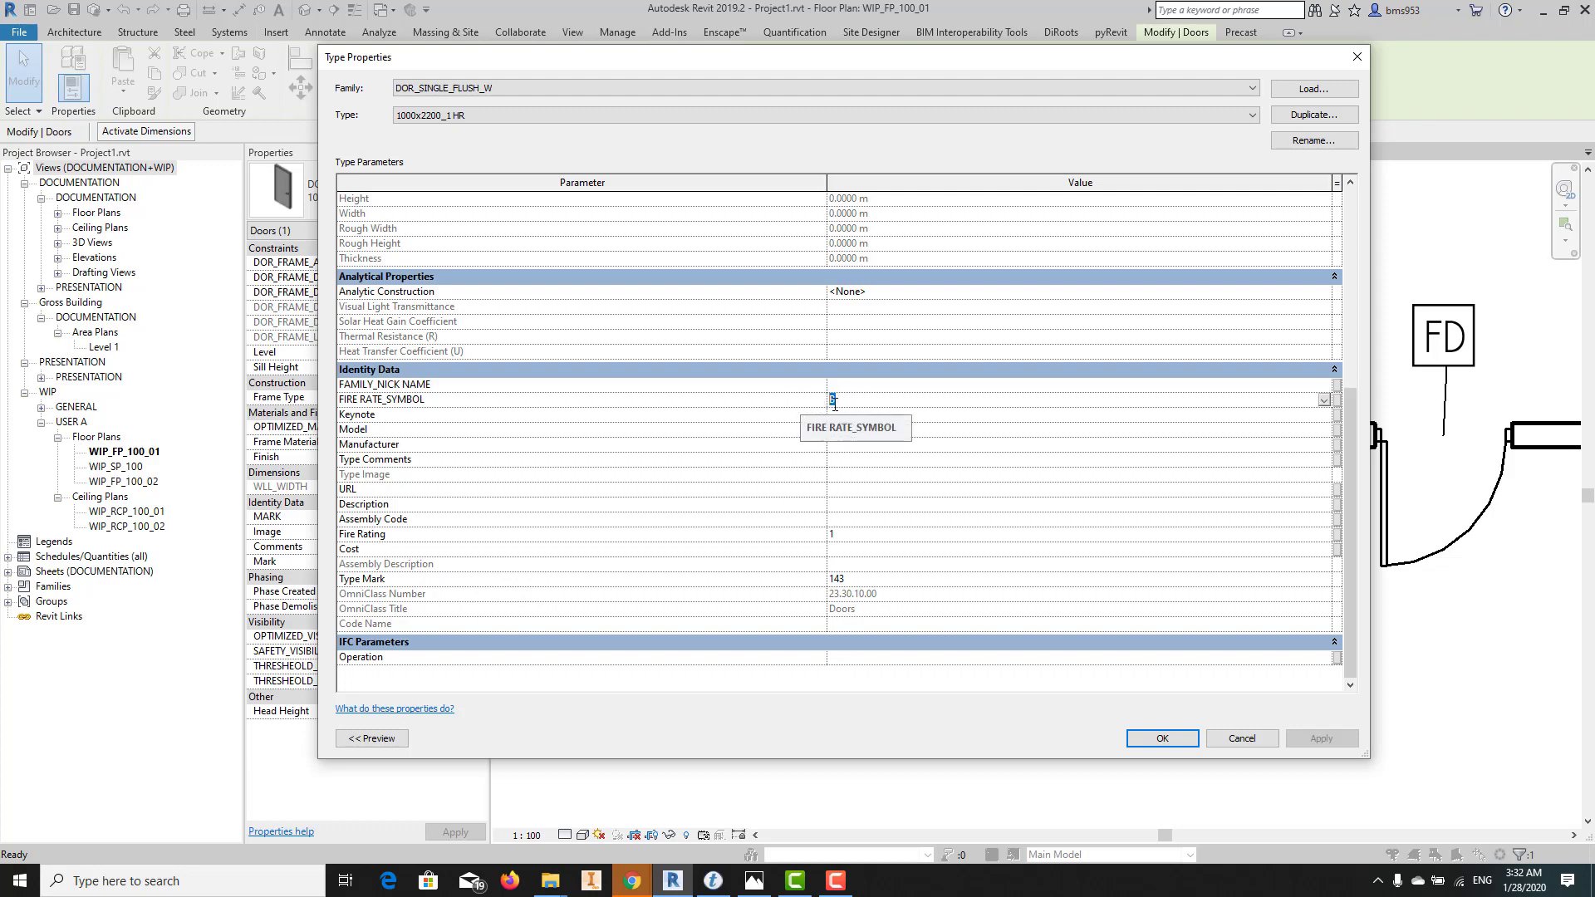
# Check FIRE RATE_SYMBOL for the 1000x2200_0.5 HR and 1000x2200_2 HR types and Fire Rating for the latter, then cancel the type properties
pyautogui.click(679, 114)
pyautogui.click(677, 143)
pyautogui.scroll(-5, 885, 511)
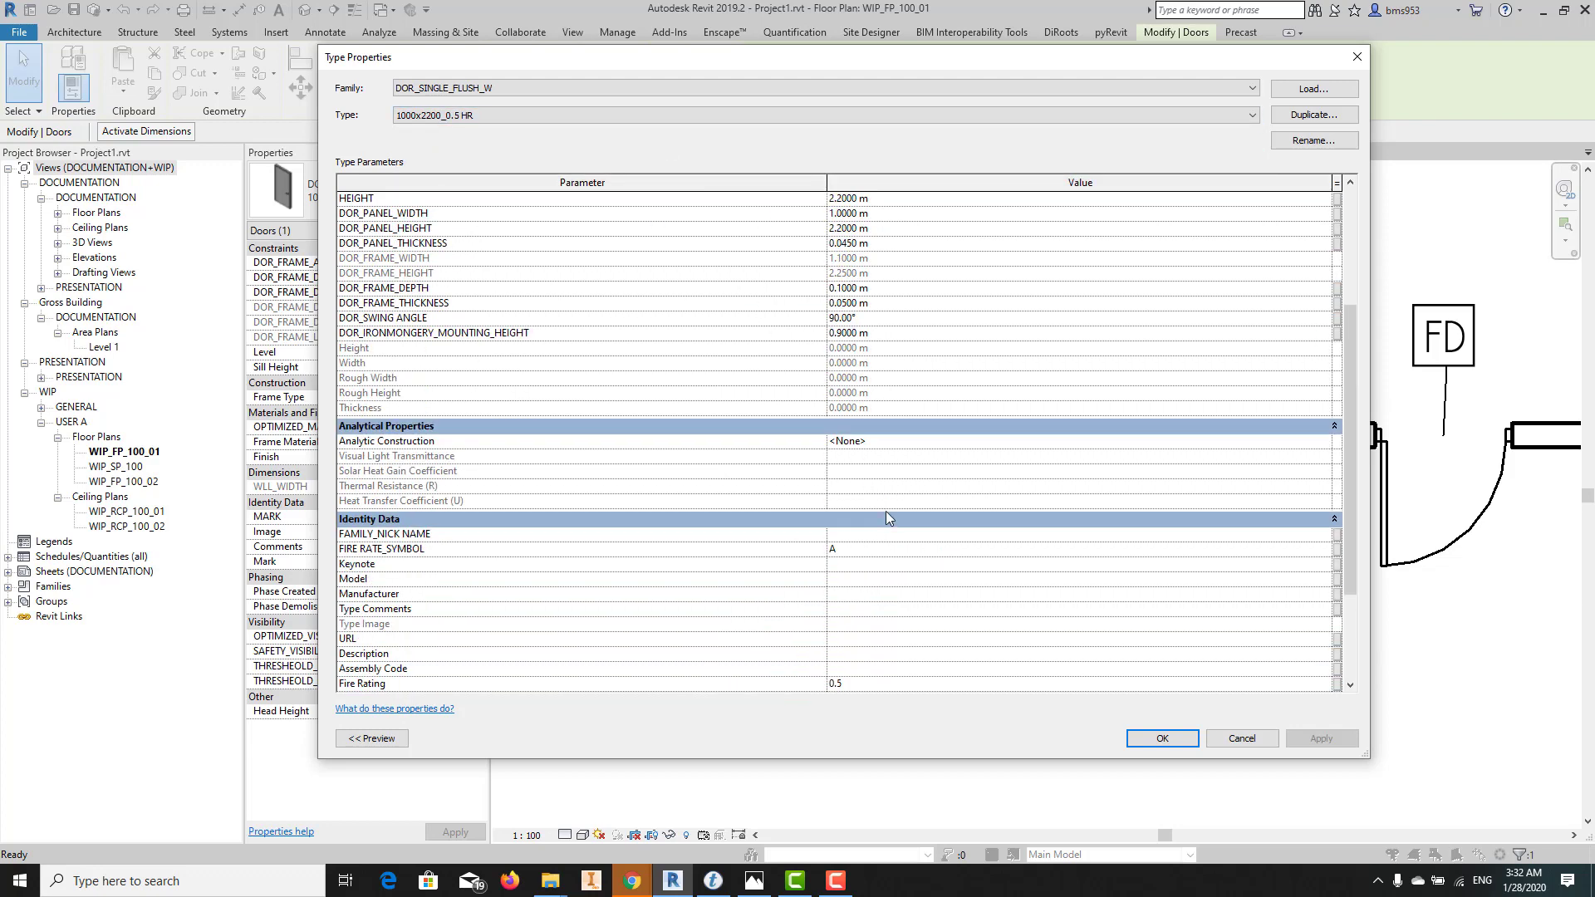
pyautogui.click(860, 510)
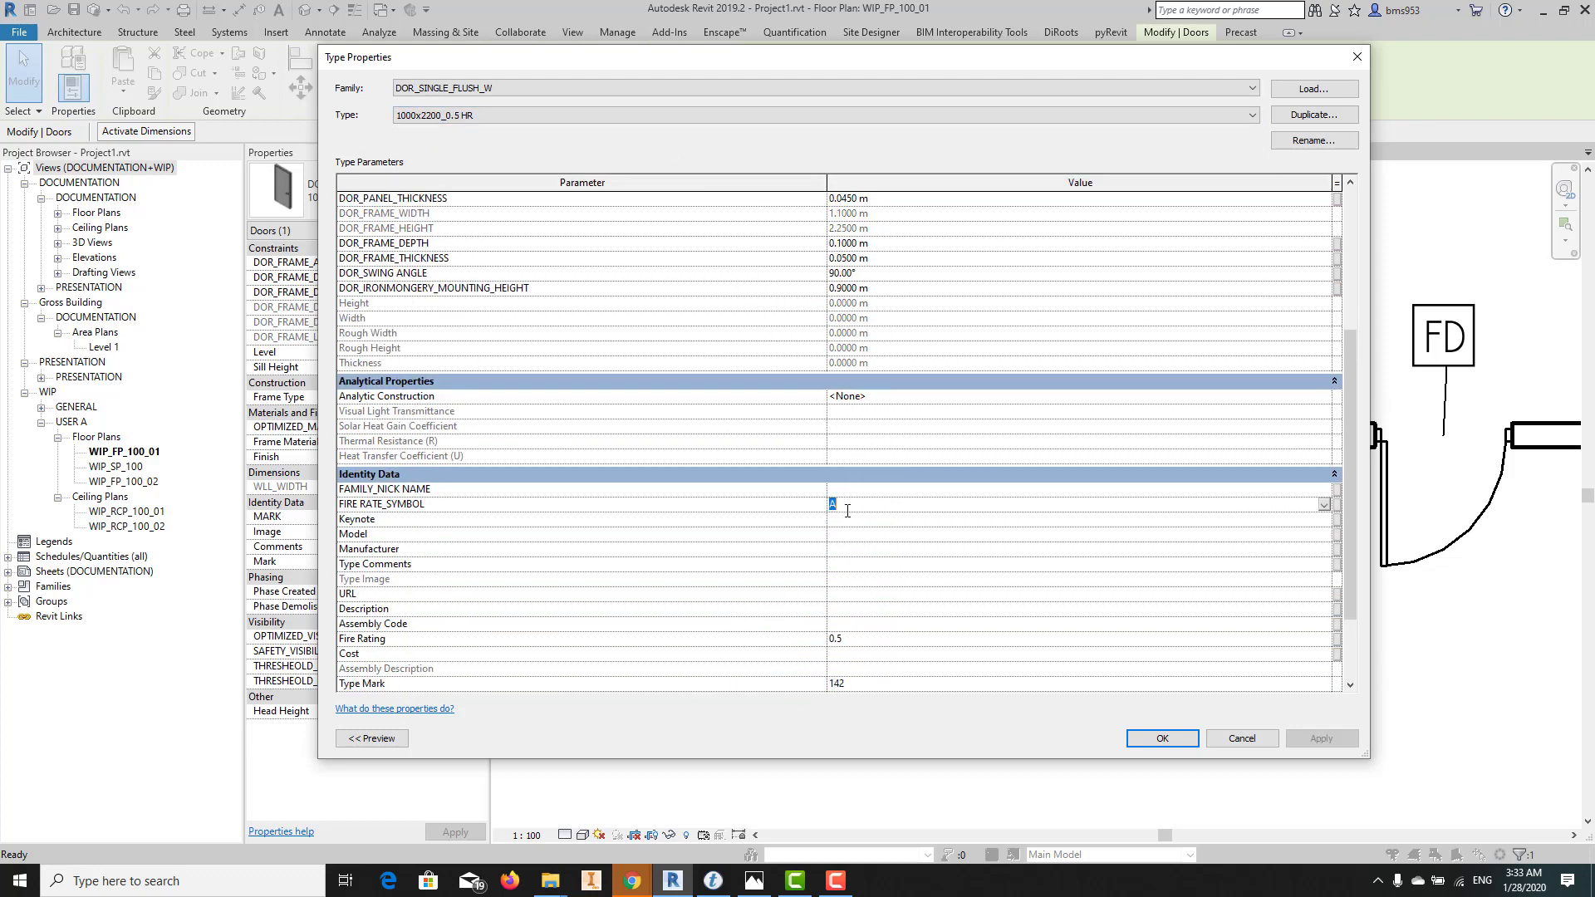
pyautogui.click(771, 118)
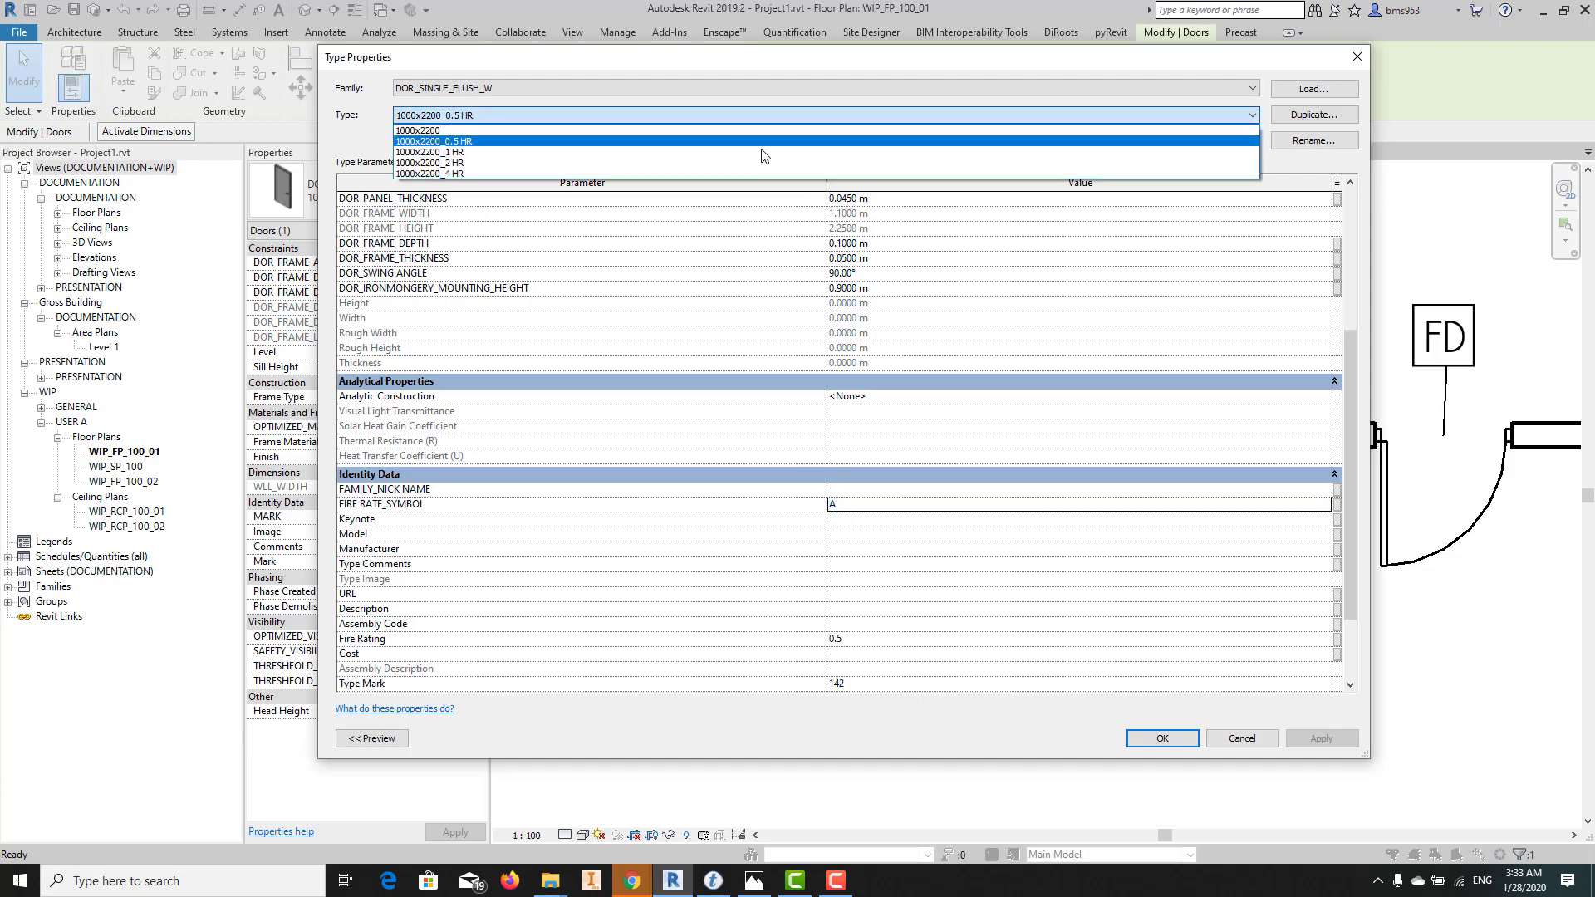
pyautogui.click(765, 164)
pyautogui.scroll(-6, 880, 500)
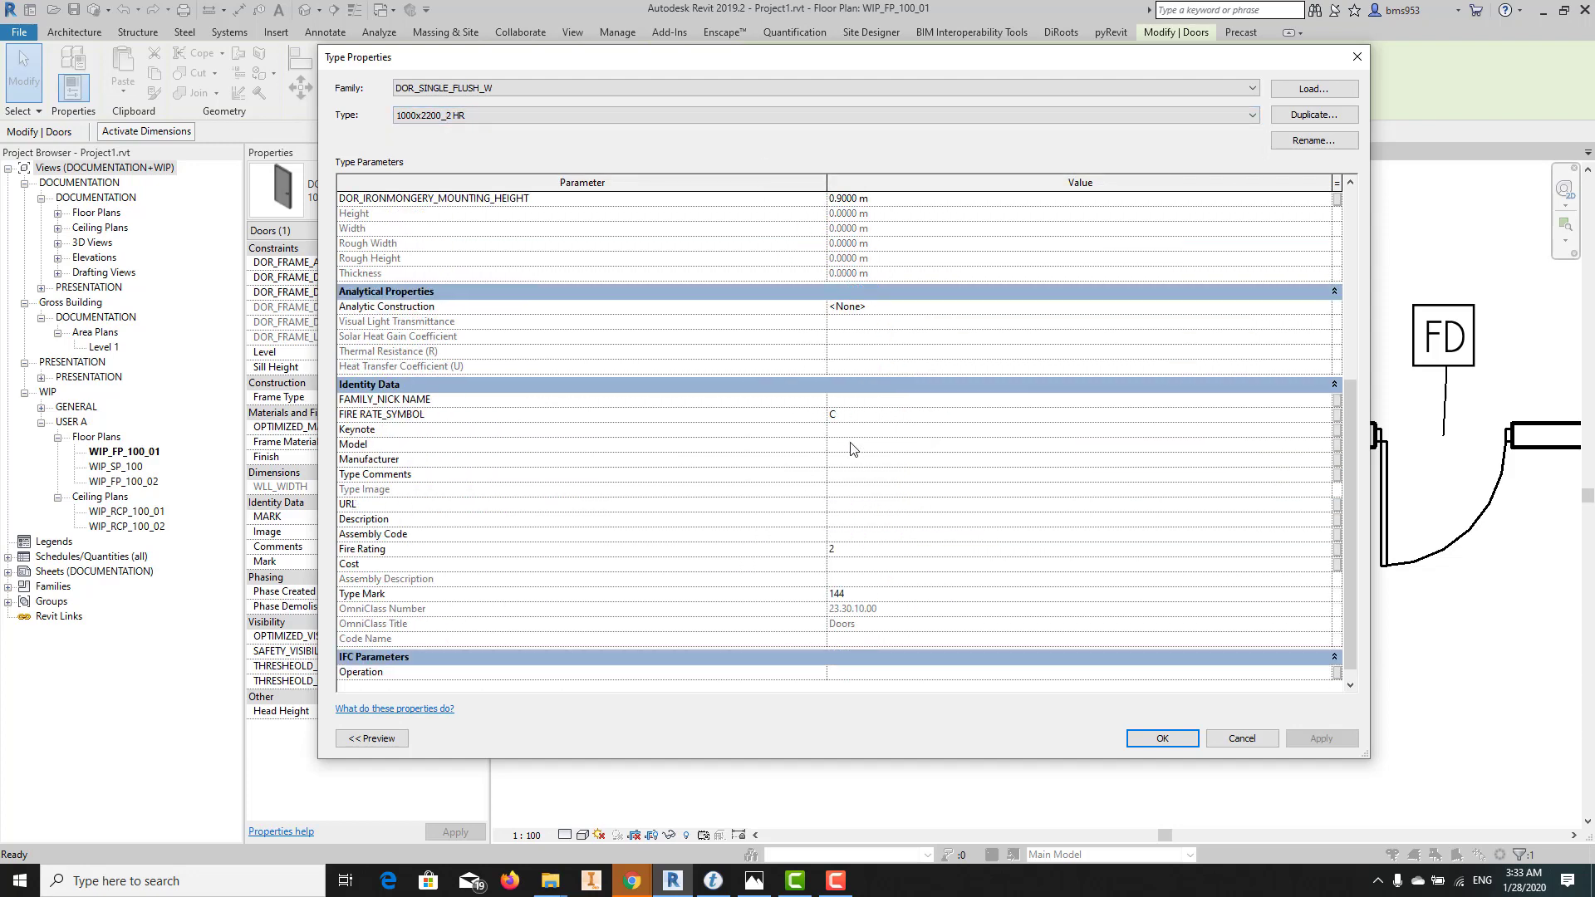
pyautogui.click(856, 415)
pyautogui.click(851, 552)
pyautogui.click(1242, 738)
# Bring both walls into view, select the leftmost hexagonal FD tag in the lower wall, and switch to the open tag family's sheet
pyautogui.moveTo(874, 577); pyautogui.dragTo(883, 599, button='middle')
pyautogui.scroll(-2, 874, 580)
pyautogui.moveTo(1217, 581); pyautogui.dragTo(800, 707, button='middle')
pyautogui.scroll(-1, 895, 631)
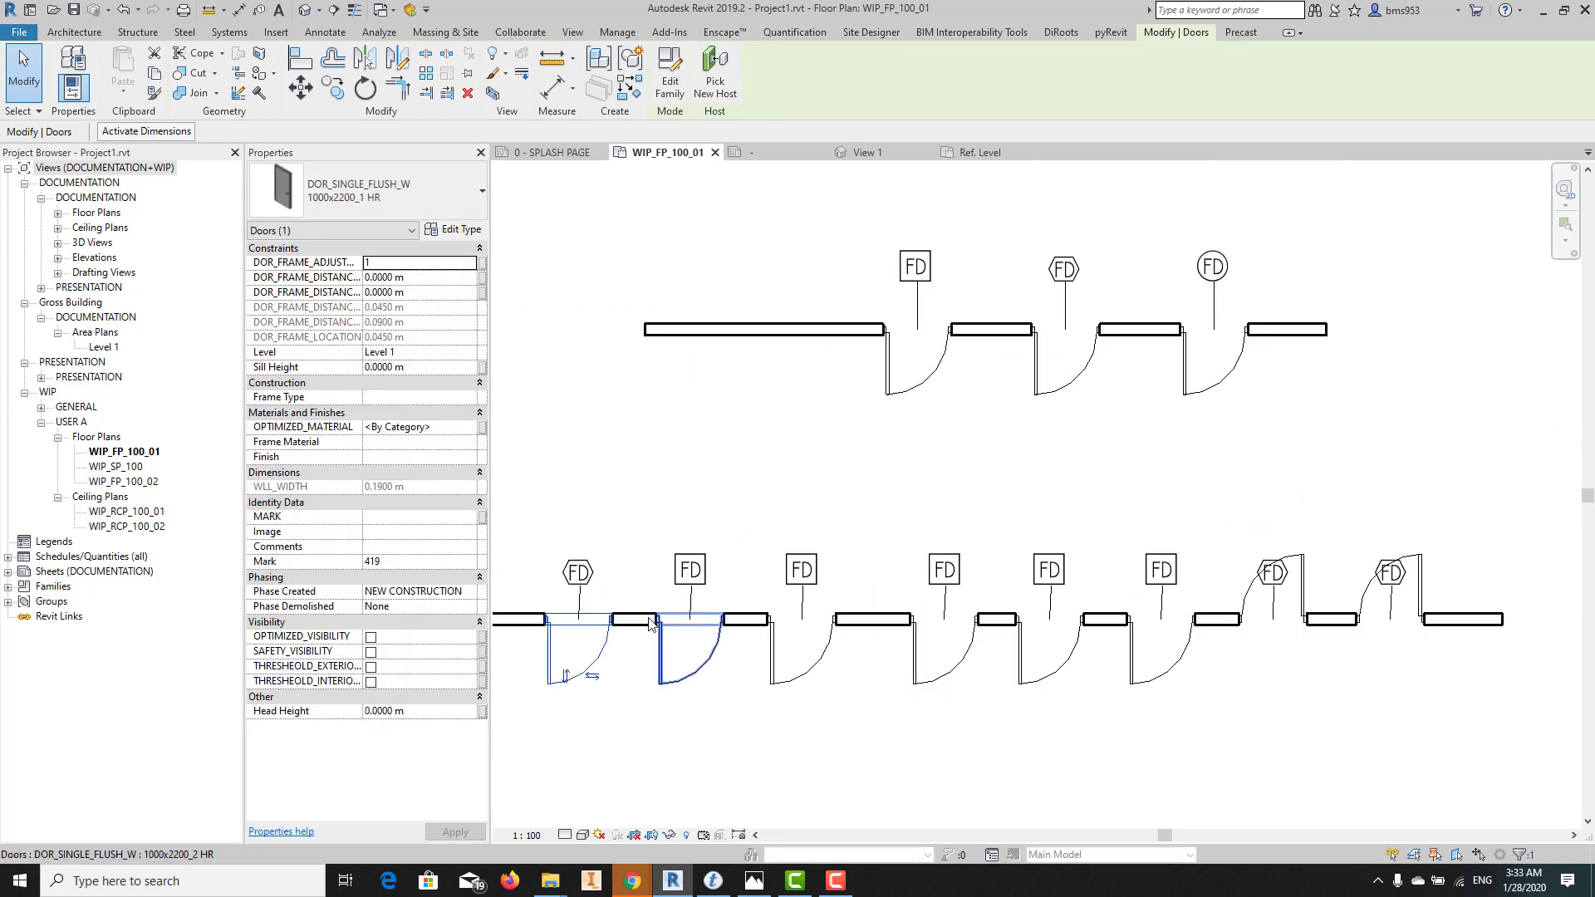
pyautogui.moveTo(654, 711); pyautogui.dragTo(757, 668, button='middle')
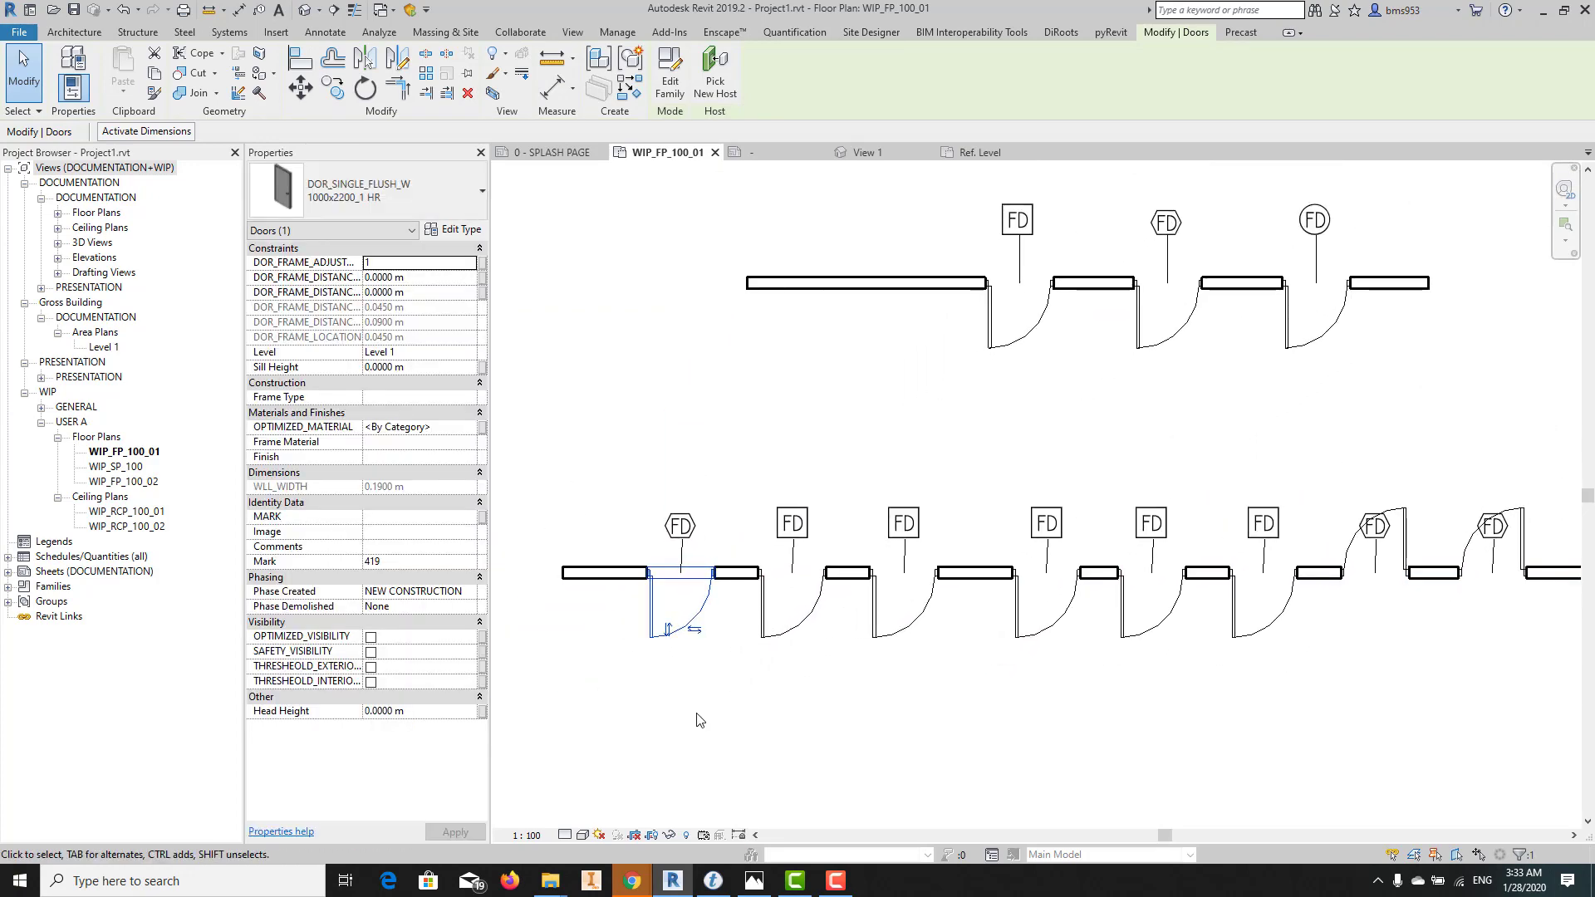
pyautogui.click(681, 526)
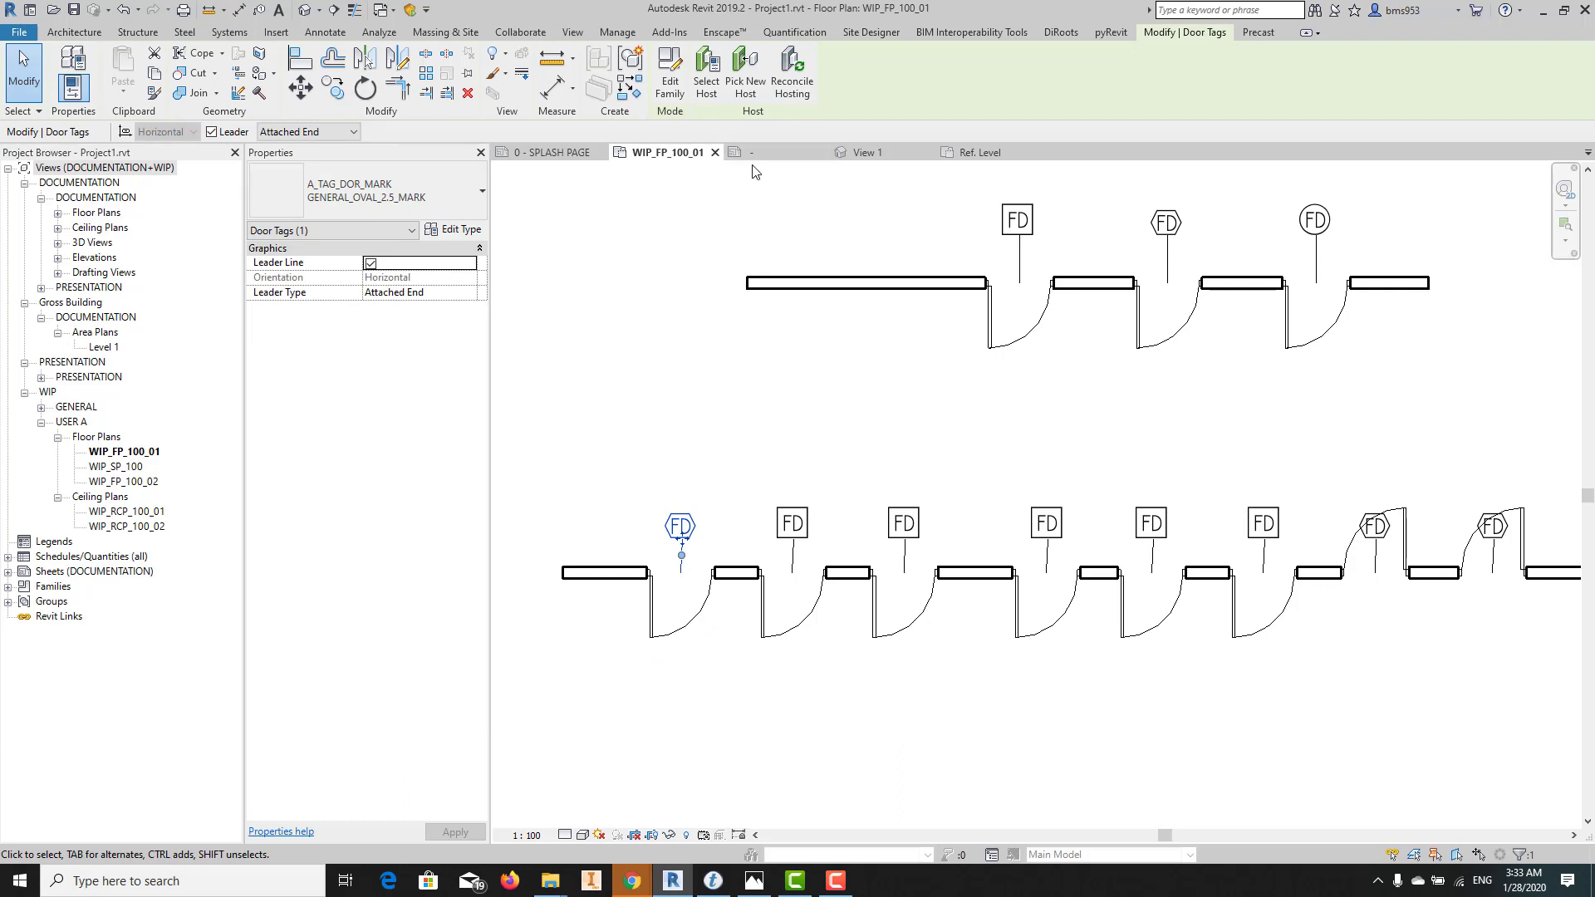
pyautogui.click(781, 149)
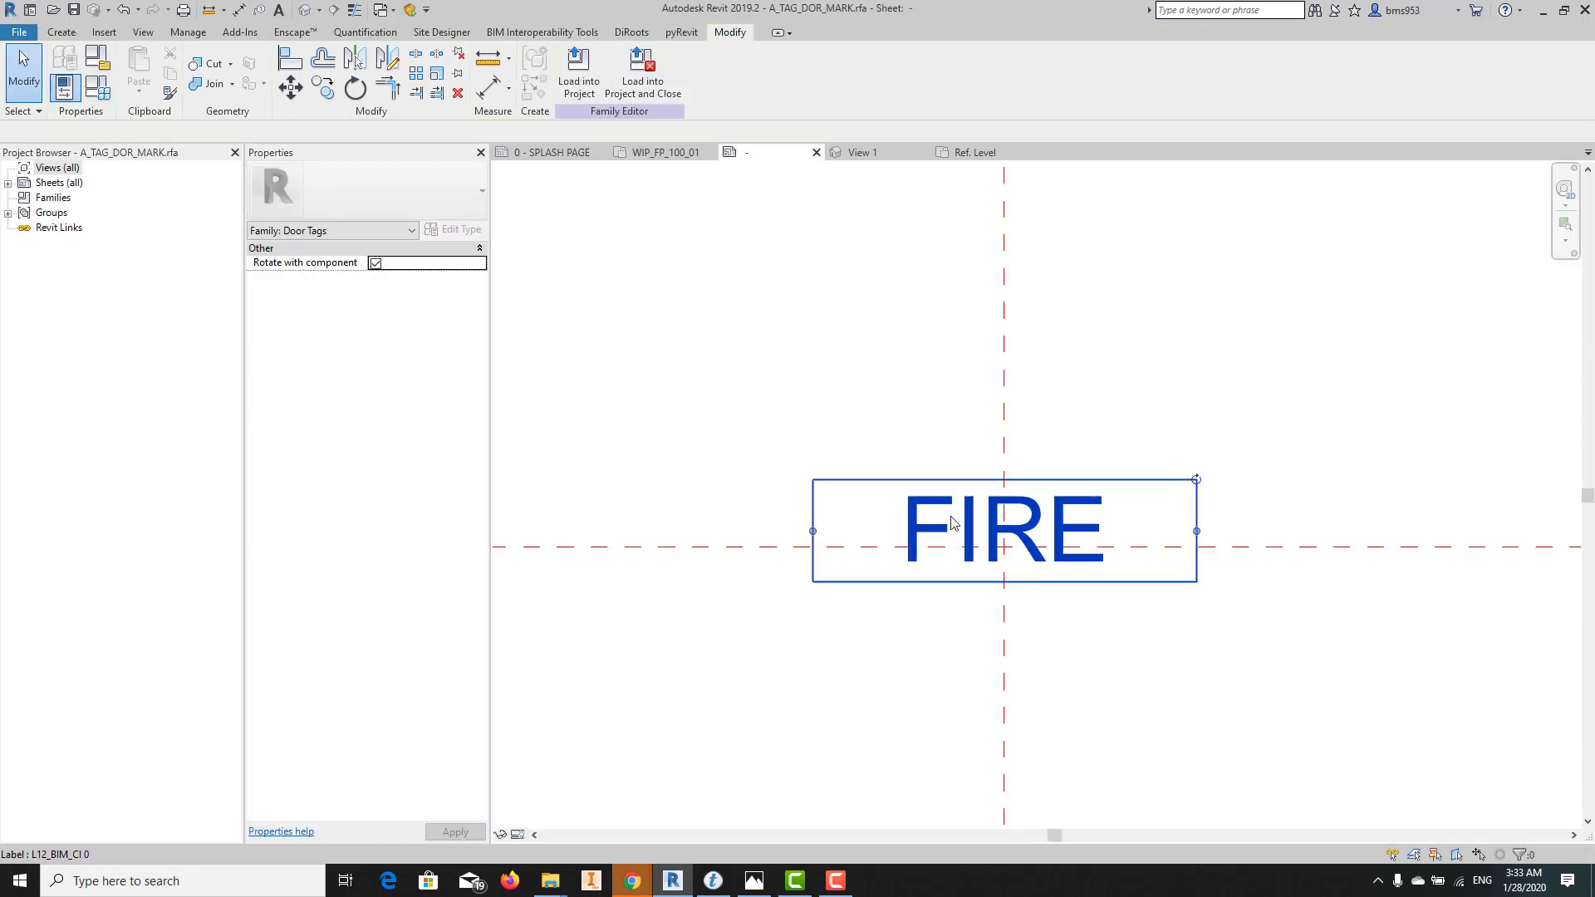
# Open the type properties of the FIRE label and inspect its Text Font setting
pyautogui.click(929, 496)
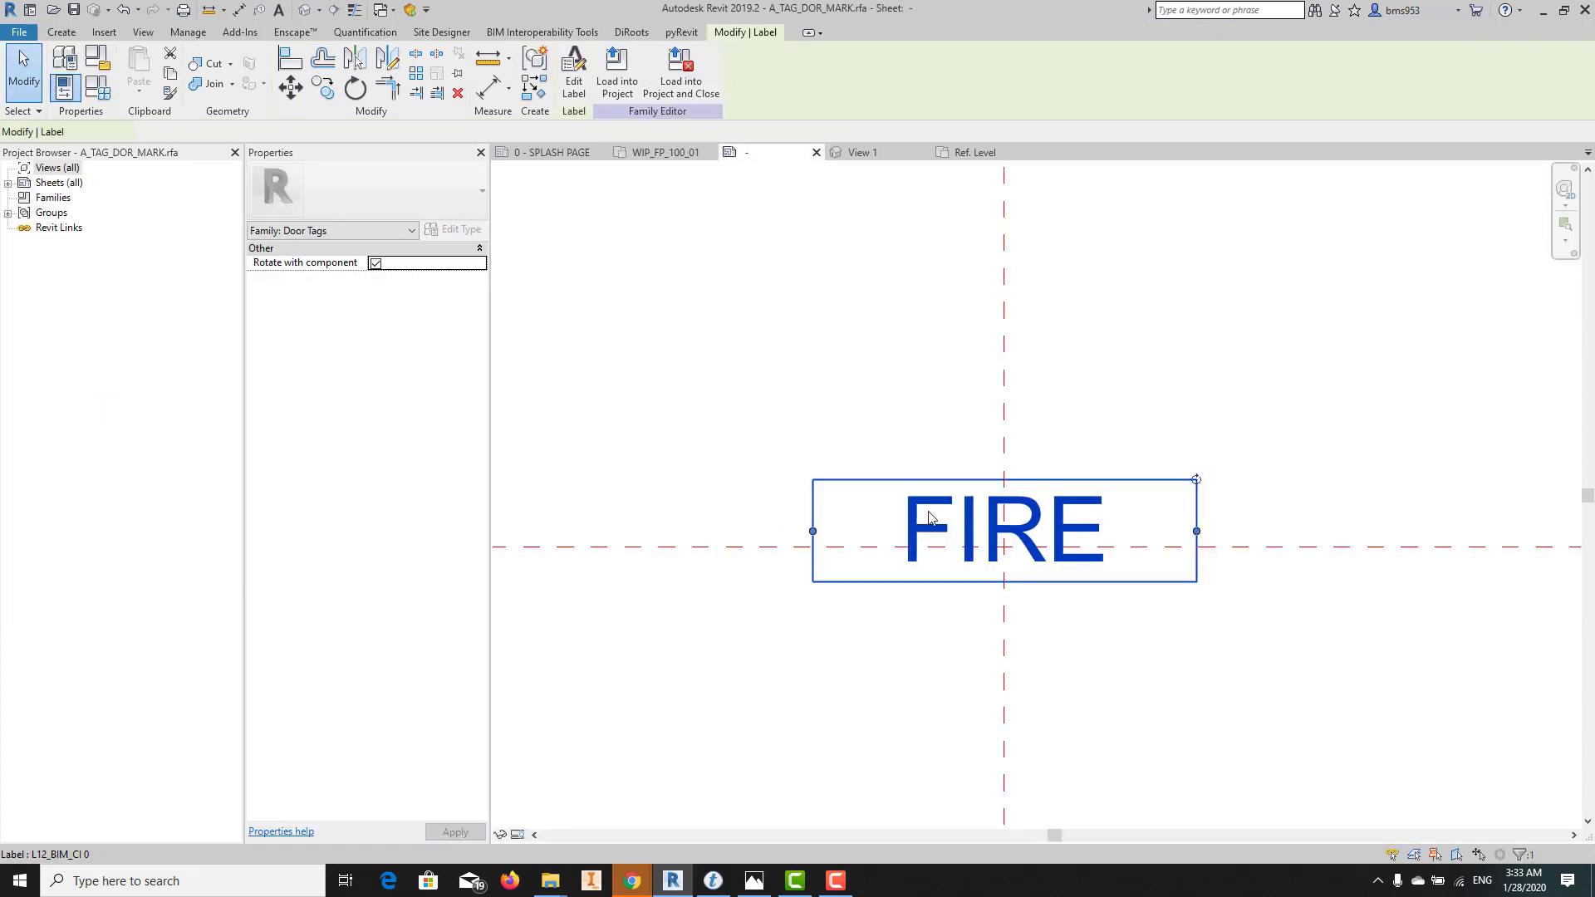
pyautogui.click(464, 231)
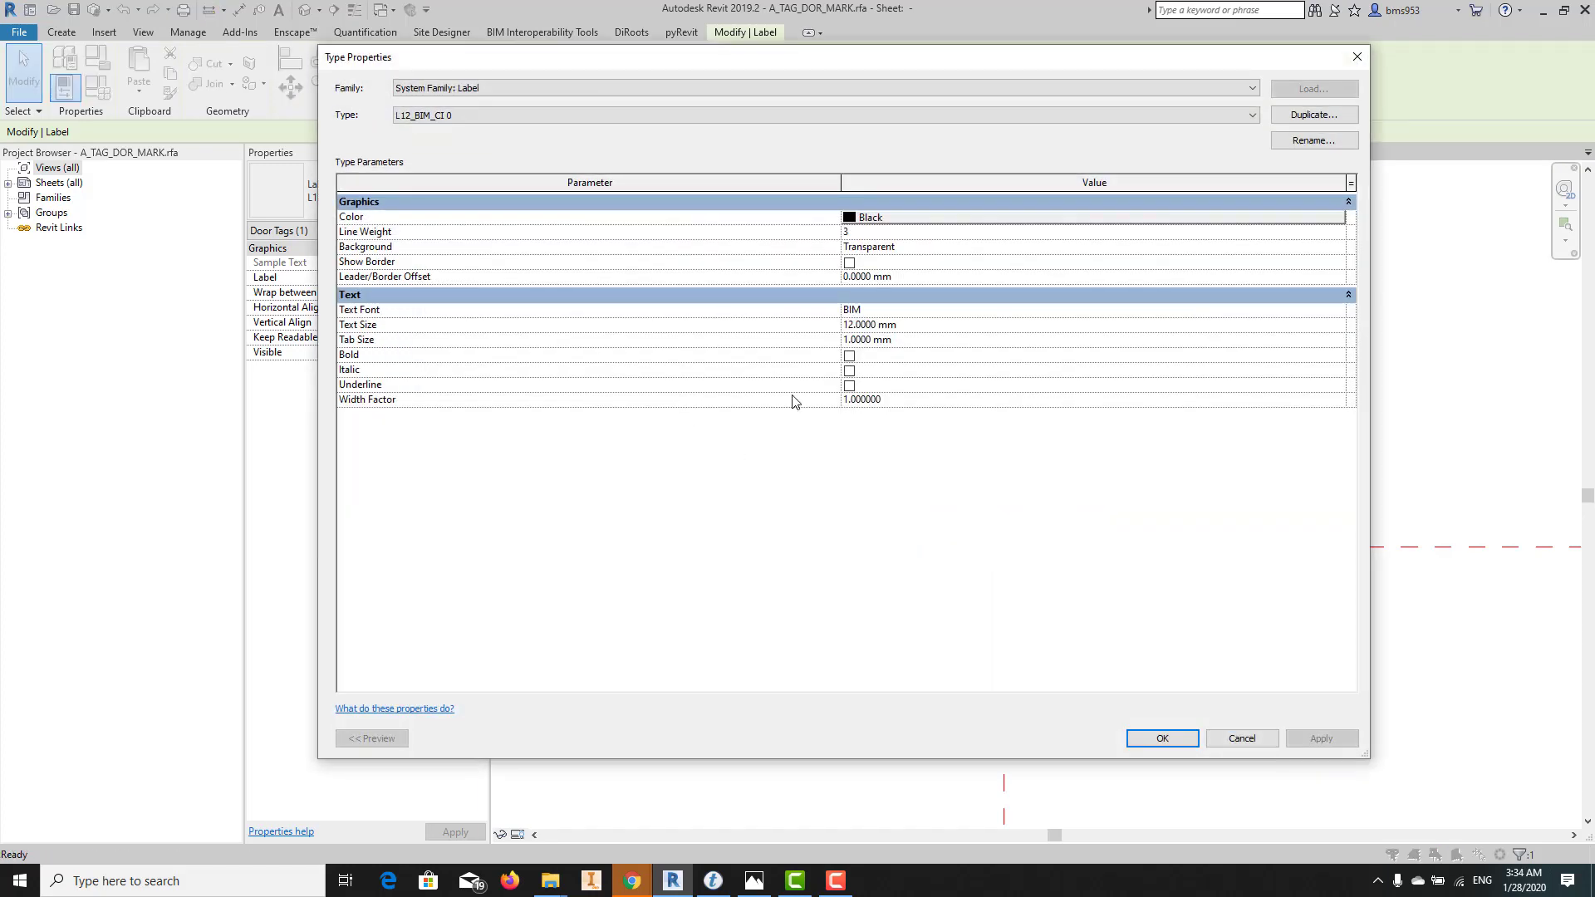
pyautogui.click(886, 310)
pyautogui.click(909, 312)
pyautogui.doubleClick(853, 308)
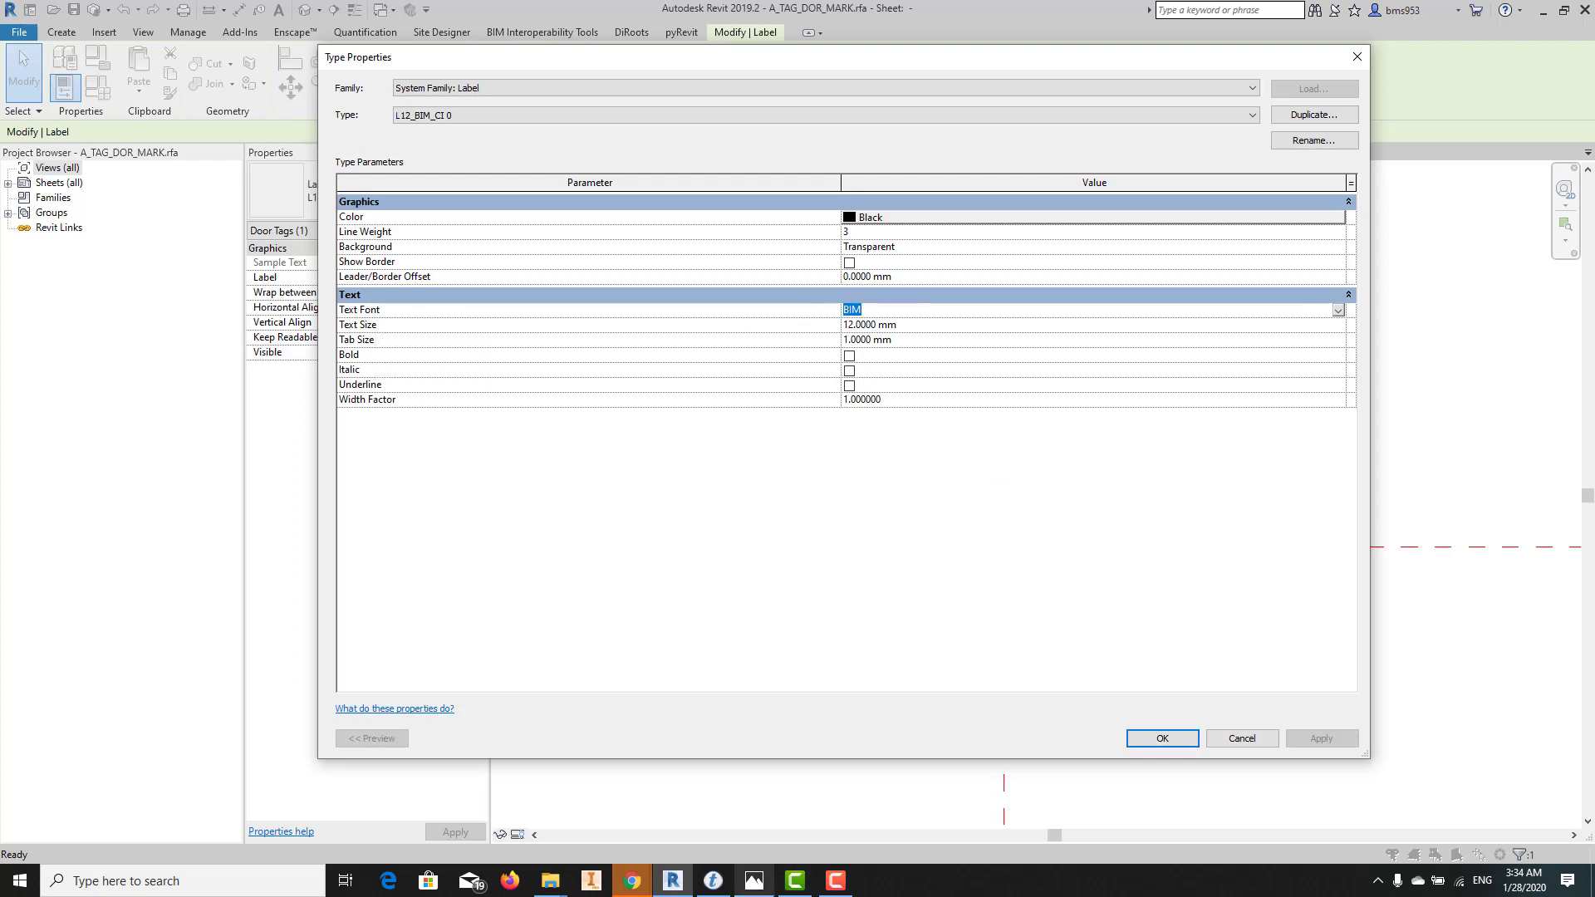
# Switch to Type light, maximise its window and examine the circular FD symbol drawn for character A
pyautogui.click(714, 882)
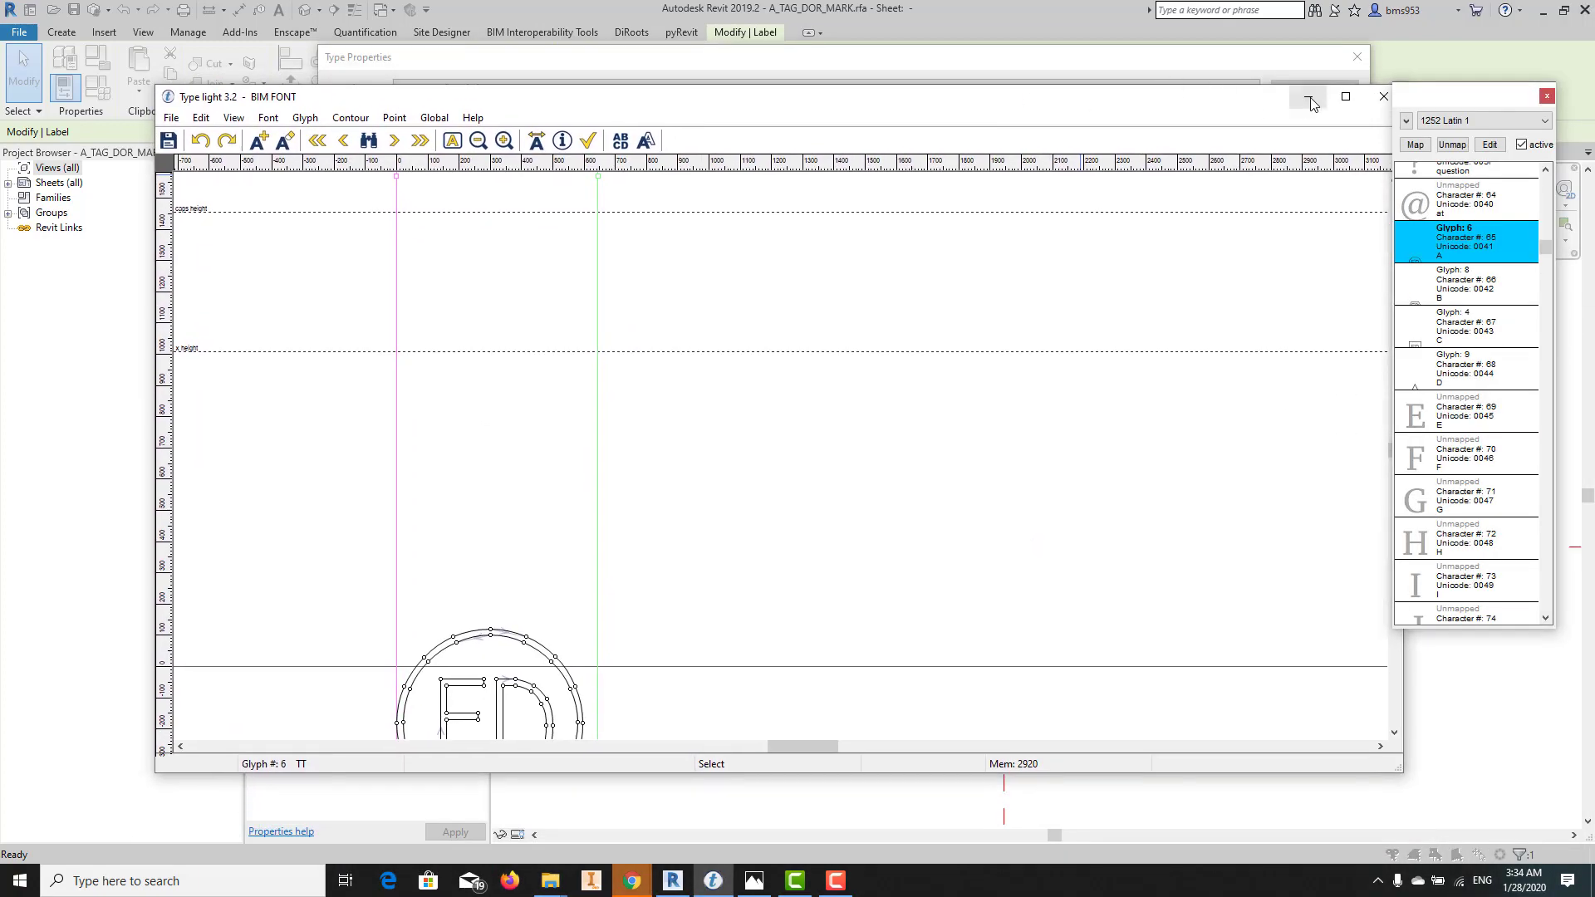
pyautogui.click(1346, 96)
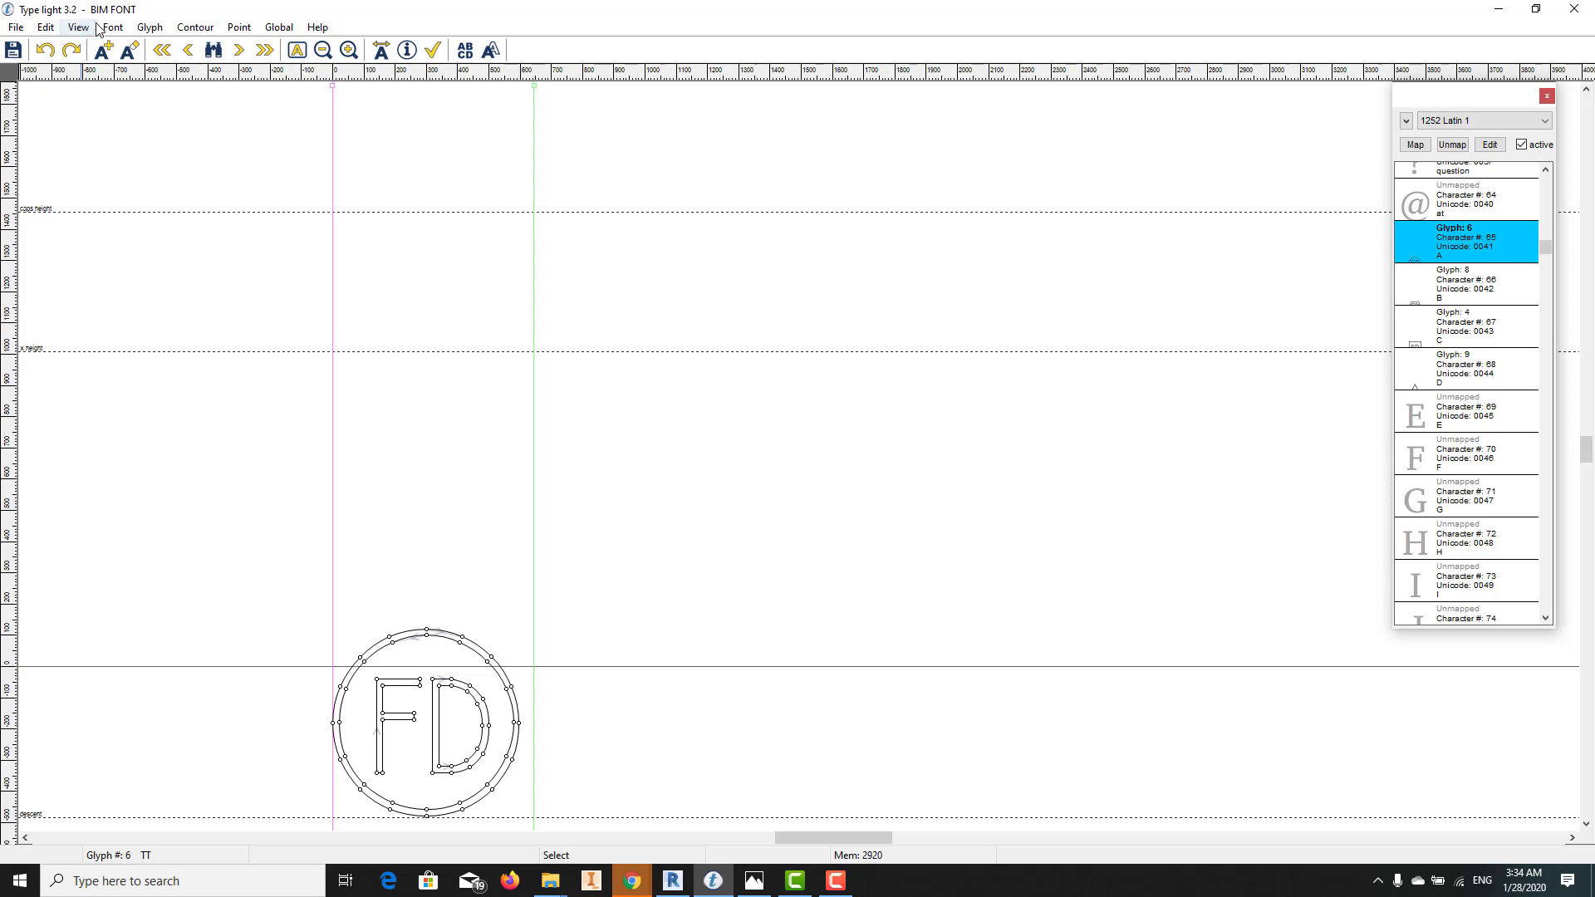
pyautogui.scroll(-2, 399, 373)
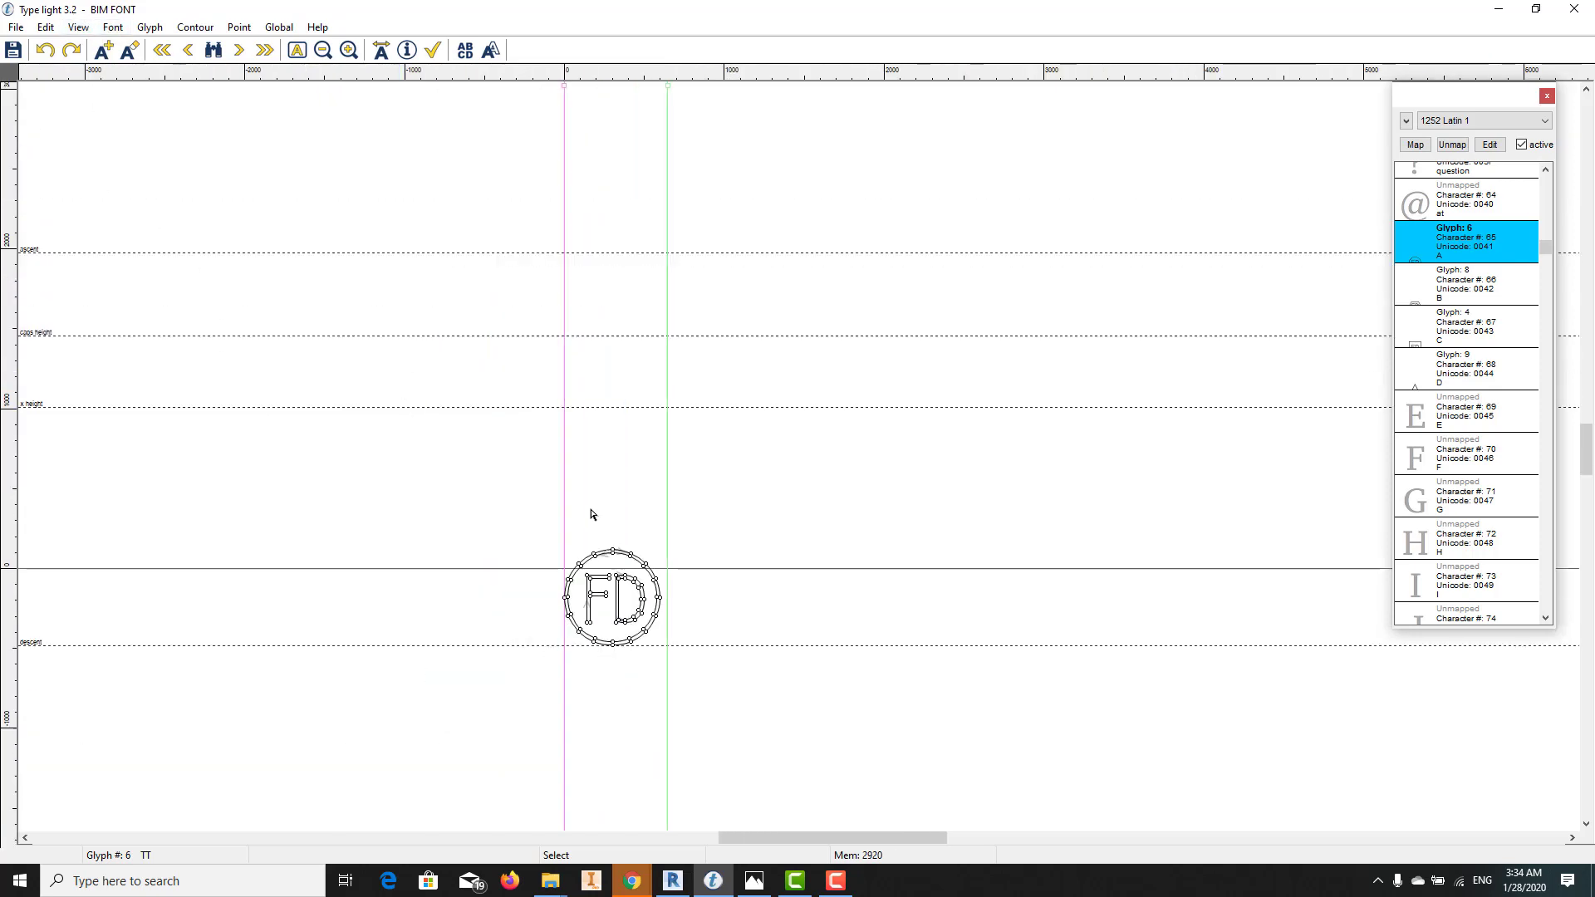
pyautogui.scroll(2, 590, 515)
pyautogui.moveTo(520, 573); pyautogui.dragTo(656, 406, button='middle')
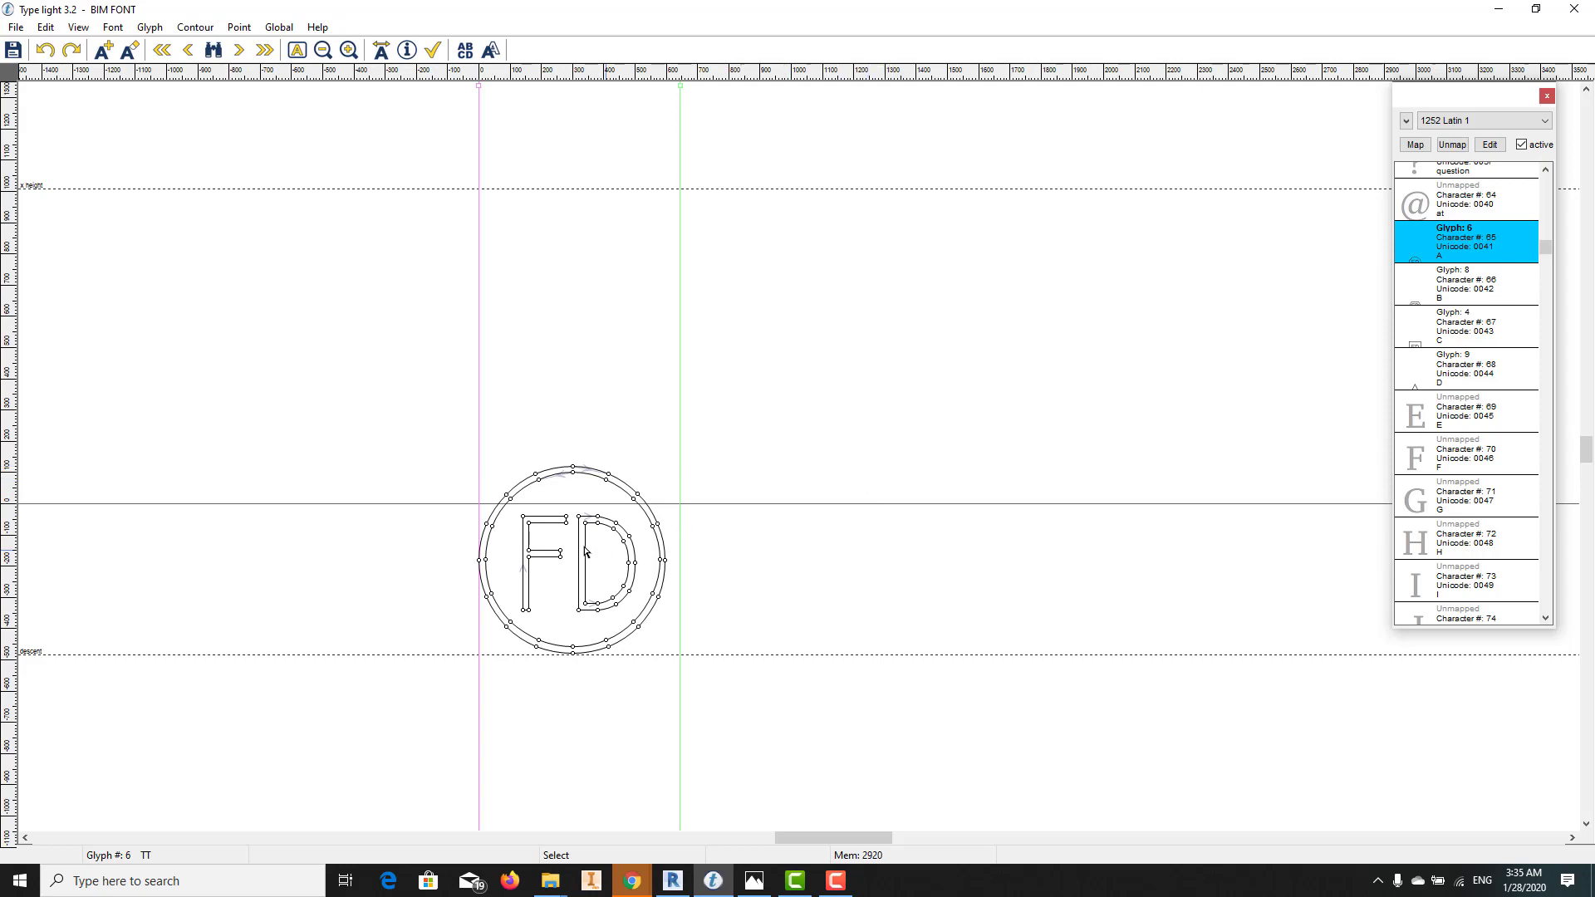
# Select all outline points of the circular FD glyph and enlarge the rows of the character list
pyautogui.moveTo(414, 423)
pyautogui.mouseDown()
pyautogui.moveTo(723, 728)
pyautogui.moveTo(567, 559)
pyautogui.moveTo(708, 698)
pyautogui.moveTo(545, 470)
pyautogui.moveTo(444, 419)
pyautogui.mouseUp()
pyautogui.click(797, 689)
pyautogui.moveTo(357, 427); pyautogui.dragTo(823, 722)
pyautogui.moveTo(1441, 256); pyautogui.dragTo(1435, 284)
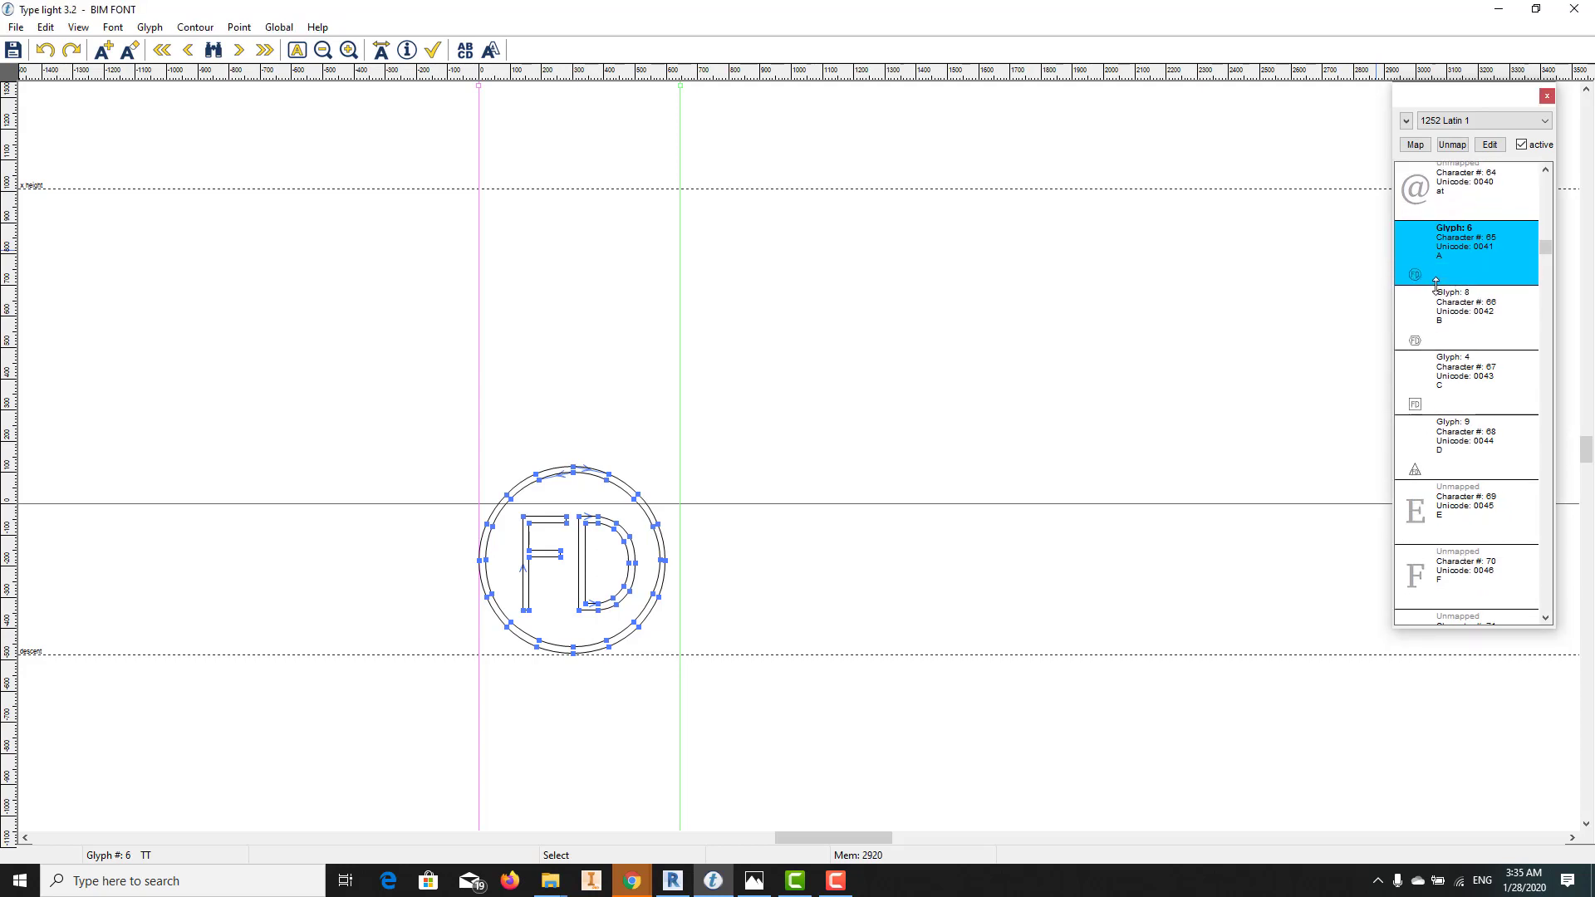
# View the glyph outlines of characters B, C and D in turn, and return to the glyph of character A
pyautogui.click(1475, 317)
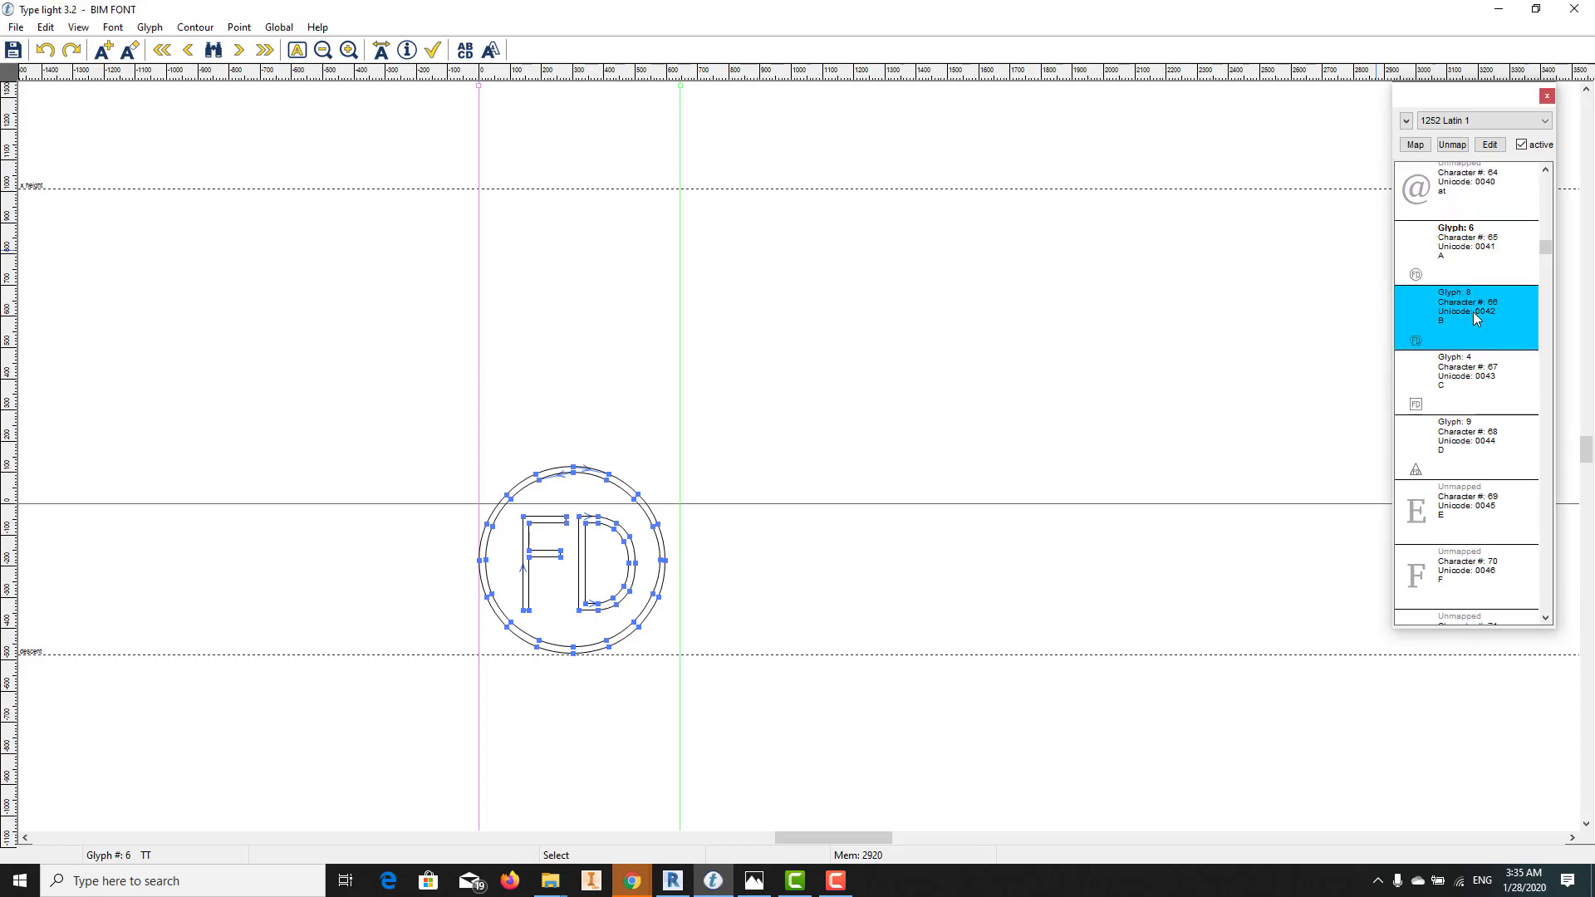
pyautogui.click(1490, 145)
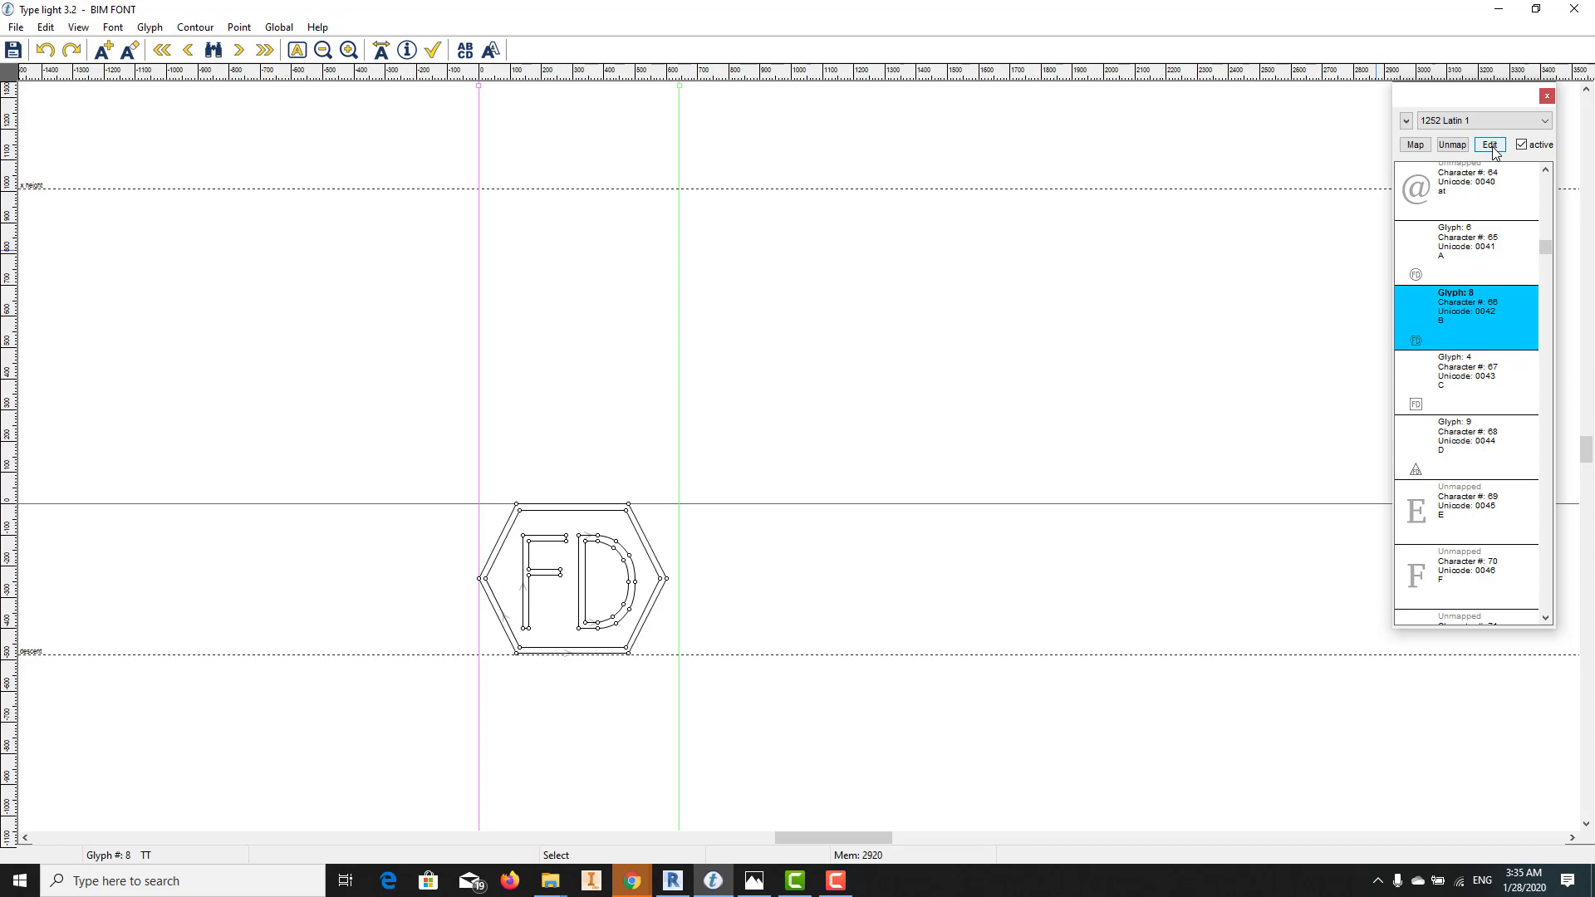
pyautogui.click(1466, 400)
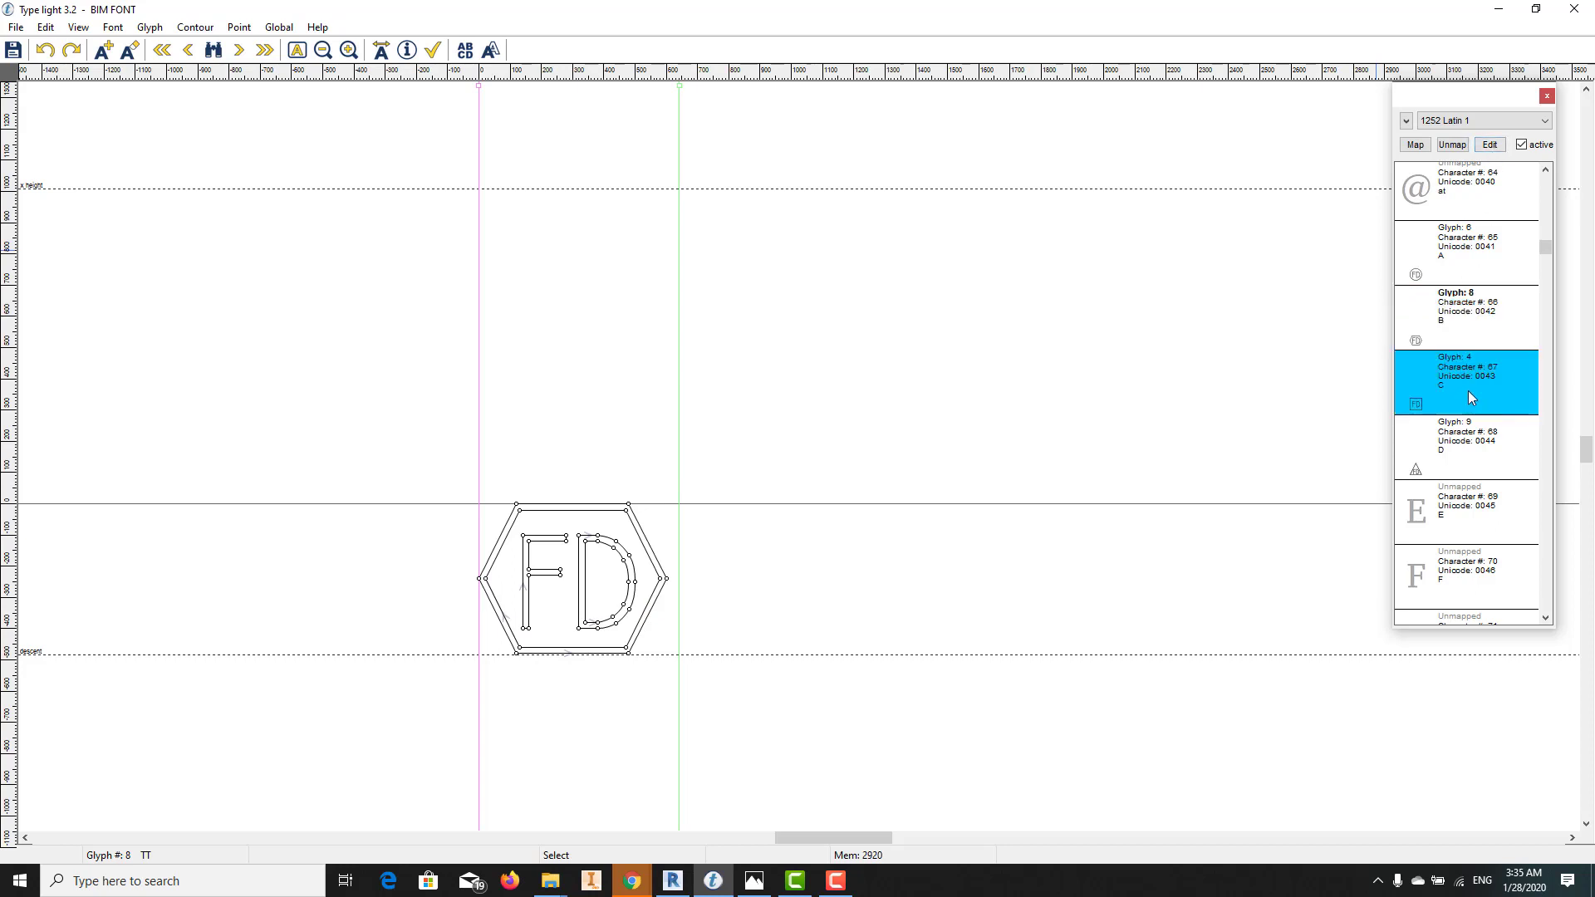
pyautogui.click(1490, 146)
pyautogui.click(1449, 456)
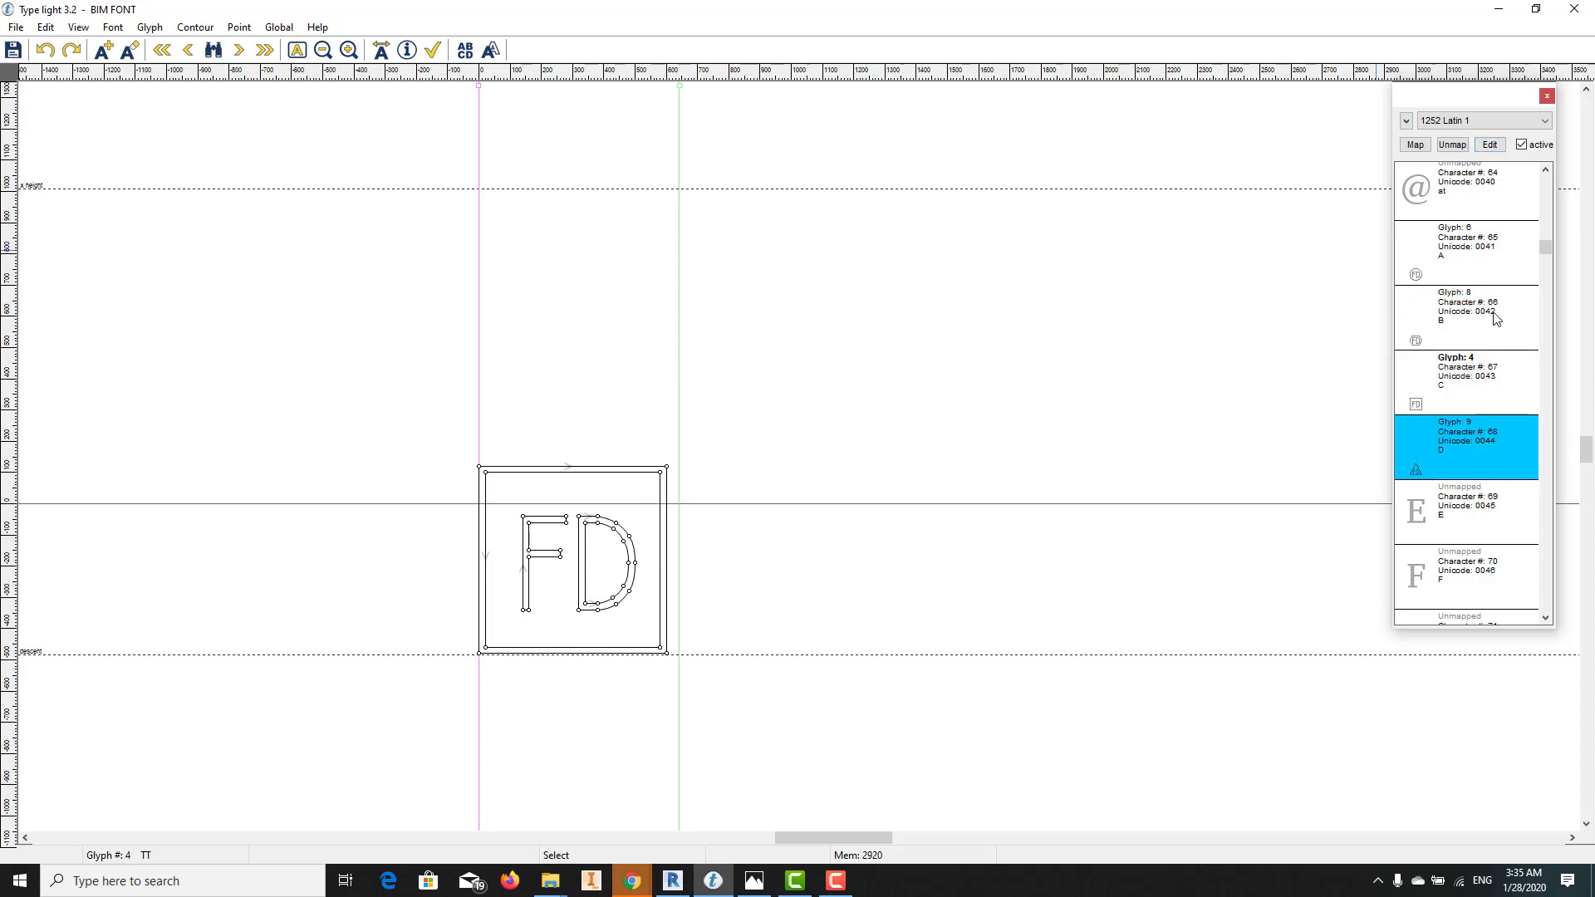
pyautogui.click(1490, 146)
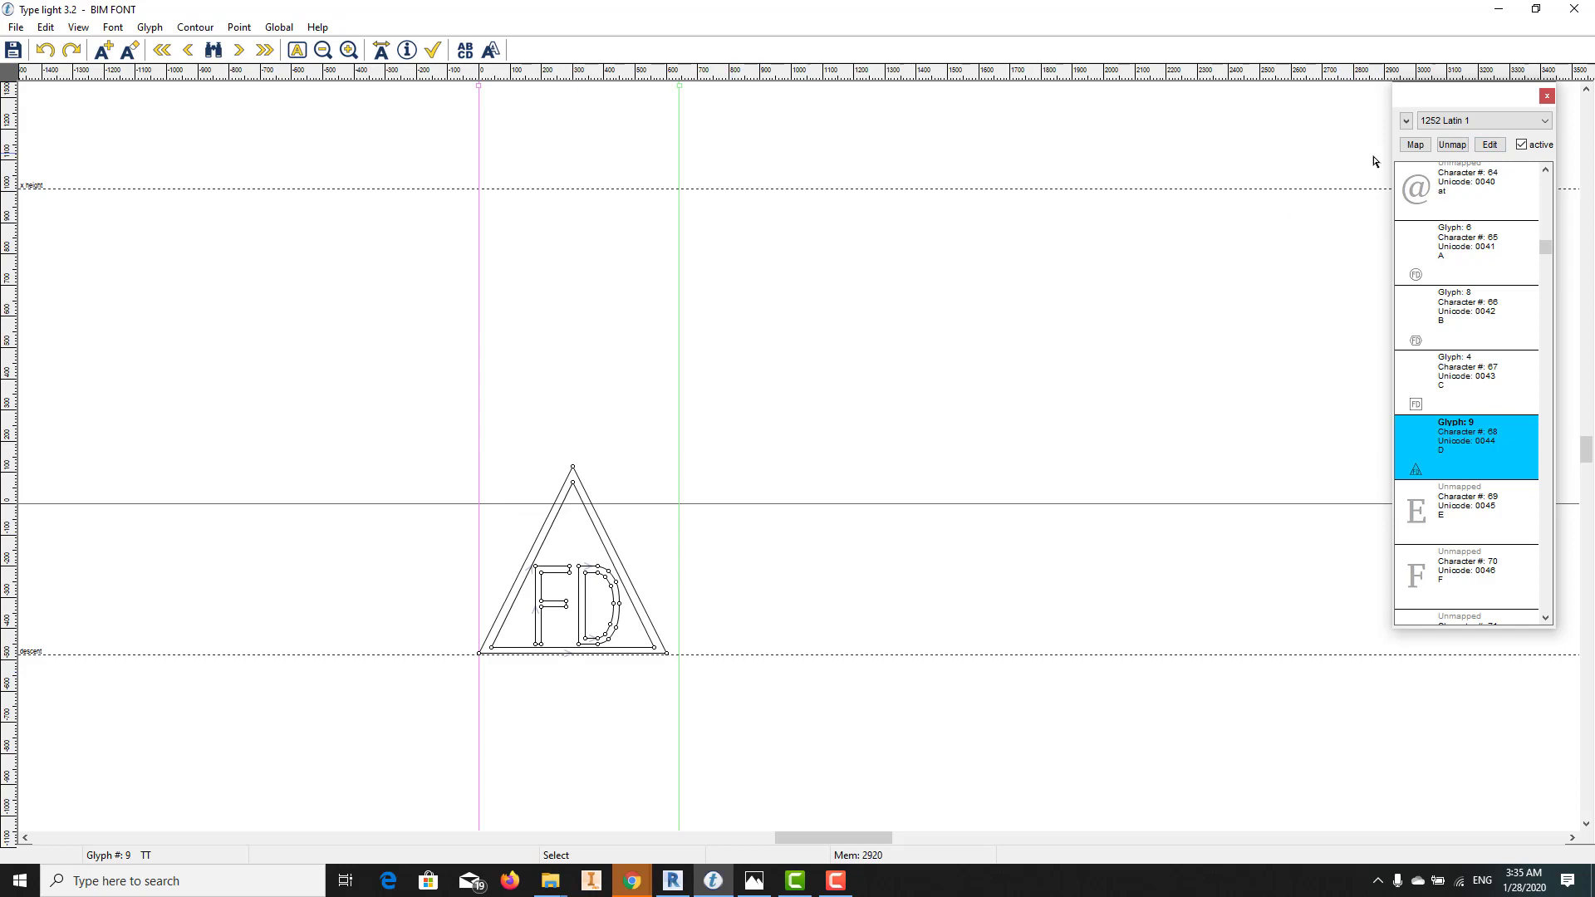
pyautogui.click(1485, 304)
pyautogui.click(1490, 234)
pyautogui.click(1492, 146)
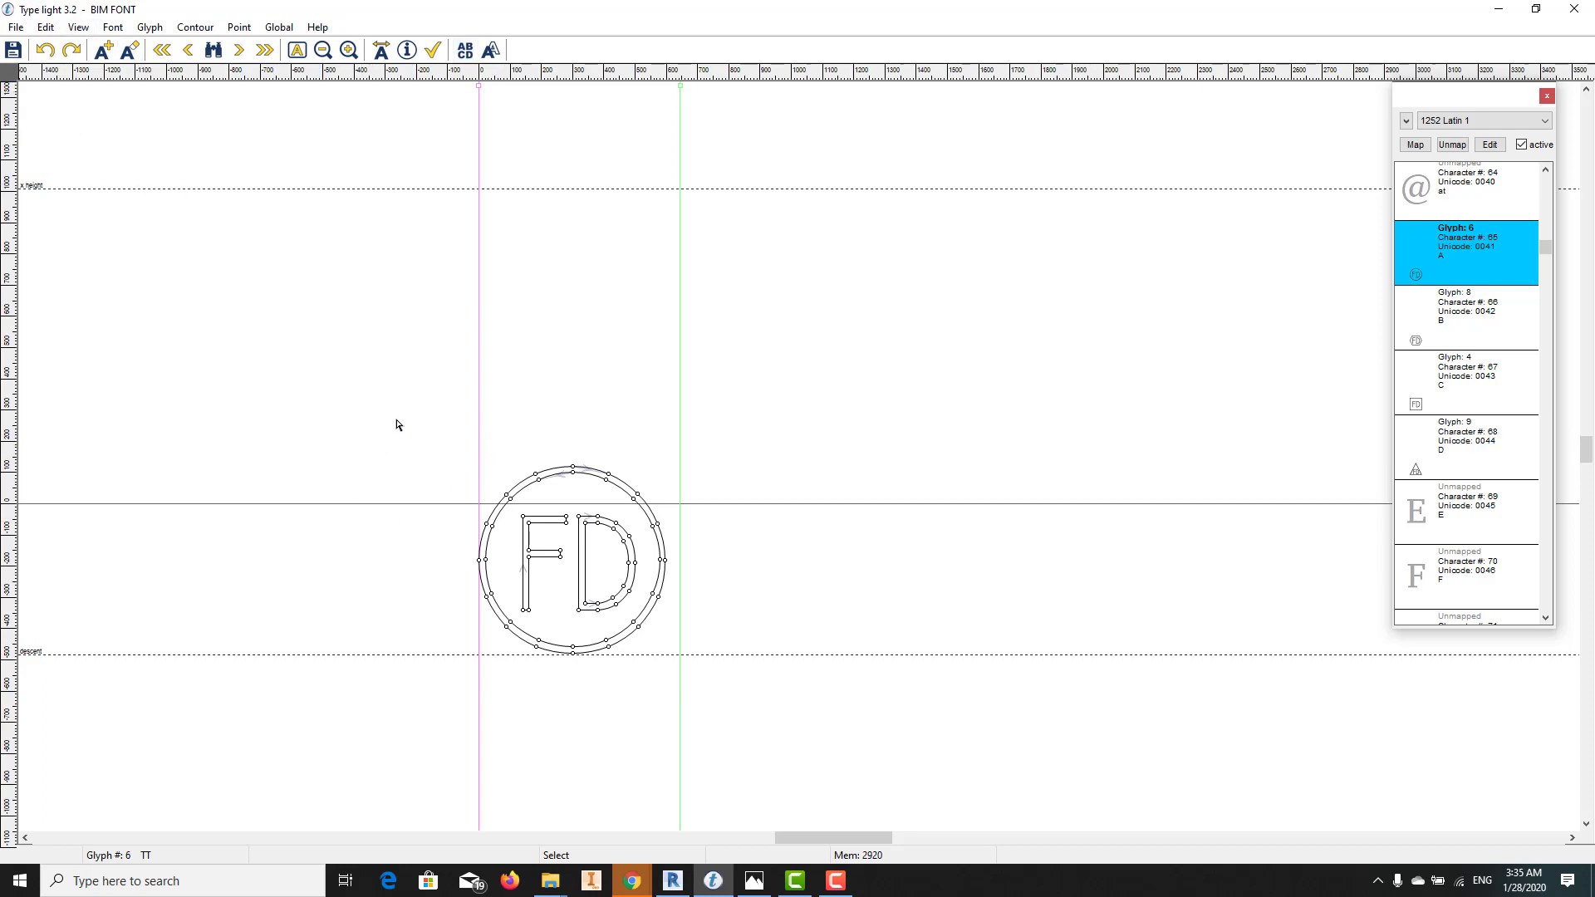
# Box-select the whole circular FD outline of character A repeatedly to show its contour points
pyautogui.moveTo(396, 420); pyautogui.dragTo(753, 723)
pyautogui.moveTo(404, 420); pyautogui.dragTo(756, 674)
pyautogui.moveTo(385, 389); pyautogui.dragTo(818, 707)
pyautogui.moveTo(339, 416); pyautogui.dragTo(766, 713)
pyautogui.moveTo(398, 376); pyautogui.dragTo(823, 738)
# Show the Windows Fonts folder and its path C:\Windows\Fonts, and close the folder window
pyautogui.click(18, 882)
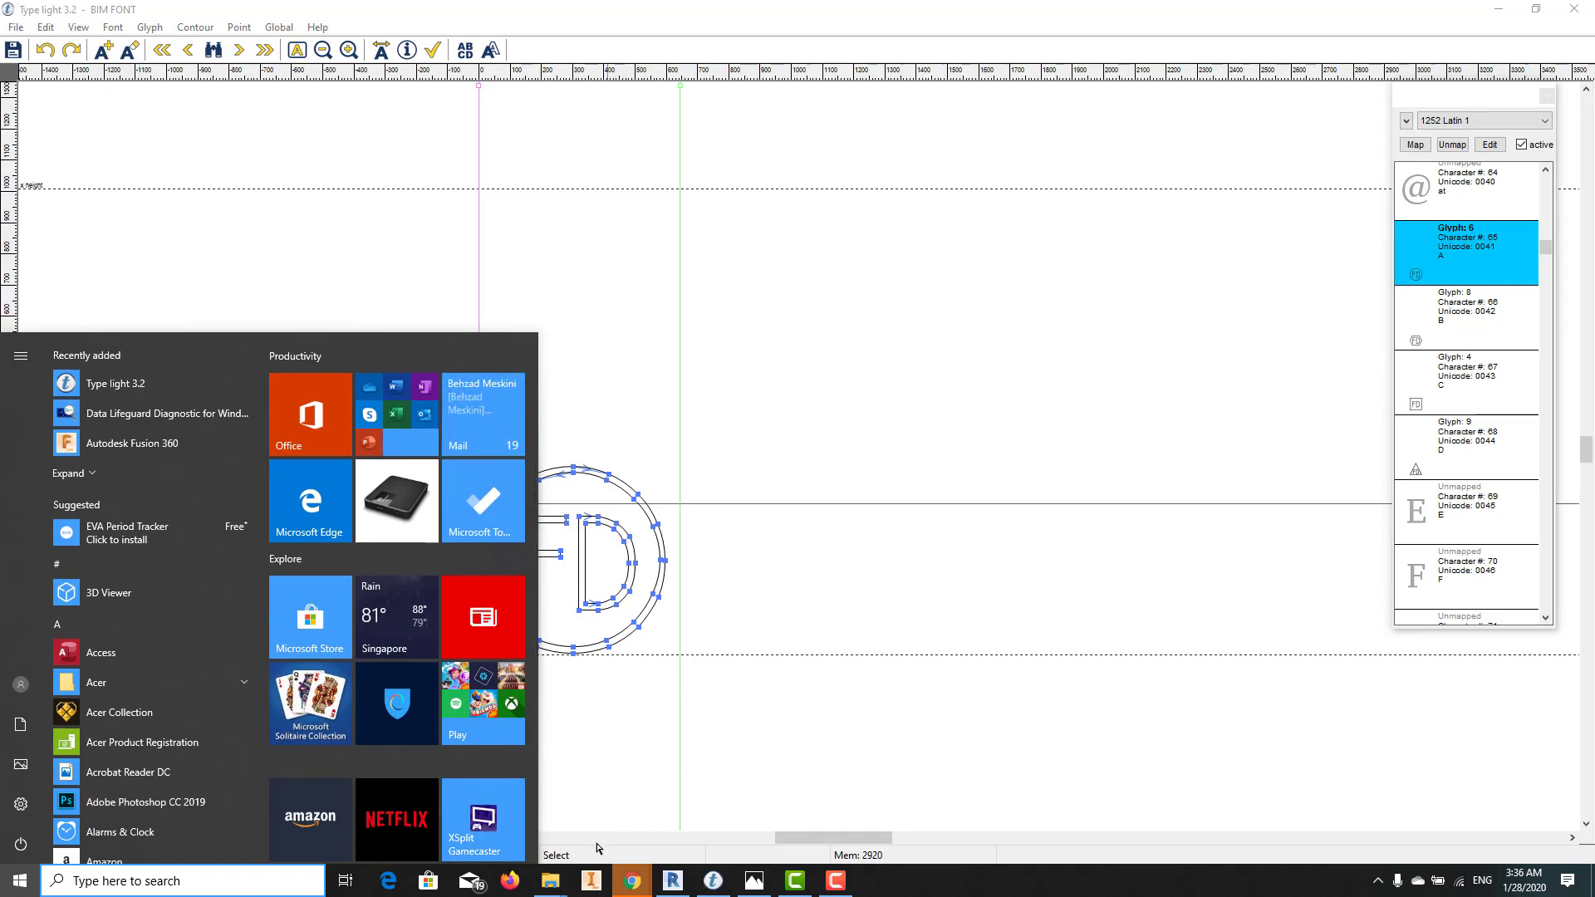
pyautogui.moveTo(550, 881)
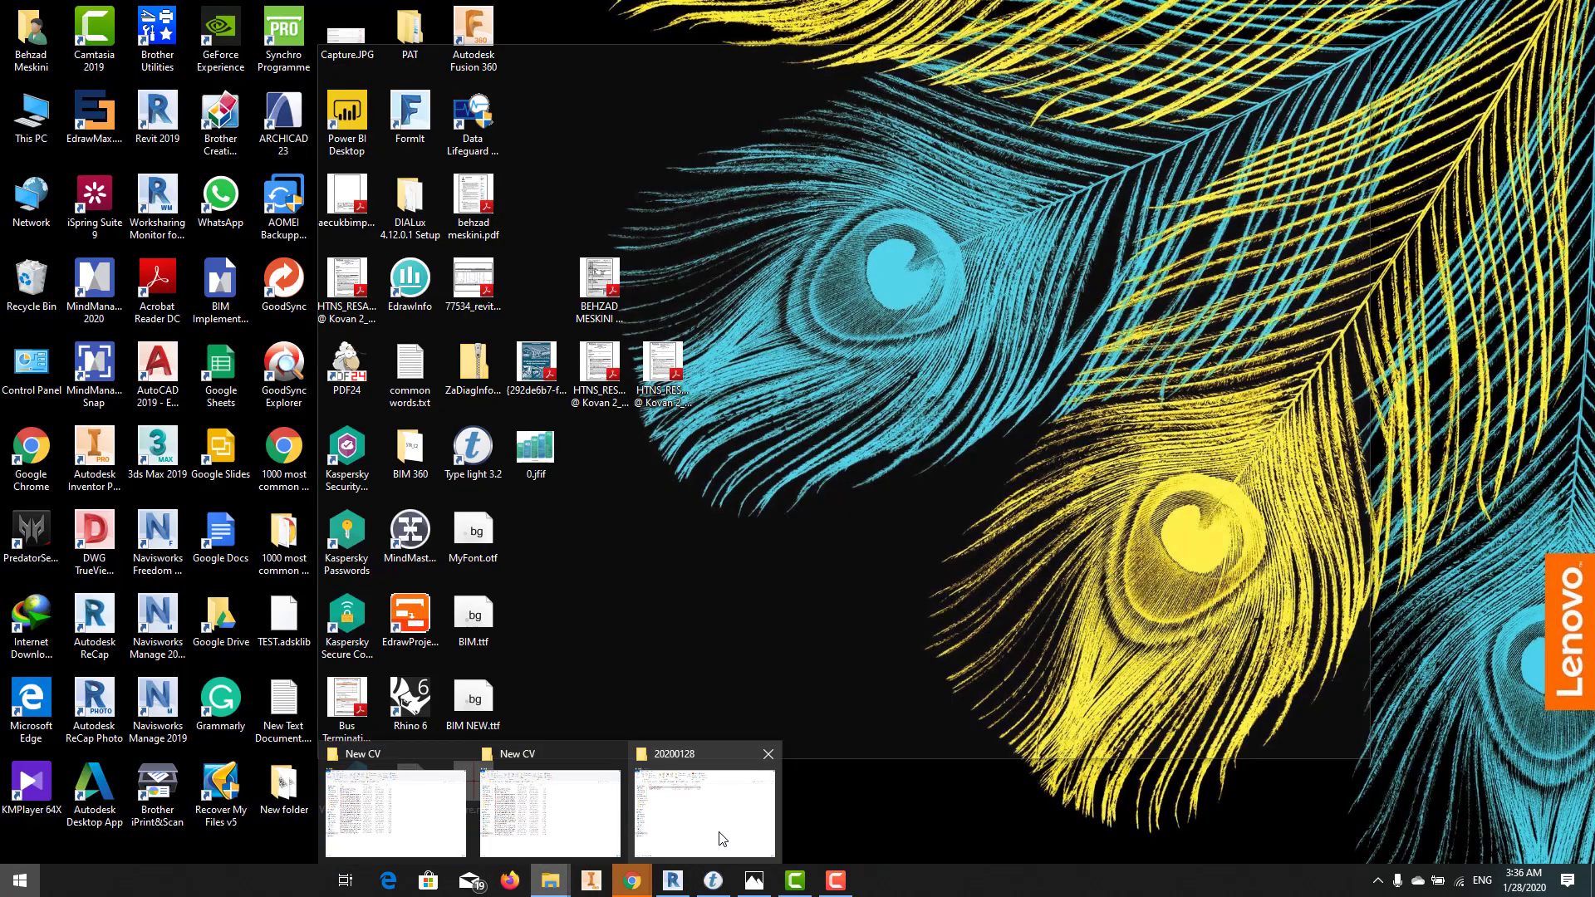
pyautogui.click(719, 830)
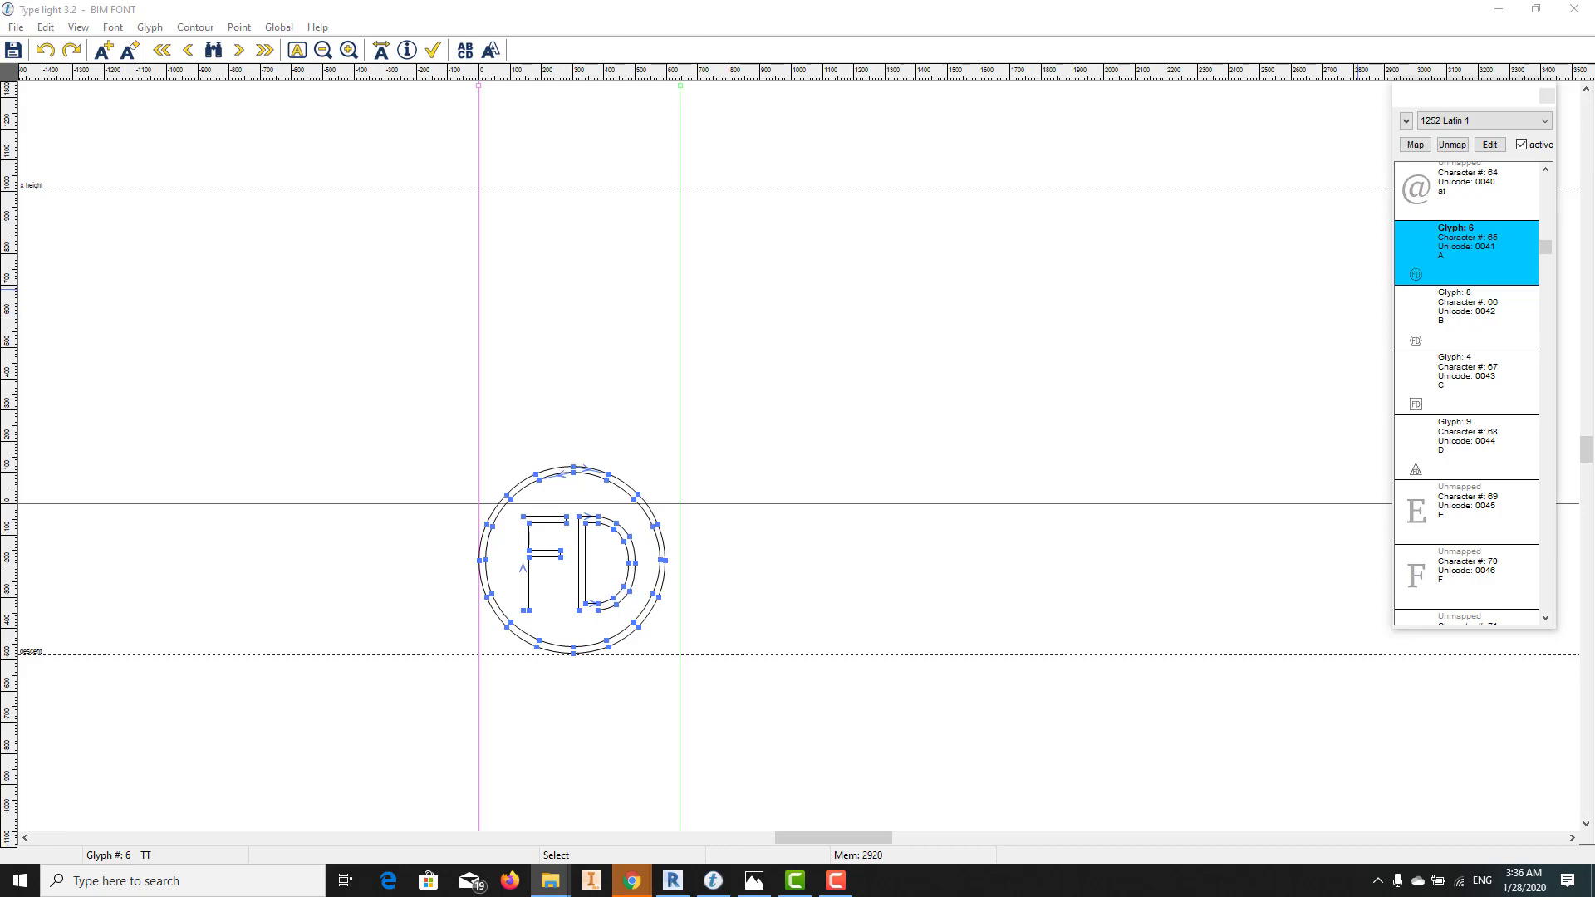
pyautogui.moveTo(680, 435); pyautogui.dragTo(466, 87)
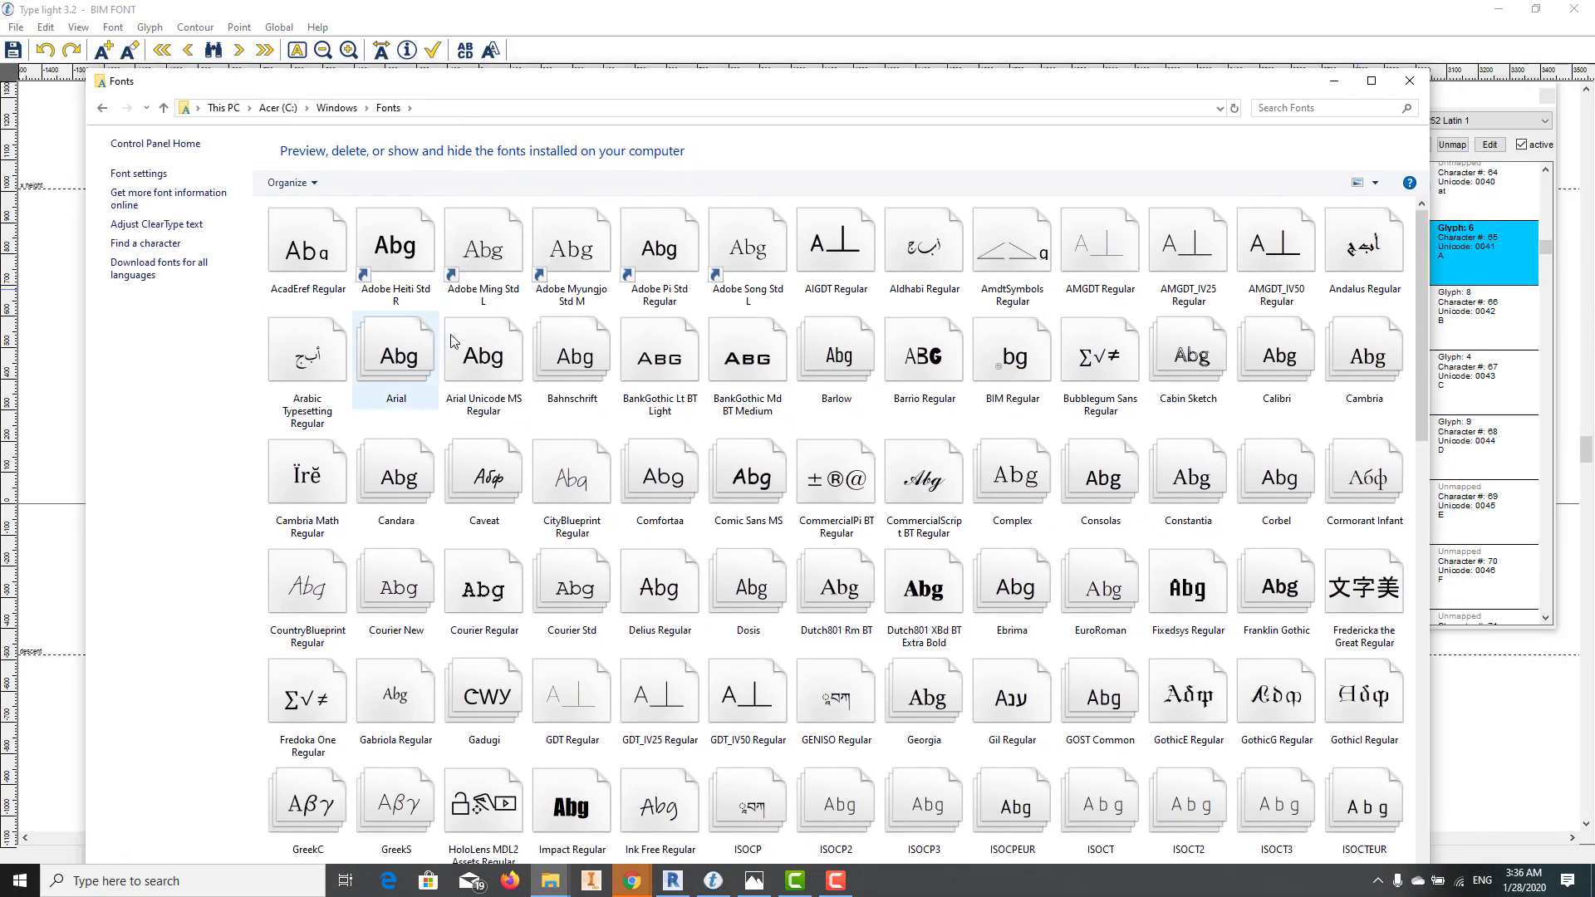
pyautogui.click(433, 112)
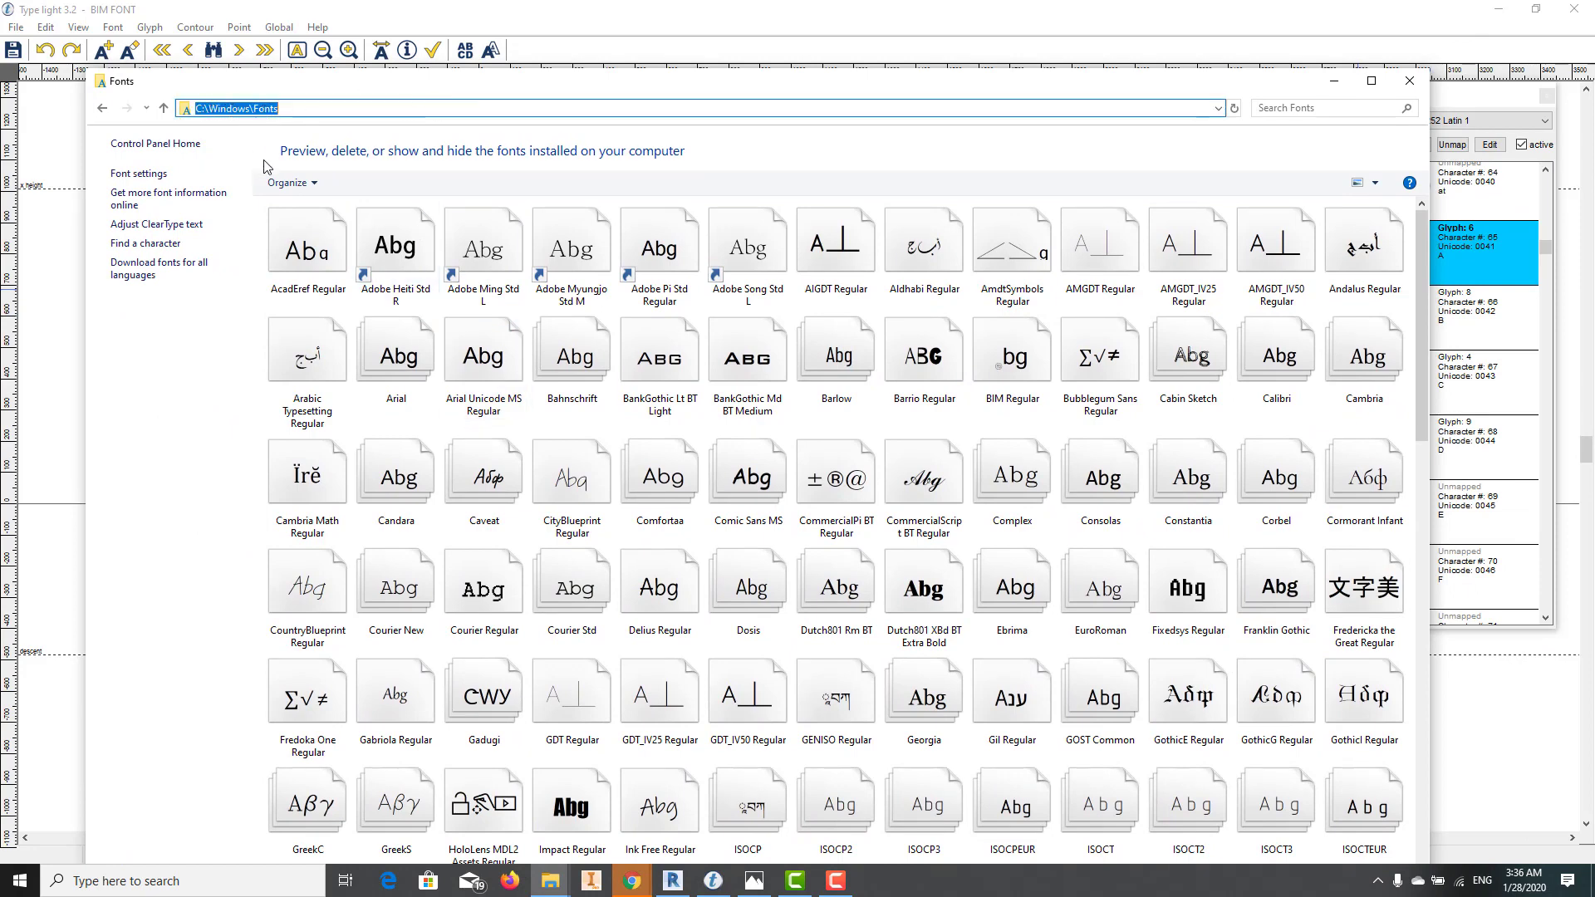
pyautogui.click(1409, 80)
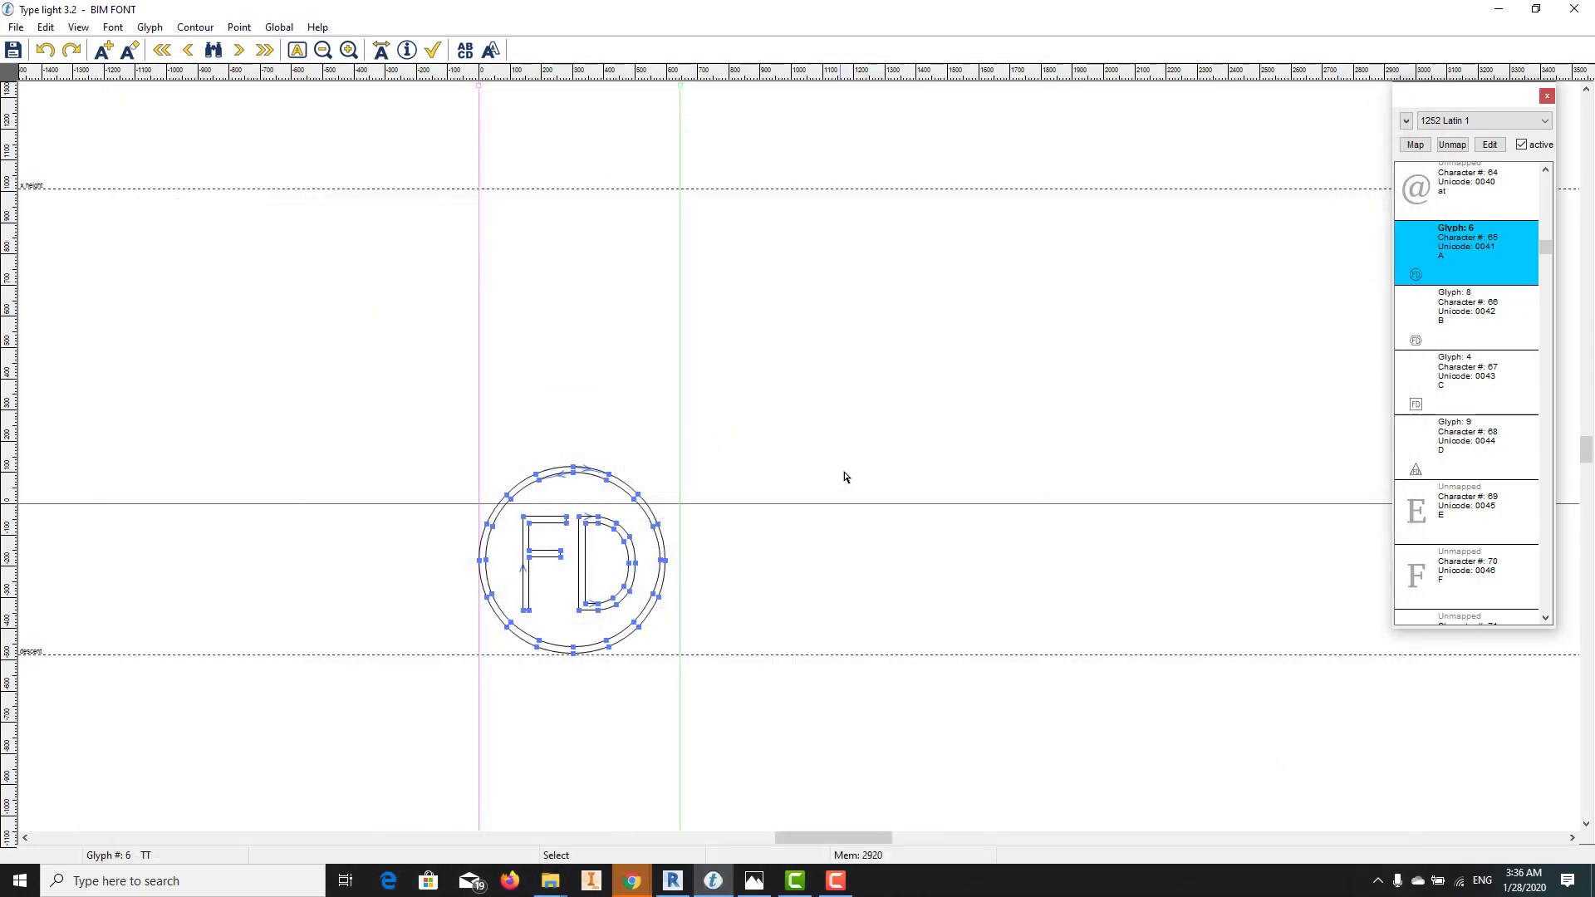
# Switch back to Revit, recheck the FIRE label's BIM text font and accept its type properties
pyautogui.click(896, 449)
pyautogui.click(1500, 13)
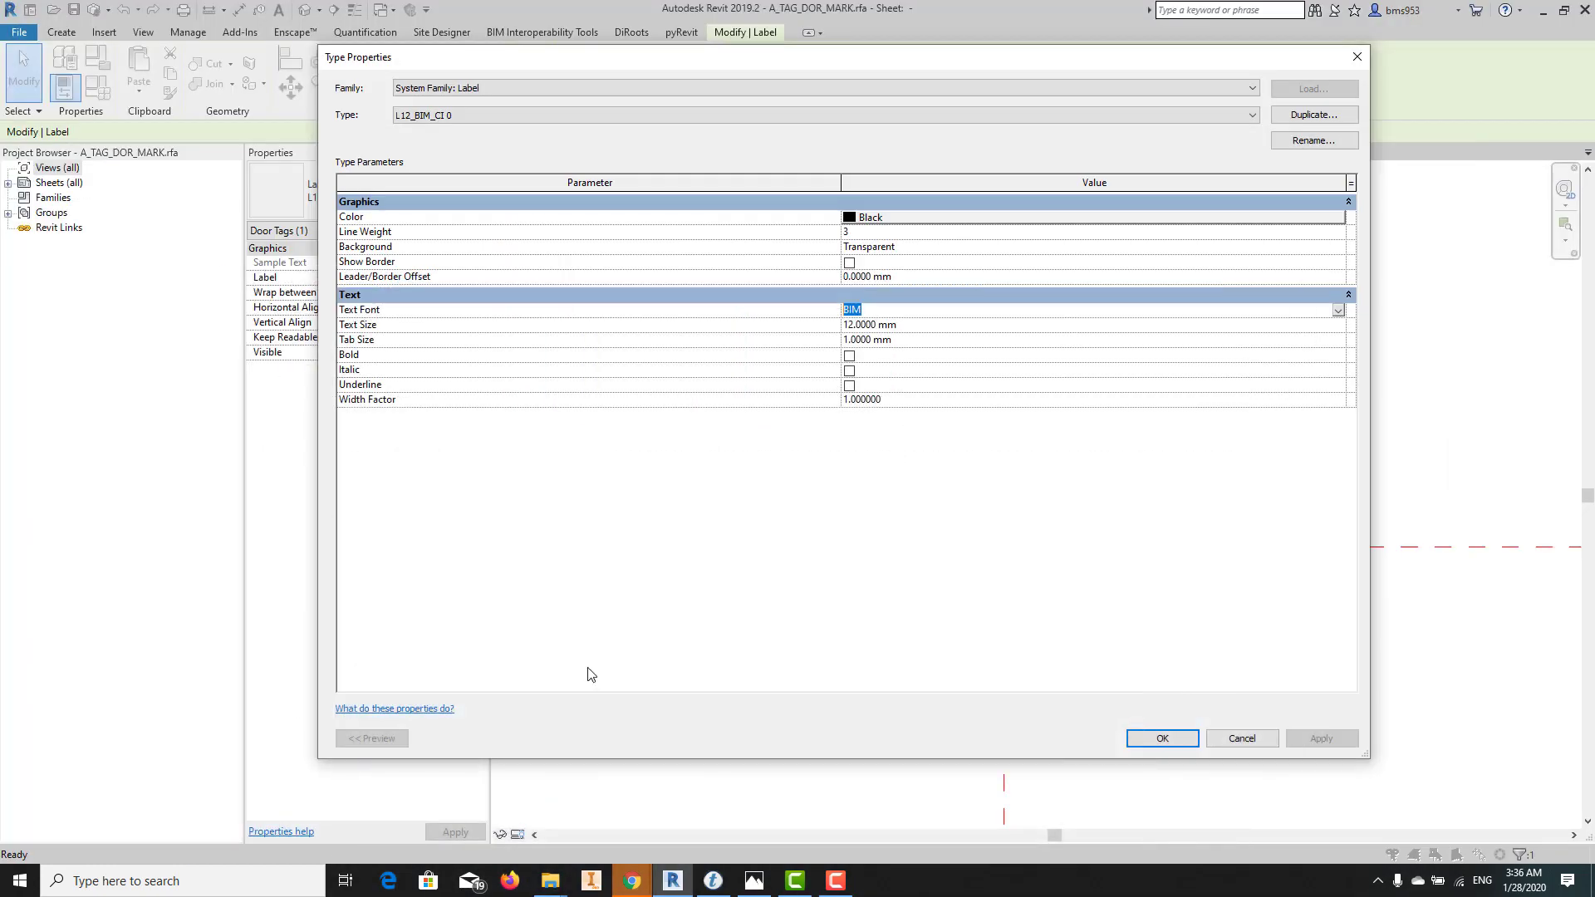
pyautogui.click(878, 311)
pyautogui.doubleClick(859, 308)
pyautogui.click(1145, 737)
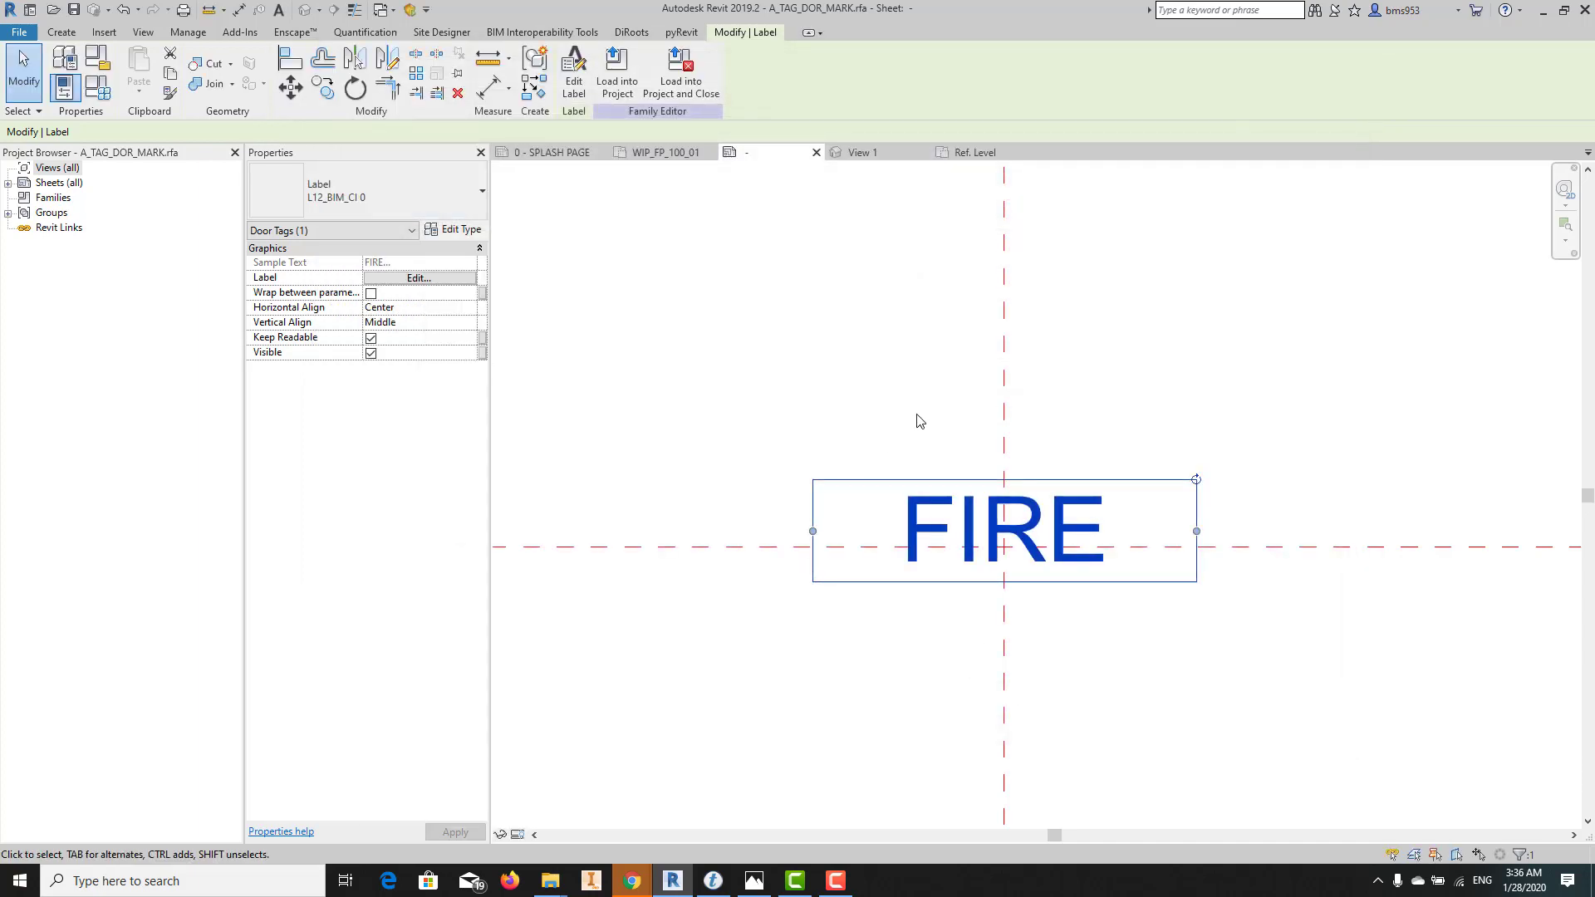
# Load the door tag family into Project1.rvt only
pyautogui.click(617, 73)
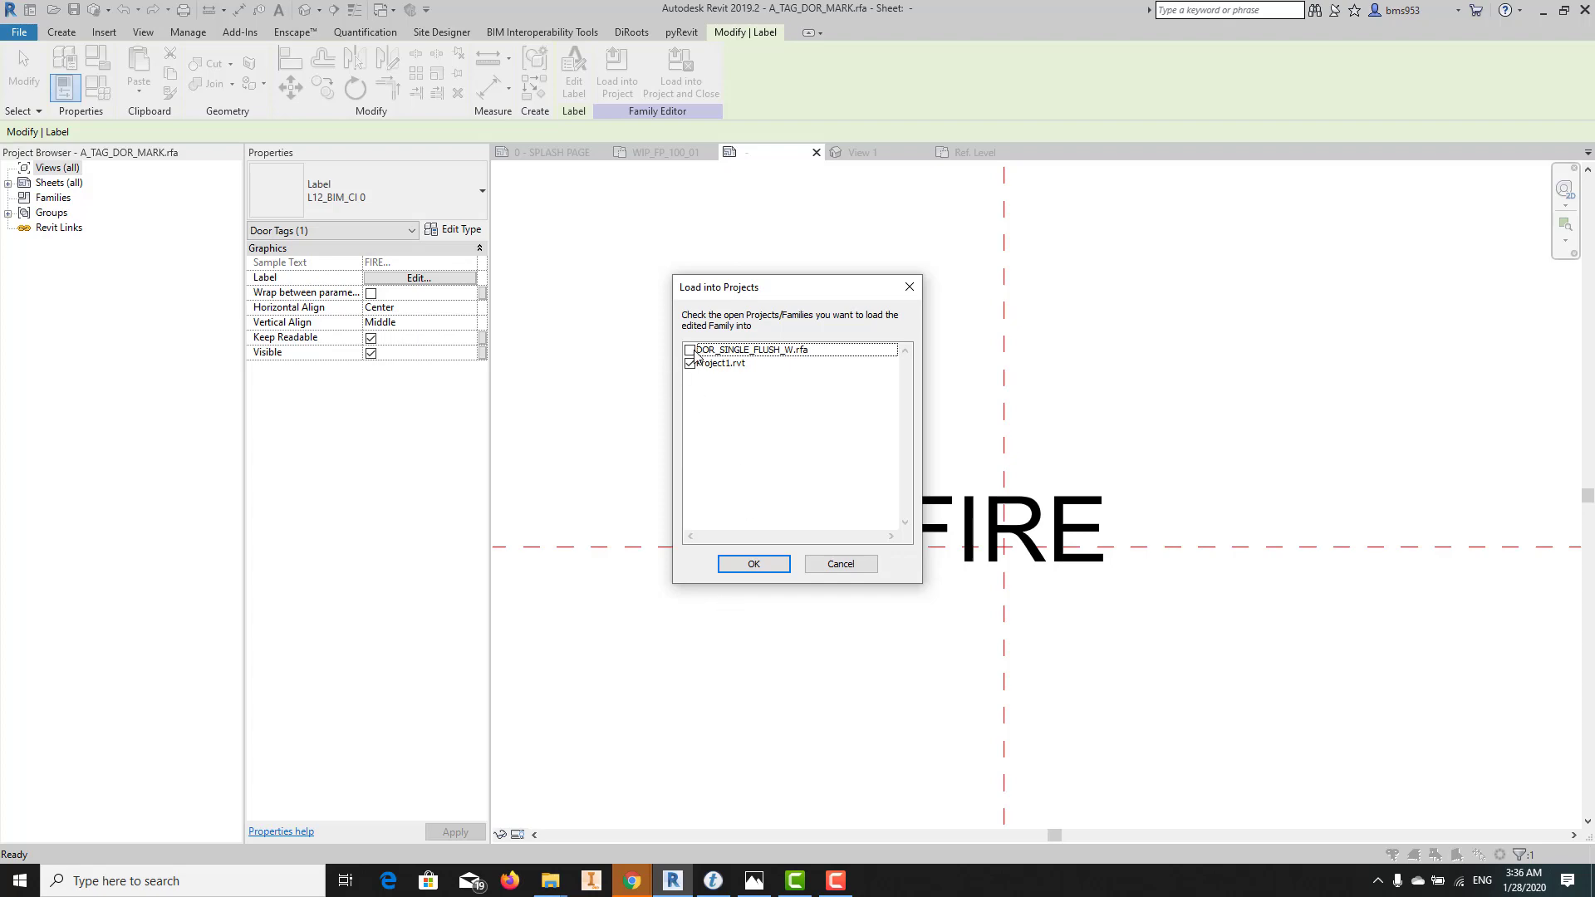
pyautogui.click(744, 564)
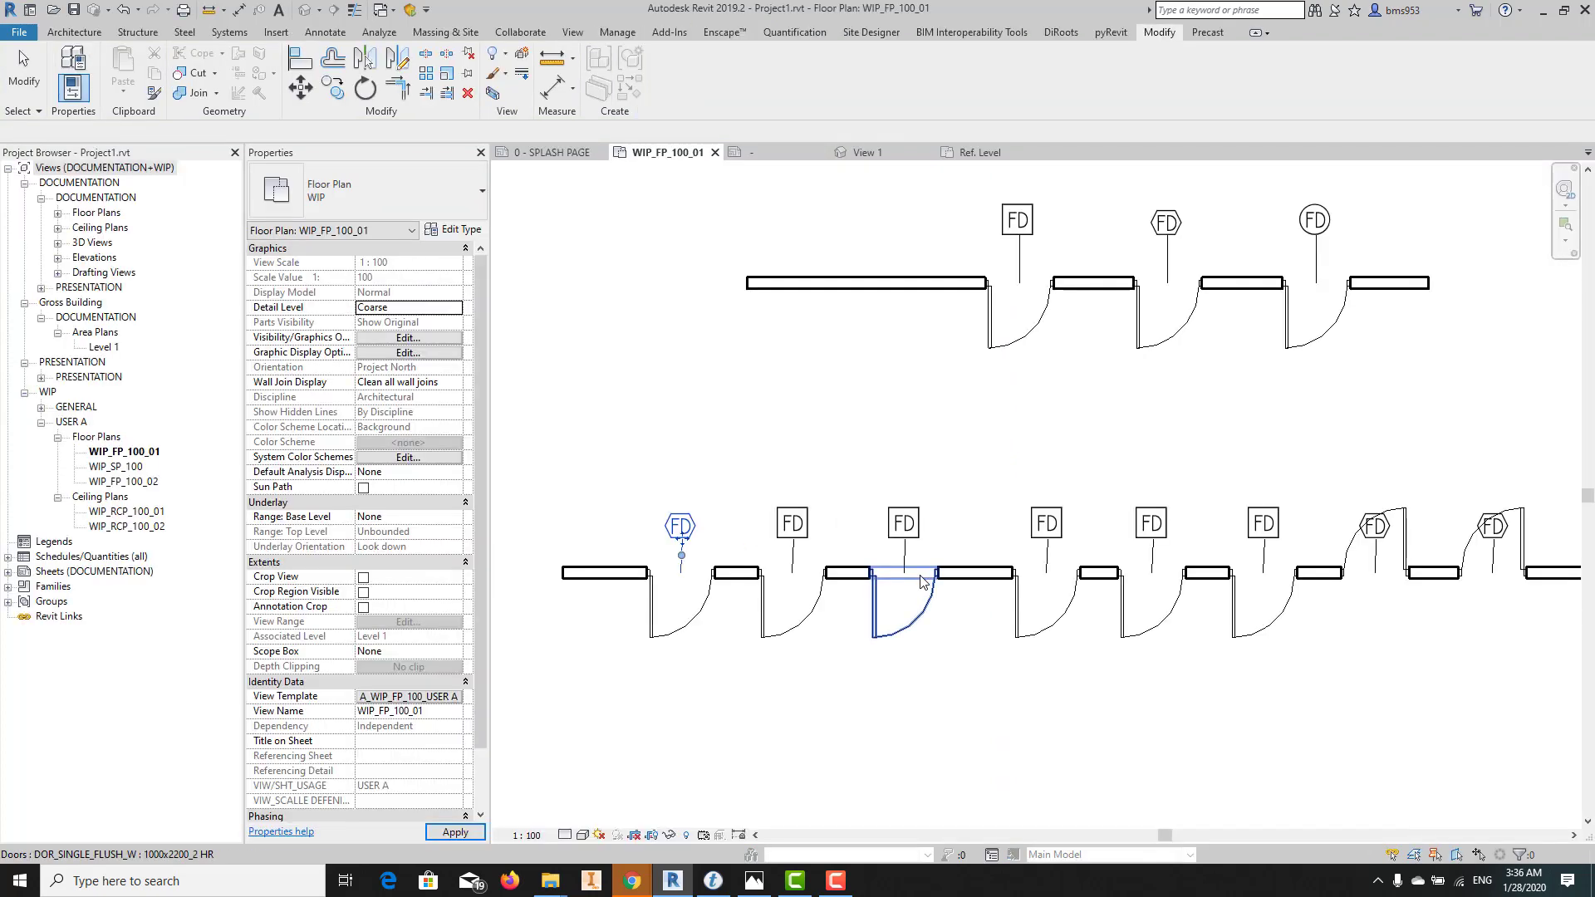
# Nudge the hexagonal FD tag slightly sideways above the first door of the lowest wall
pyautogui.scroll(4, 724, 498)
pyautogui.click(725, 498)
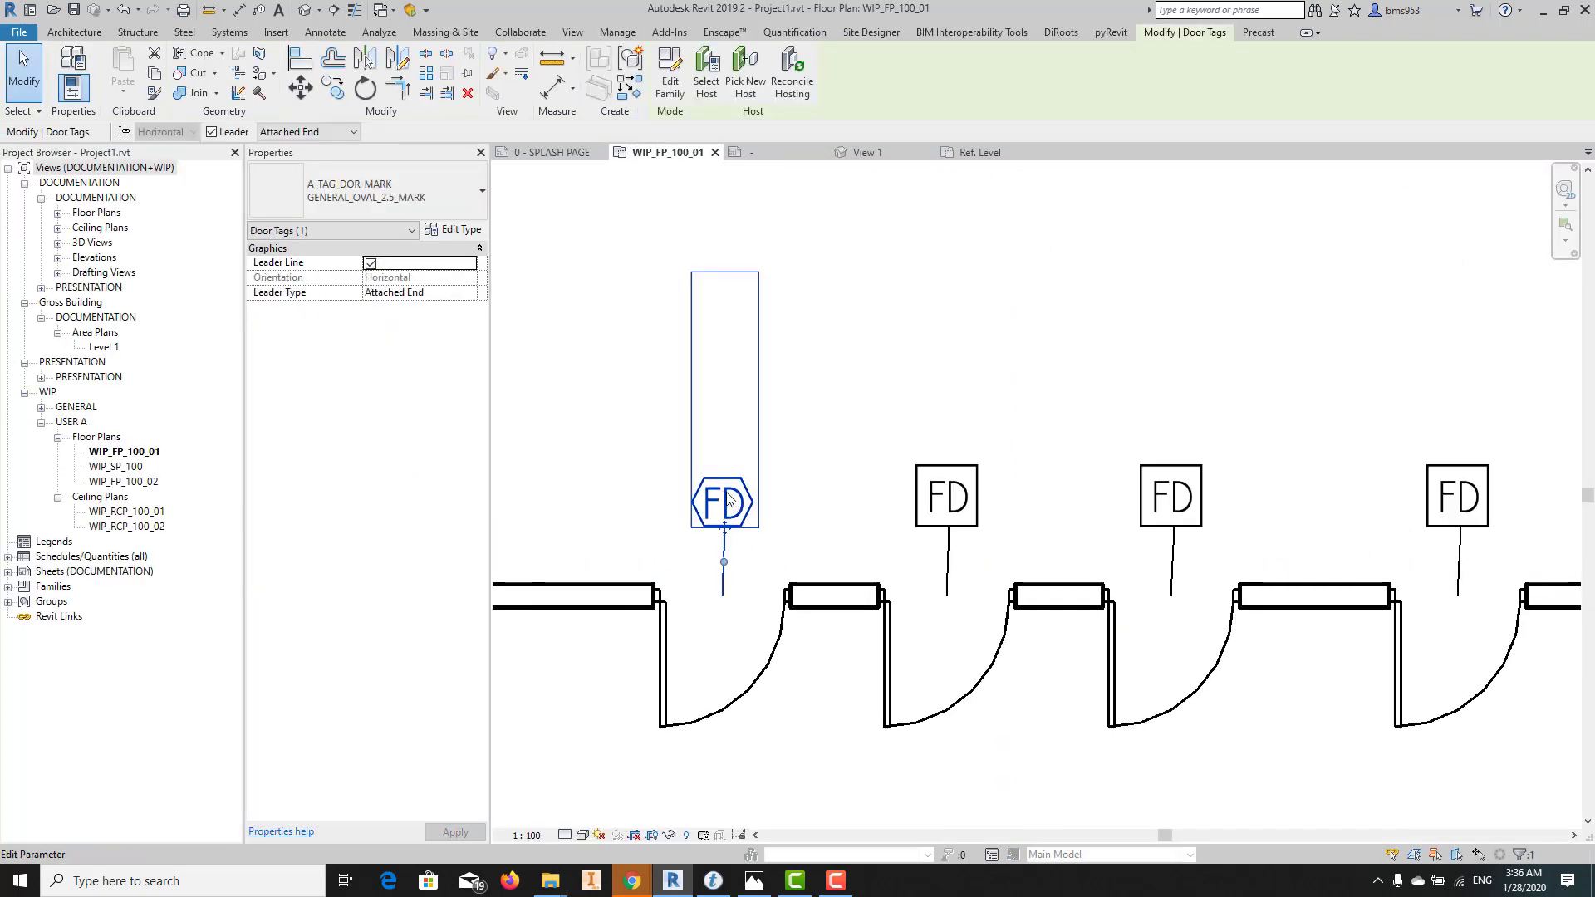
pyautogui.moveTo(728, 532); pyautogui.dragTo(719, 525)
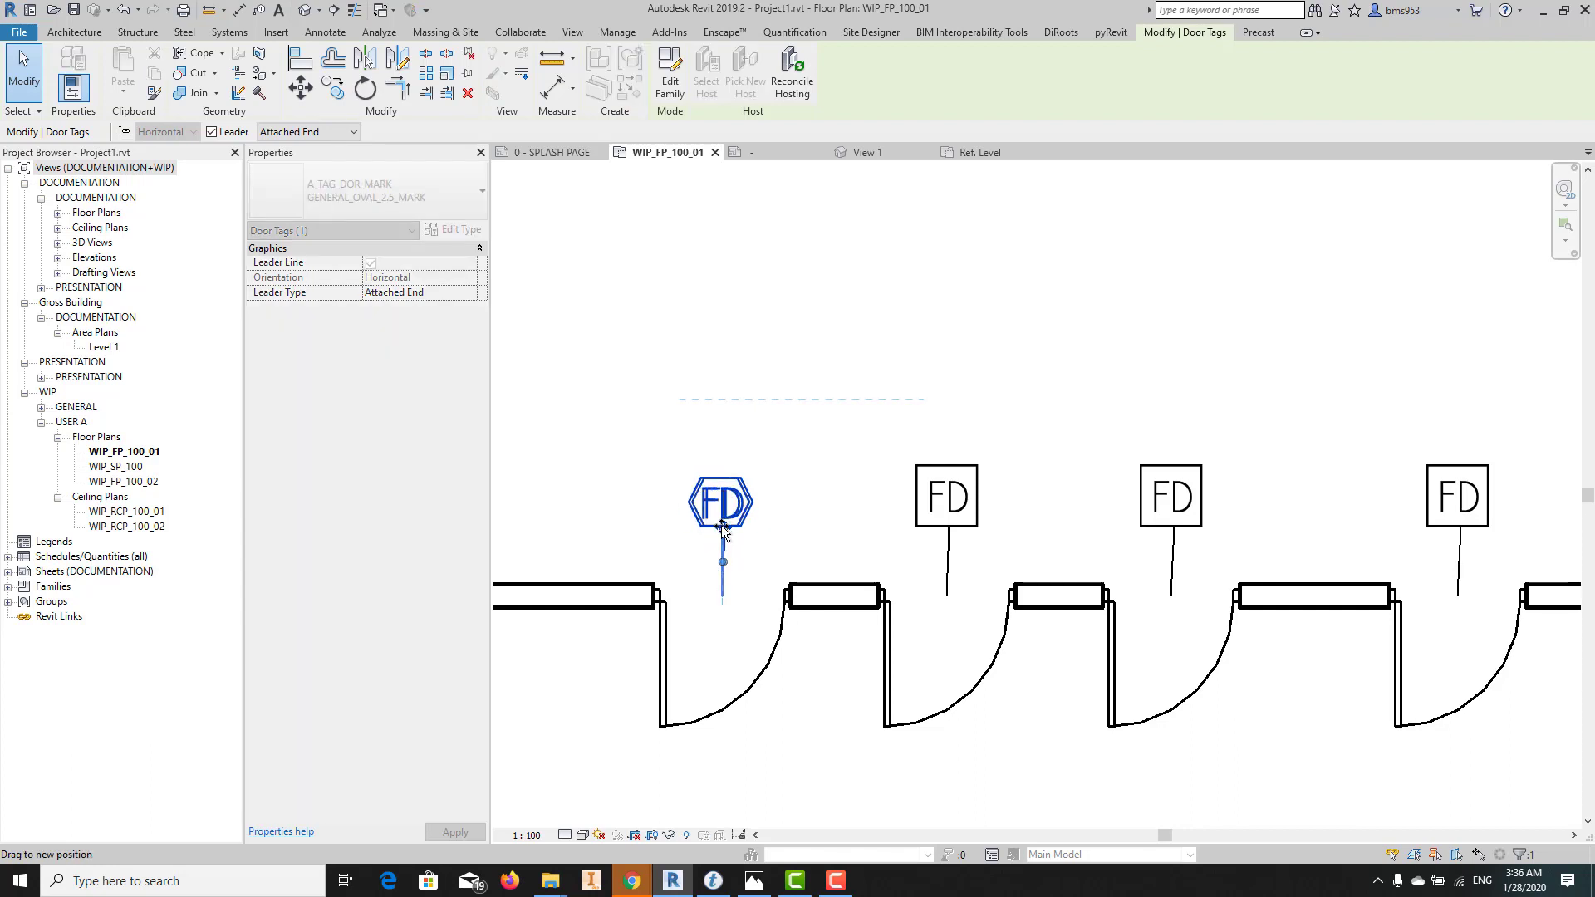
pyautogui.scroll(-2, 721, 507)
pyautogui.scroll(2, 724, 499)
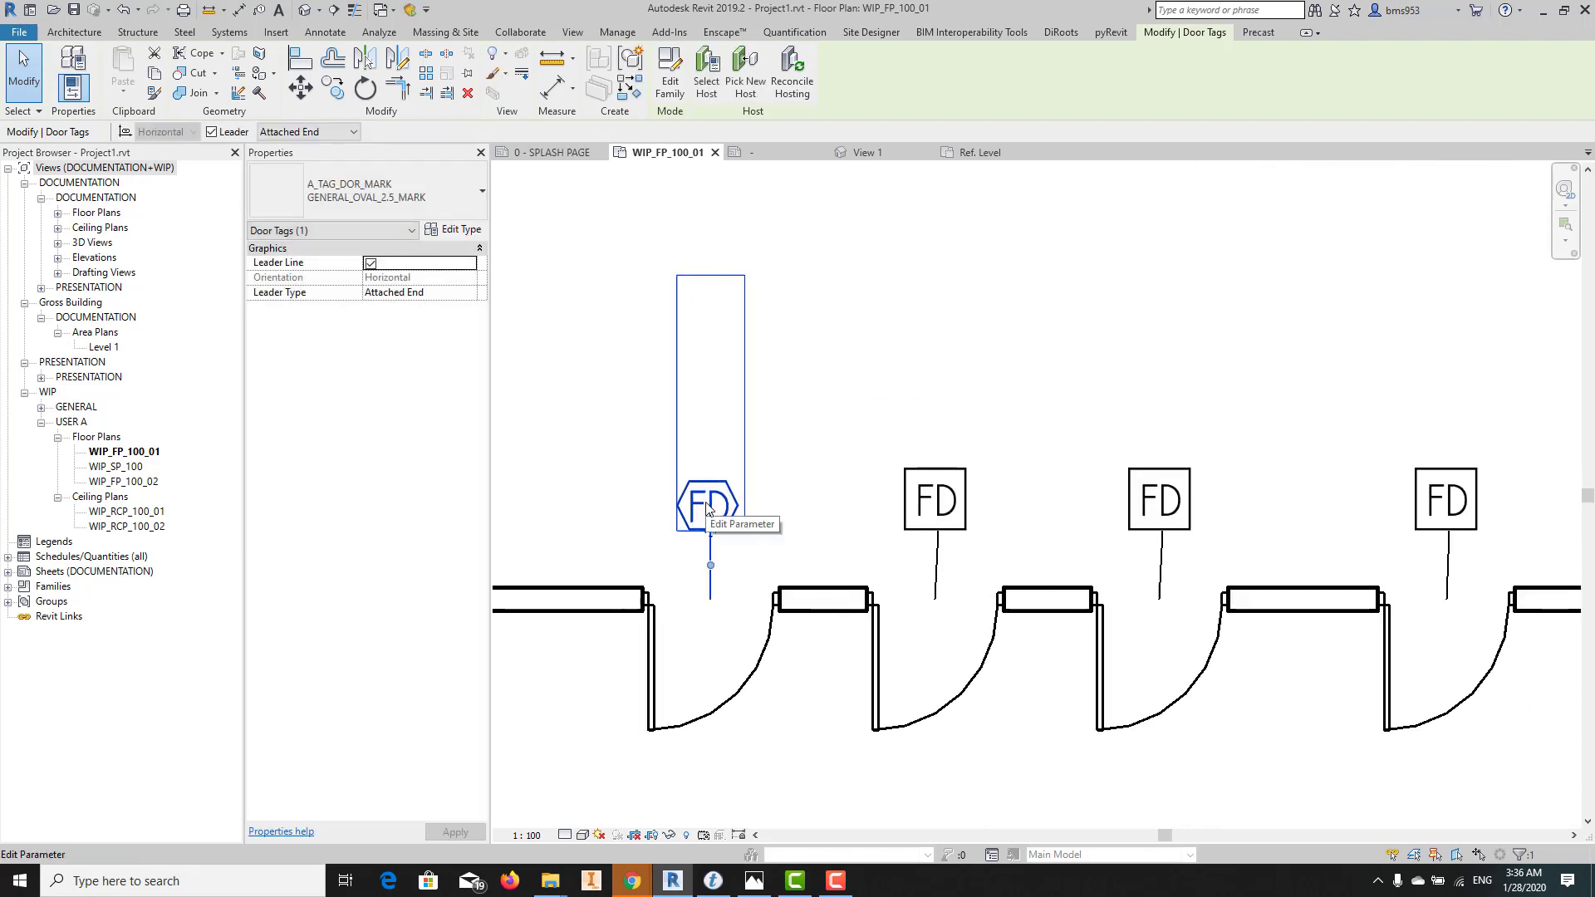
pyautogui.scroll(-2, 714, 503)
pyautogui.scroll(-3, 922, 312)
pyautogui.scroll(-1, 922, 312)
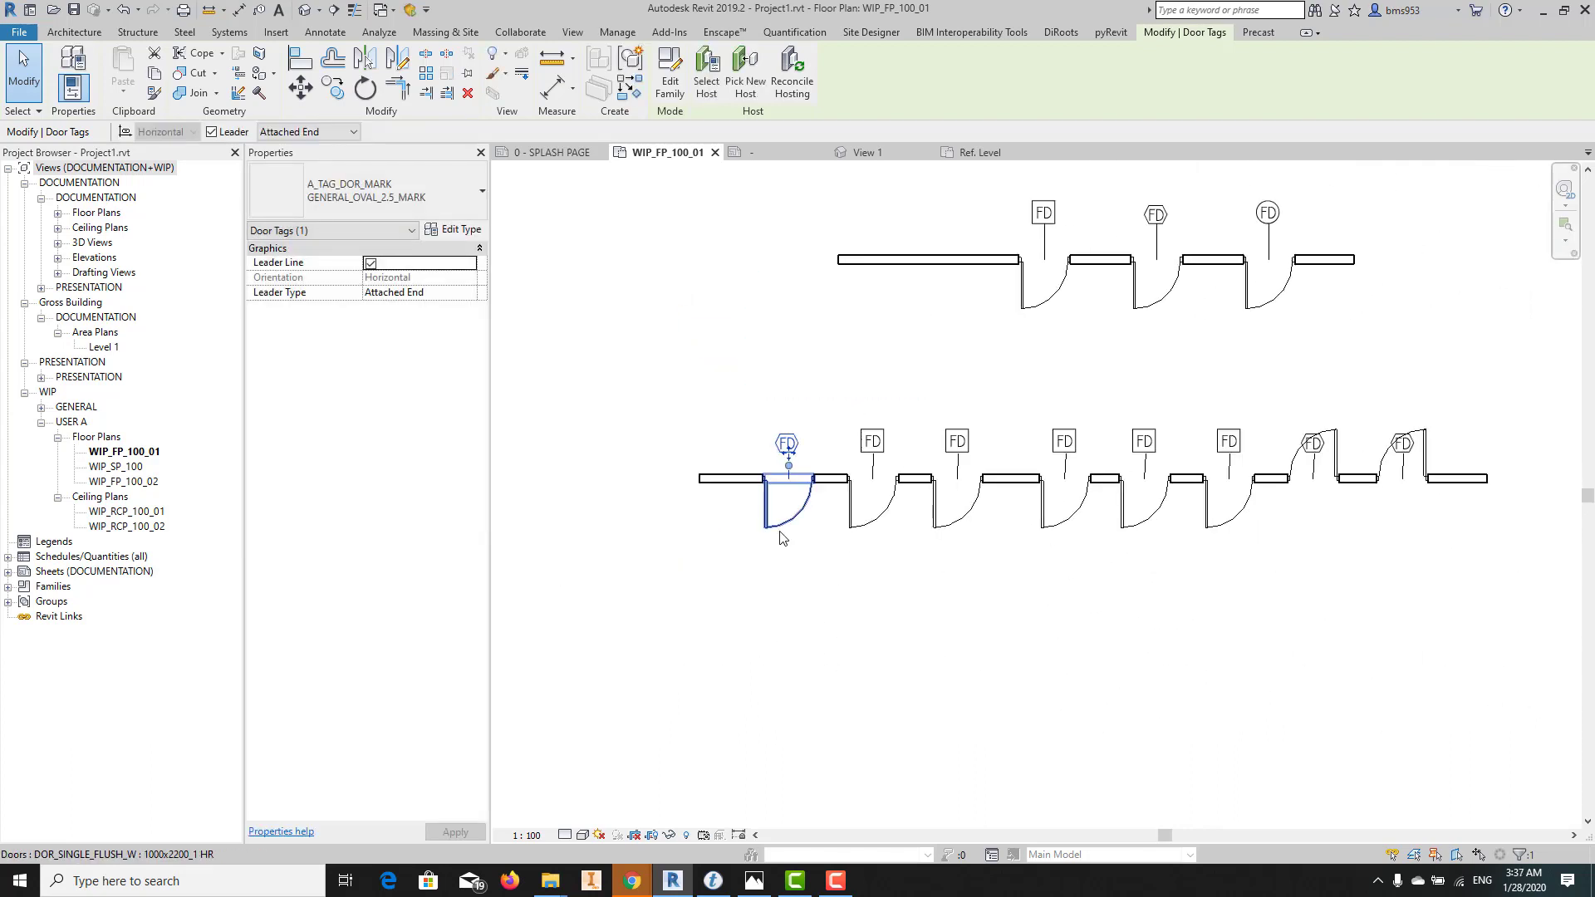
# Place a DOR_SINGLE_FLUSH_W 1000x2200_1 HR door in the middle wall before its three tagged doors, and tag it
pyautogui.press('d')
pyautogui.press('r')
pyautogui.press('Escape')
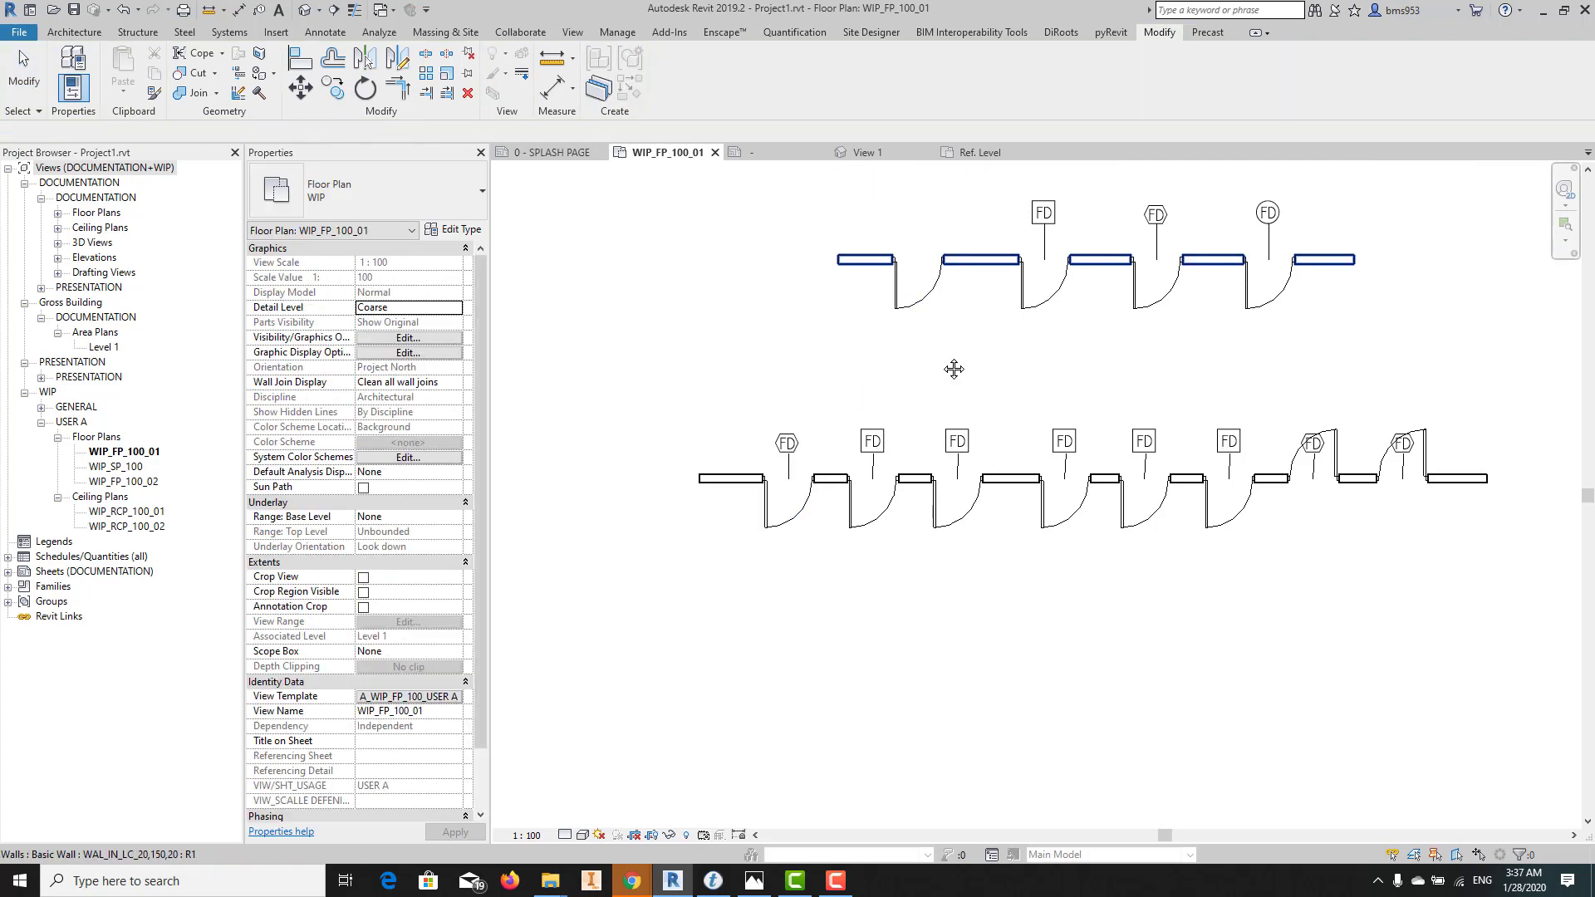
pyautogui.moveTo(954, 359); pyautogui.dragTo(840, 593, button='middle')
pyautogui.click(758, 674)
pyautogui.press('t')
pyautogui.press('g')
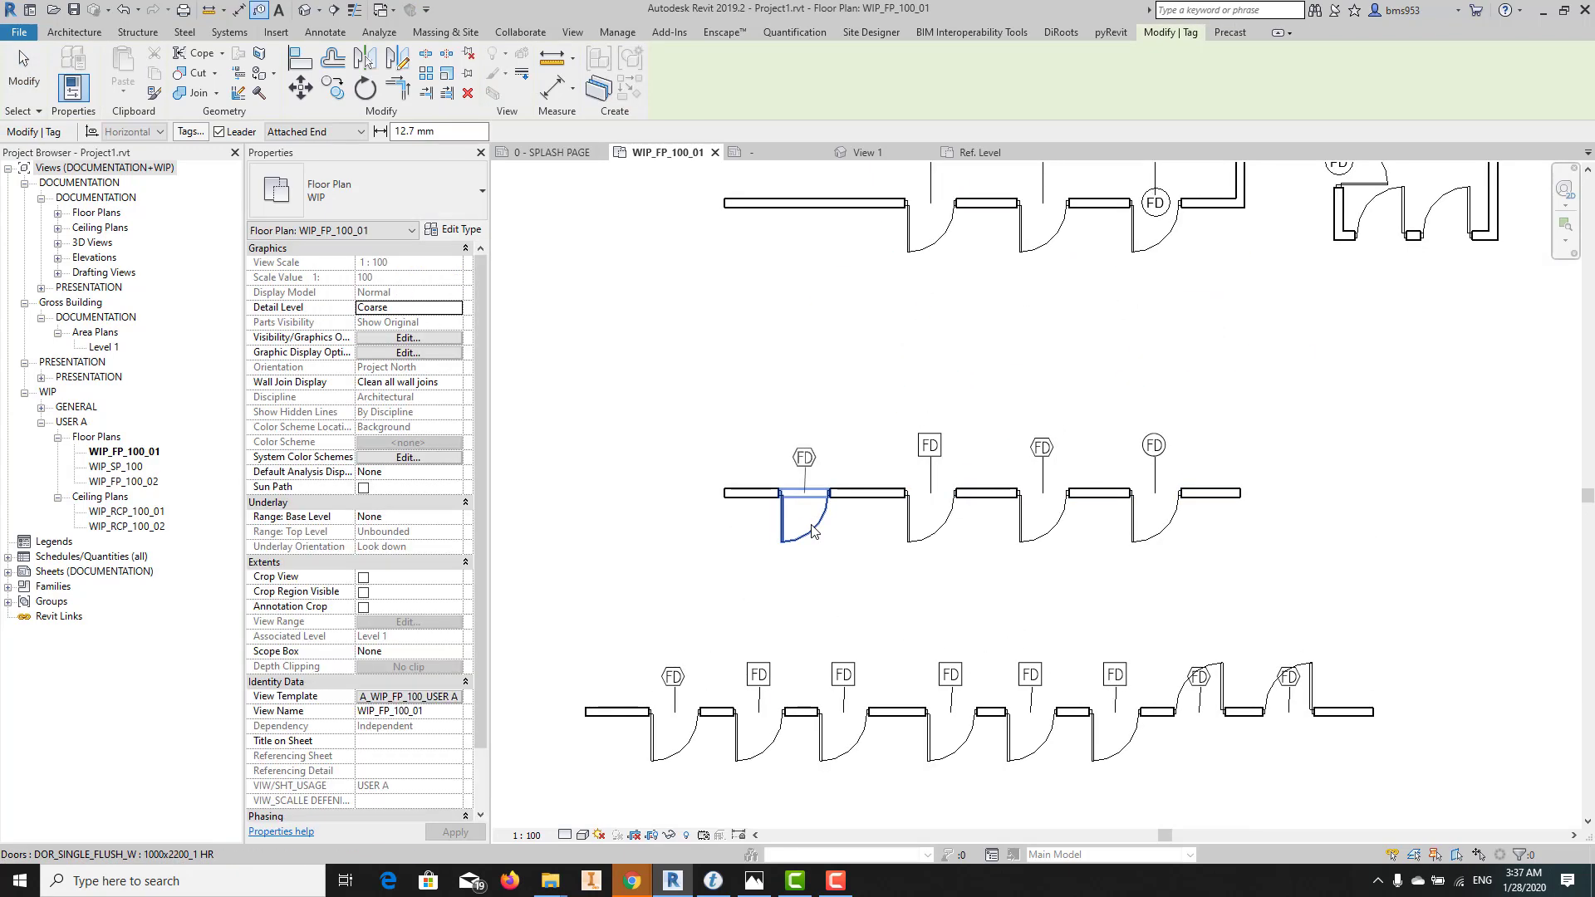
# Tag the three doors in the tall vertical wall and the adjacent door in the short wall at its lower end
pyautogui.moveTo(865, 433); pyautogui.dragTo(648, 791, button='middle')
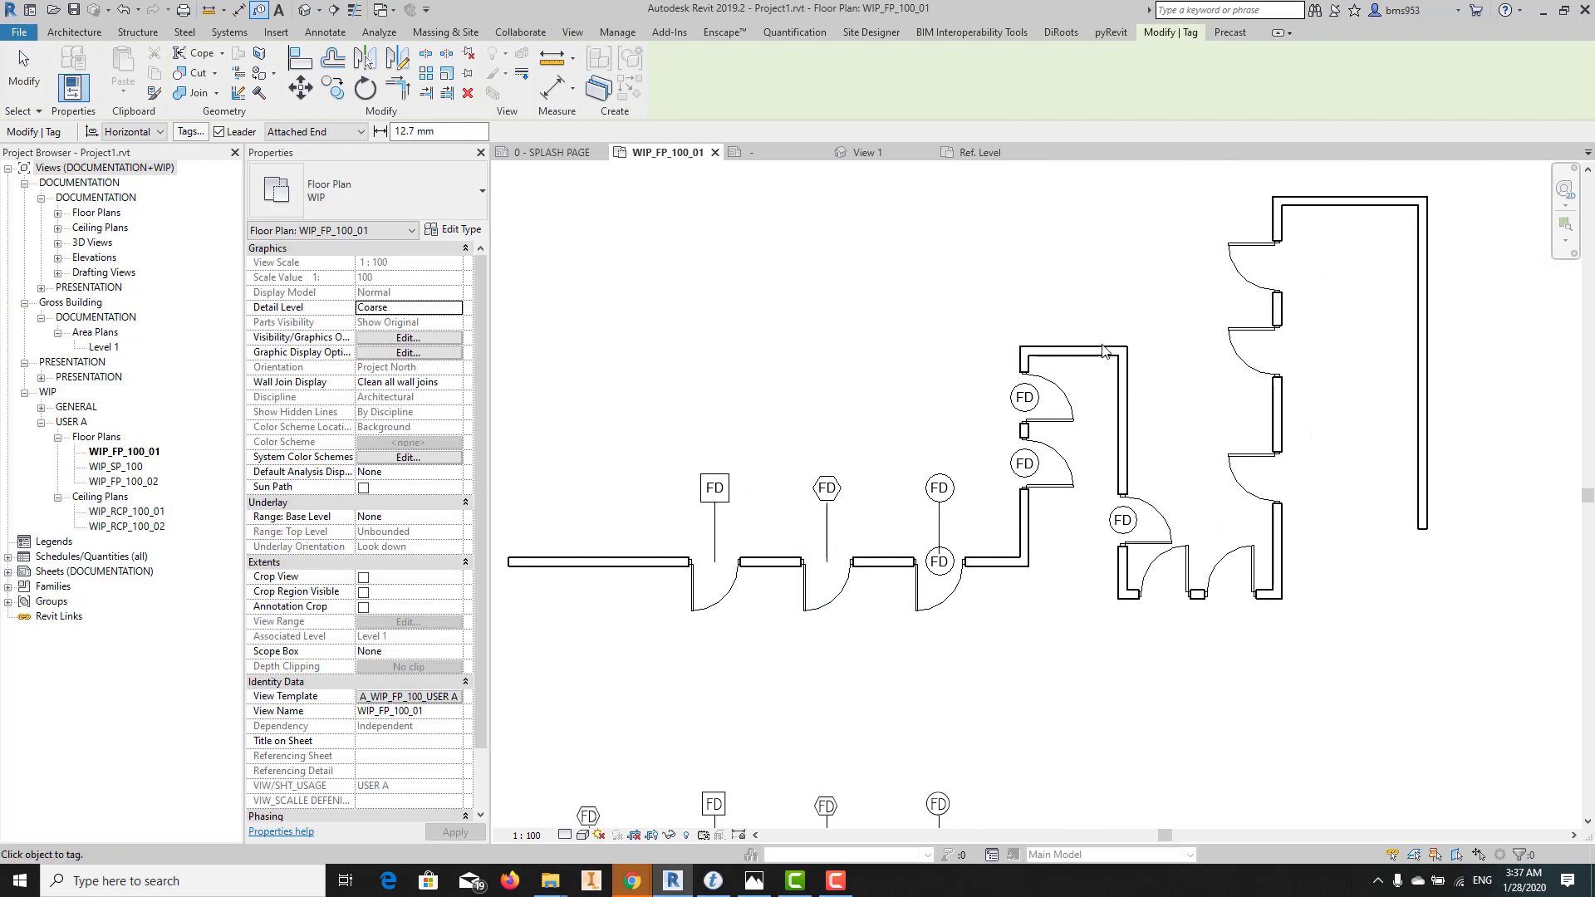
pyautogui.click(1246, 362)
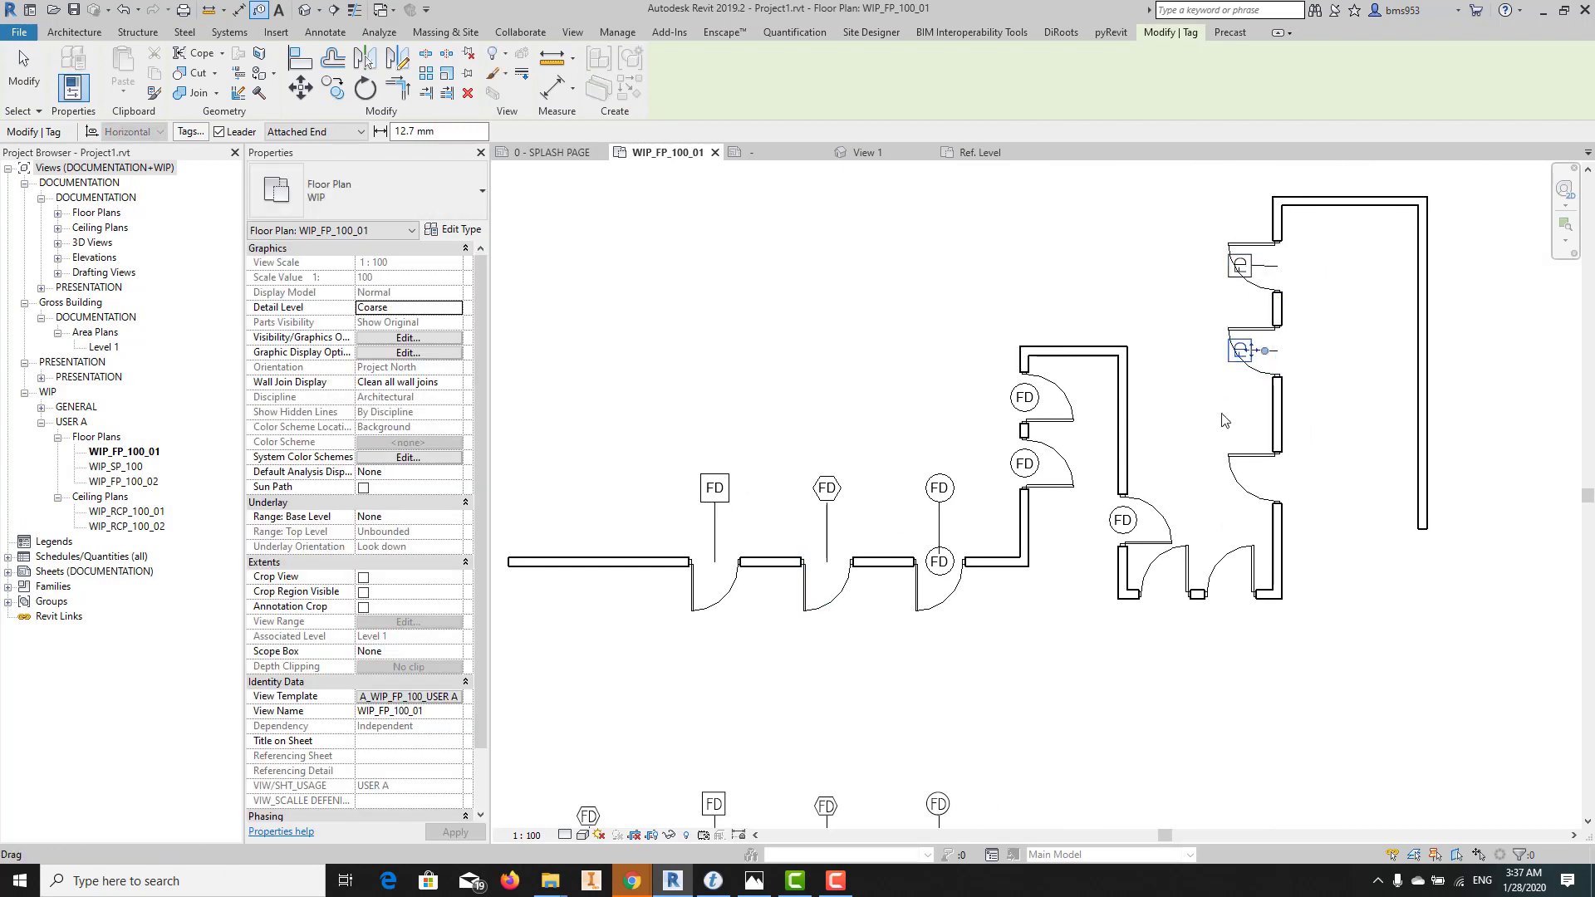
pyautogui.click(1246, 486)
pyautogui.click(1230, 573)
pyautogui.scroll(2, 1183, 595)
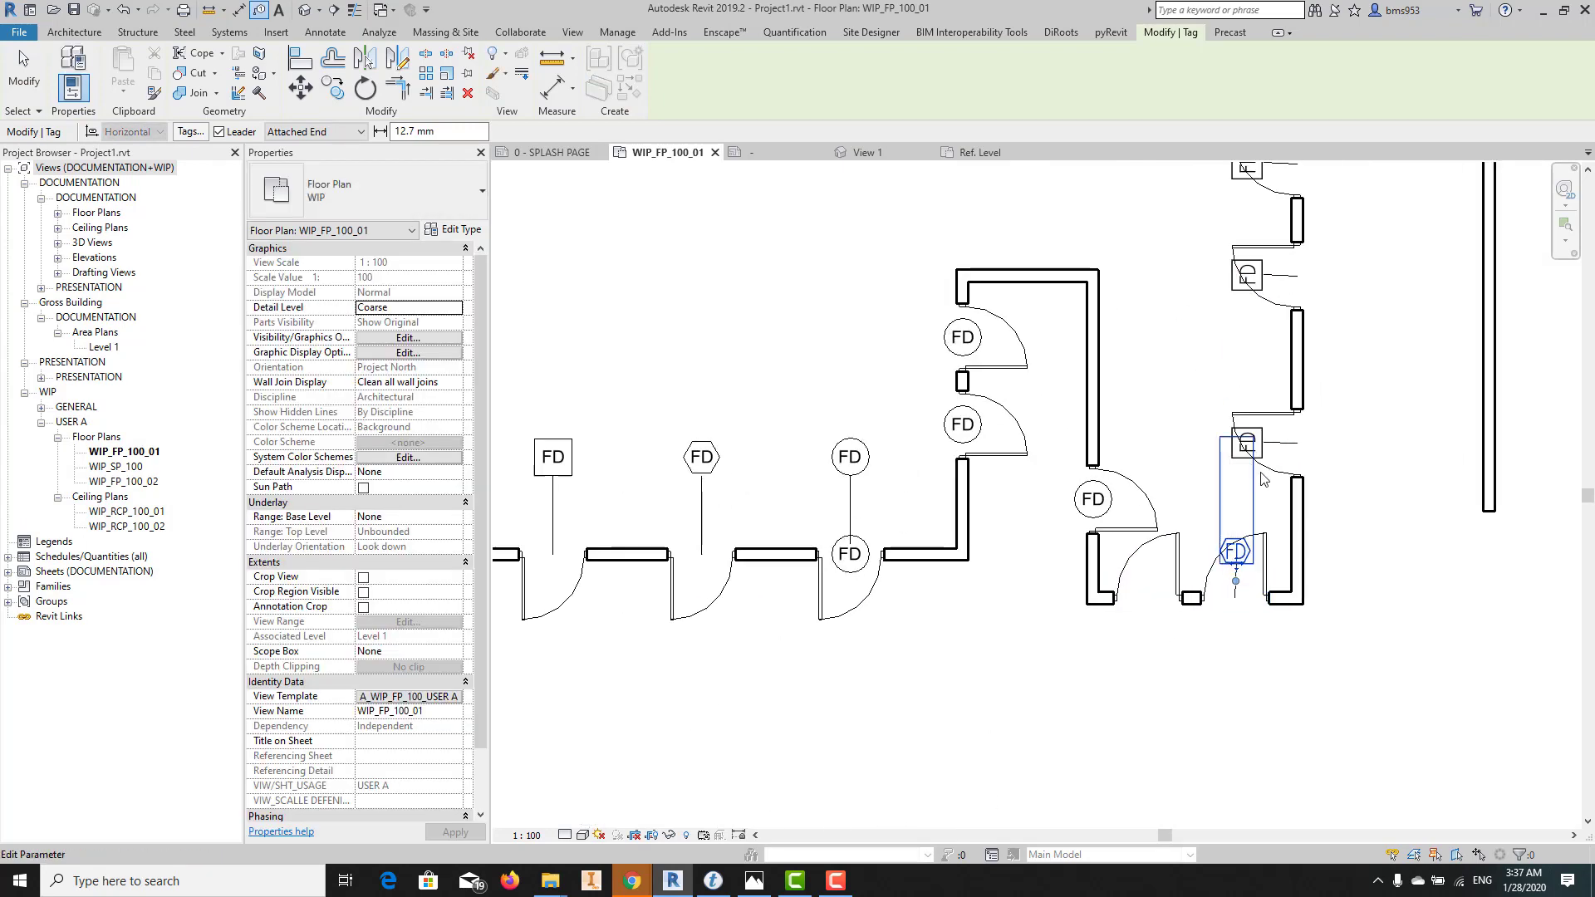
pyautogui.scroll(-3, 1133, 511)
pyautogui.press('Escape')
pyautogui.moveTo(791, 745); pyautogui.dragTo(835, 453, button='middle')
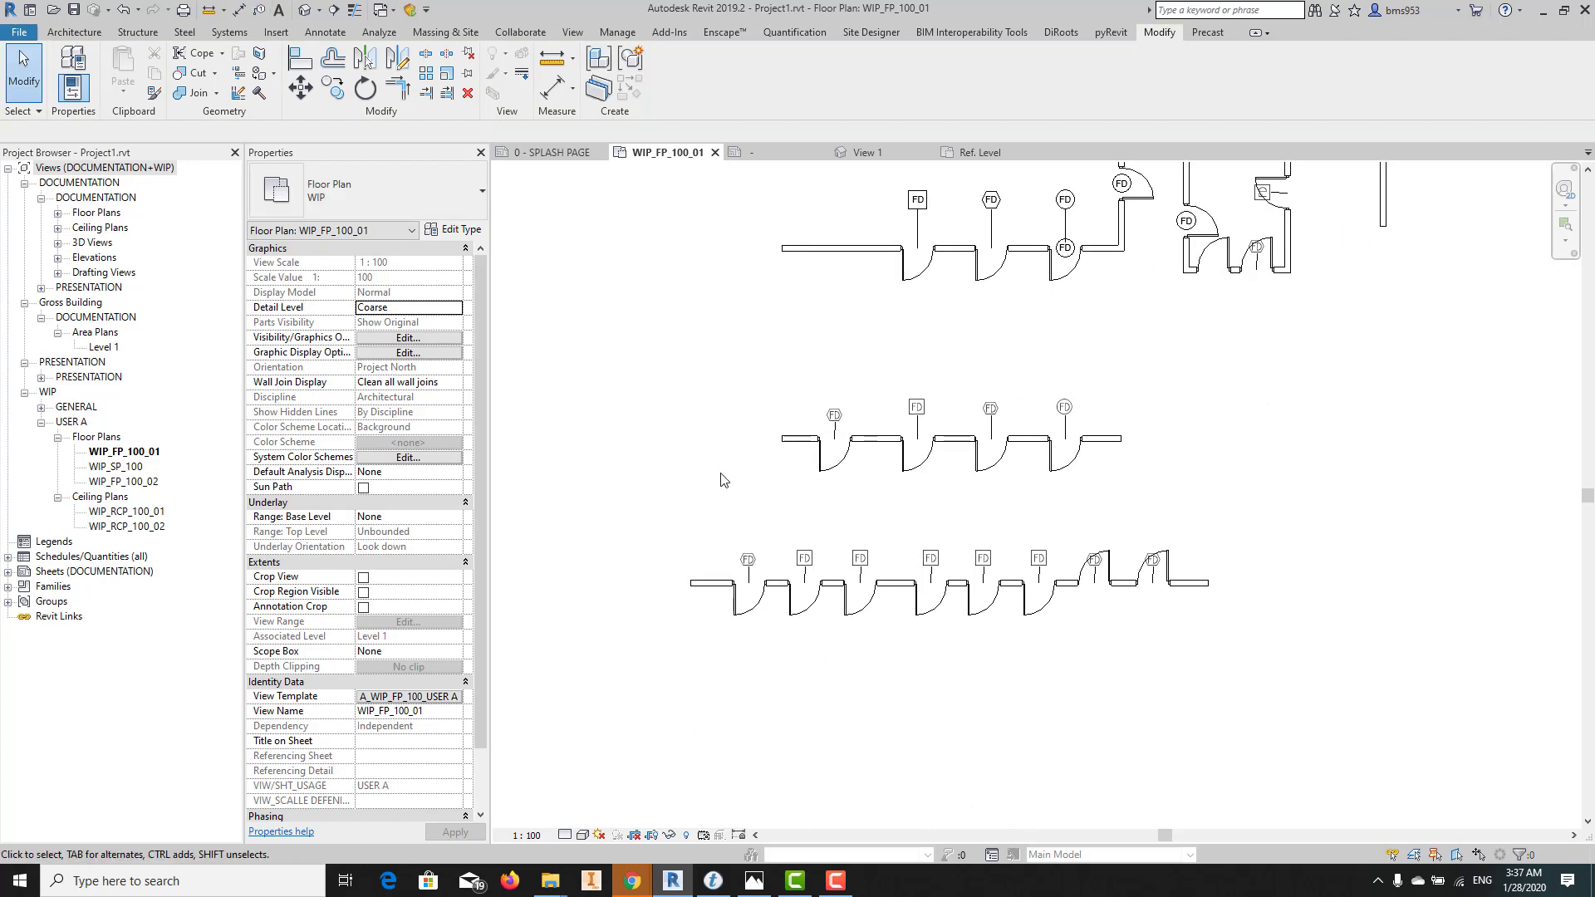
# In the A_TAG_DOR_MARK family, set the text size of the FIRE label's type to 24 mm
pyautogui.scroll(3, 768, 509)
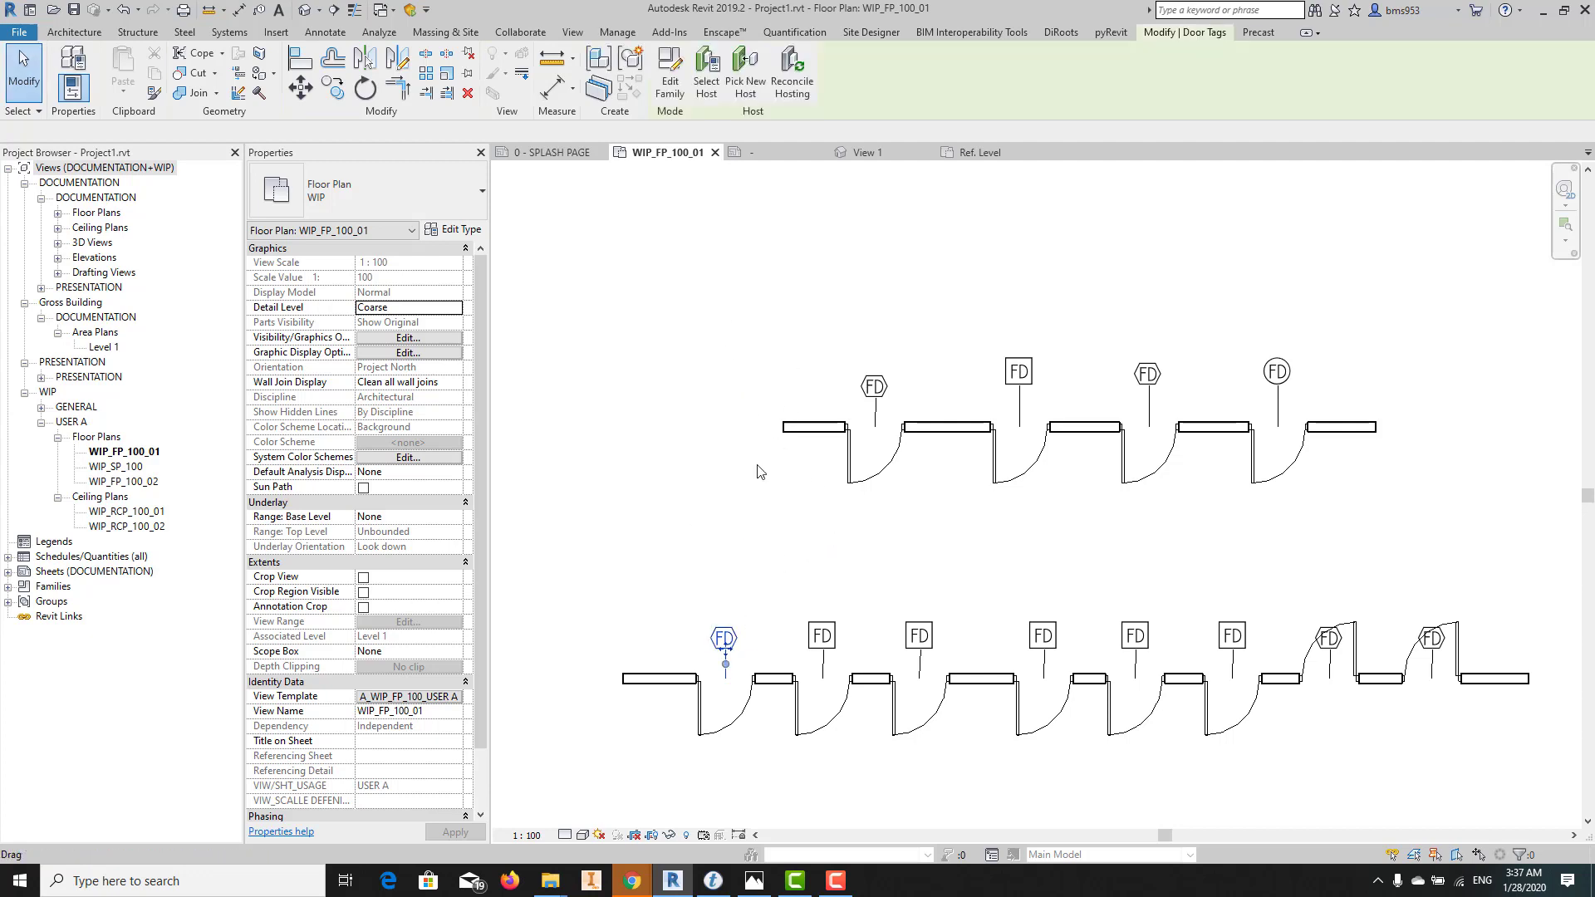
pyautogui.click(718, 659)
pyautogui.click(775, 153)
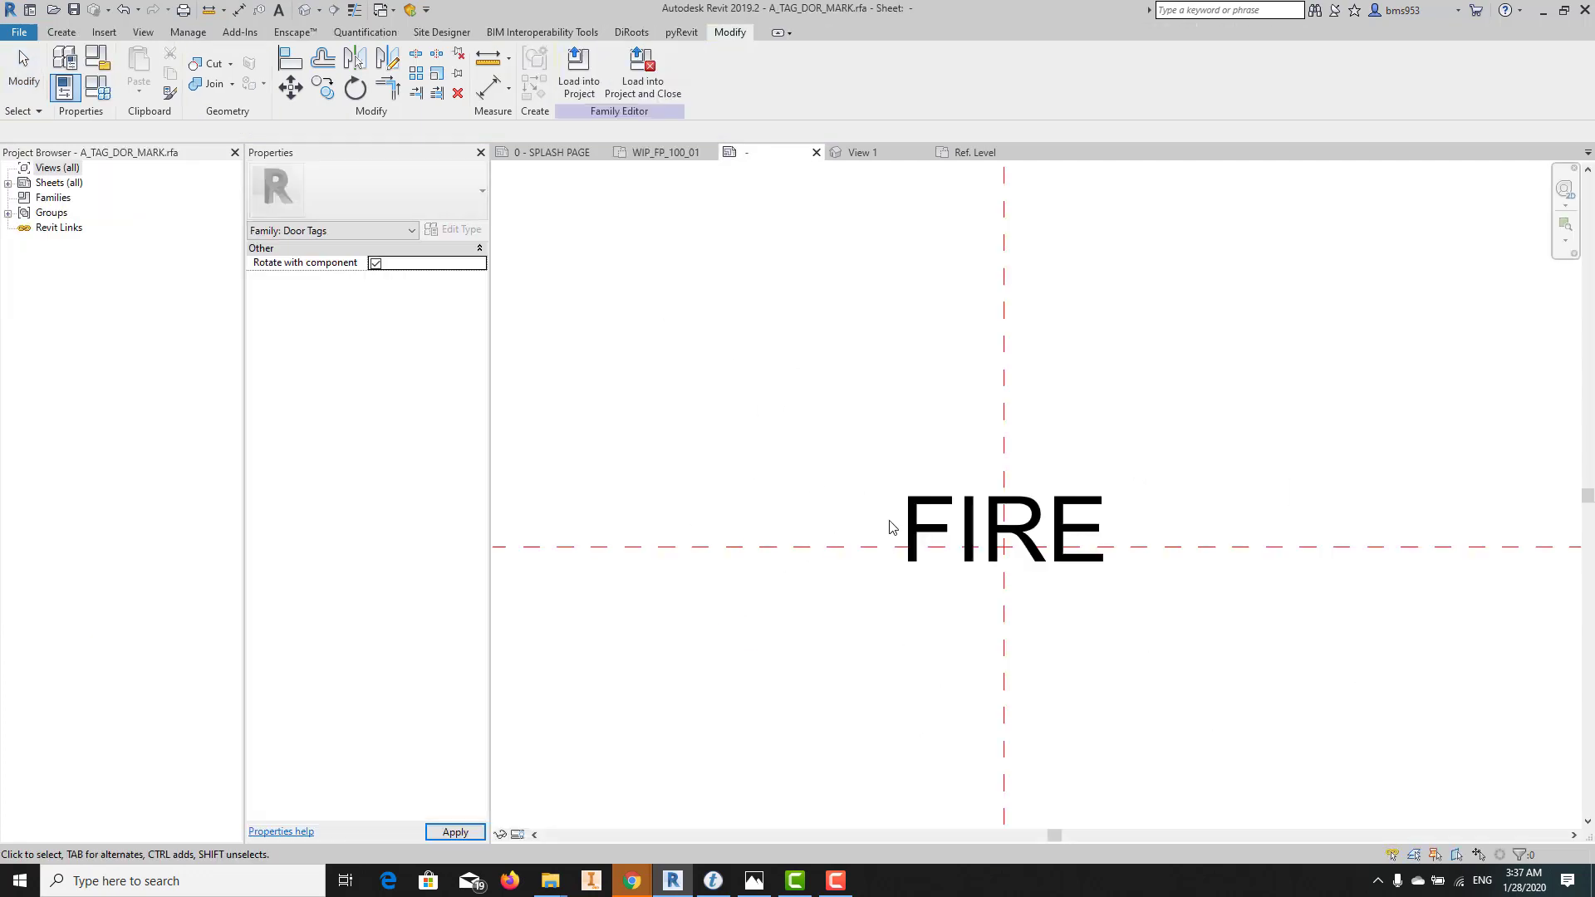
pyautogui.click(860, 510)
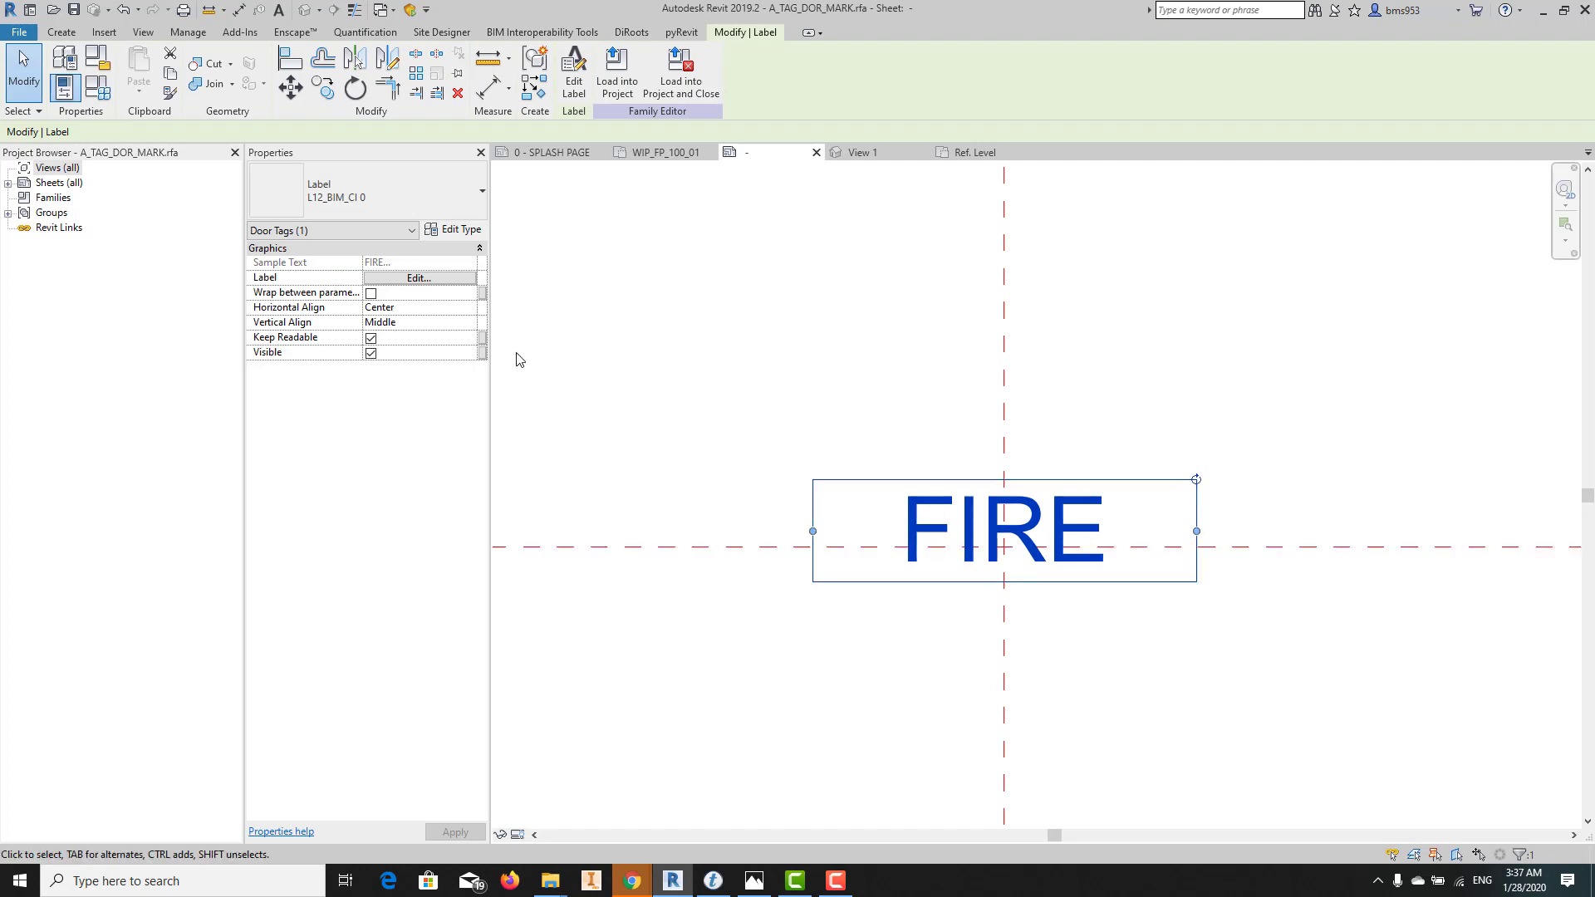
pyautogui.click(456, 232)
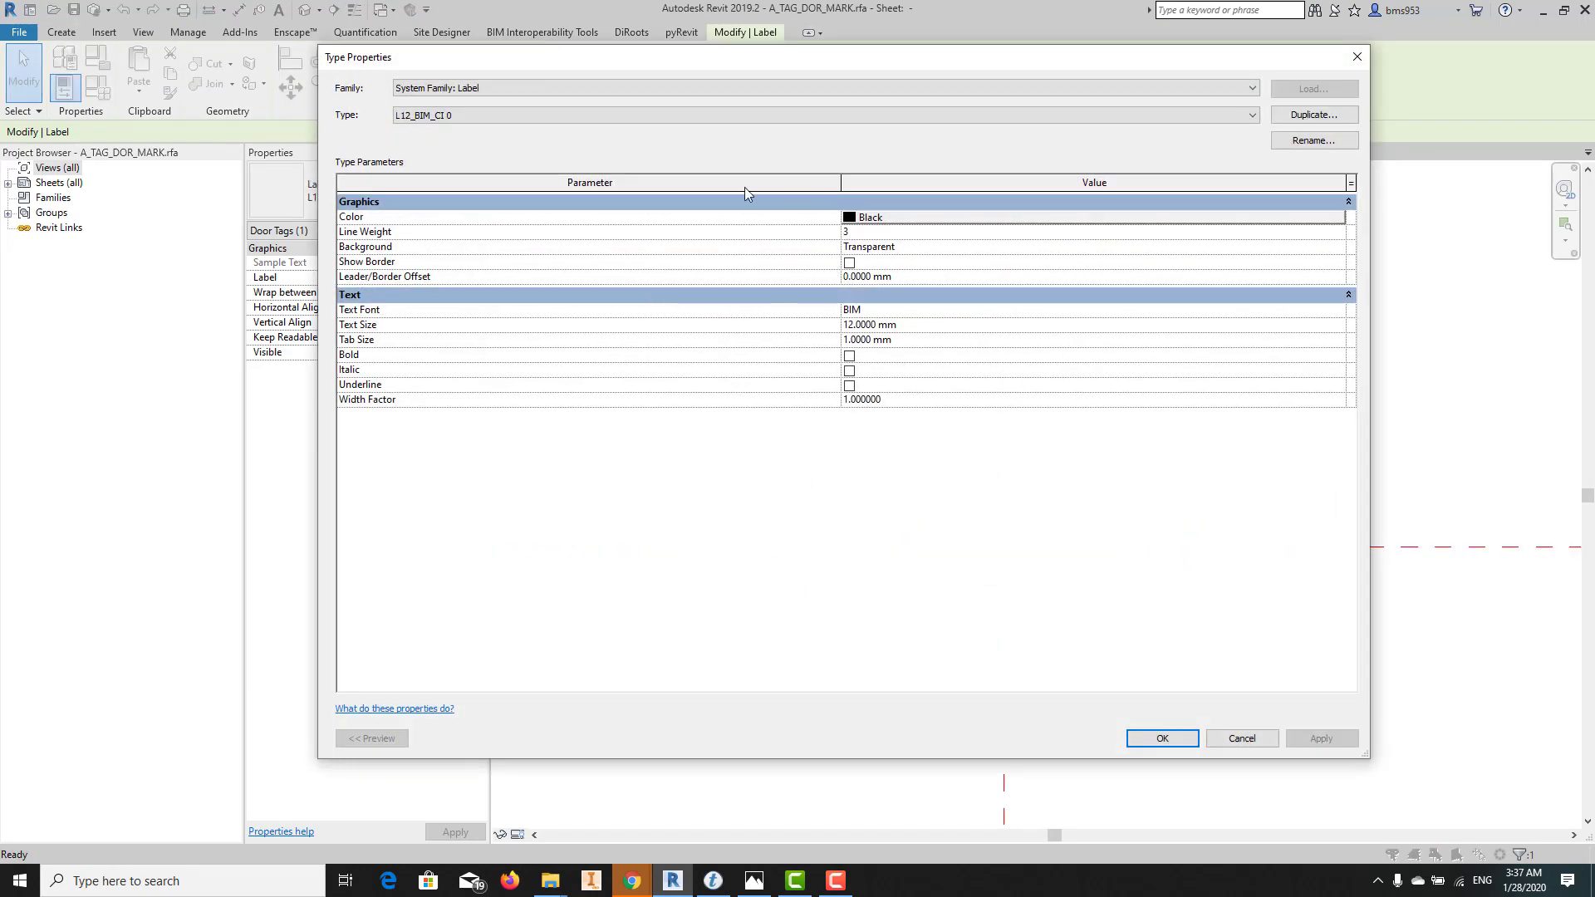
pyautogui.click(897, 324)
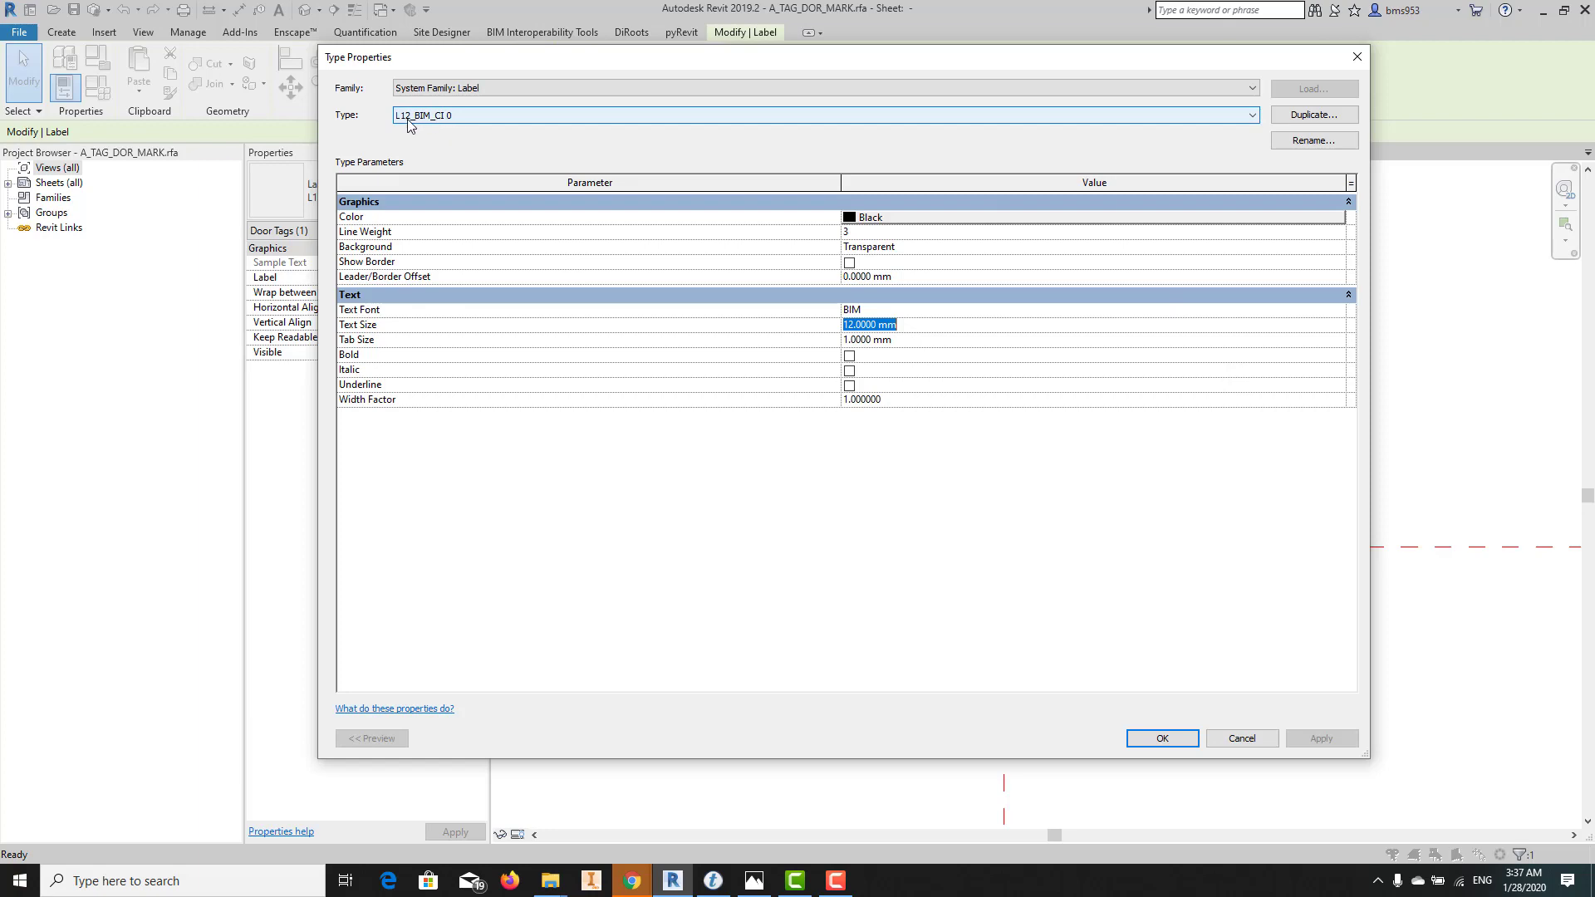
pyautogui.write('14')
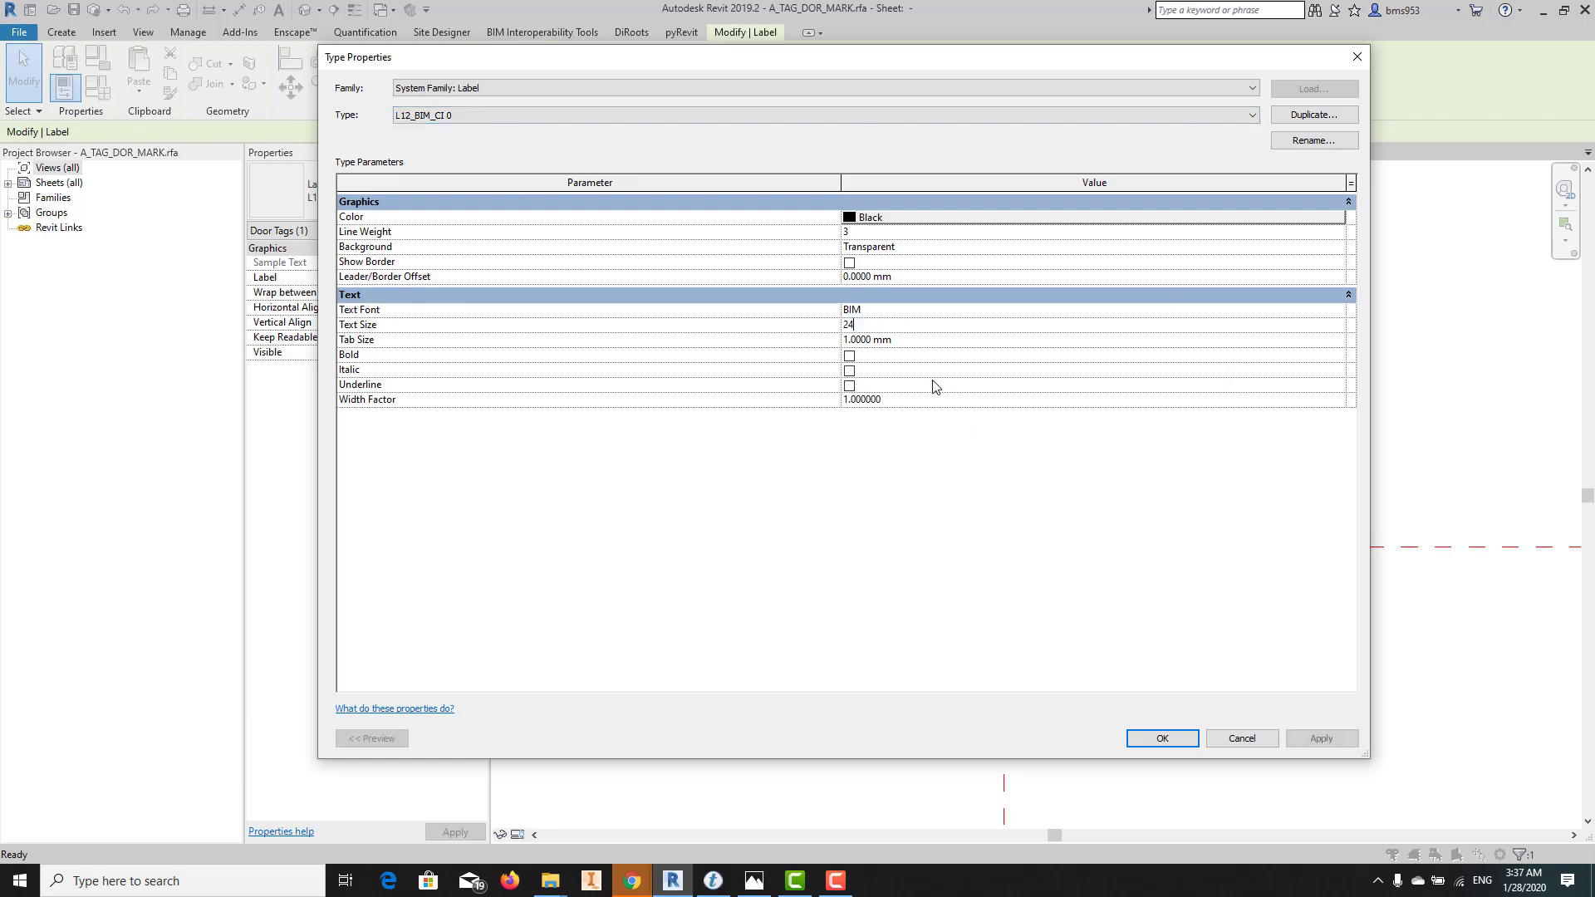
pyautogui.click(1144, 744)
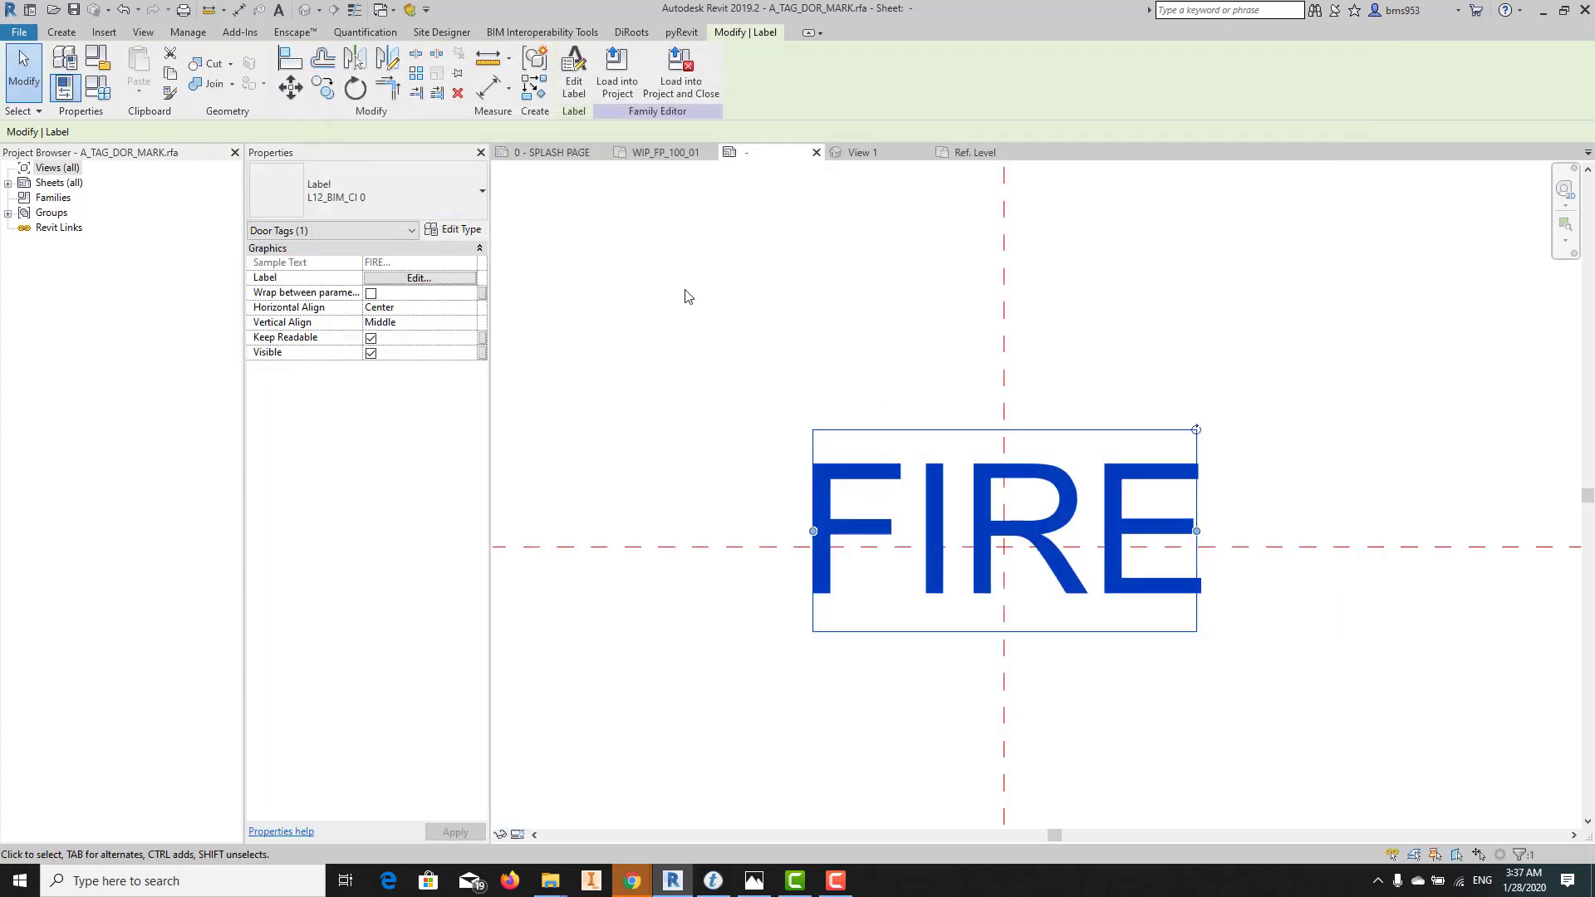
# Load the tag family into Project1.rvt, overwriting the existing version and its parameter values
pyautogui.click(617, 73)
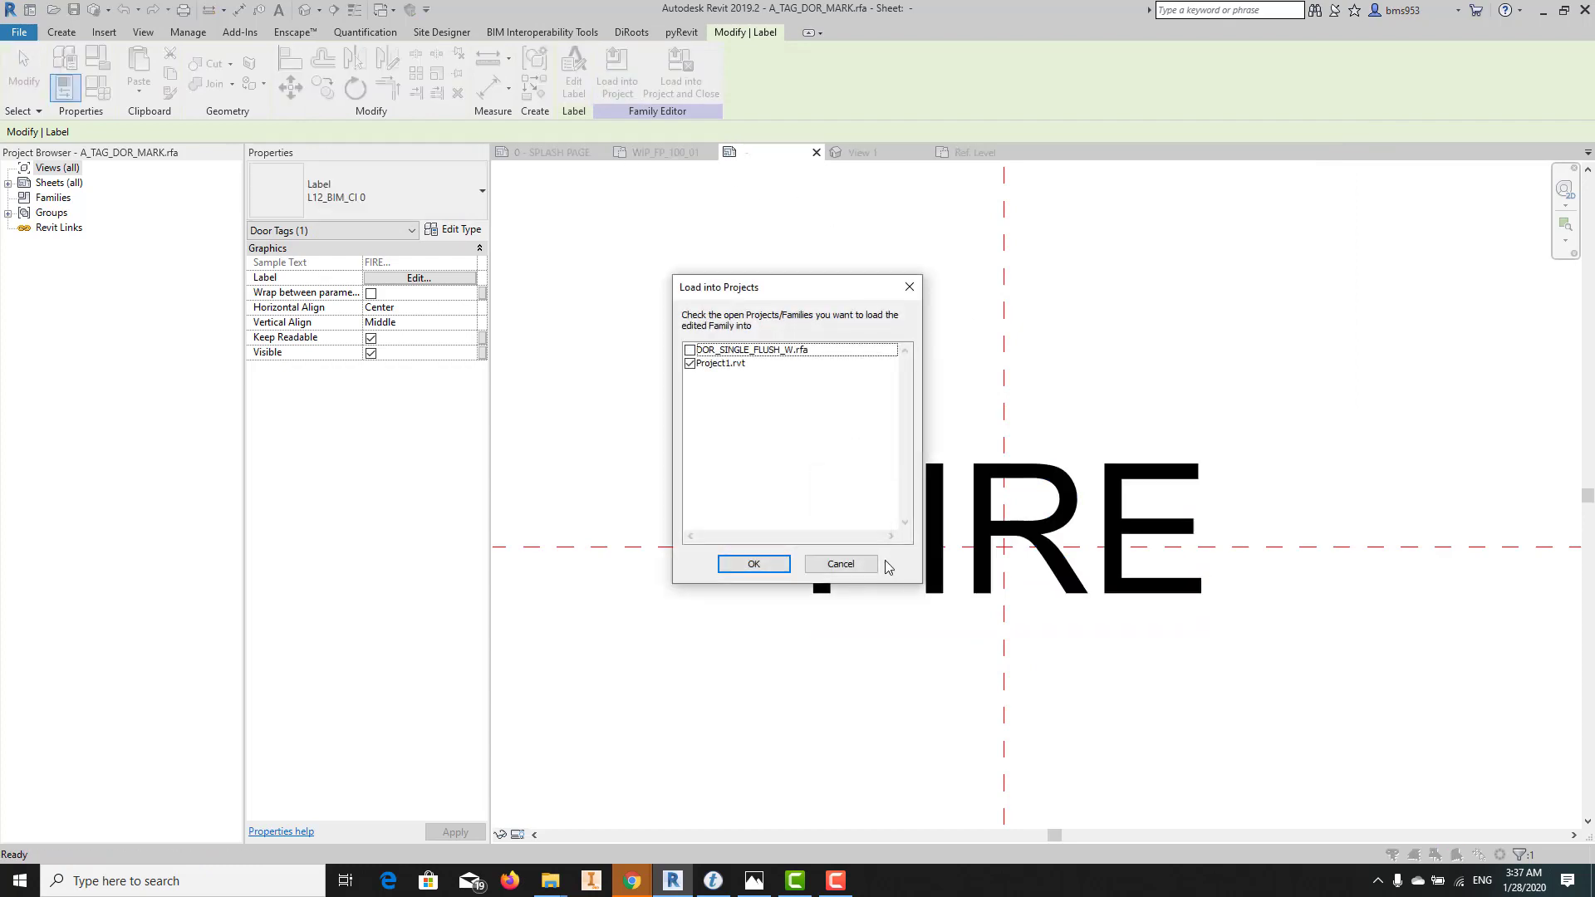
pyautogui.click(784, 561)
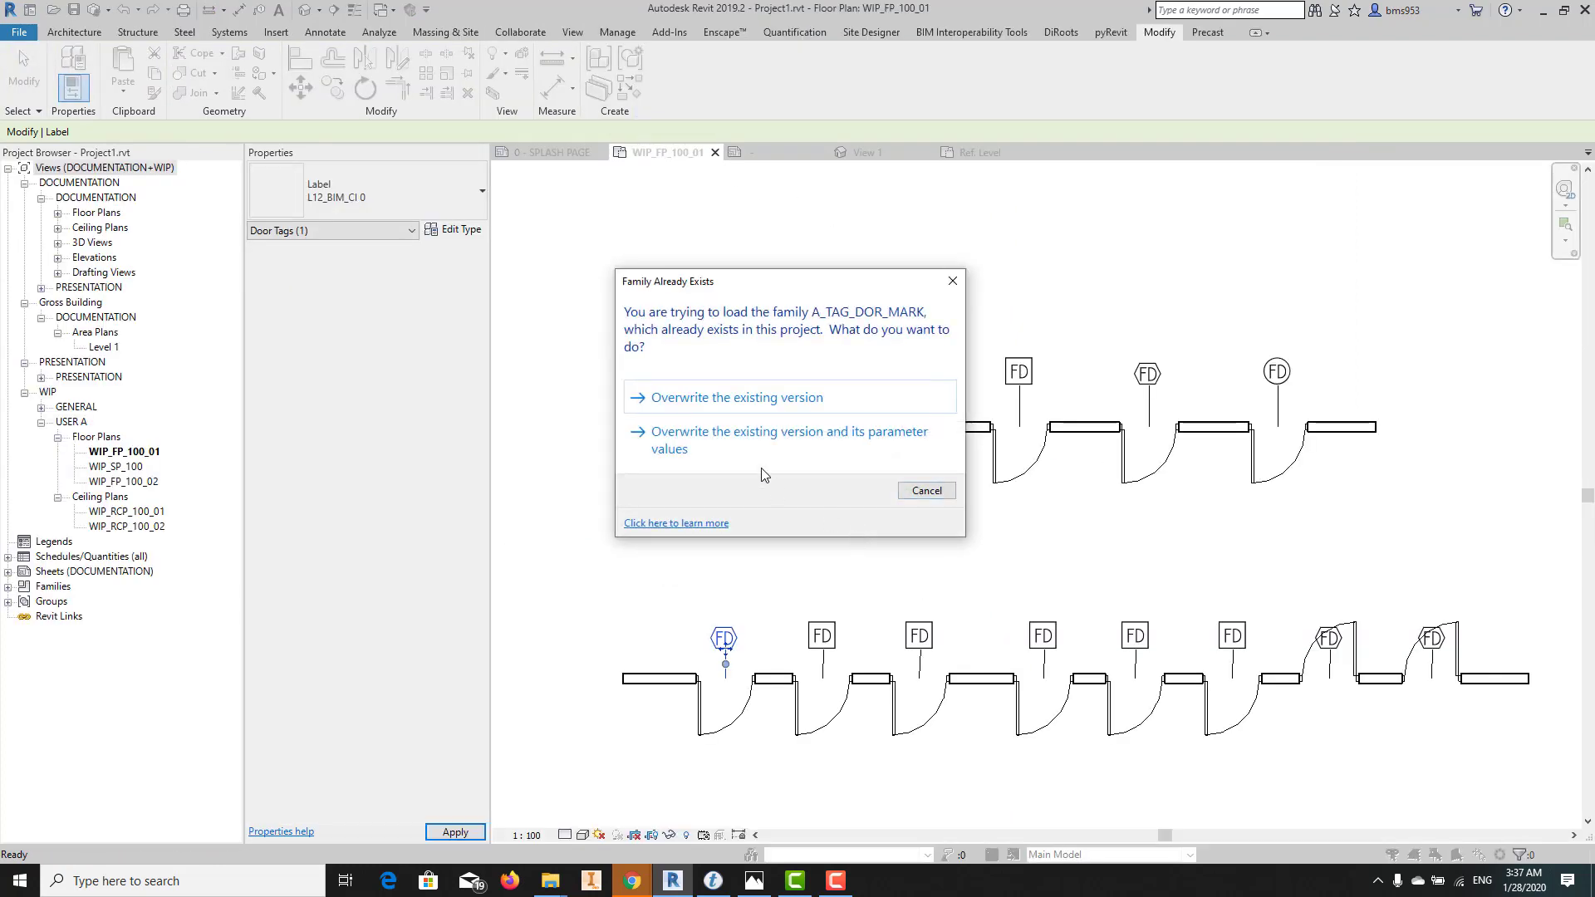
pyautogui.click(742, 438)
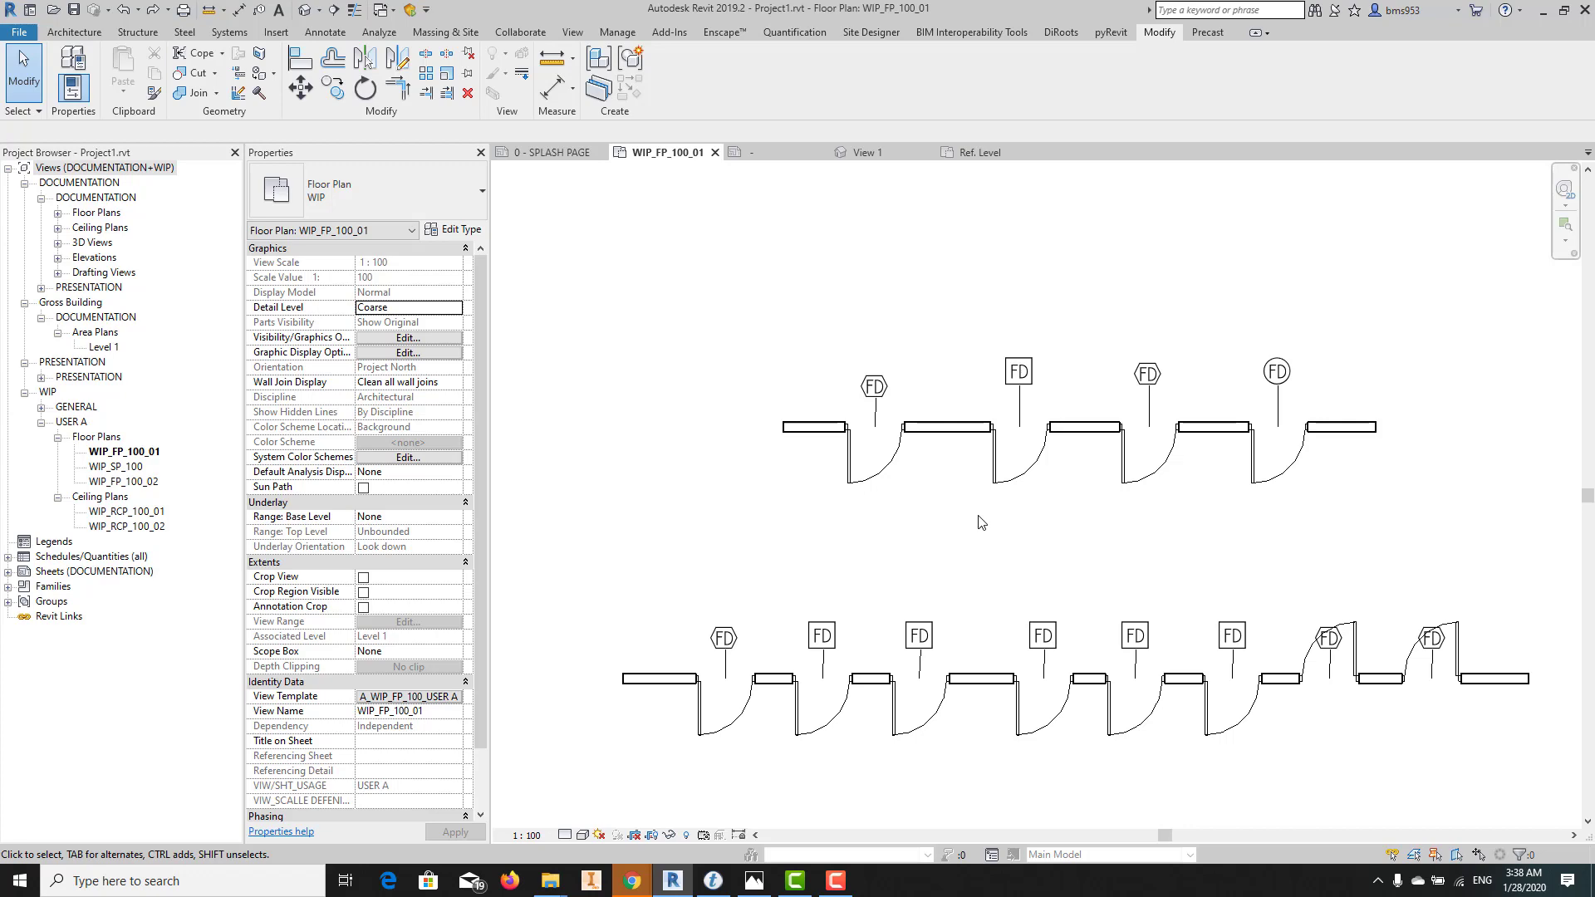
# Inspect a square FD door tag on the lowest wall
pyautogui.scroll(5, 1123, 656)
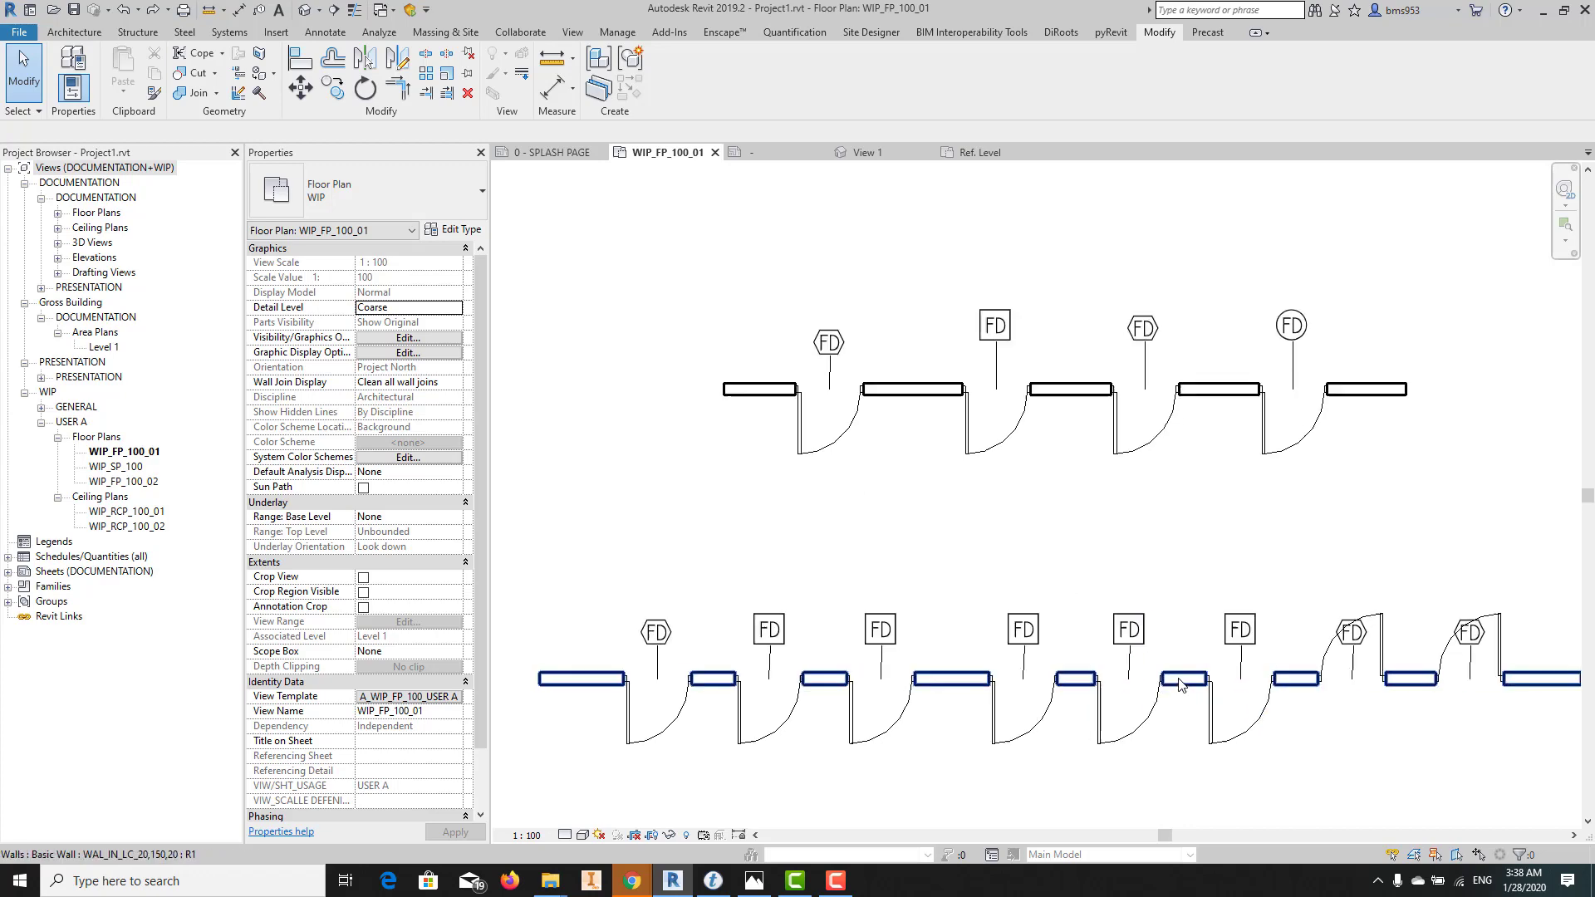
pyautogui.click(1123, 633)
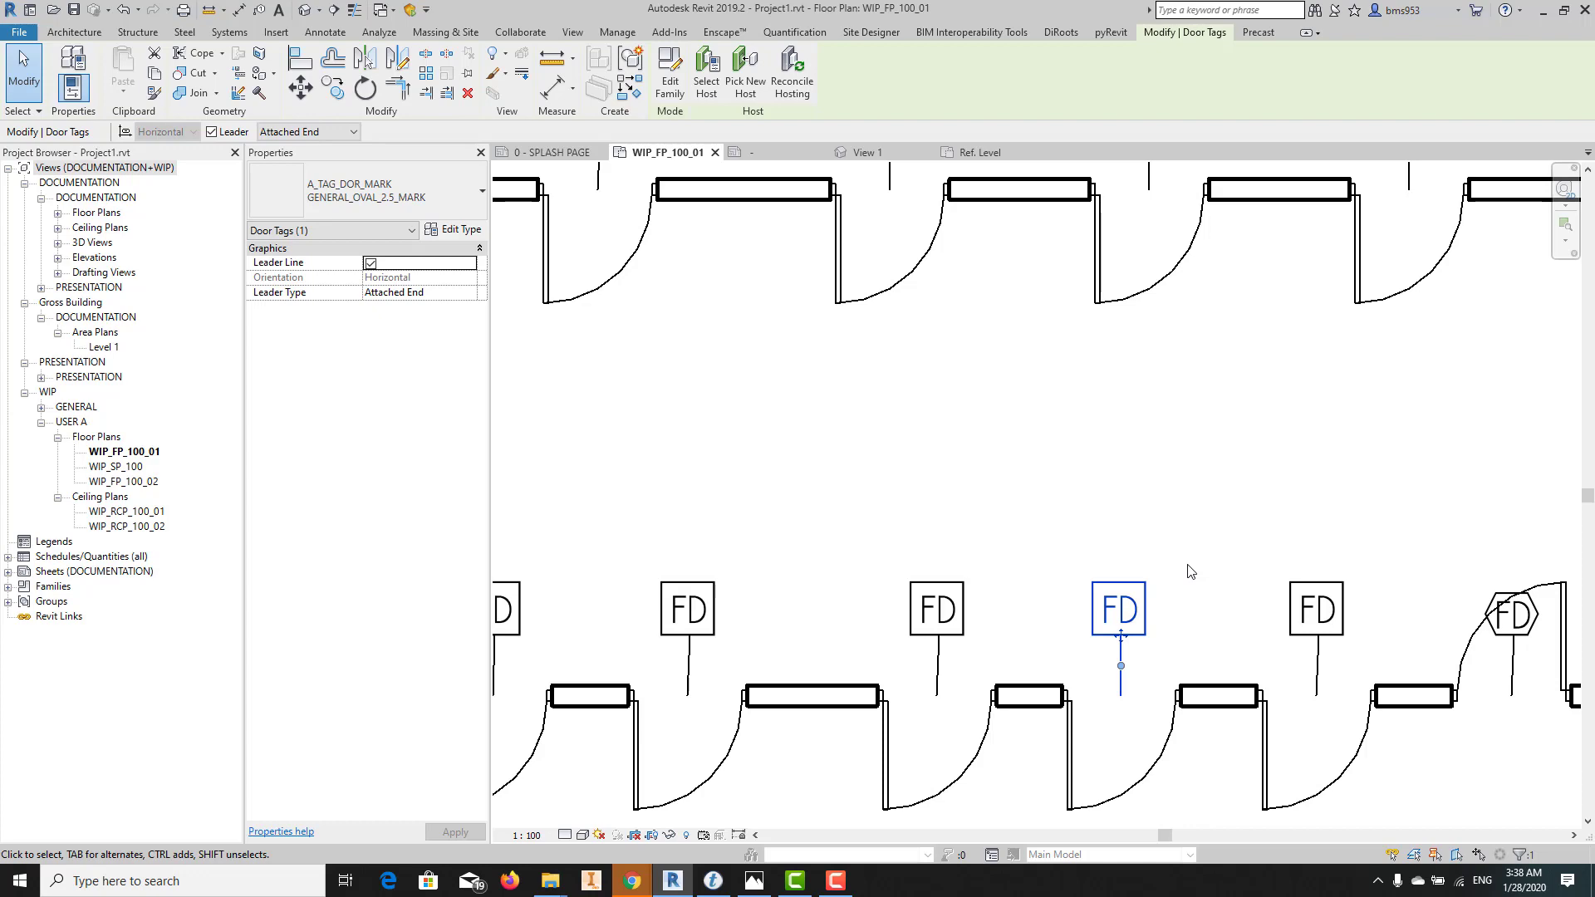
pyautogui.scroll(-5, 1180, 564)
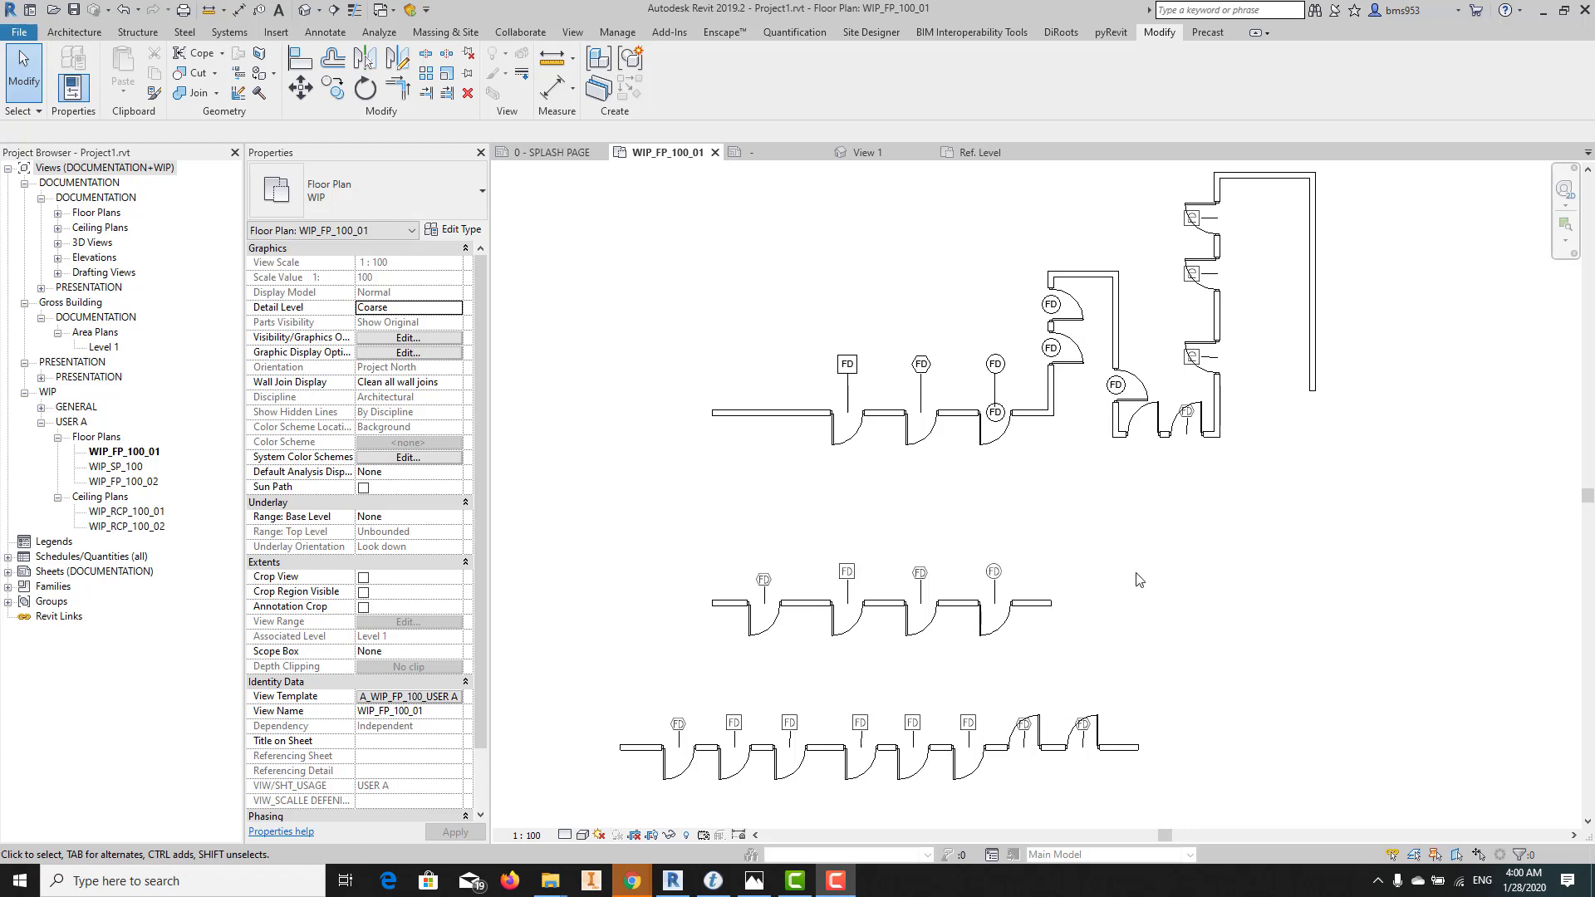
# Switch to Type light and select all contours of the circular FD glyph A to examine its position and size
pyautogui.click(712, 880)
pyautogui.scroll(-6, 954, 421)
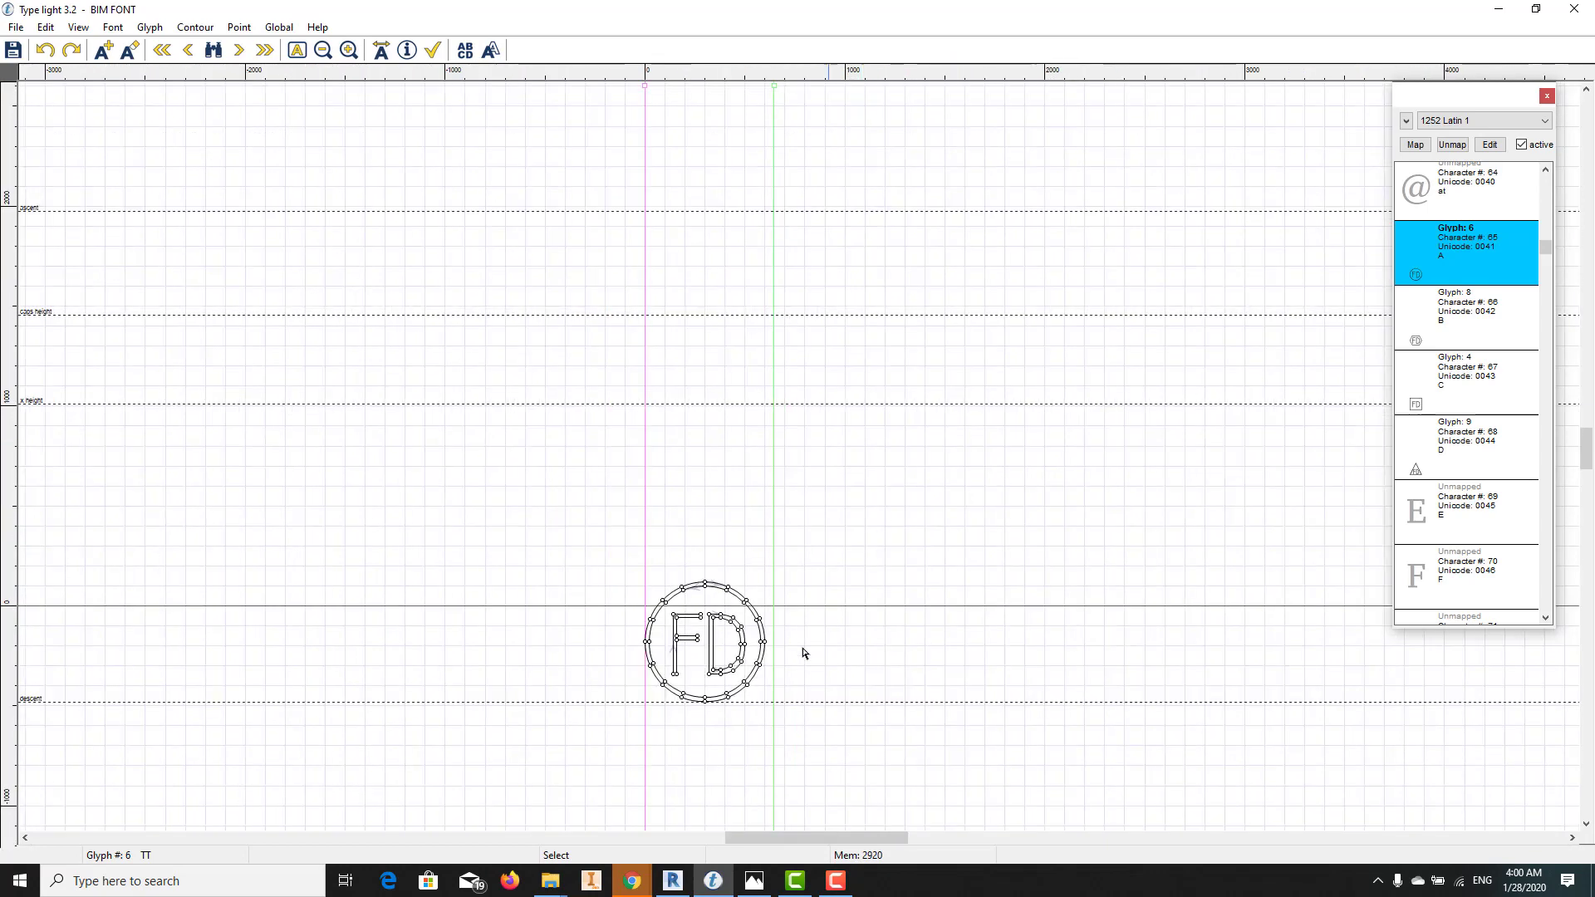
pyautogui.scroll(3, 711, 760)
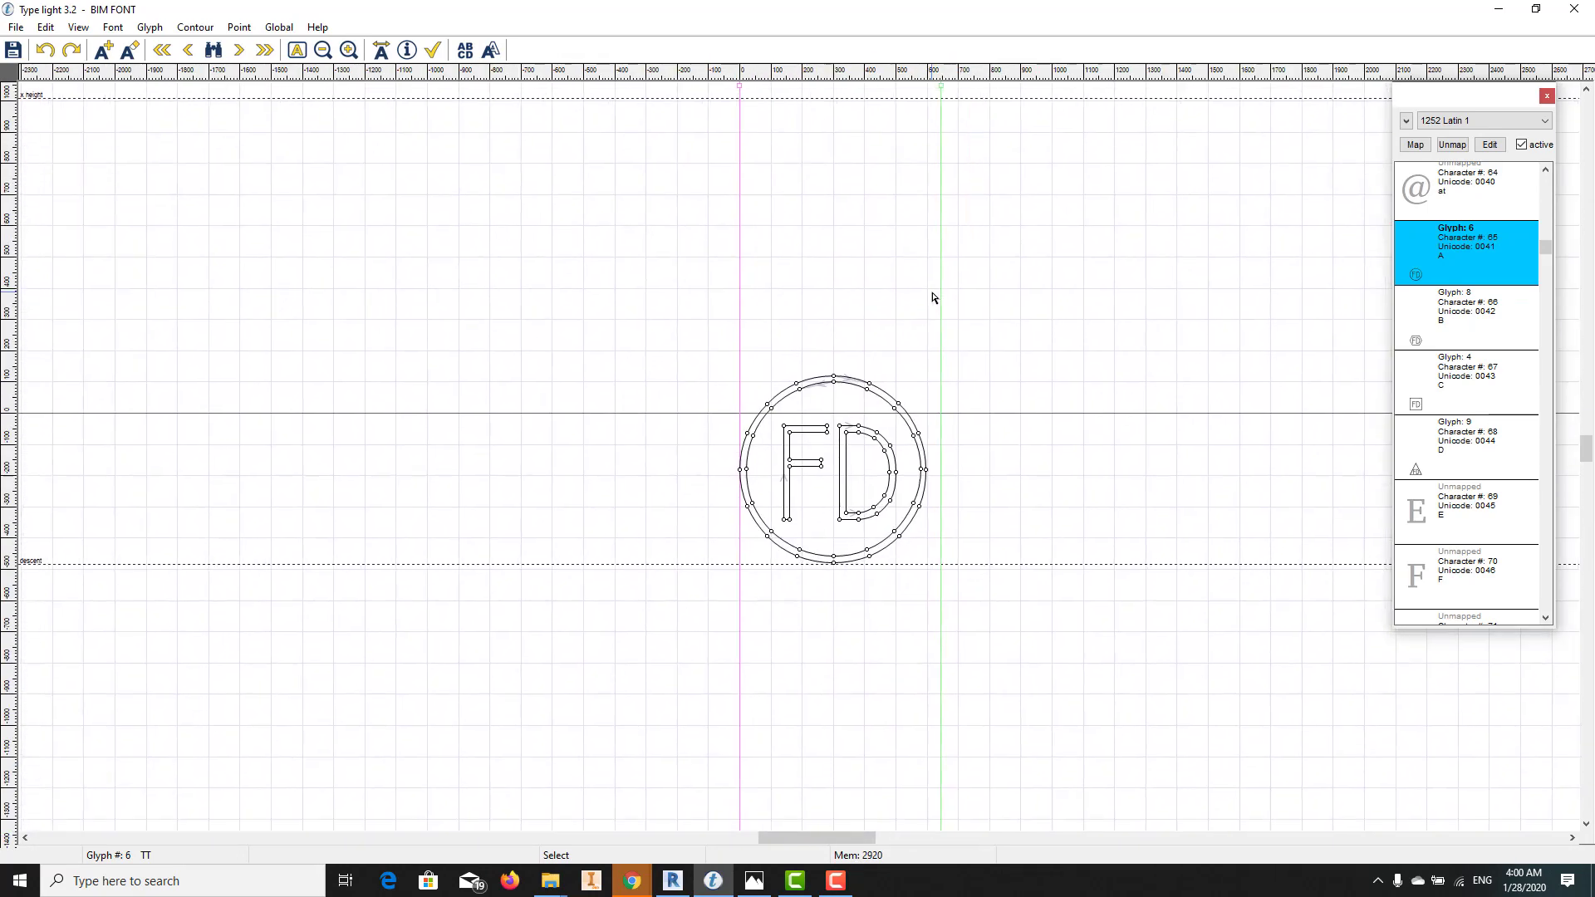
pyautogui.scroll(2, 899, 516)
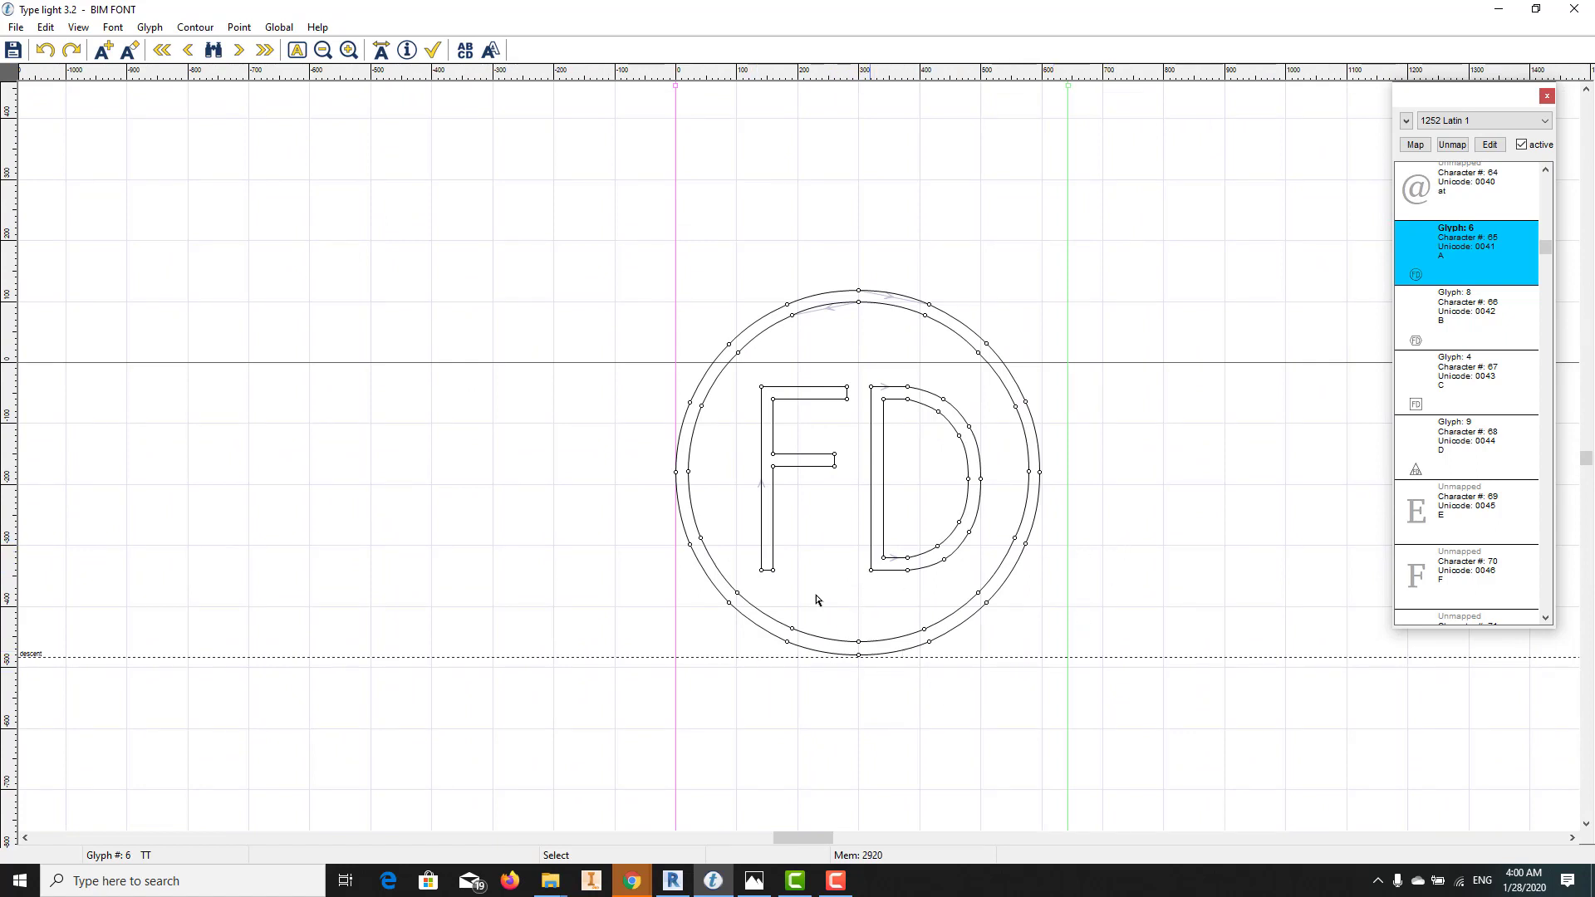
pyautogui.moveTo(600, 235); pyautogui.dragTo(1095, 721)
pyautogui.scroll(-2, 625, 641)
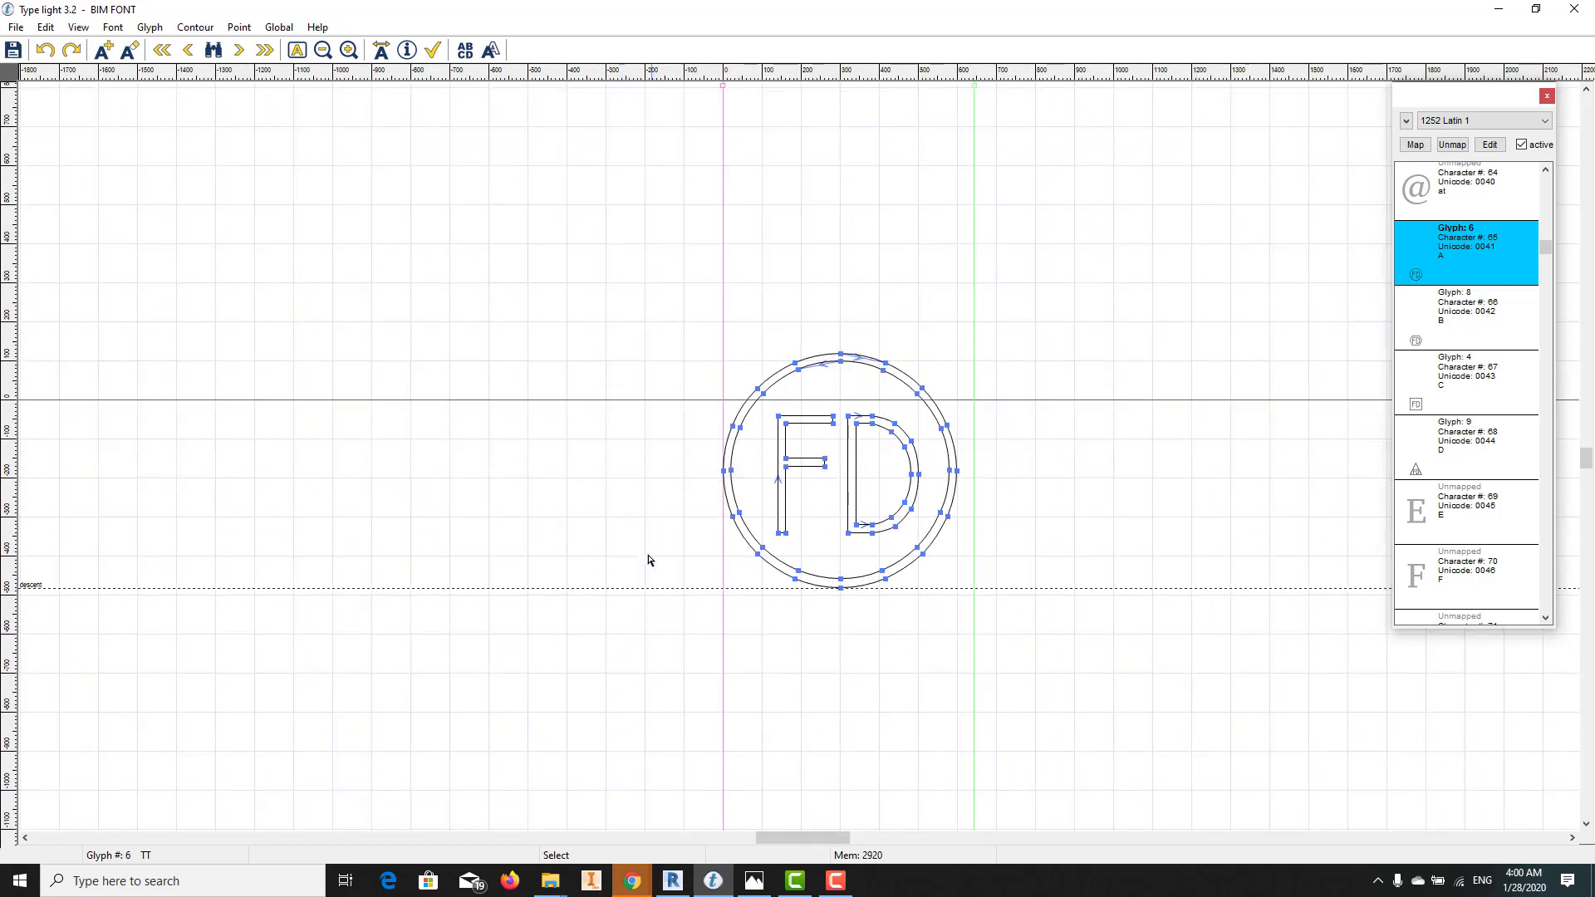
pyautogui.moveTo(653, 543); pyautogui.dragTo(559, 593, button='middle')
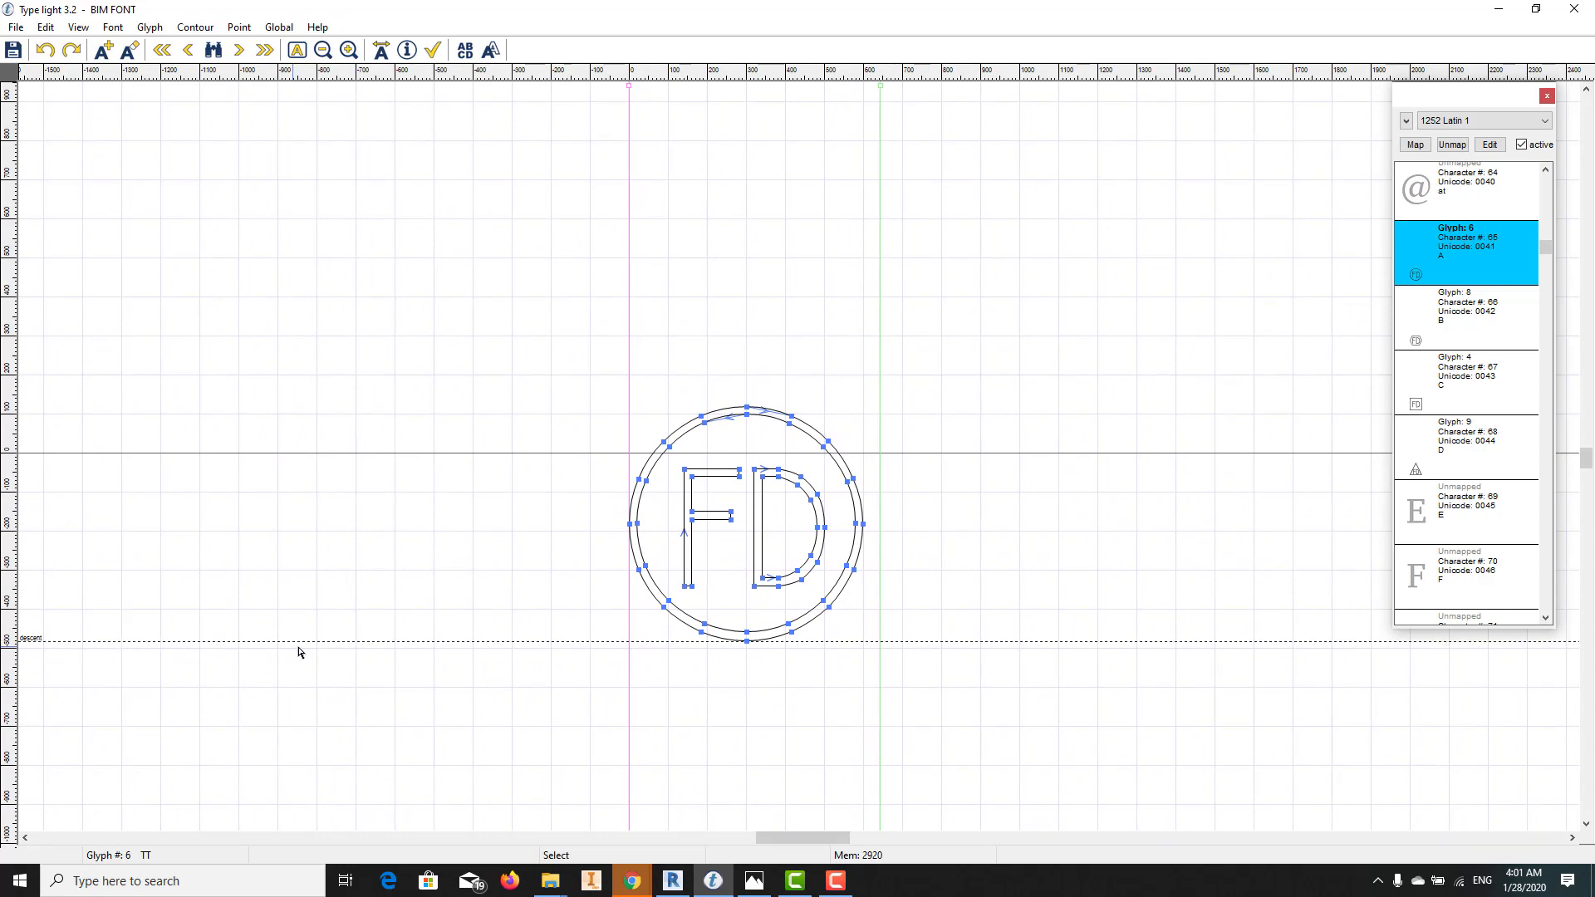
pyautogui.scroll(1, 758, 679)
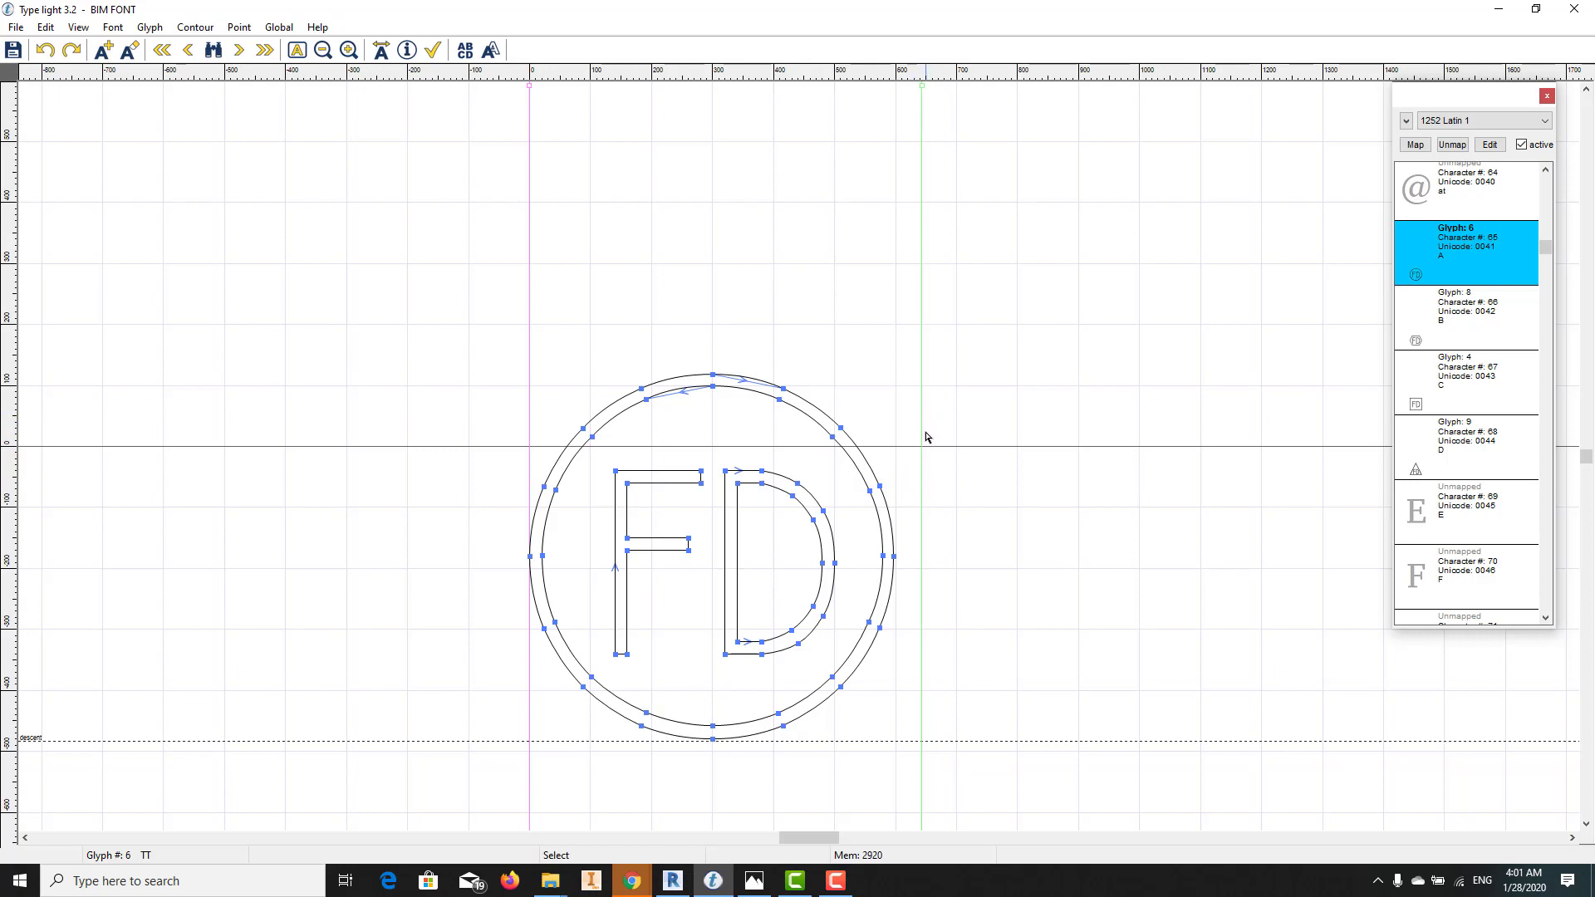
# Review the advance width in glyph A's metrics, cancel without changes and return to Revit
pyautogui.click(381, 52)
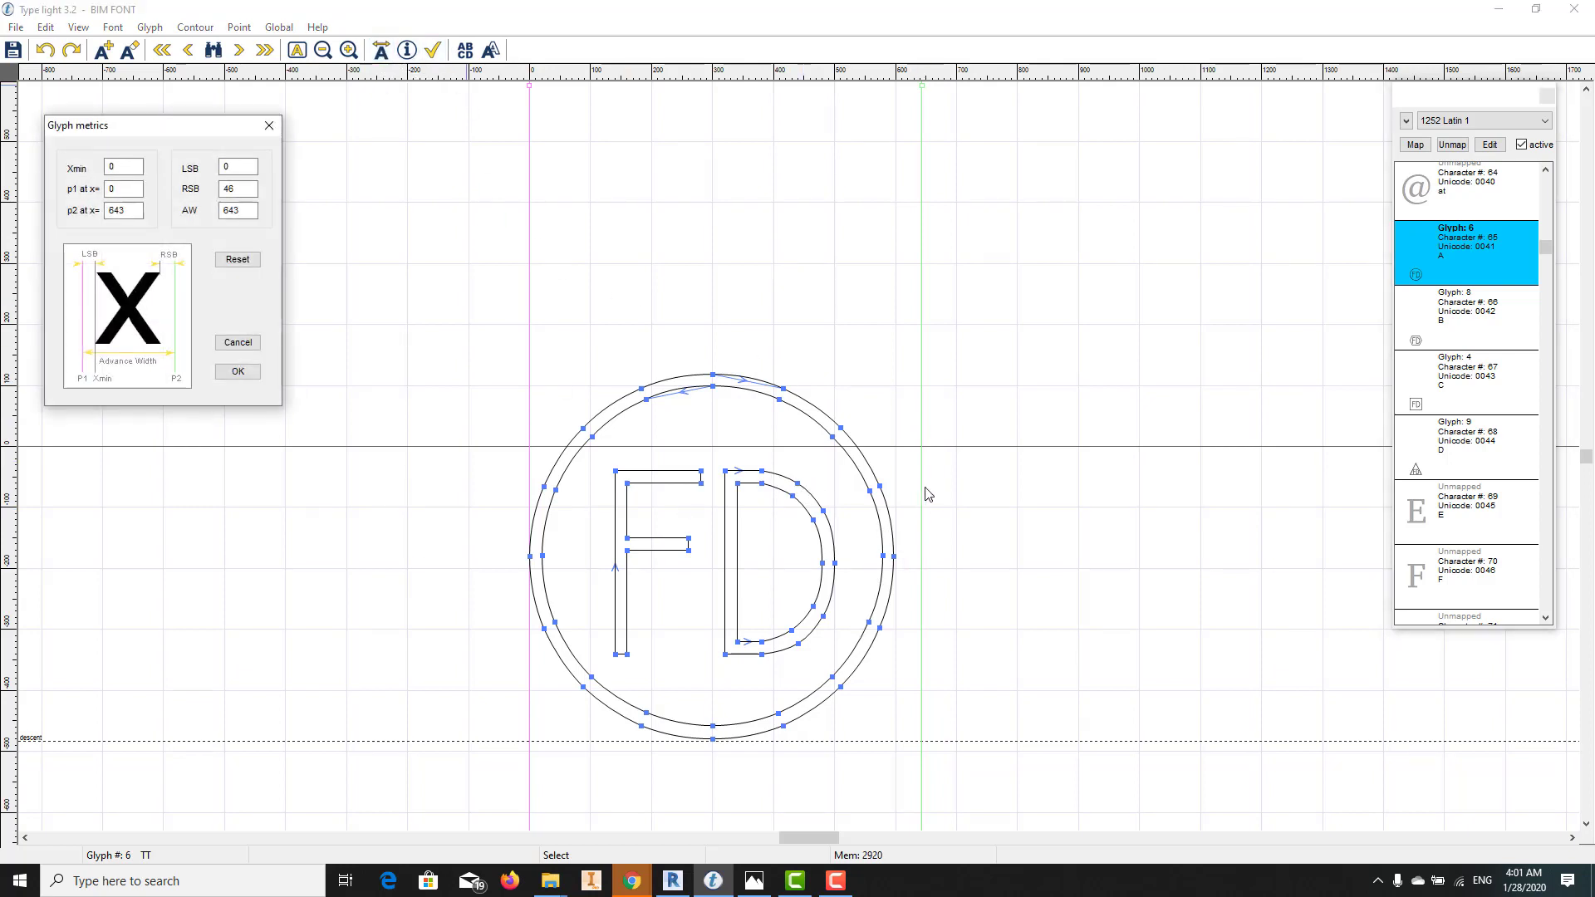
pyautogui.click(238, 211)
pyautogui.click(238, 342)
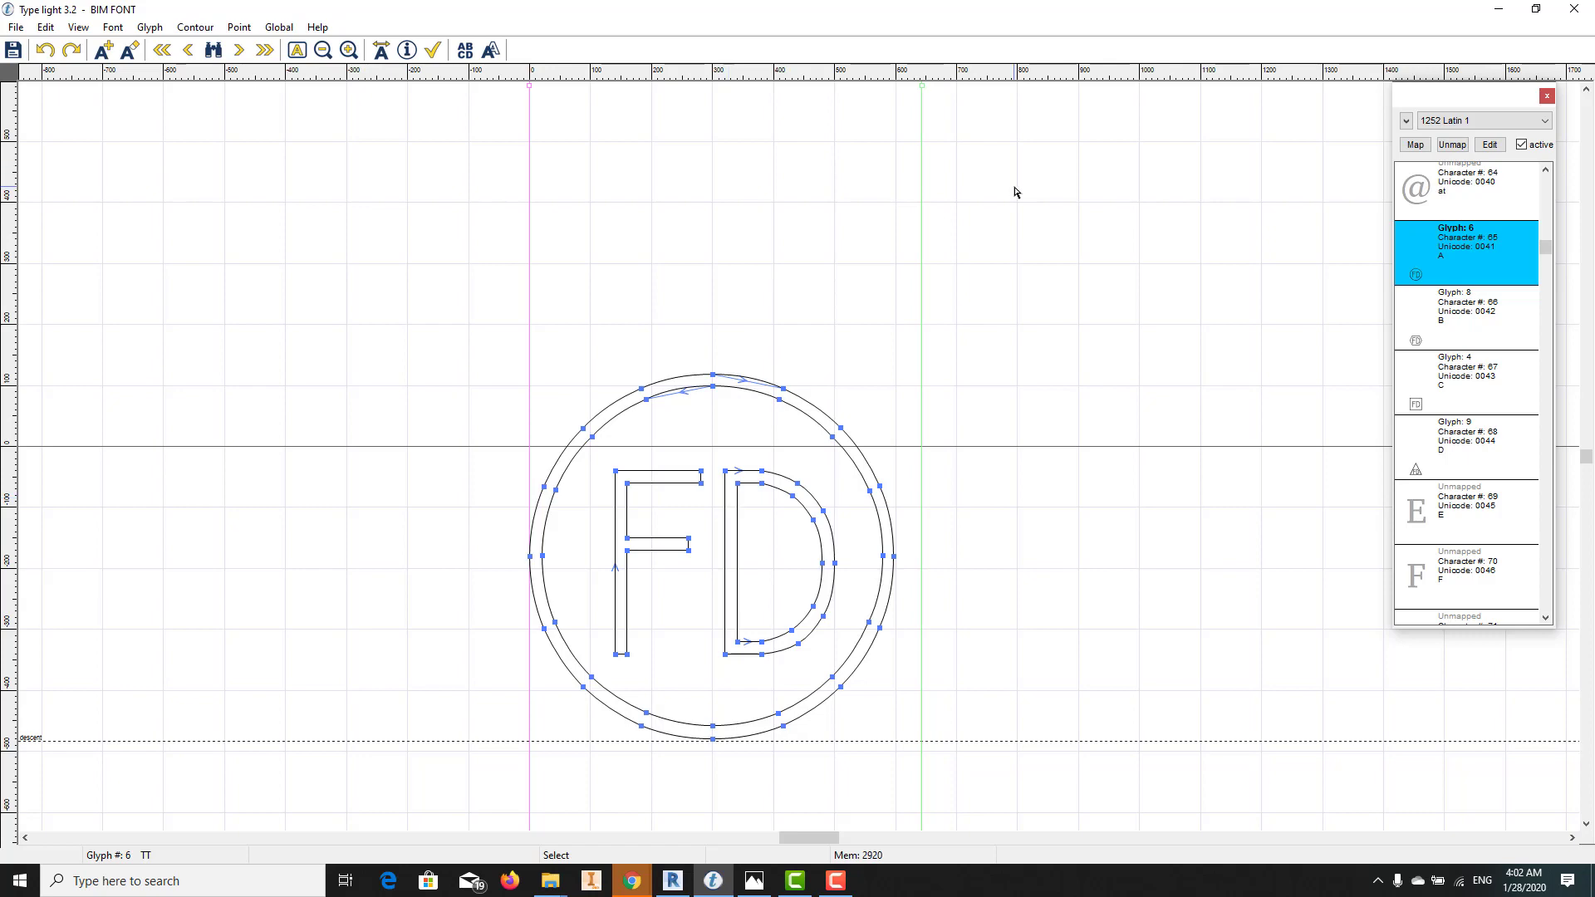
pyautogui.click(1498, 9)
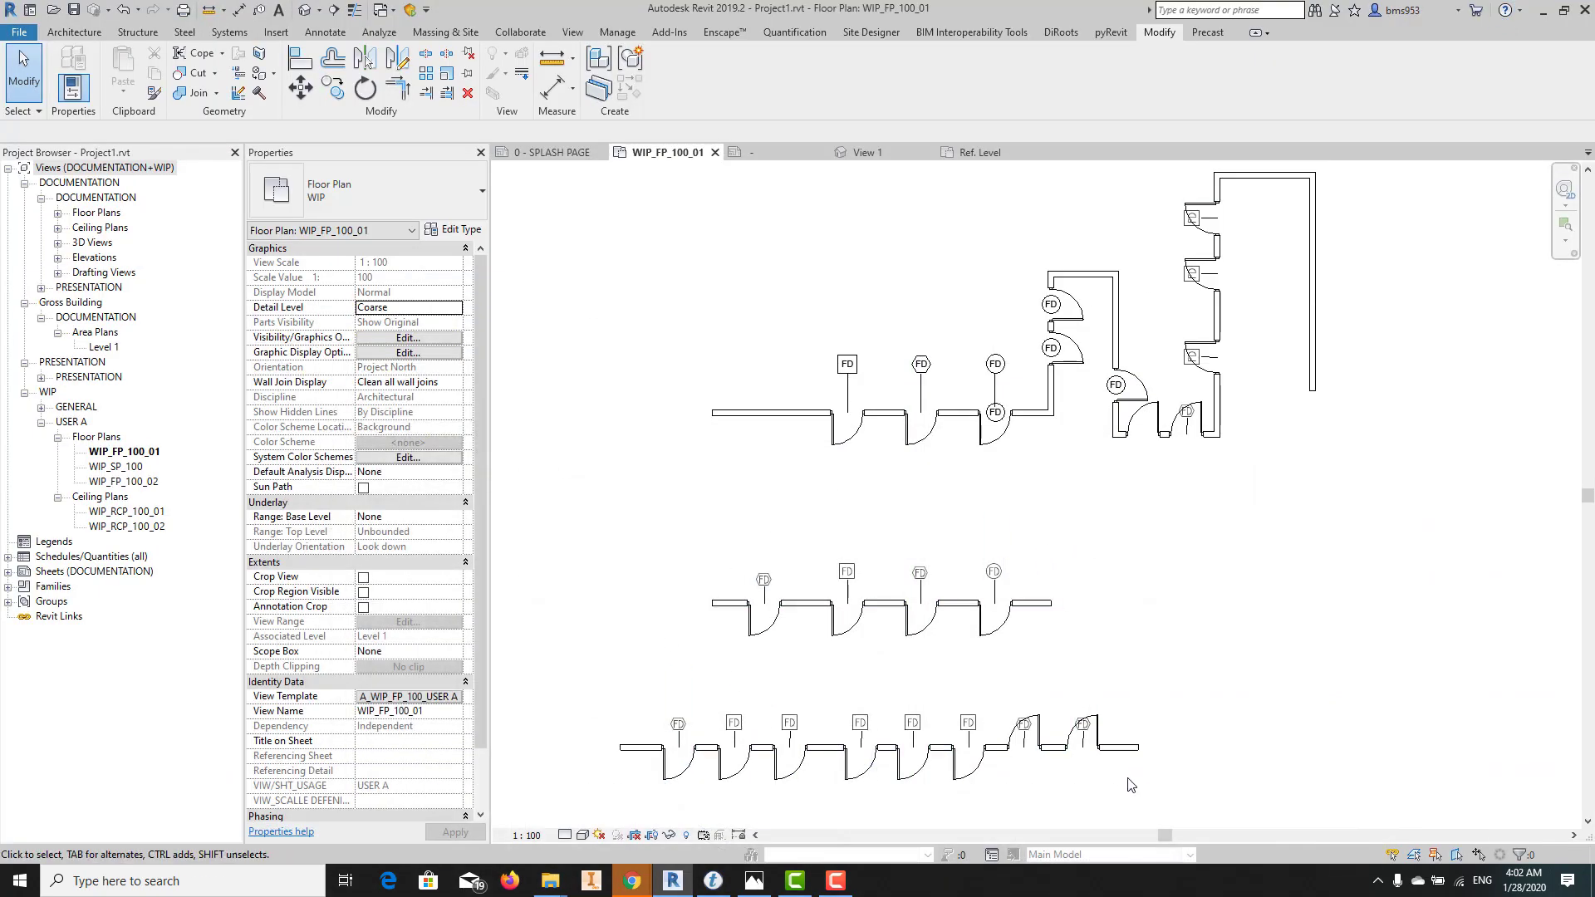
# Select the doors, the door tags and finally the wall of the lowest row in turn to point them out
pyautogui.moveTo(1177, 769); pyautogui.dragTo(604, 784)
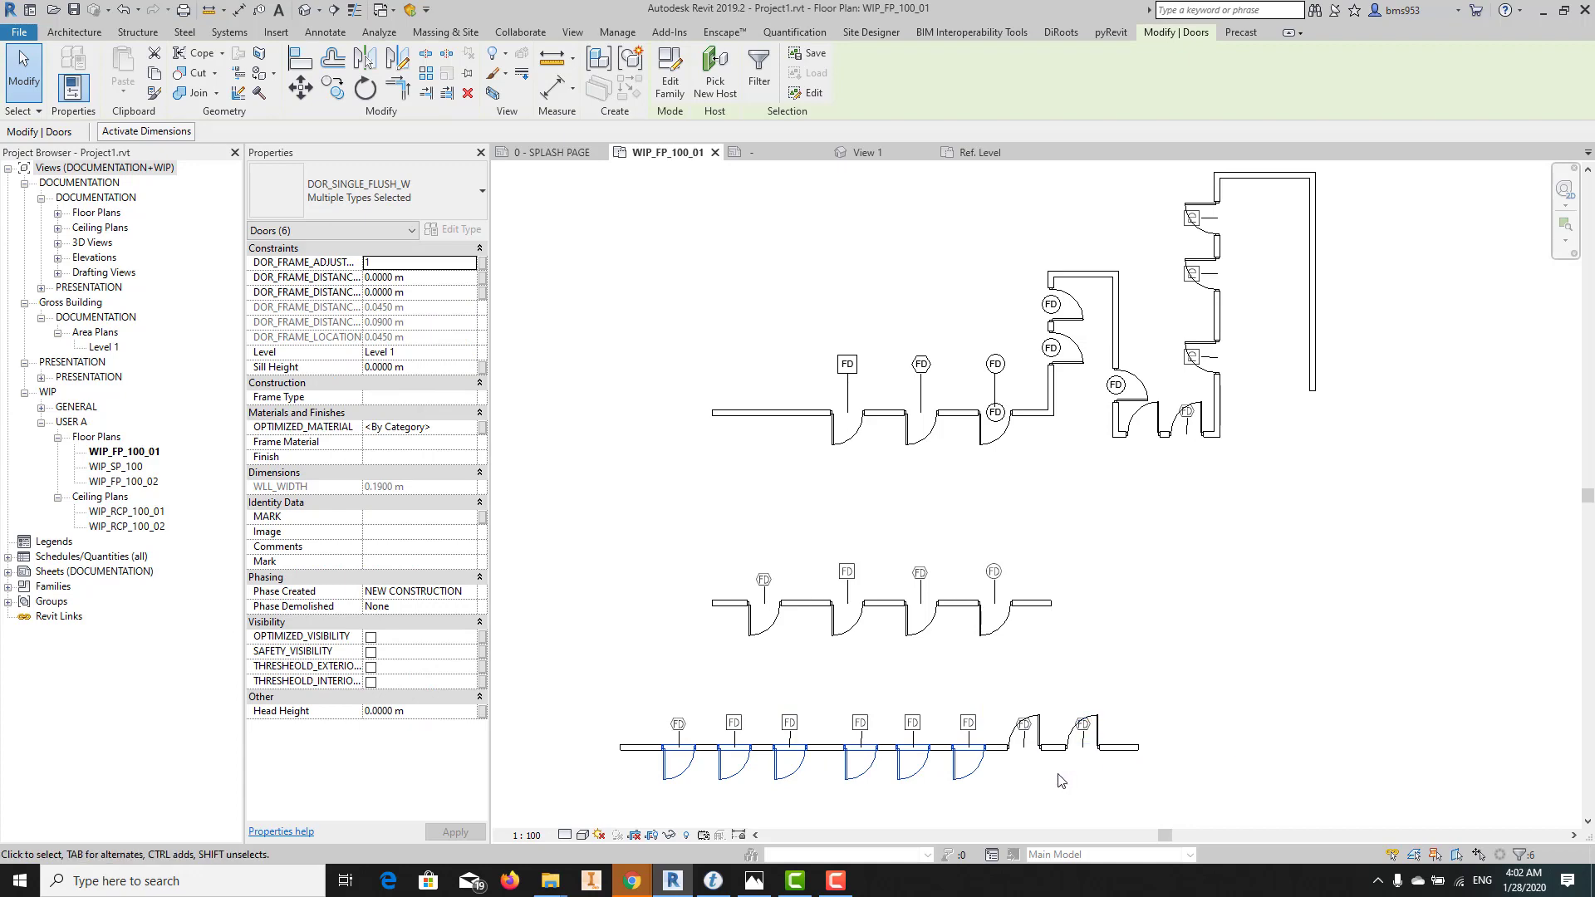
pyautogui.moveTo(989, 805); pyautogui.dragTo(627, 771)
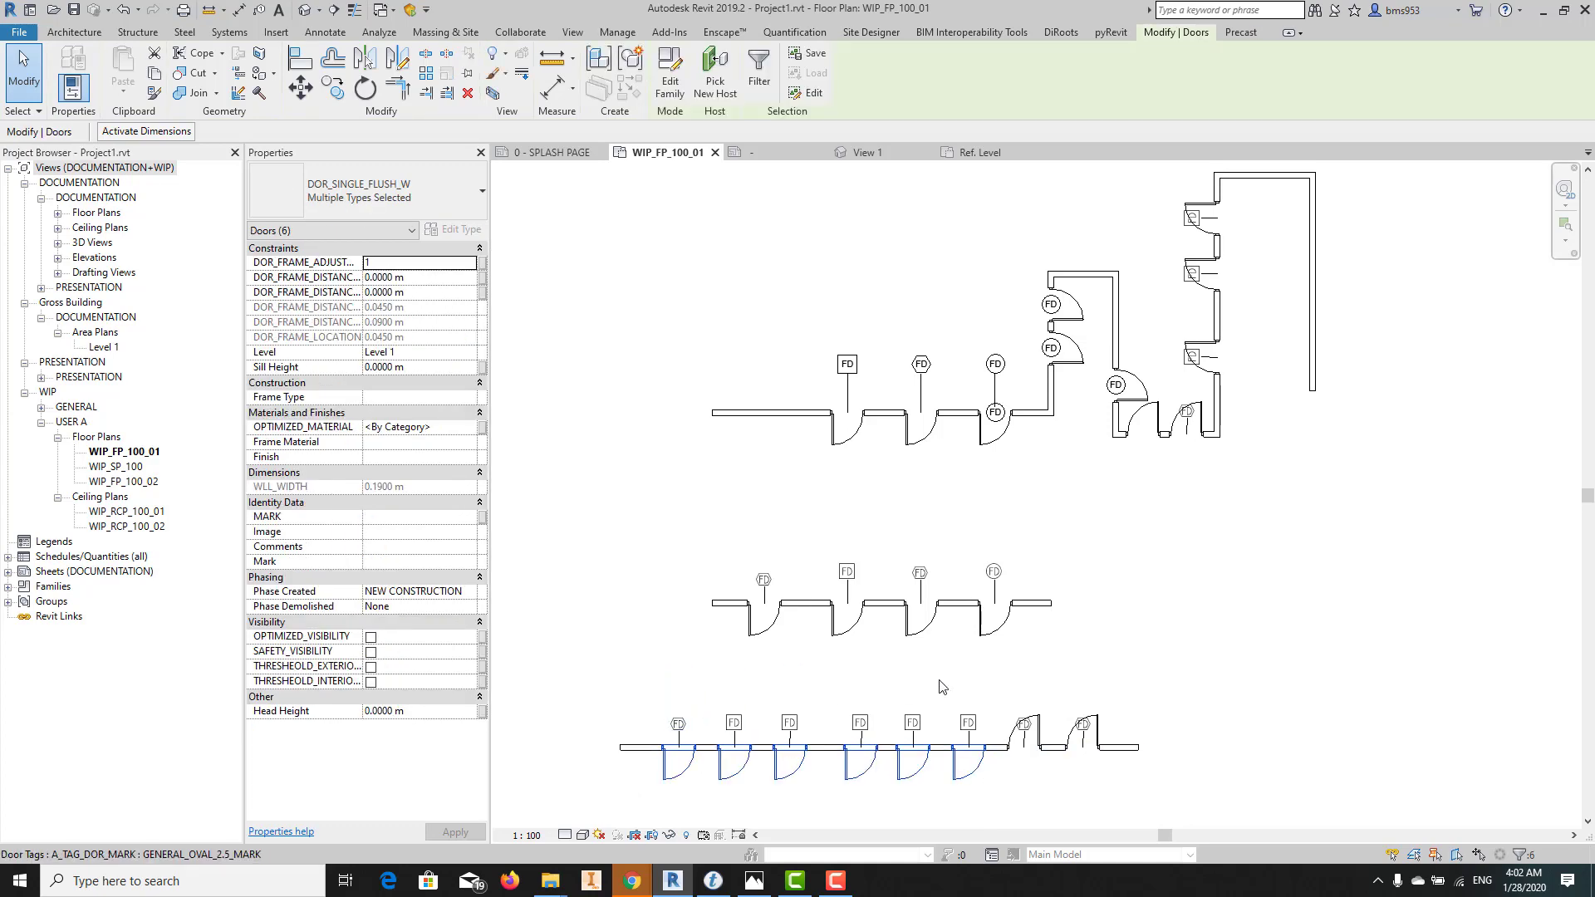
pyautogui.click(1147, 736)
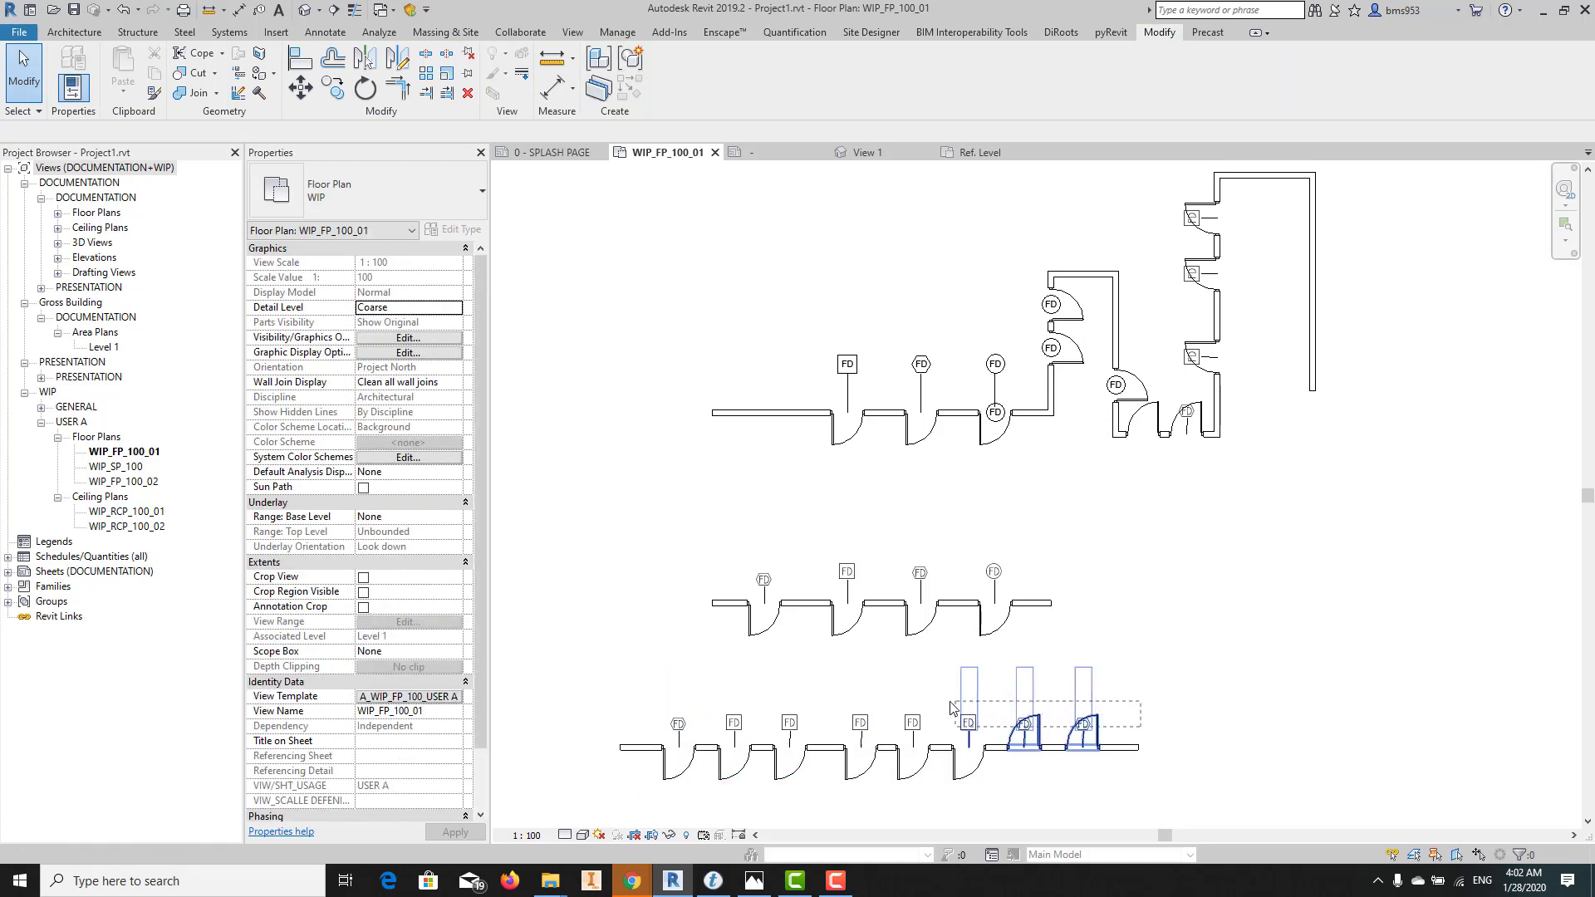
pyautogui.moveTo(1141, 727); pyautogui.dragTo(1178, 689)
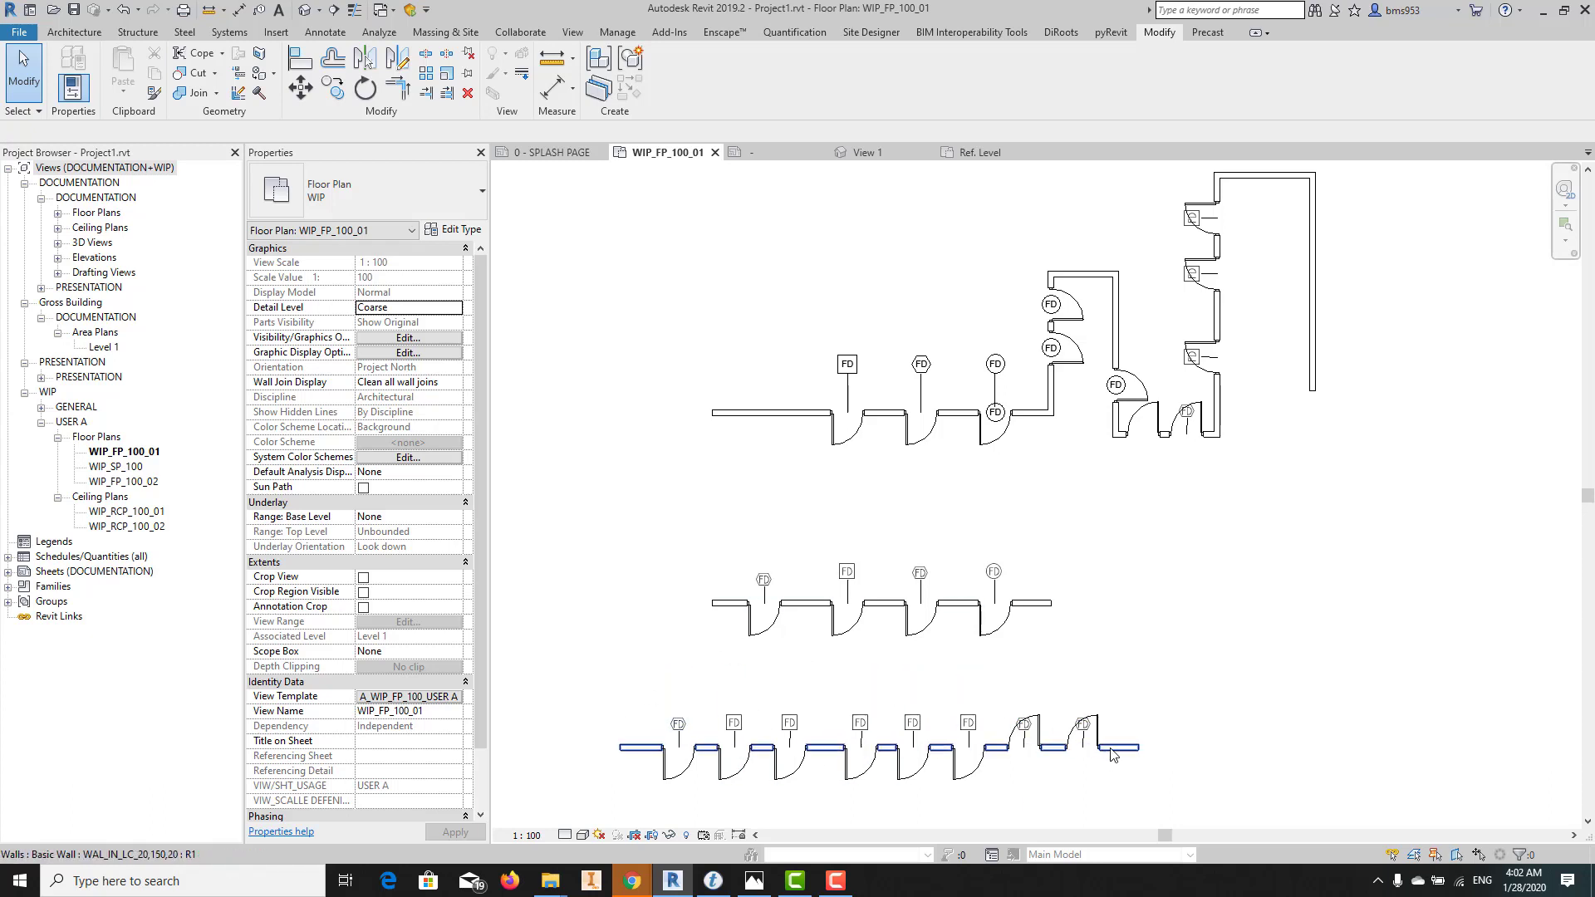
pyautogui.moveTo(1131, 721); pyautogui.dragTo(654, 681)
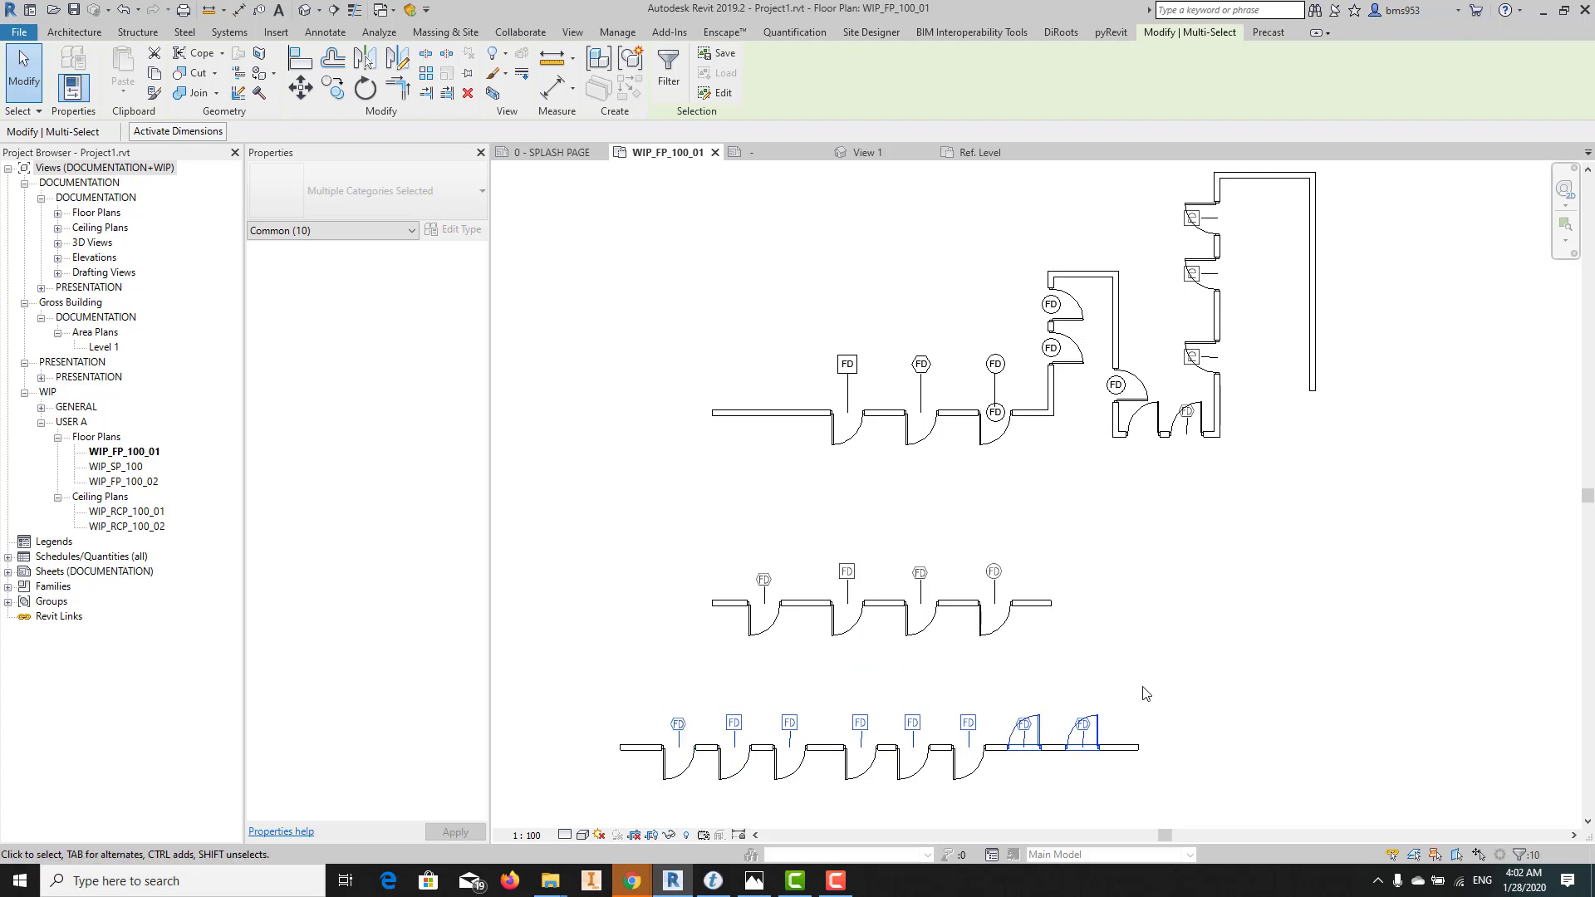
pyautogui.click(1153, 778)
pyautogui.moveTo(1115, 798); pyautogui.dragTo(636, 781)
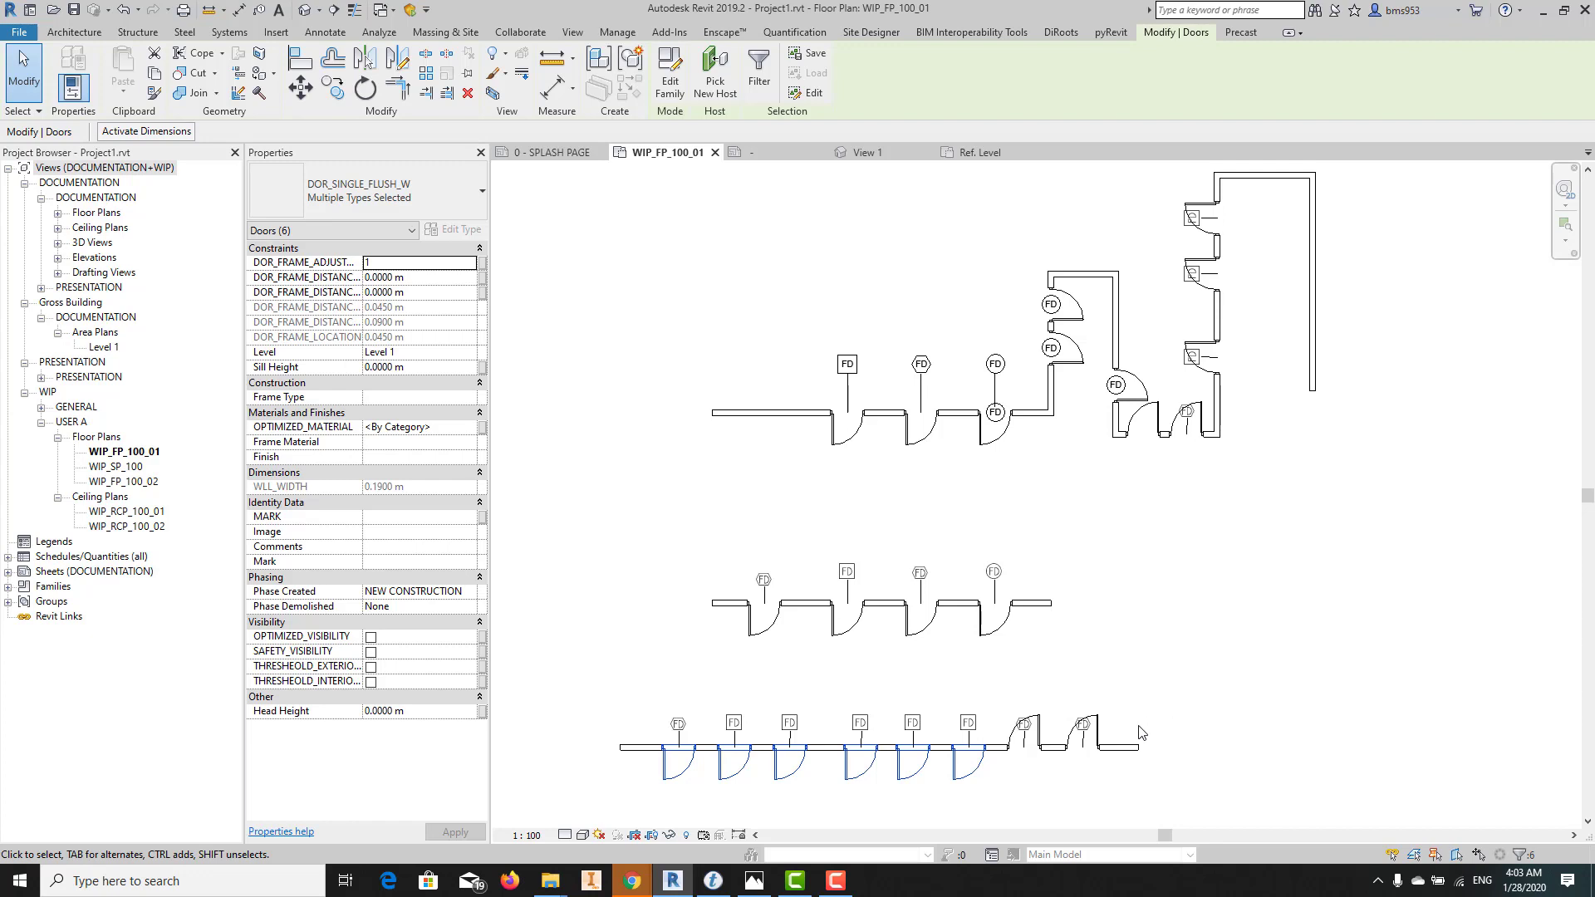
pyautogui.click(1131, 745)
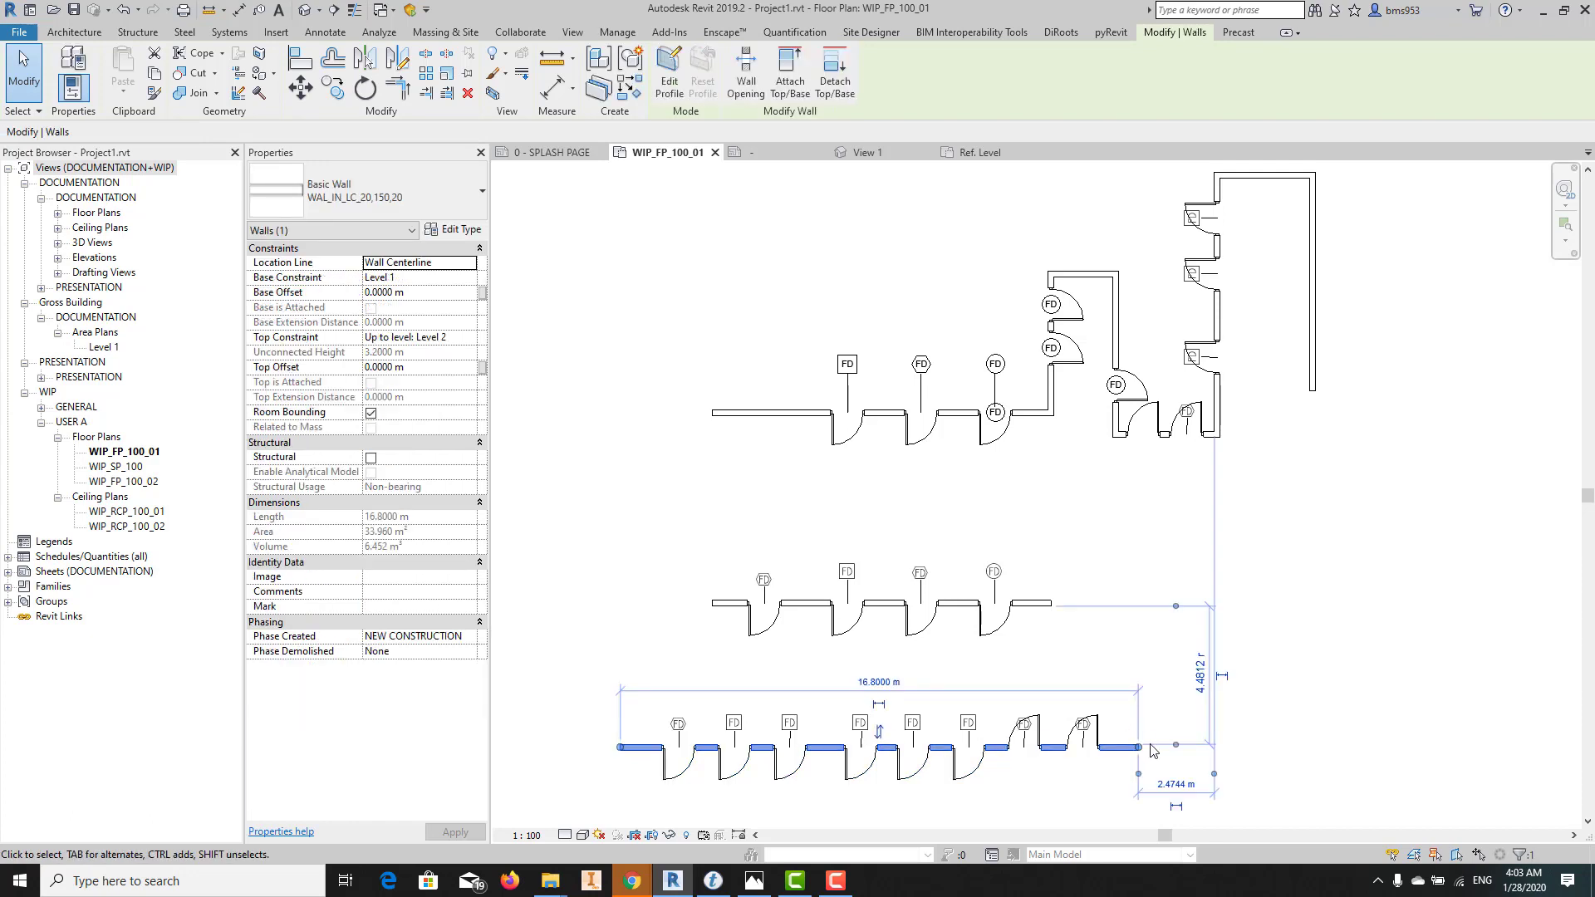